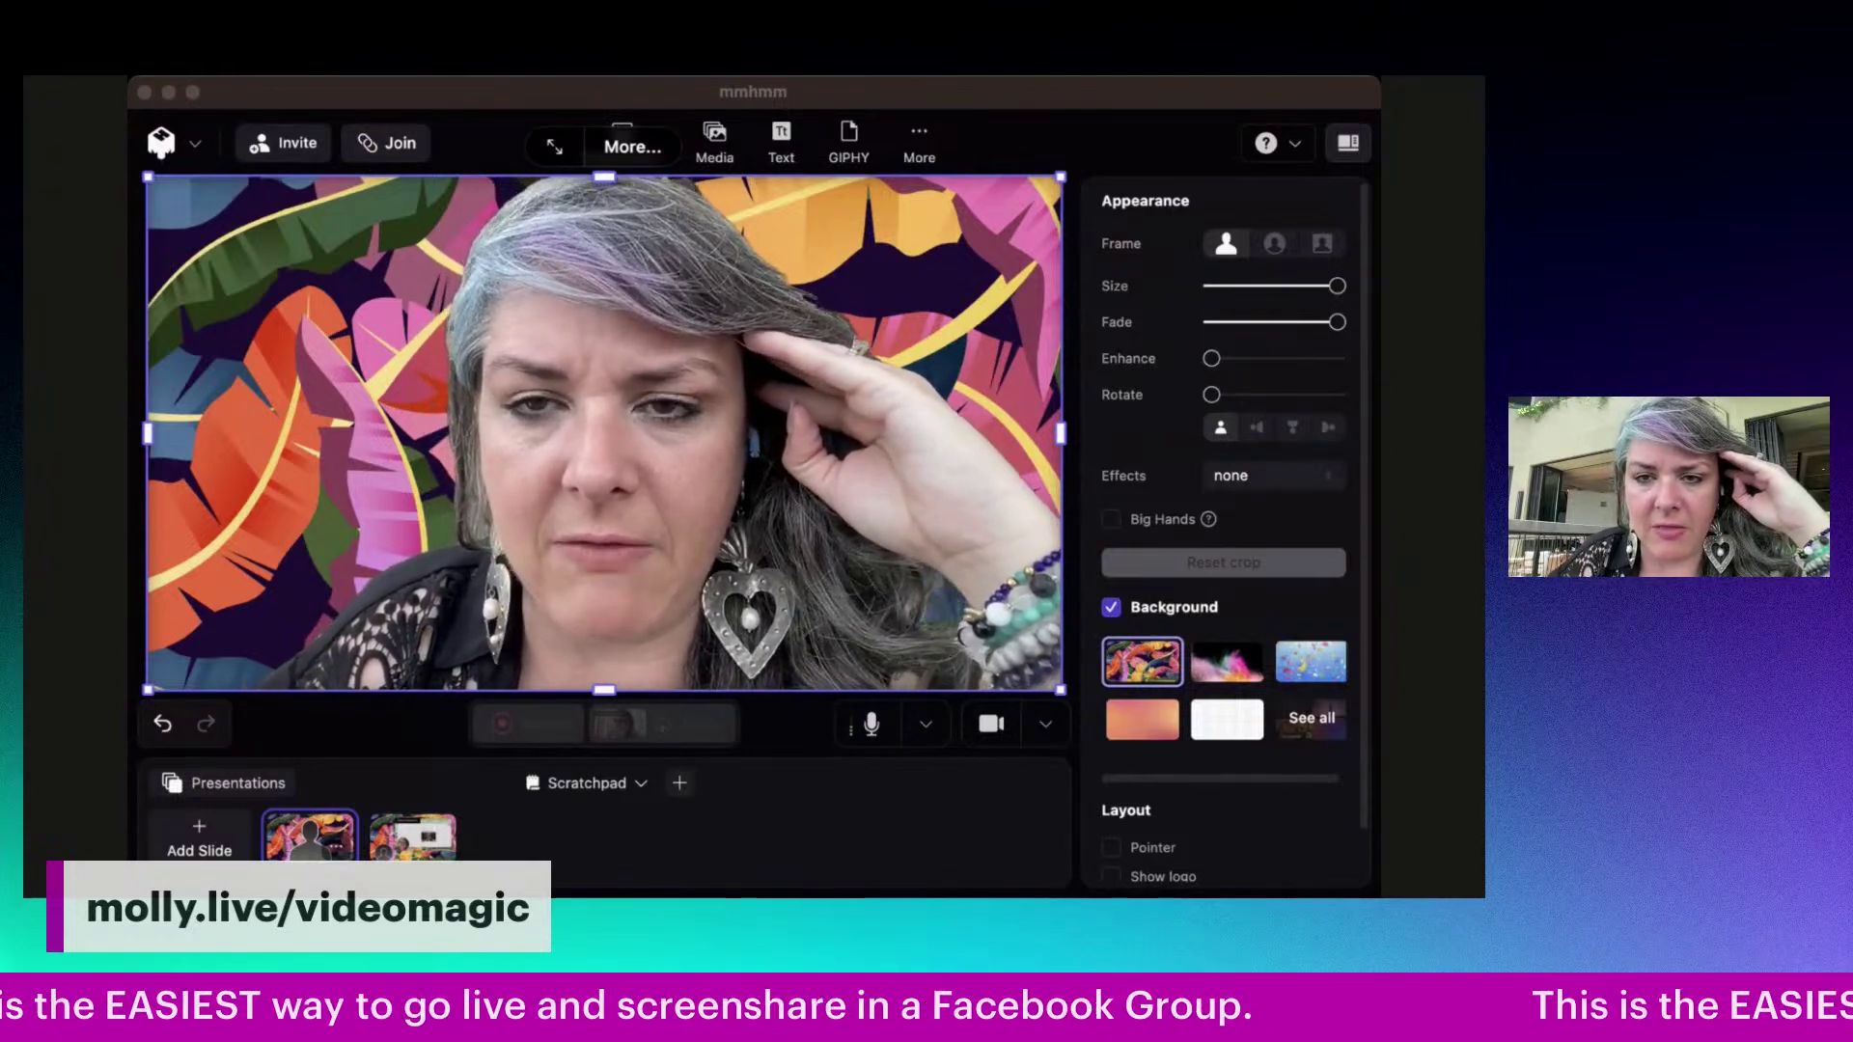
- Add a new slide with the Big Media layout to the presentation
{"action": "left_click", "coordinate": [1064, 91]}
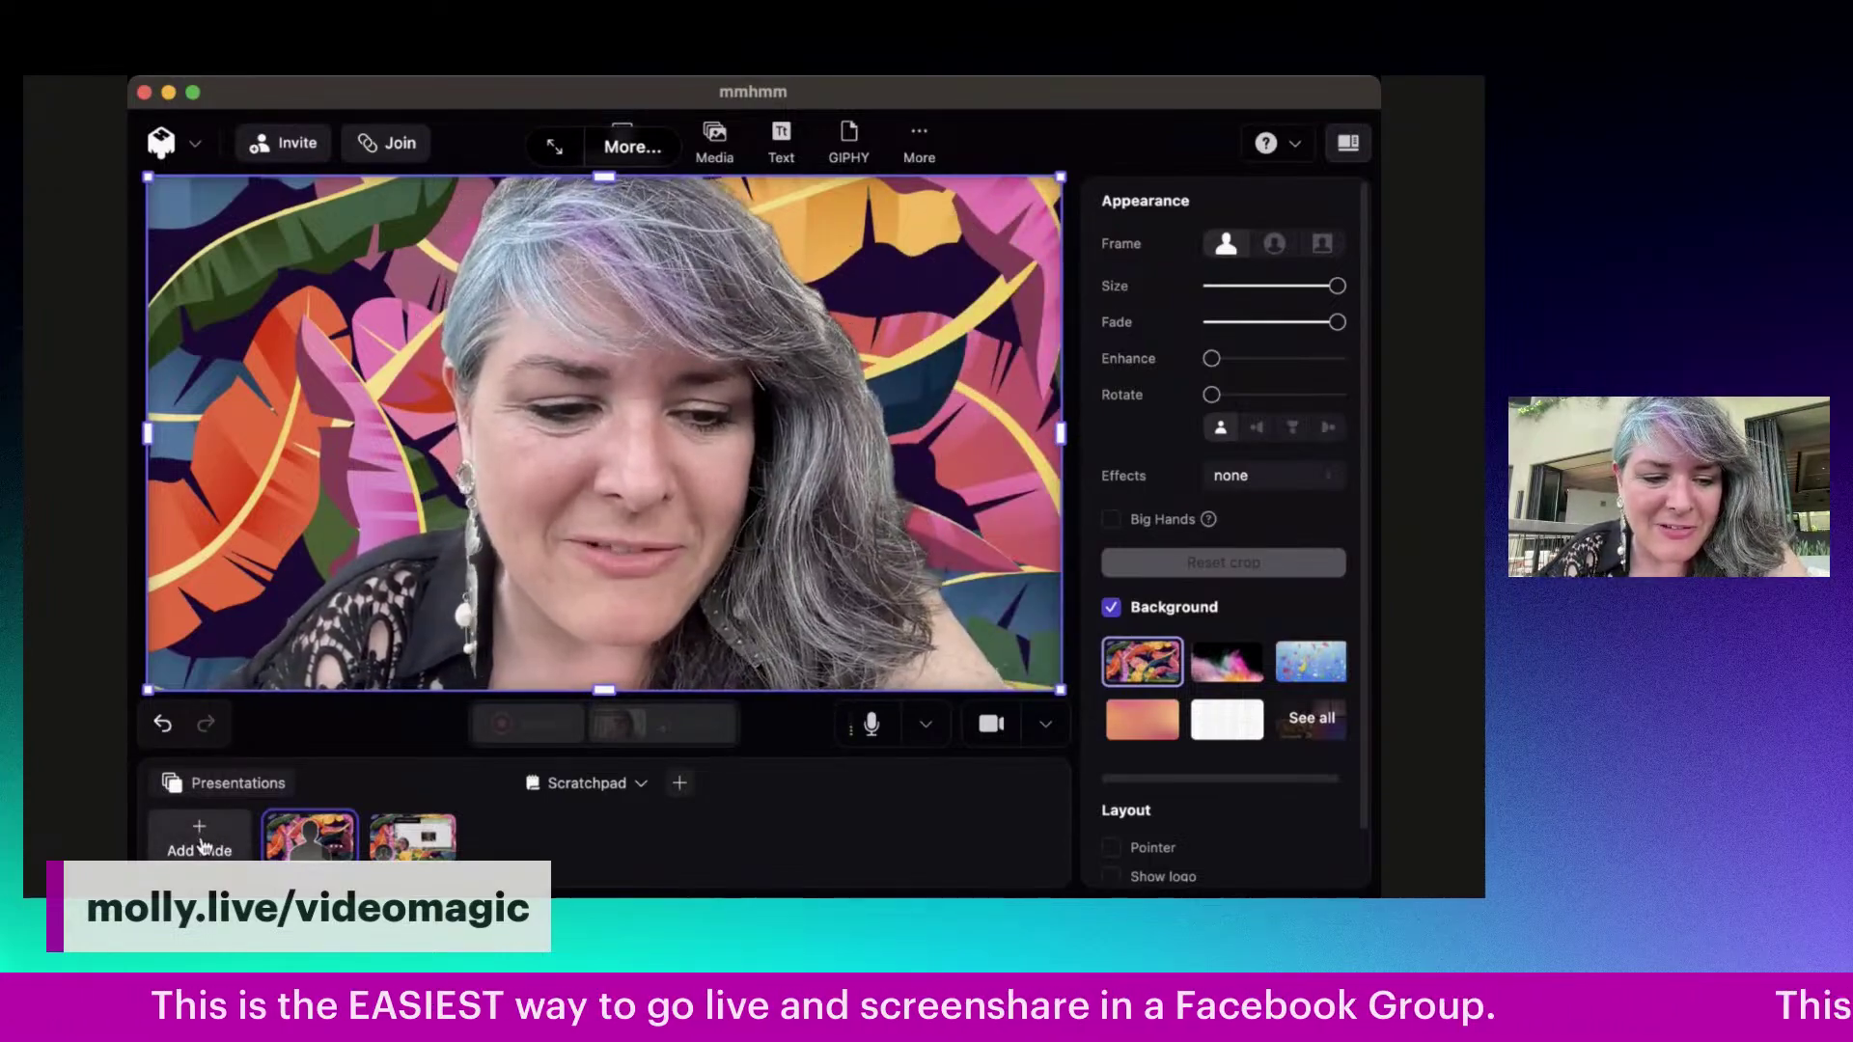
{"action": "left_click", "coordinate": [201, 846]}
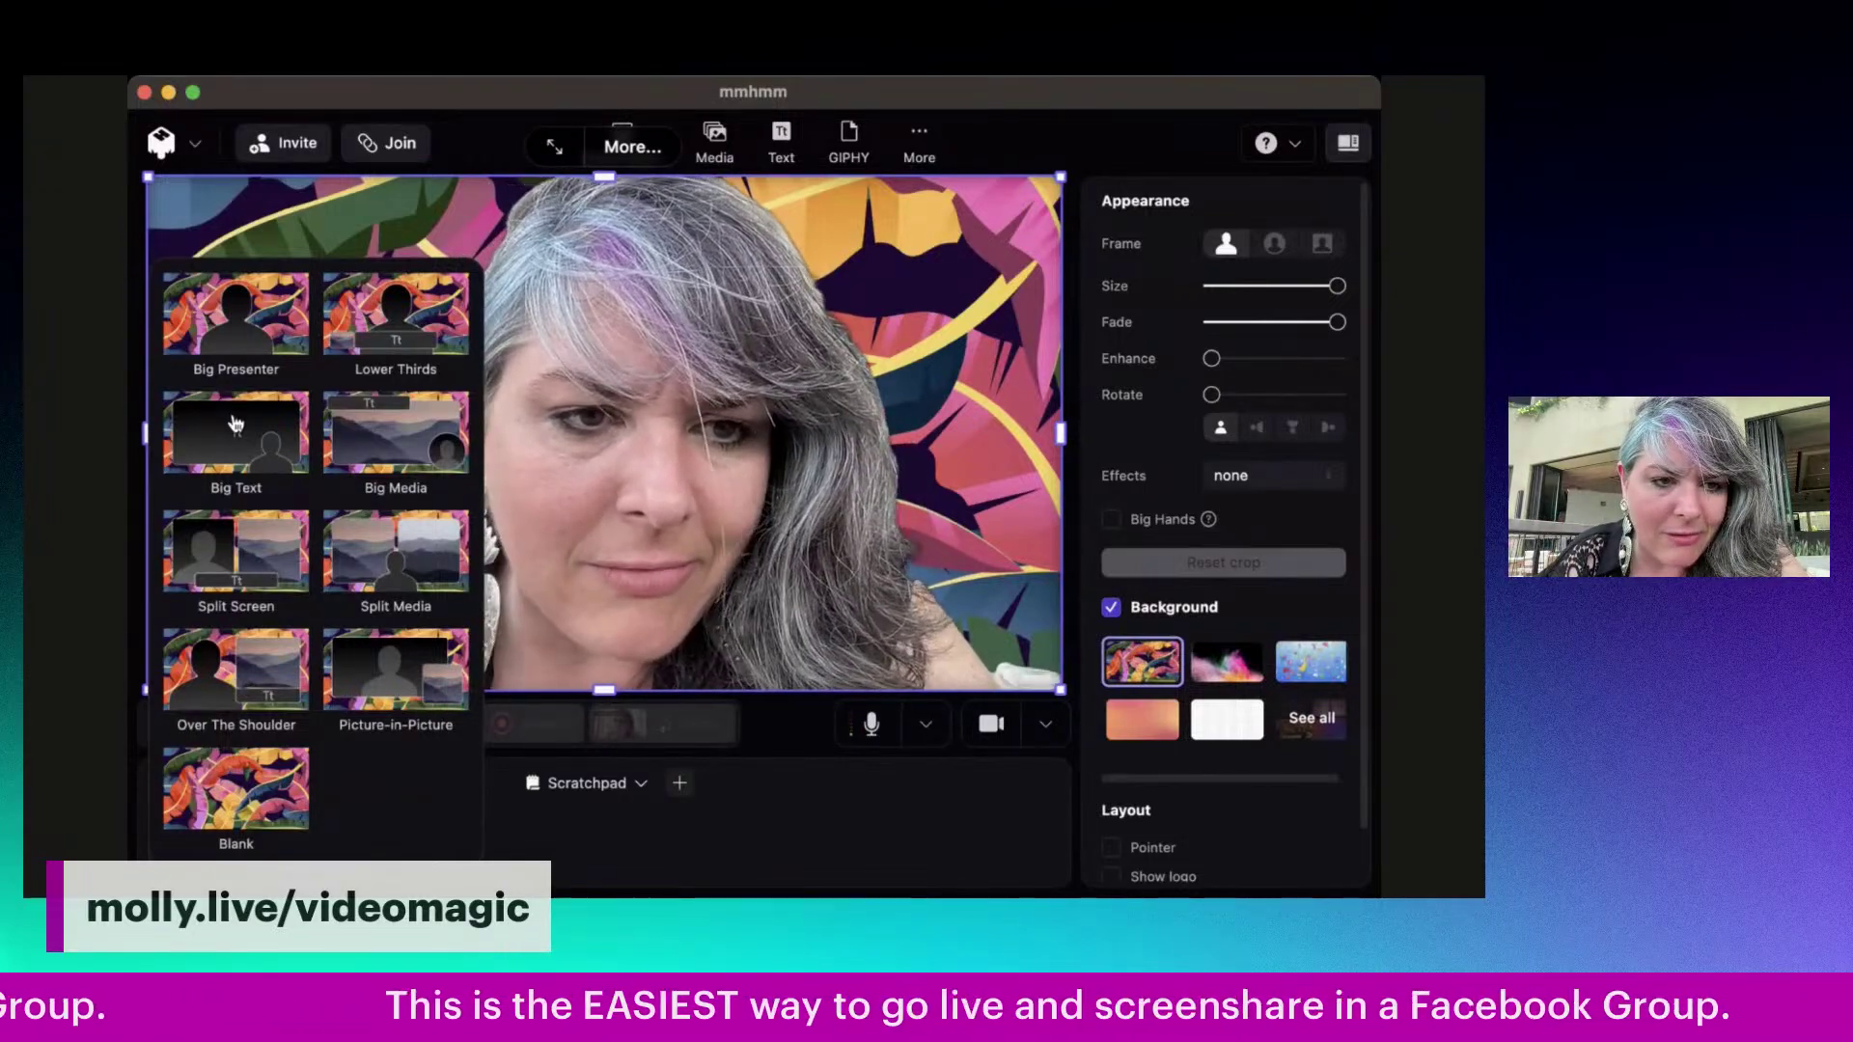
{"action": "left_click", "coordinate": [367, 454]}
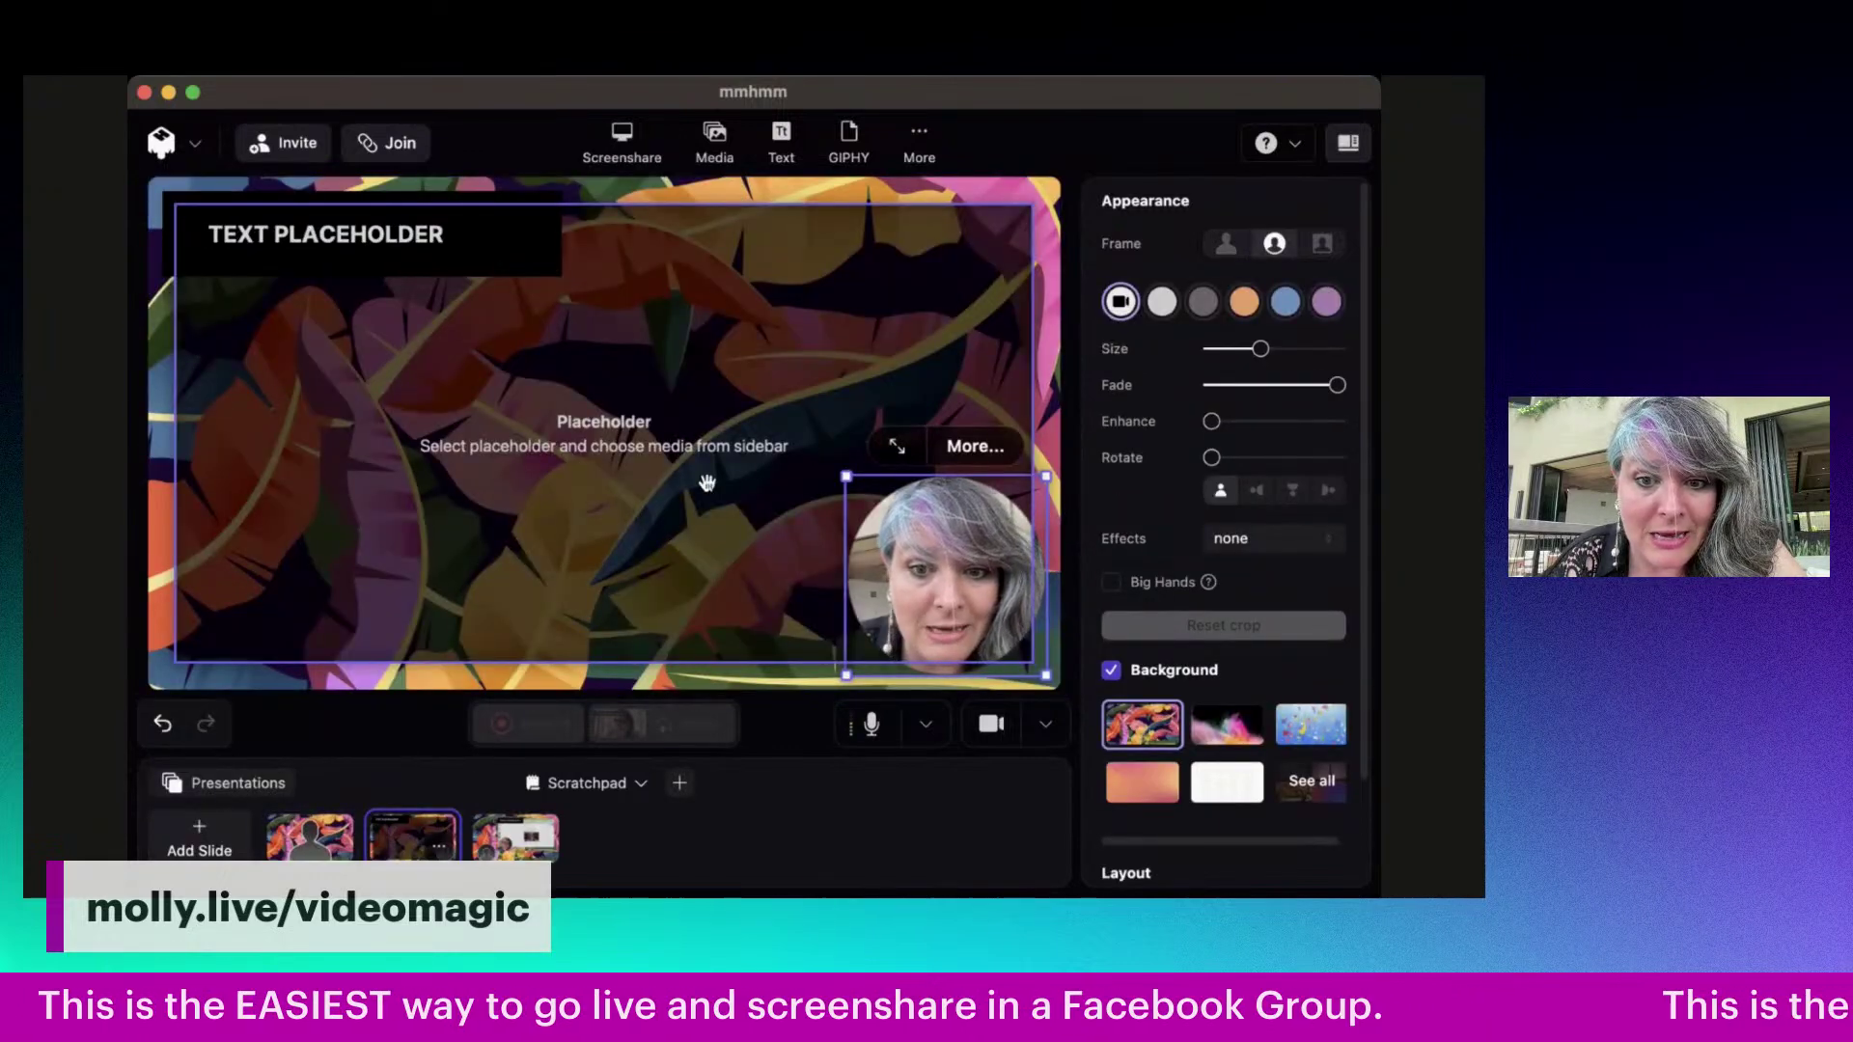
- Replace the slide's text placeholder with "LIVE IN FB GROUPS - EASY!"
{"action": "left_click", "coordinate": [381, 237]}
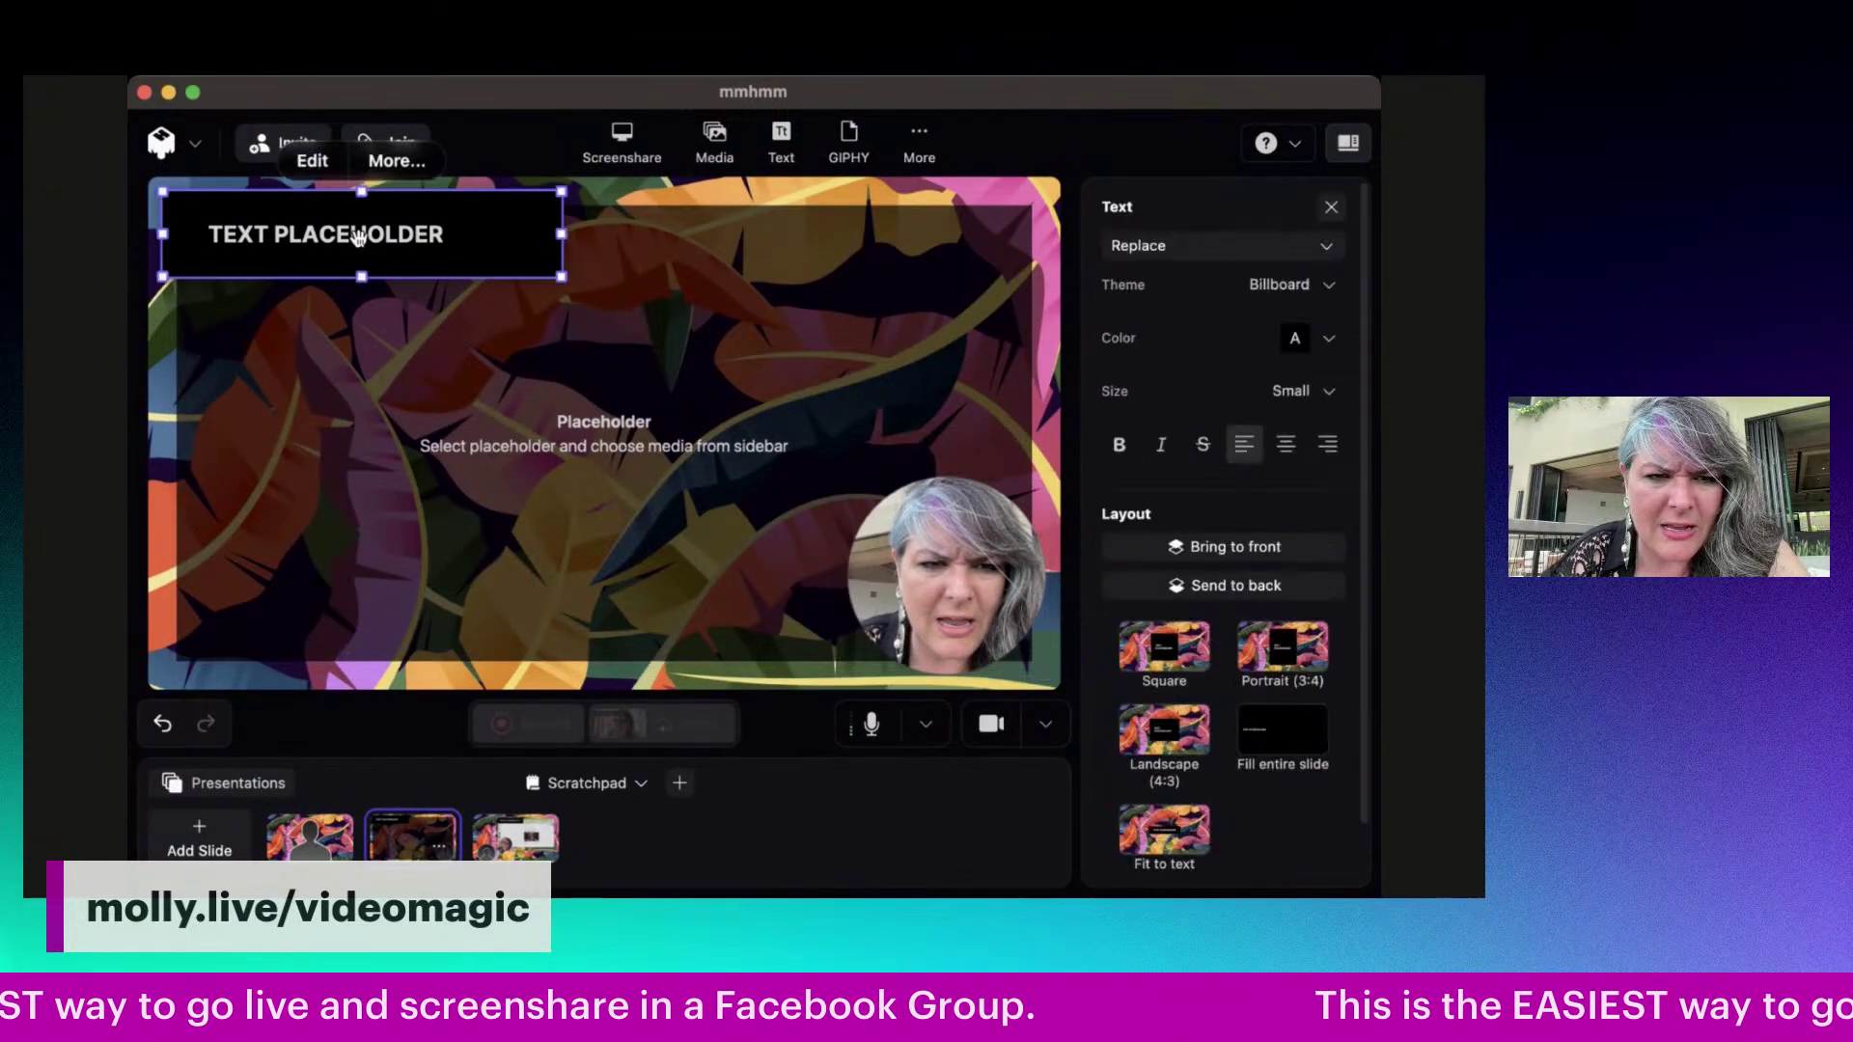
{"action": "double_click", "coordinate": [358, 238]}
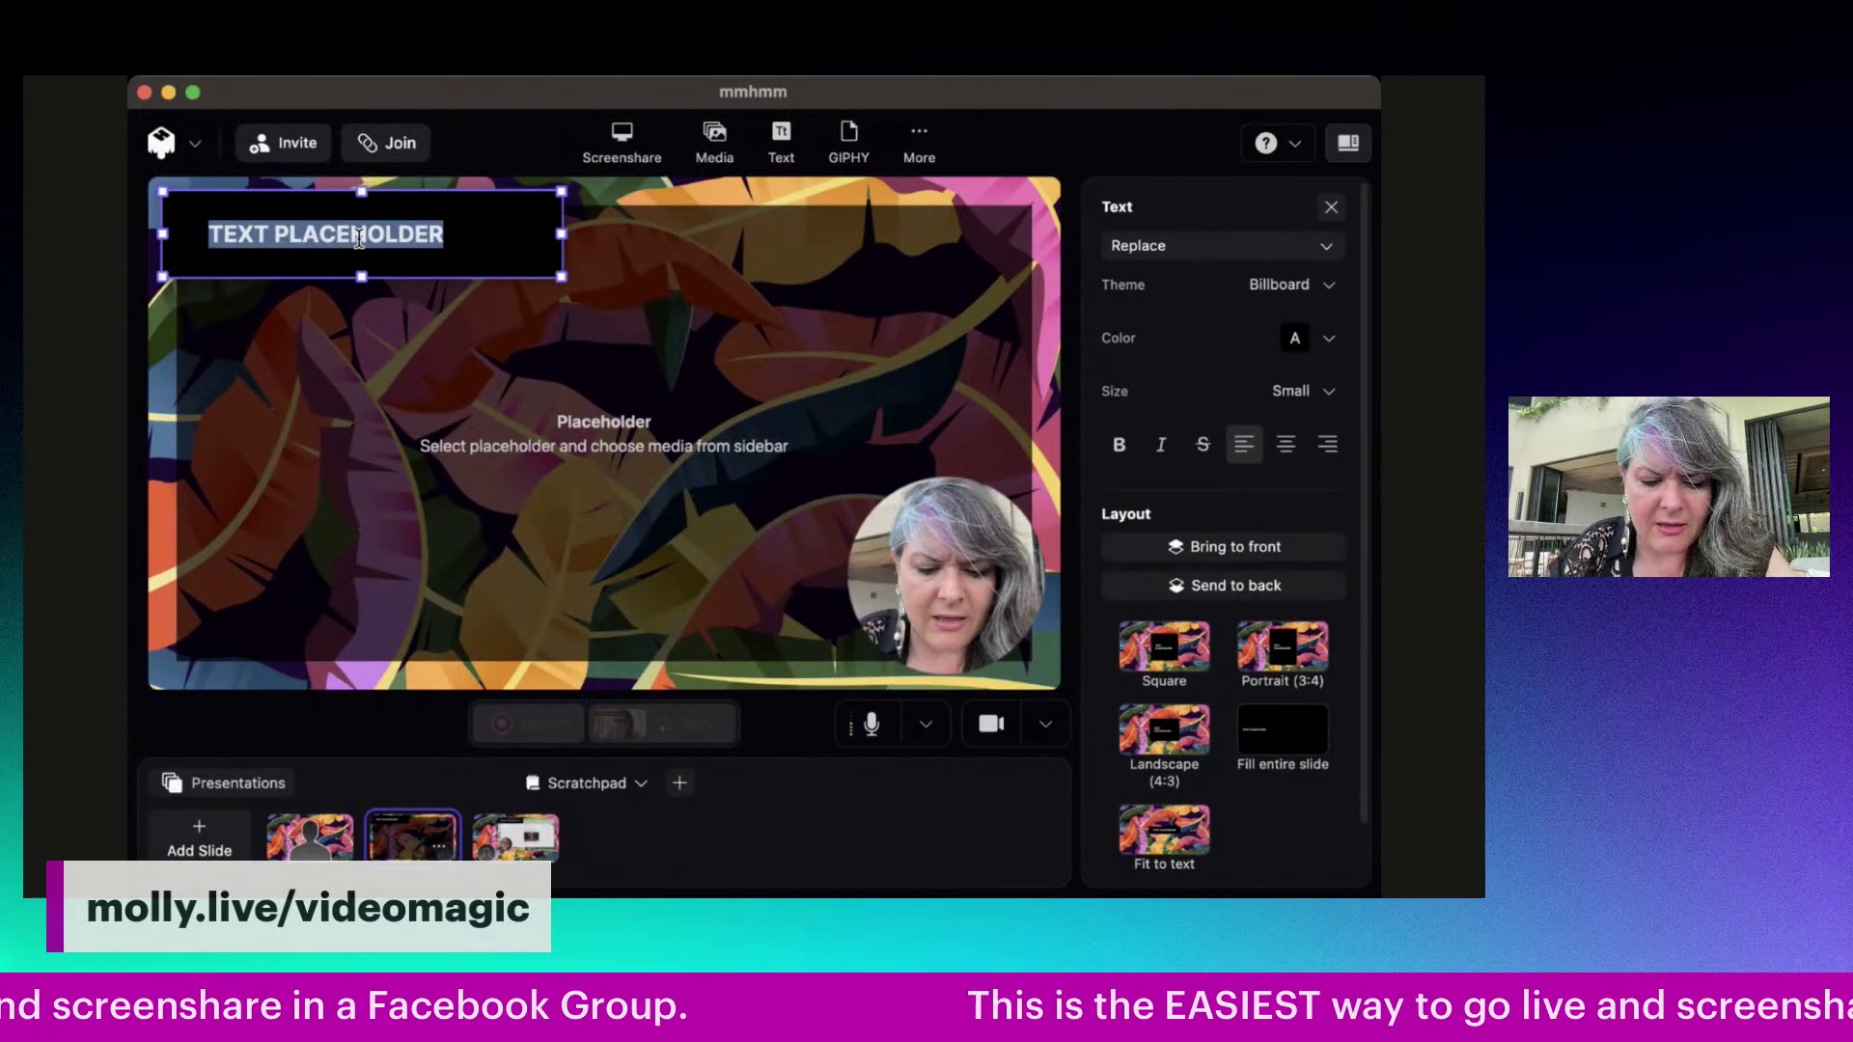
{"action": "type", "text": "LIVE IN F"}
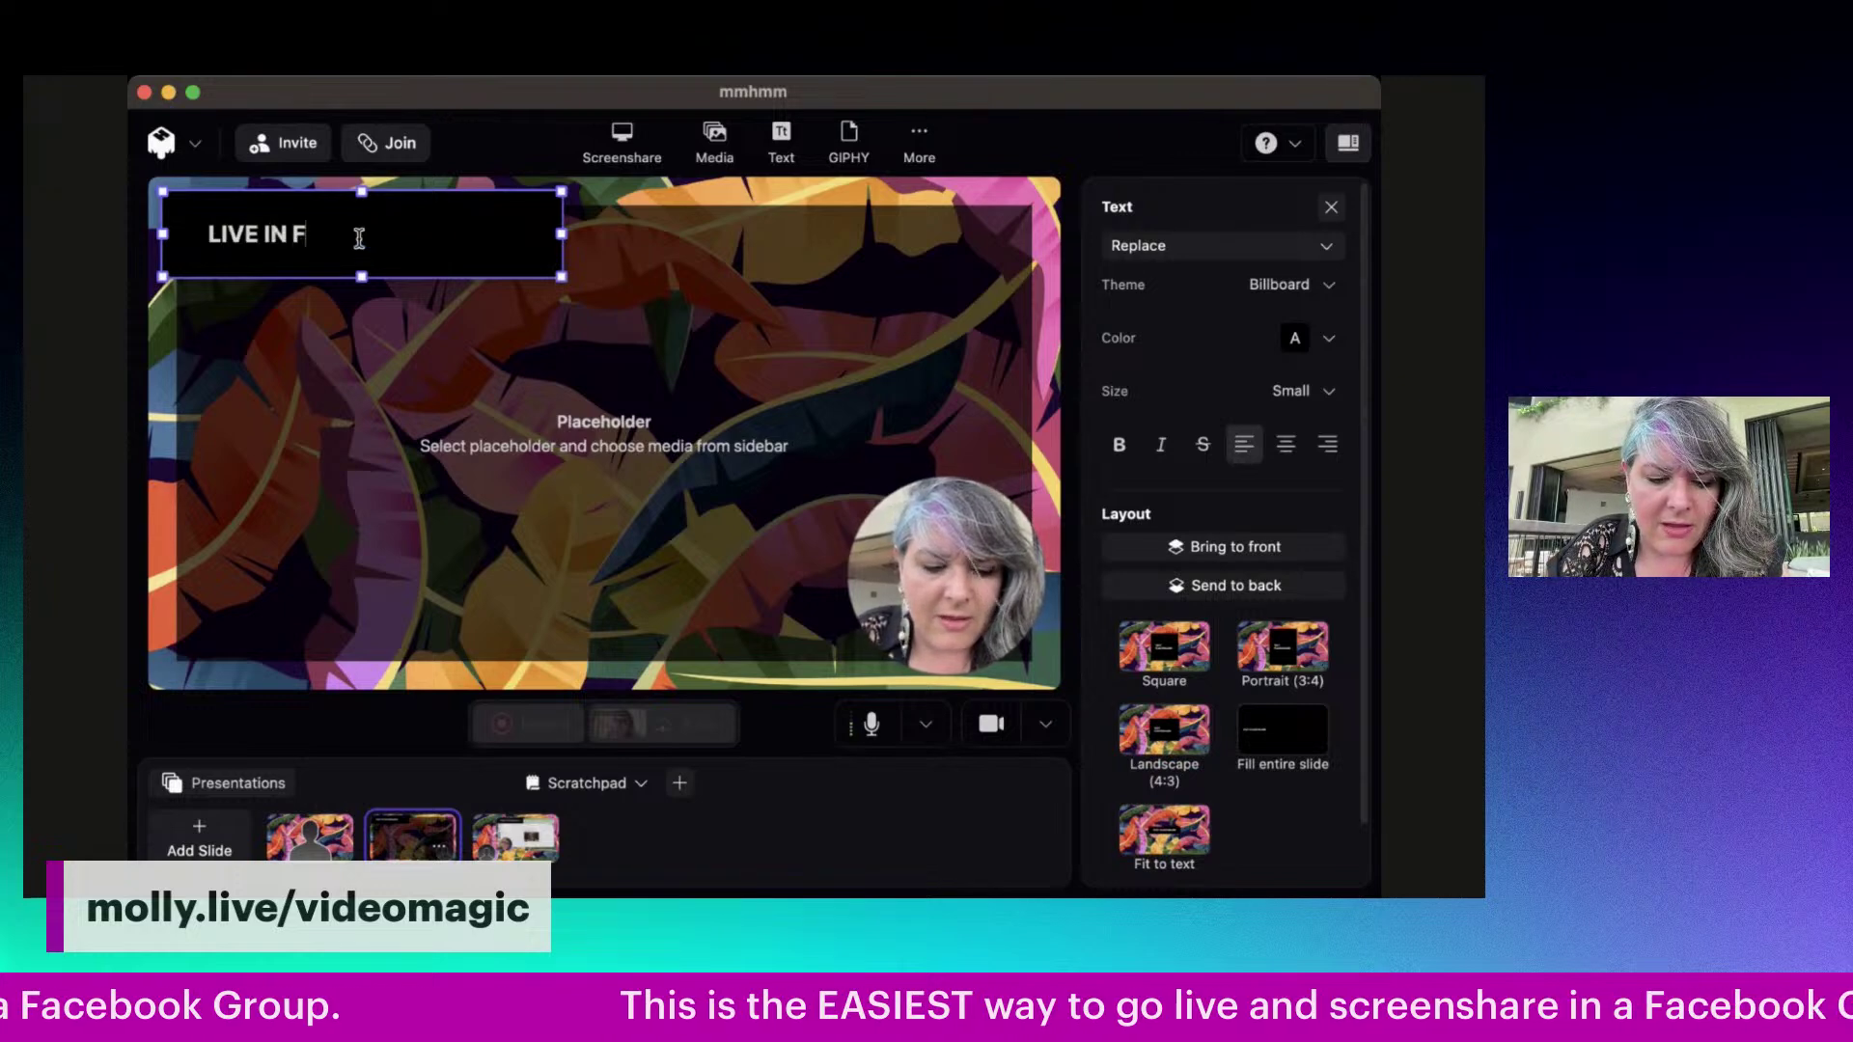
{"action": "type", "text": "B GROUPS"}
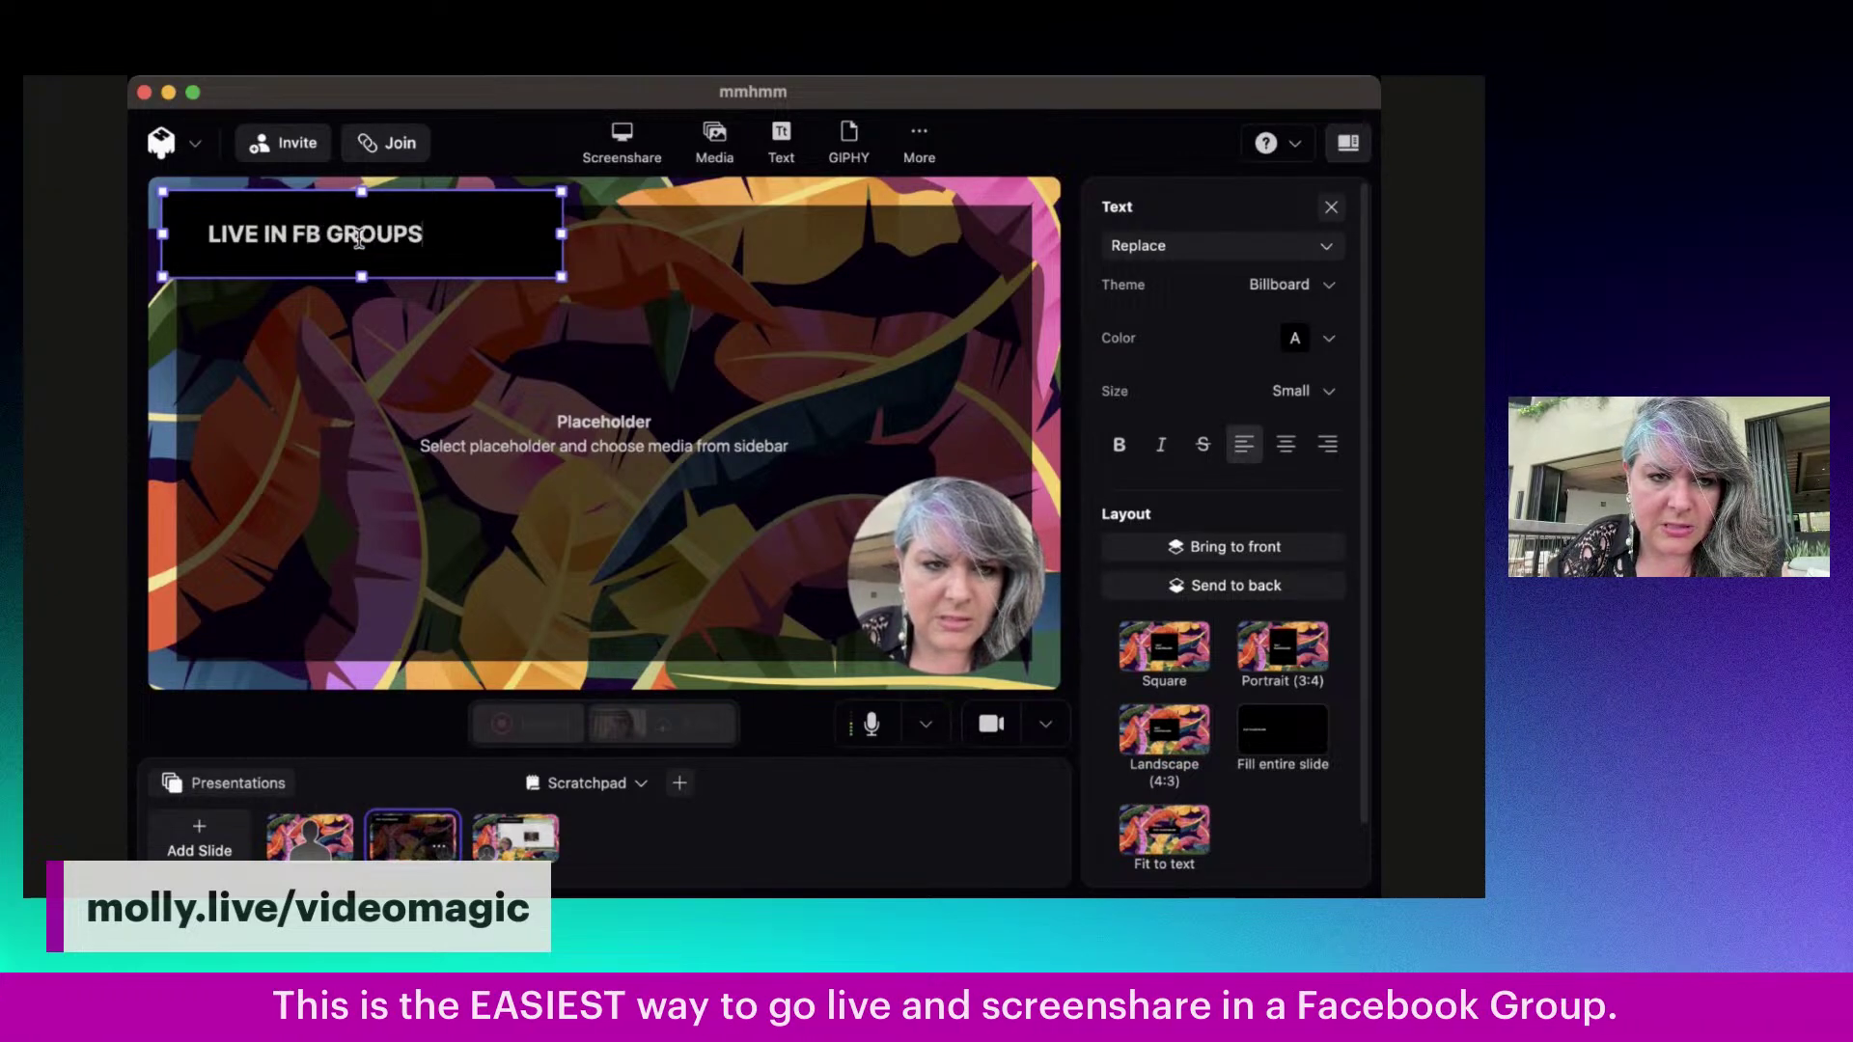
{"action": "type", "text": " - EASY"}
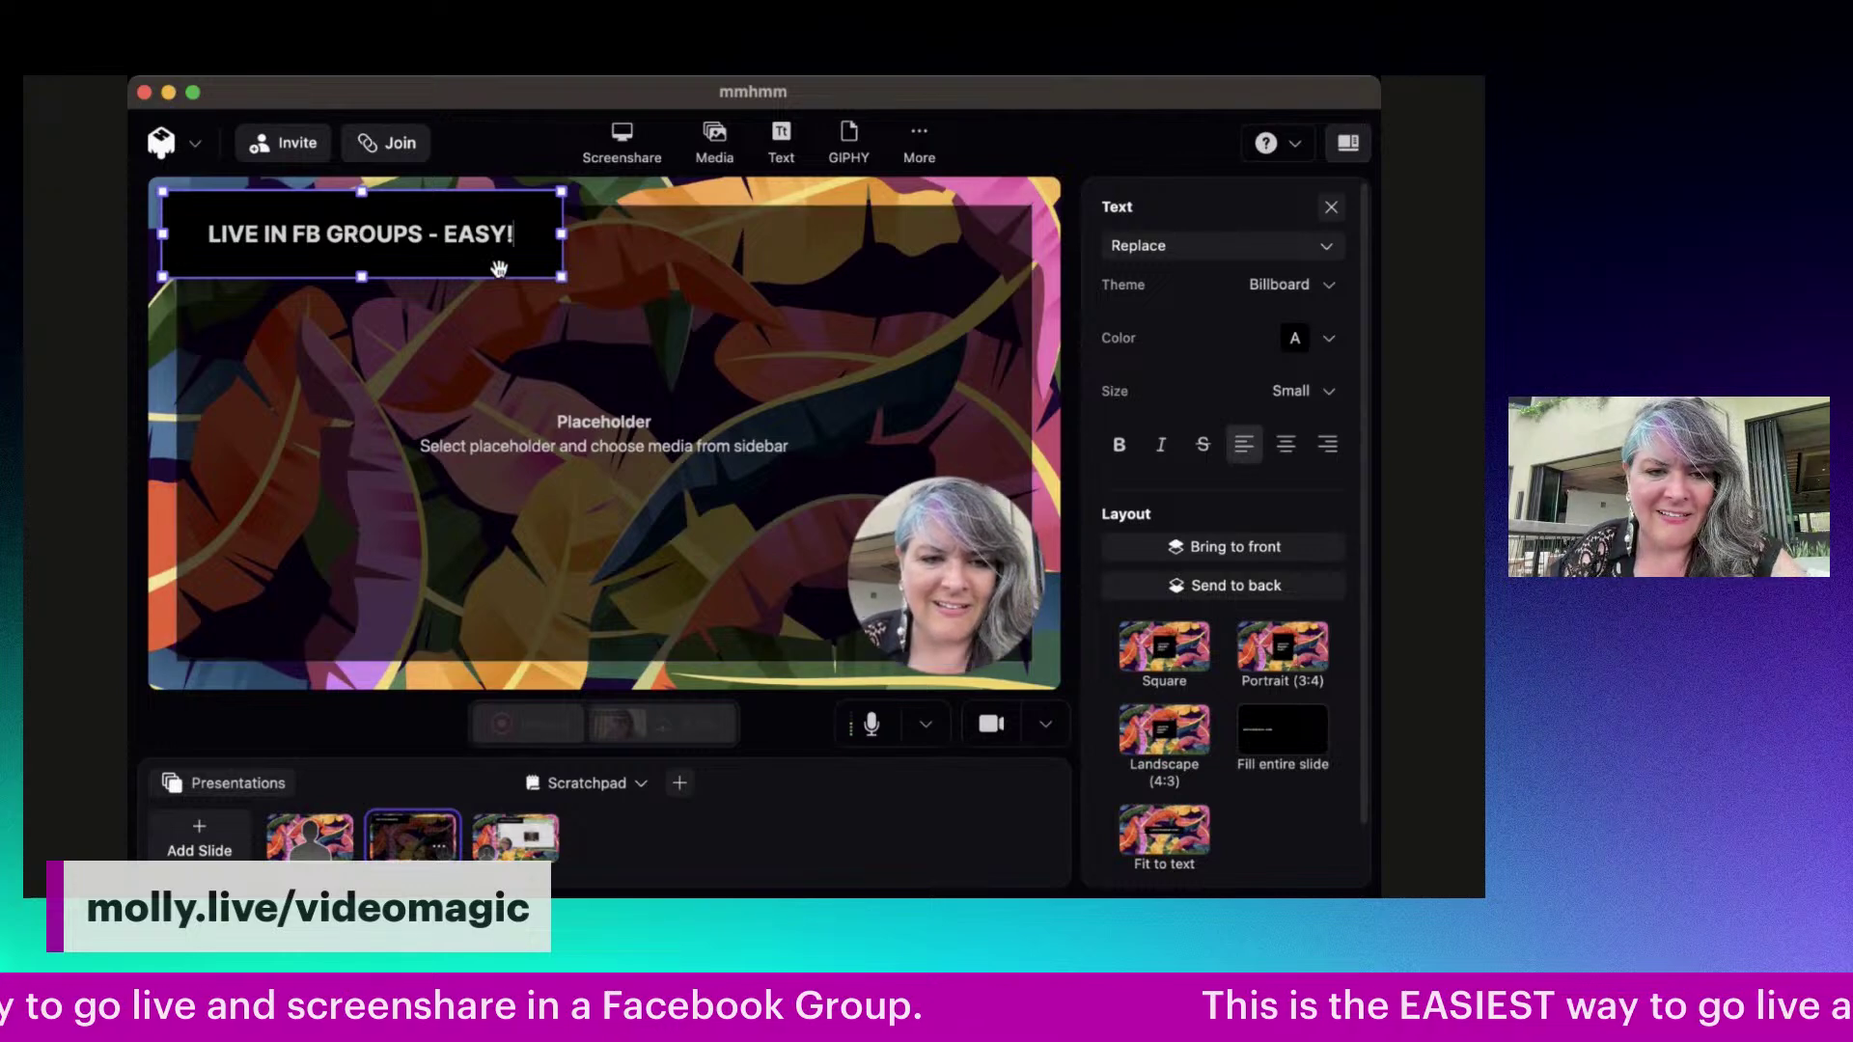
- Fill the slide's media placeholder with a screenshare of the browser window showing the Facebook group page
{"action": "left_click", "coordinate": [526, 302]}
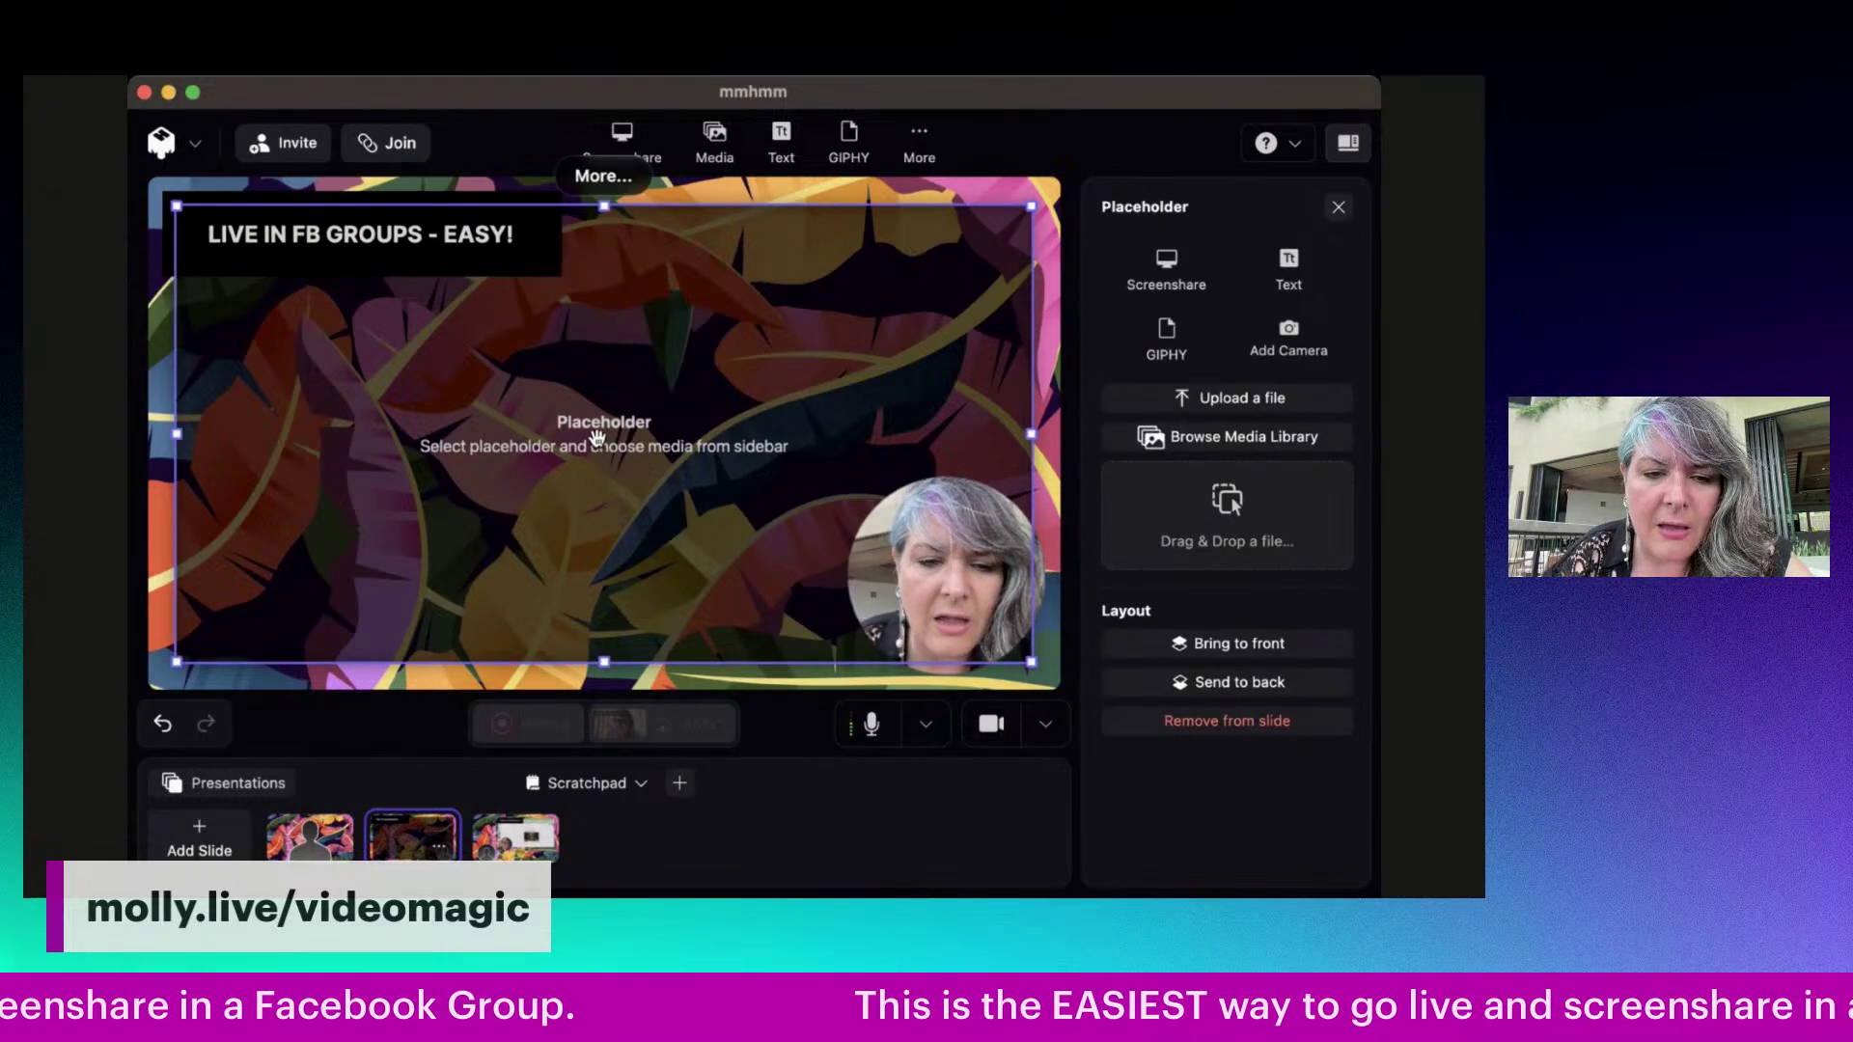
{"action": "left_click", "coordinate": [620, 131]}
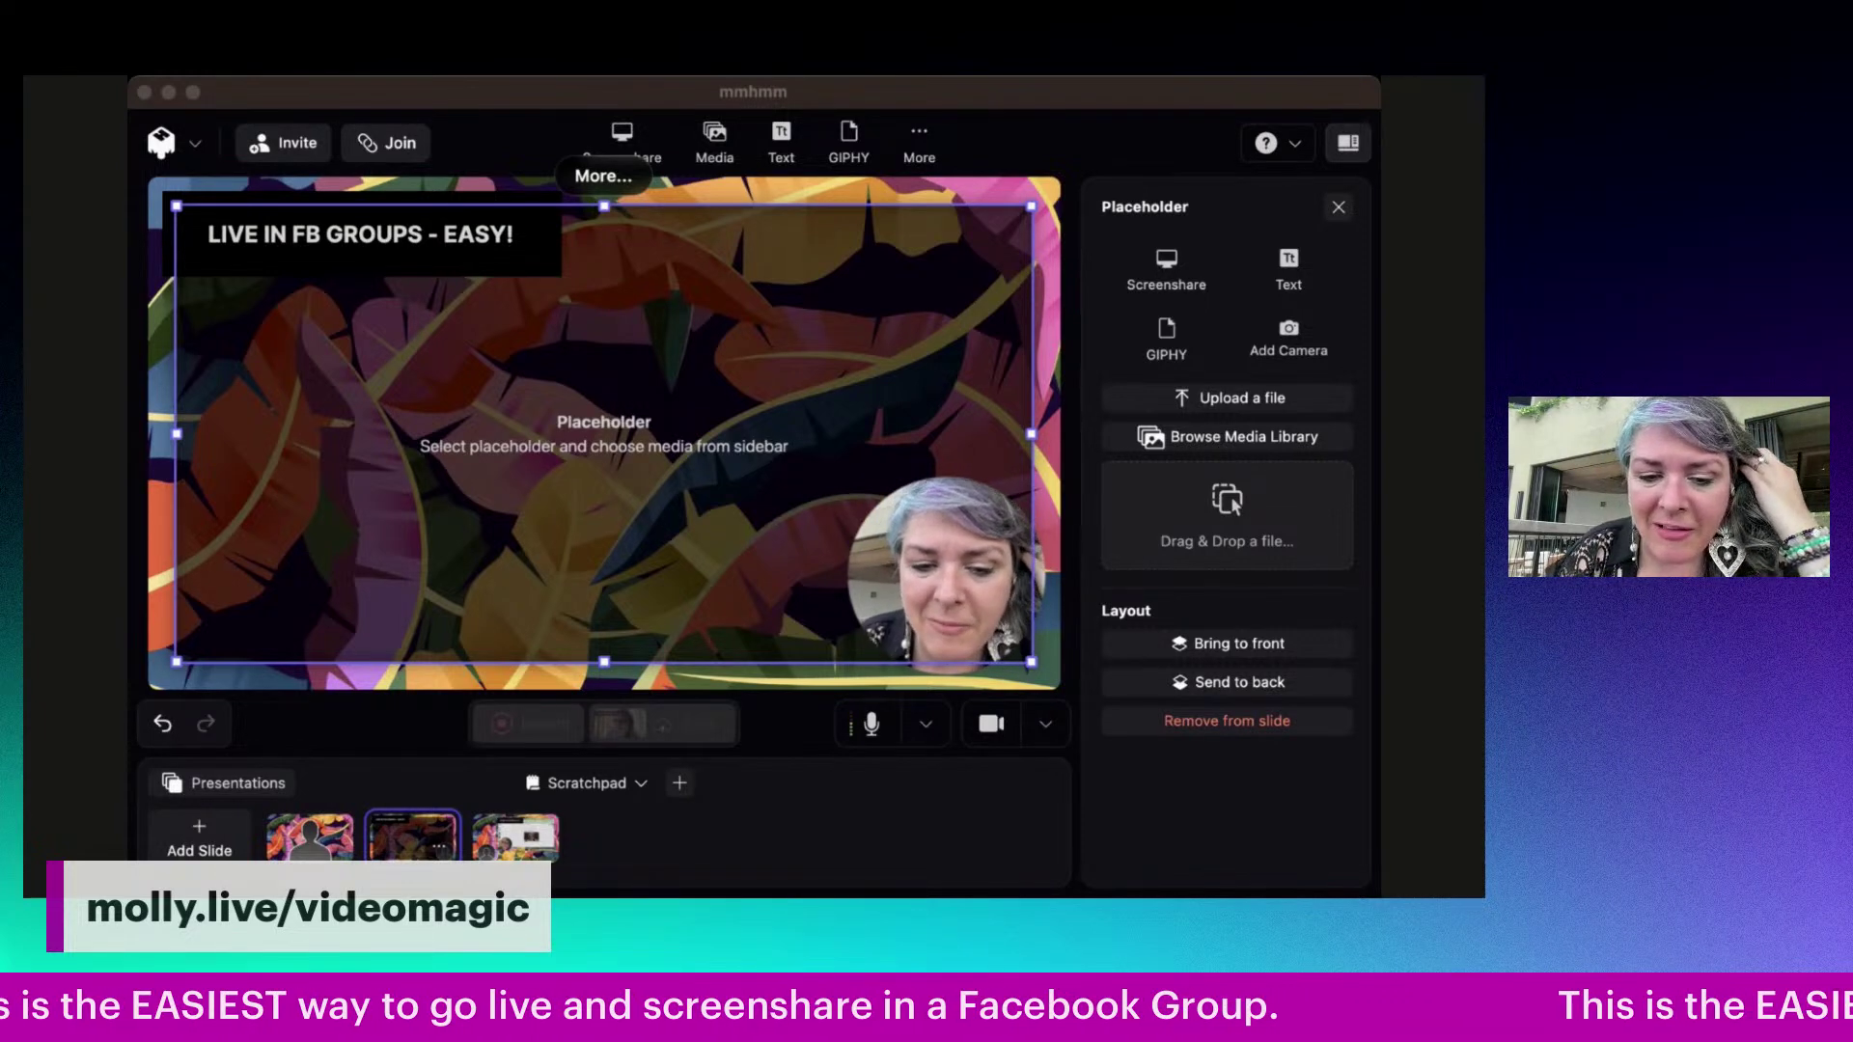
{"action": "left_click", "coordinate": [1101, 125]}
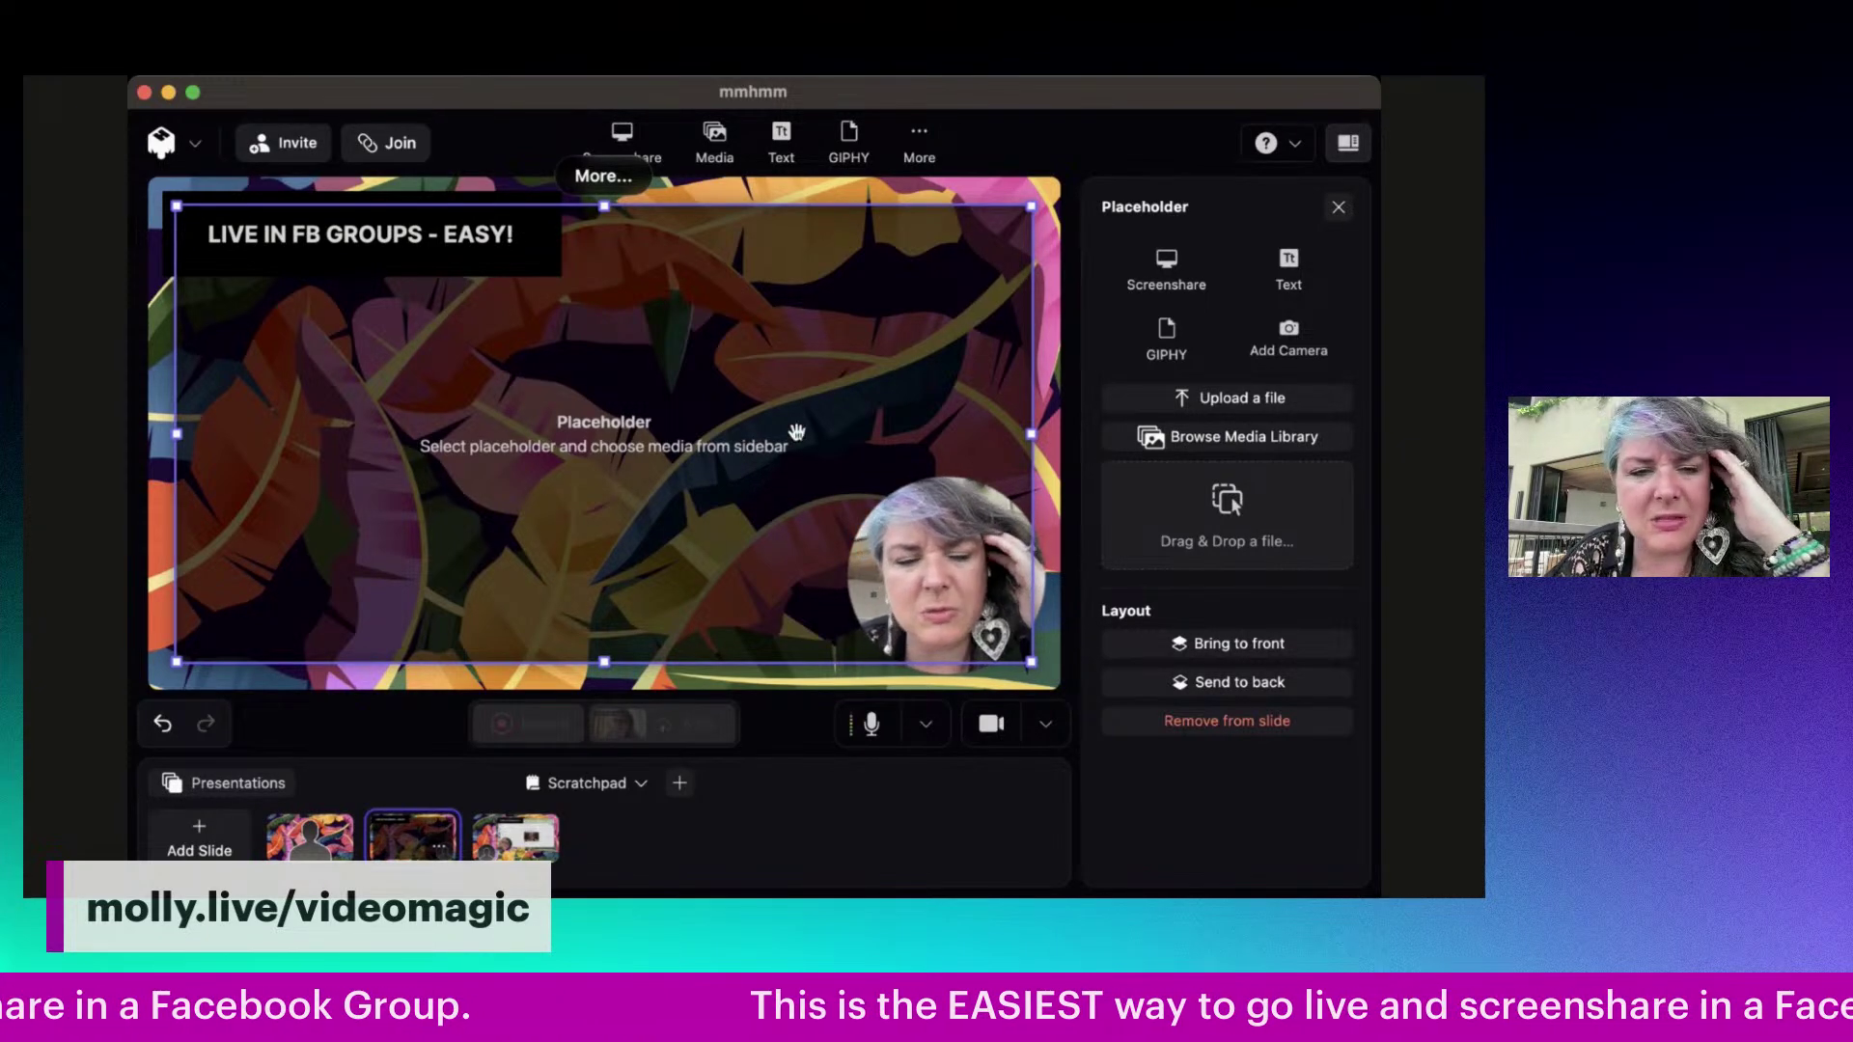
{"action": "left_click", "coordinate": [634, 445]}
{"action": "left_click", "coordinate": [622, 145]}
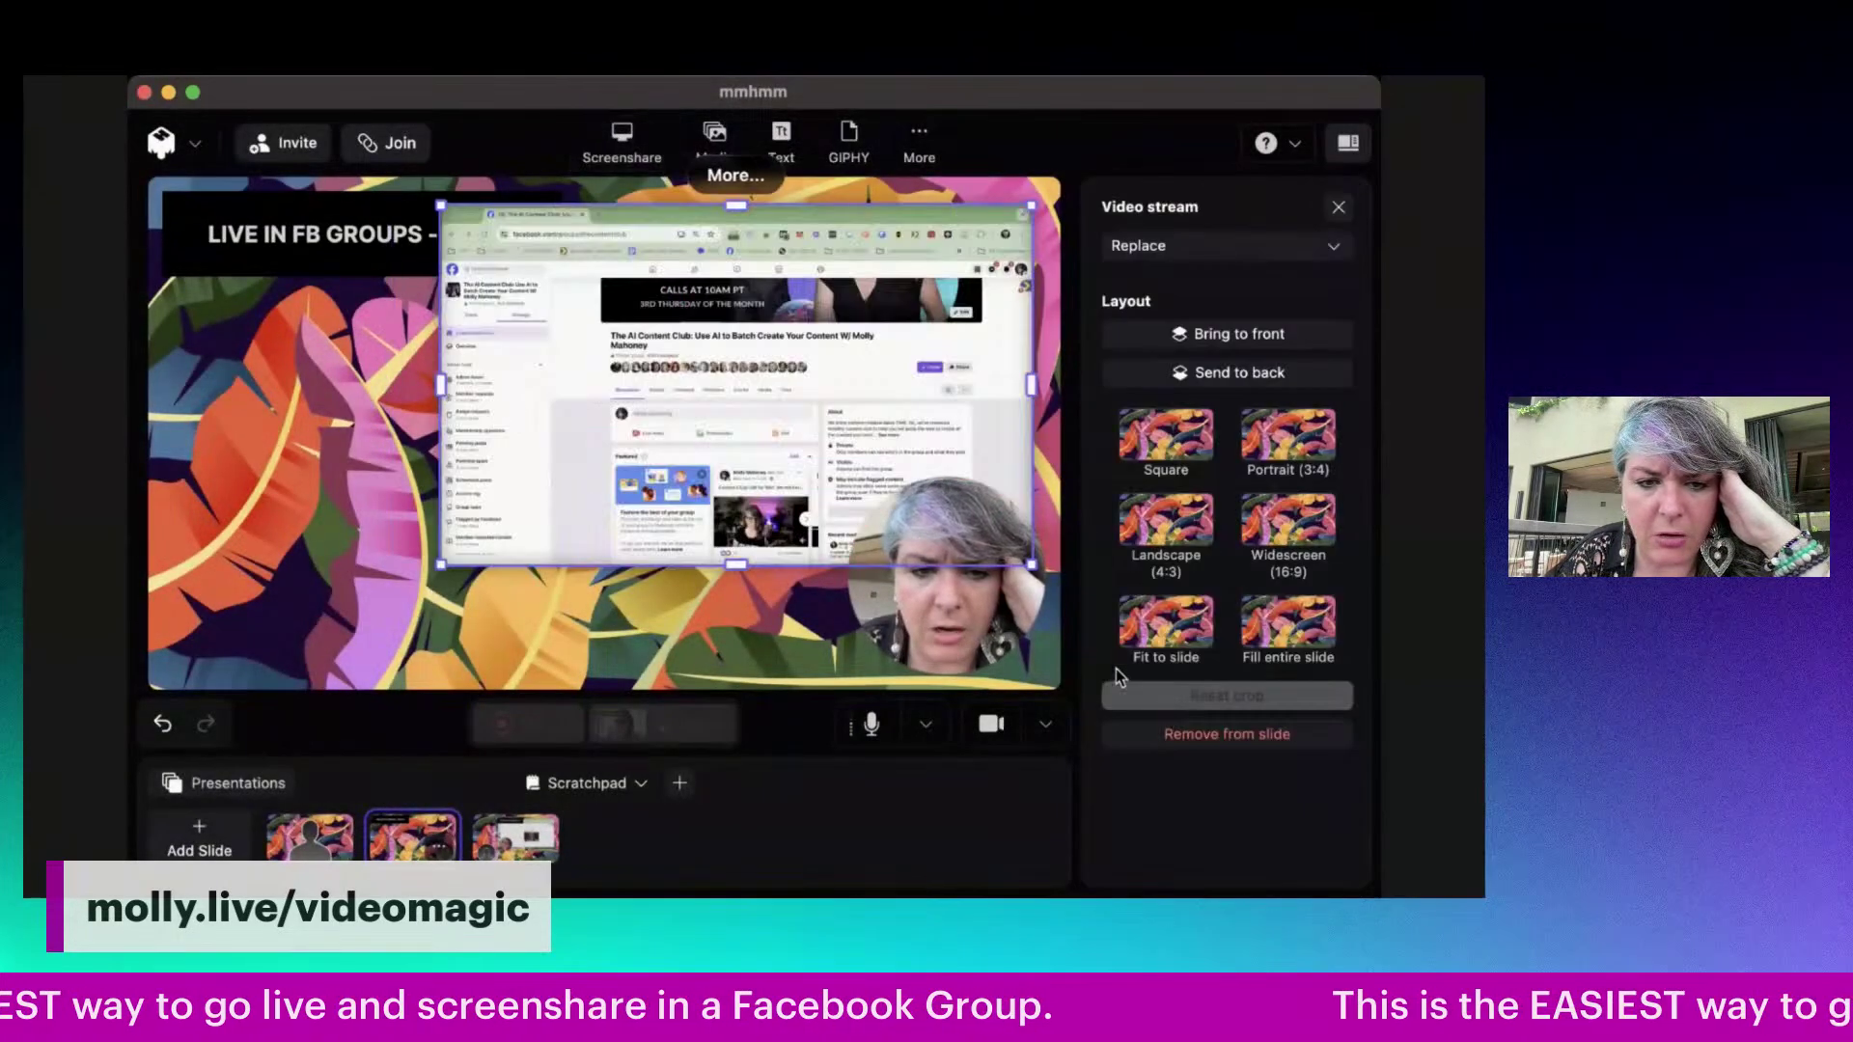
- Enlarge and reposition the screenshare below the title banner, cropping the browser's tab and address bars off its upper edge
{"action": "left_click_drag", "start_coordinate": [722, 458], "coordinate": [493, 480]}
{"action": "left_click_drag", "start_coordinate": [778, 622], "coordinate": [898, 627]}
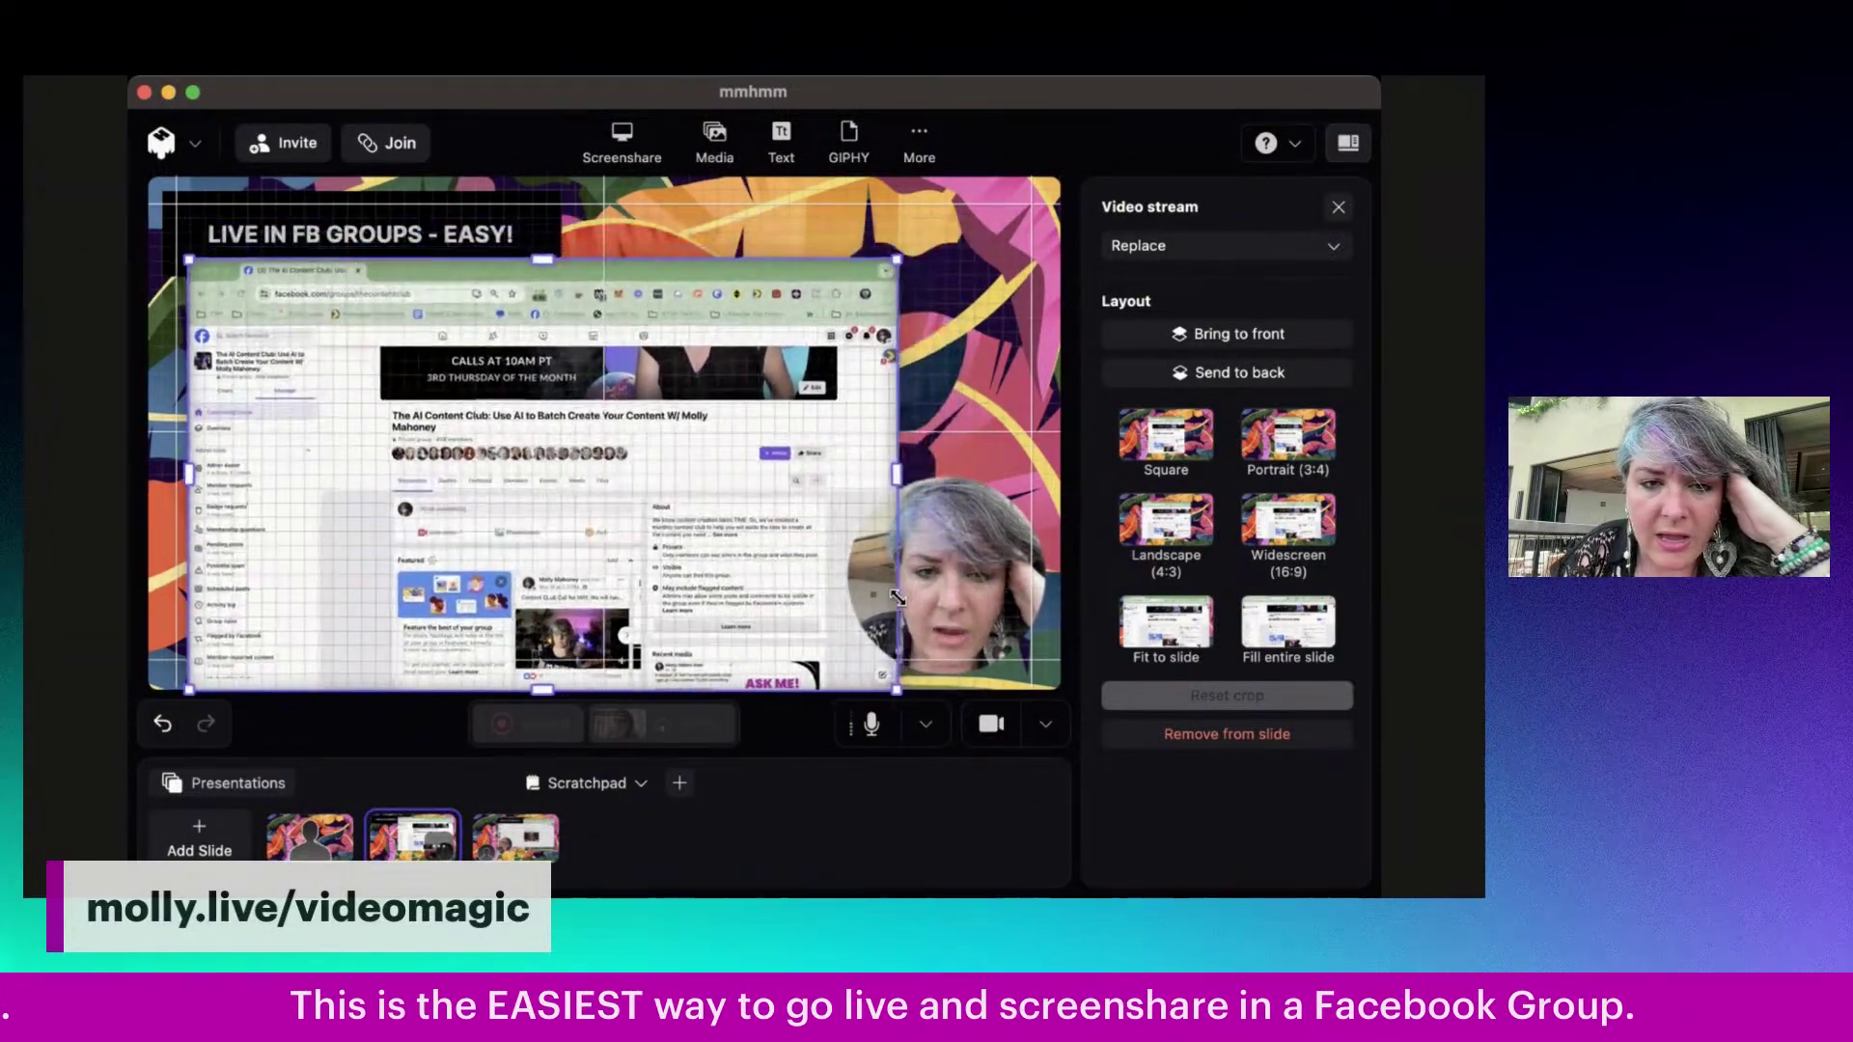
{"action": "left_click_drag", "start_coordinate": [542, 259], "coordinate": [543, 323]}
{"action": "left_click_drag", "start_coordinate": [548, 425], "coordinate": [596, 384]}
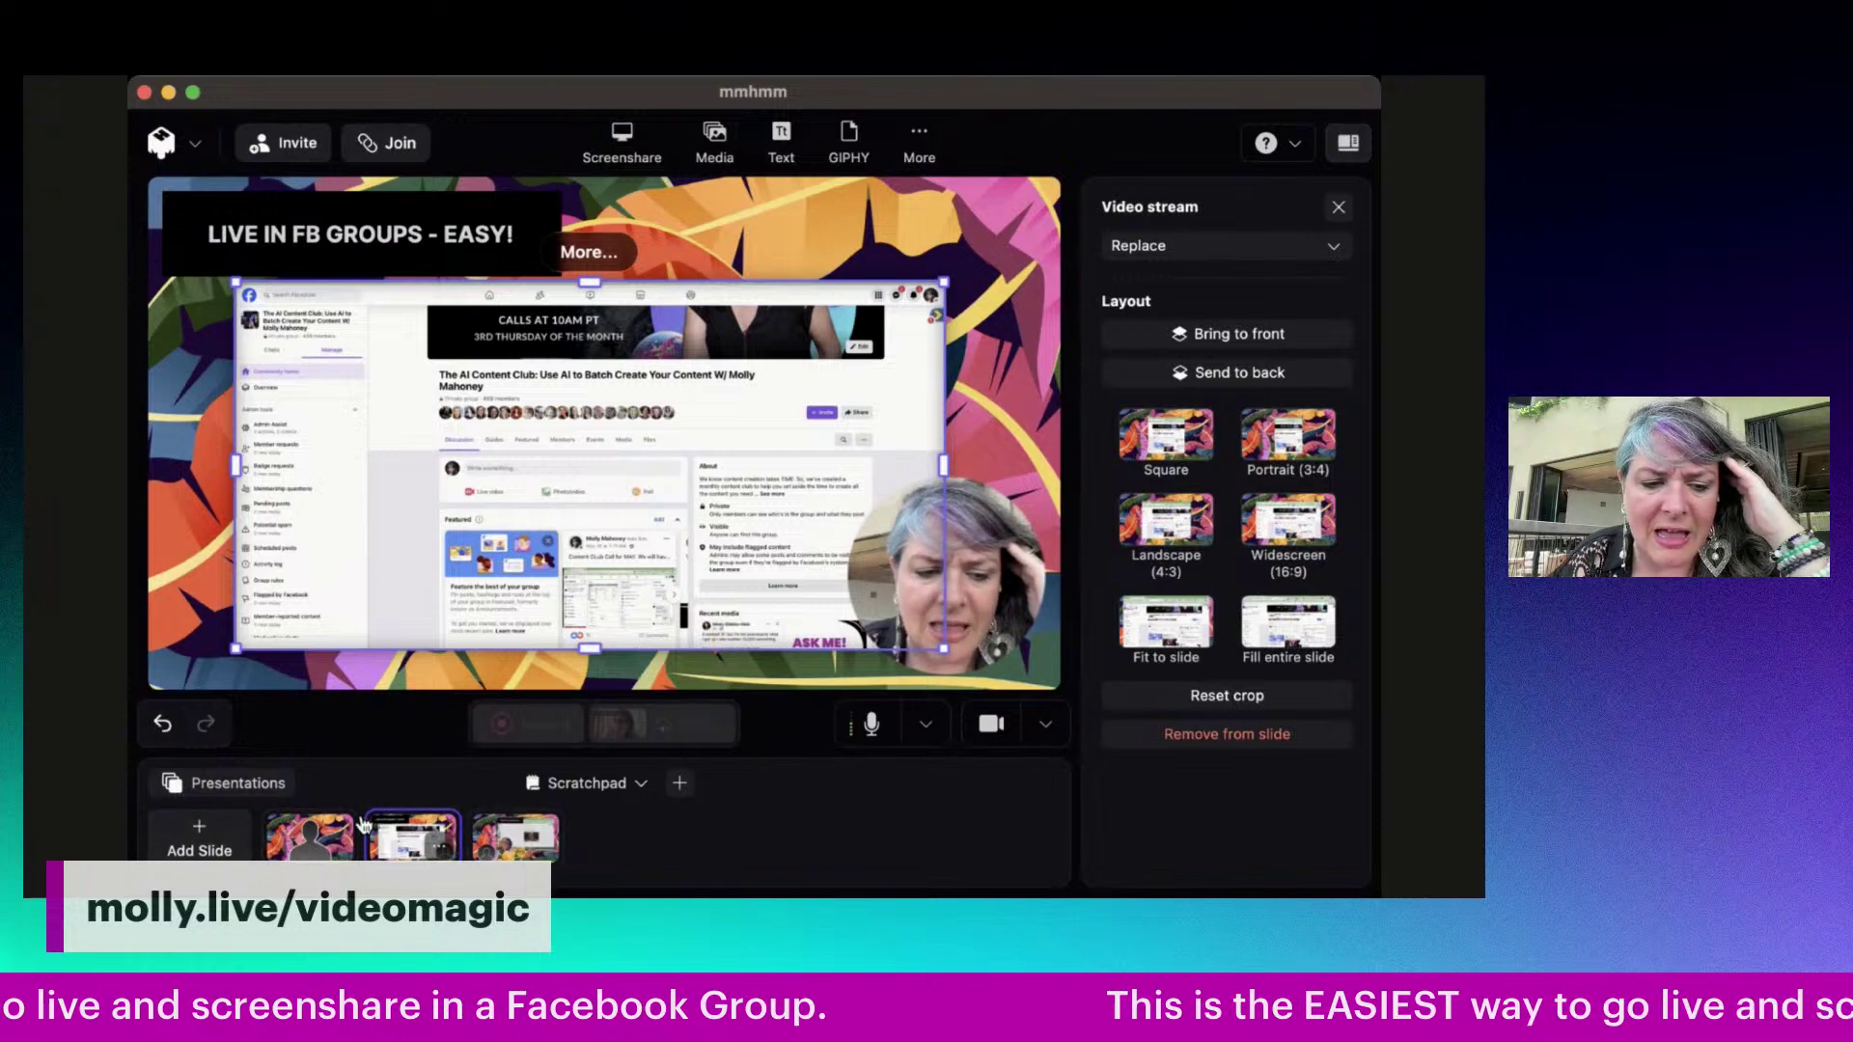
- Delete the third slide from the presentation and return to the screenshare slide
{"action": "left_click", "coordinate": [290, 840]}
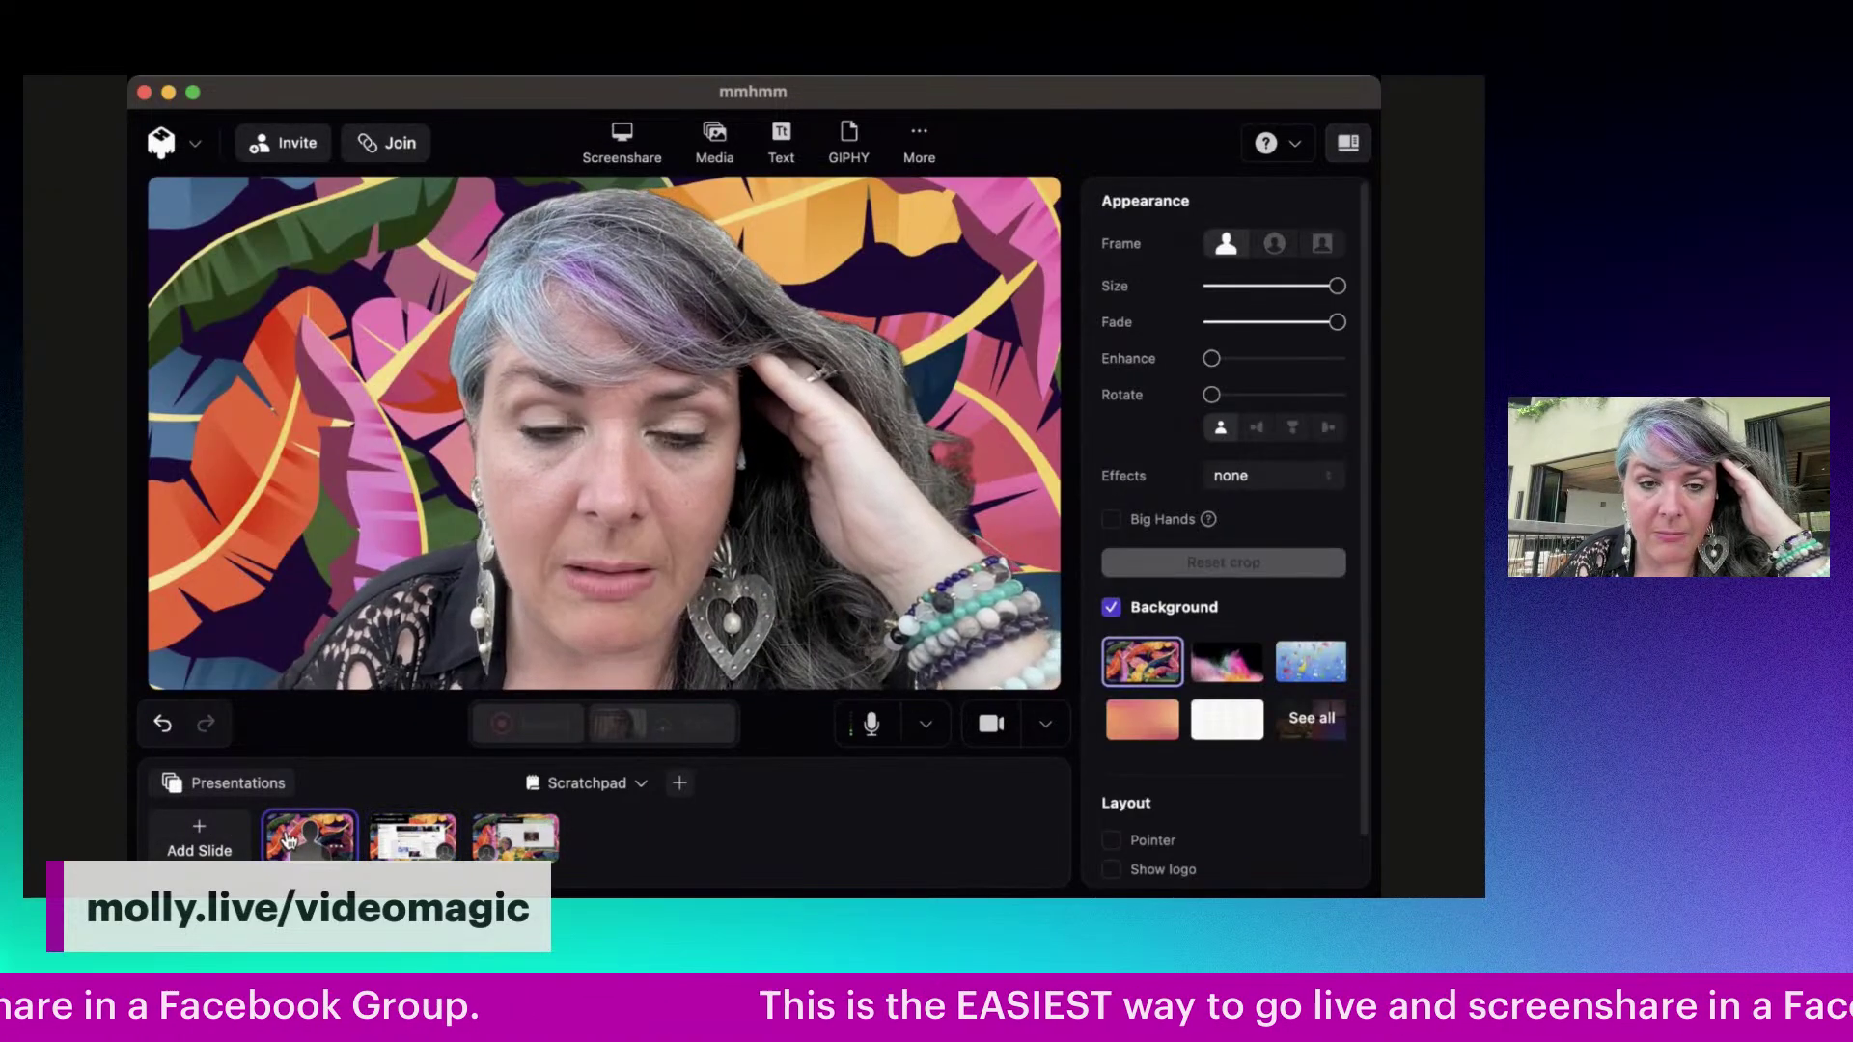
{"action": "left_click", "coordinate": [412, 838]}
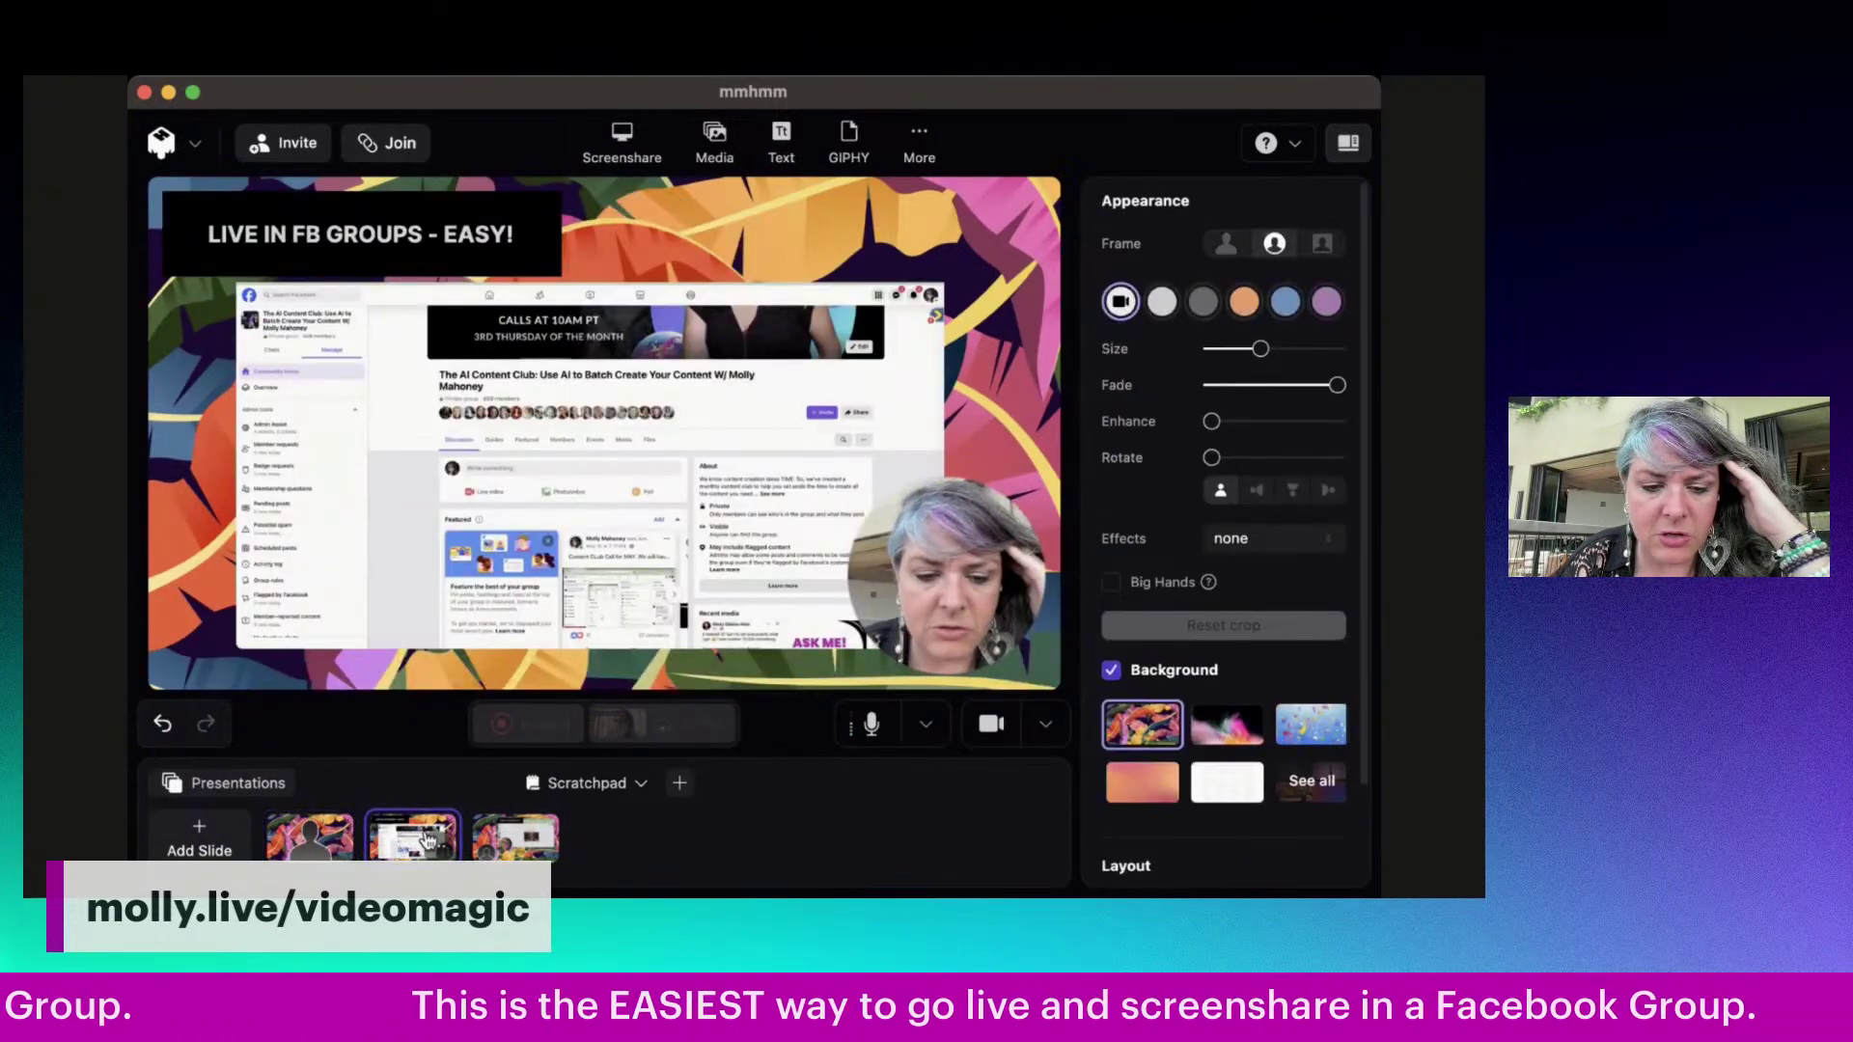
{"action": "left_click", "coordinate": [512, 843]}
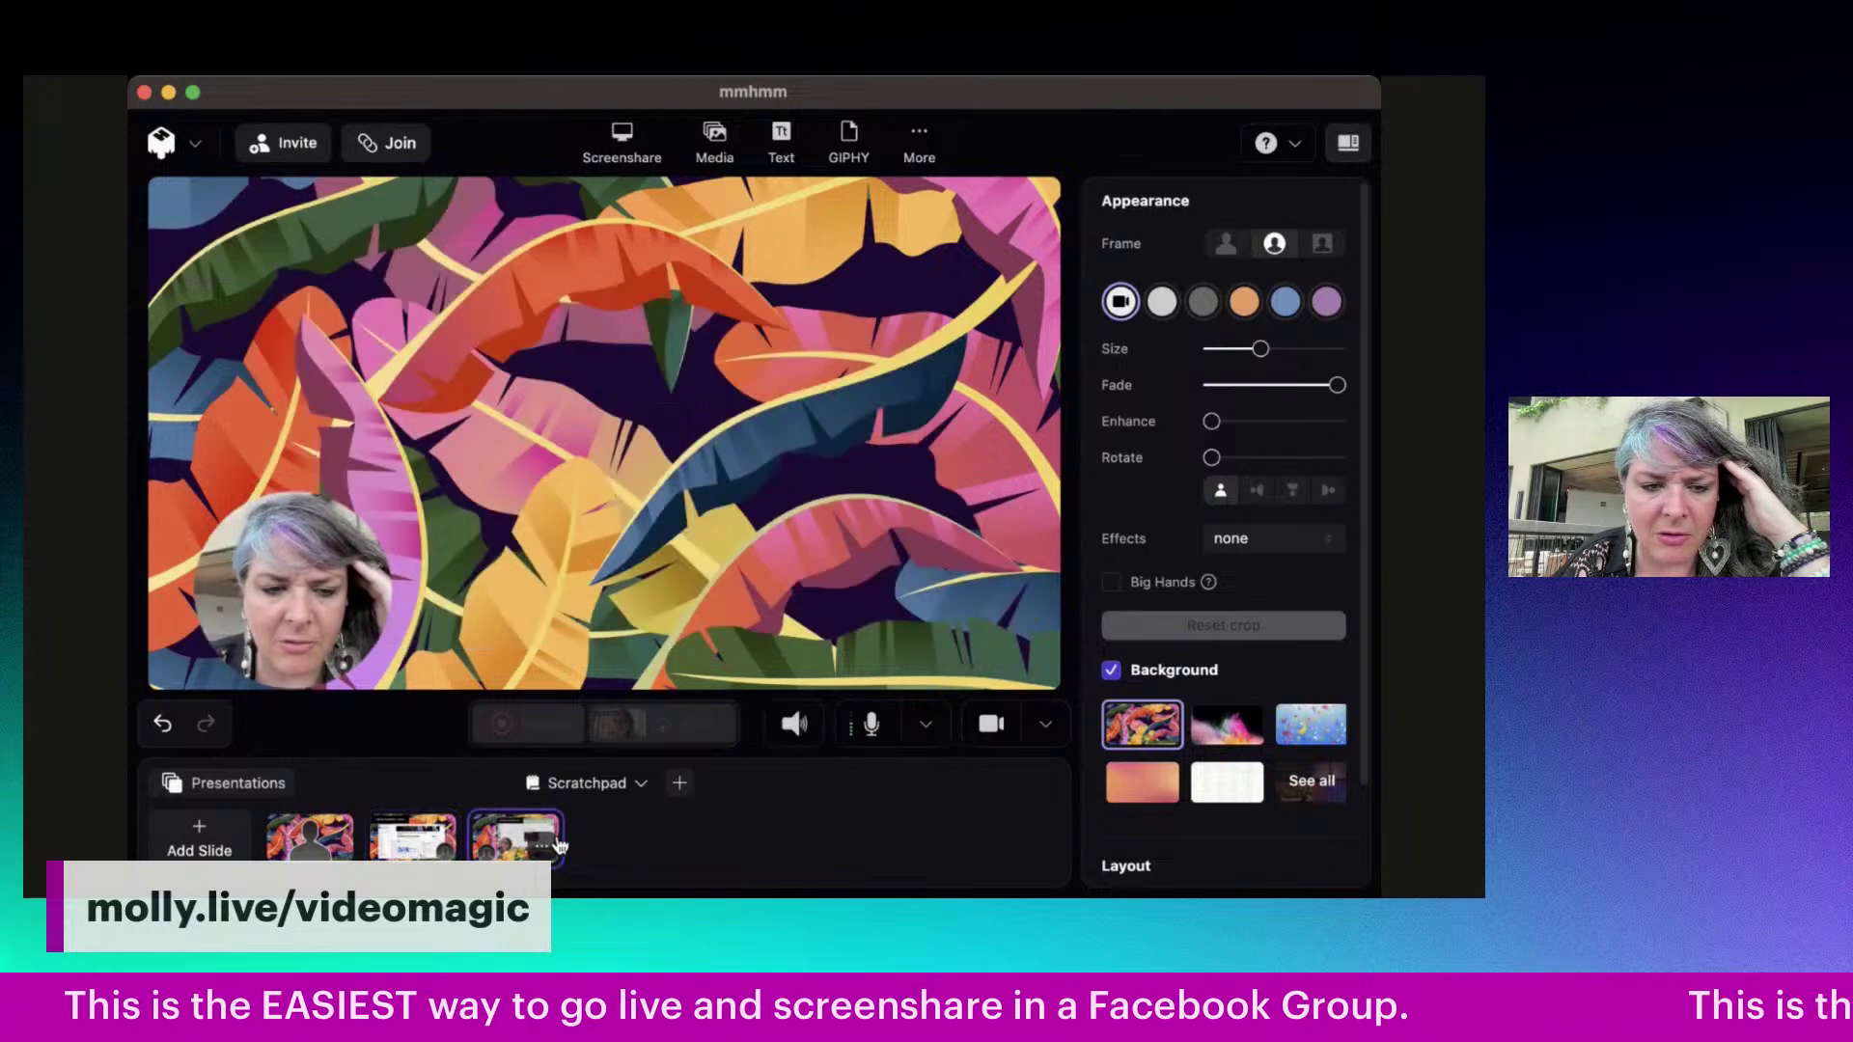
{"action": "right_click", "coordinate": [544, 850]}
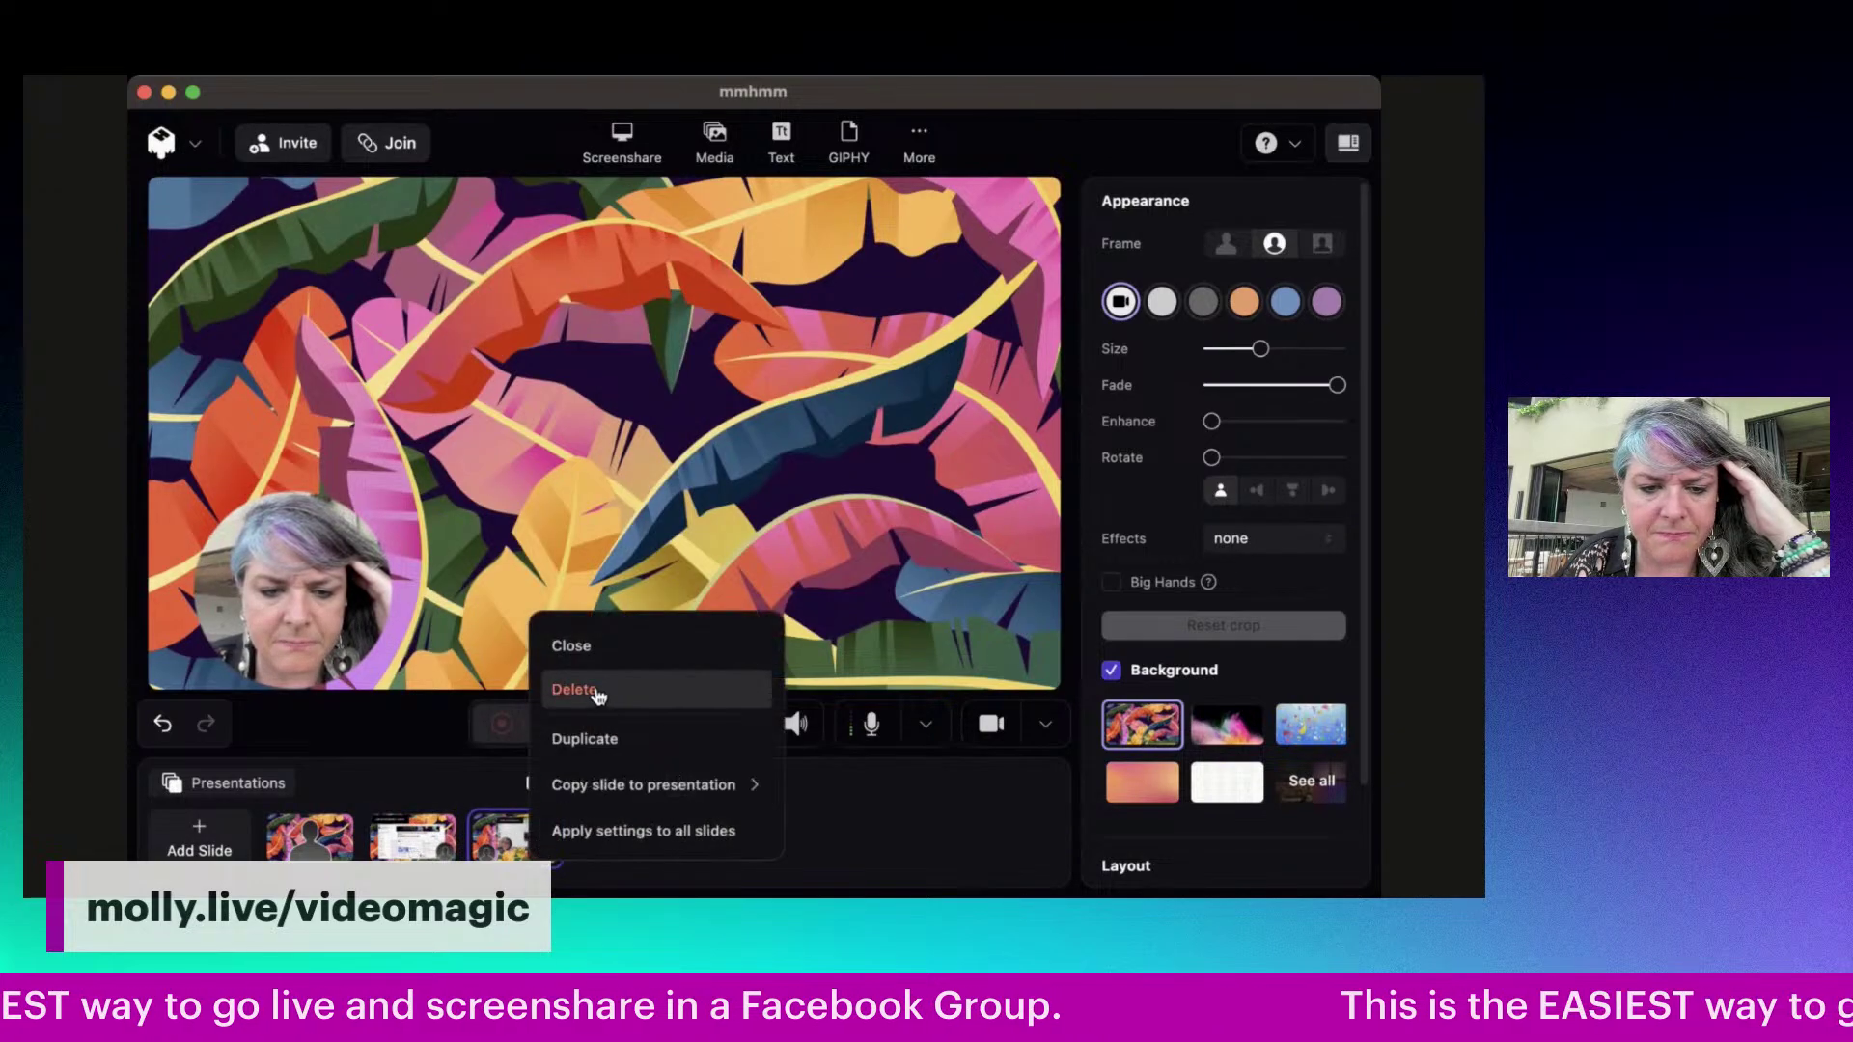
{"action": "left_click", "coordinate": [593, 689]}
{"action": "left_click", "coordinate": [853, 566]}
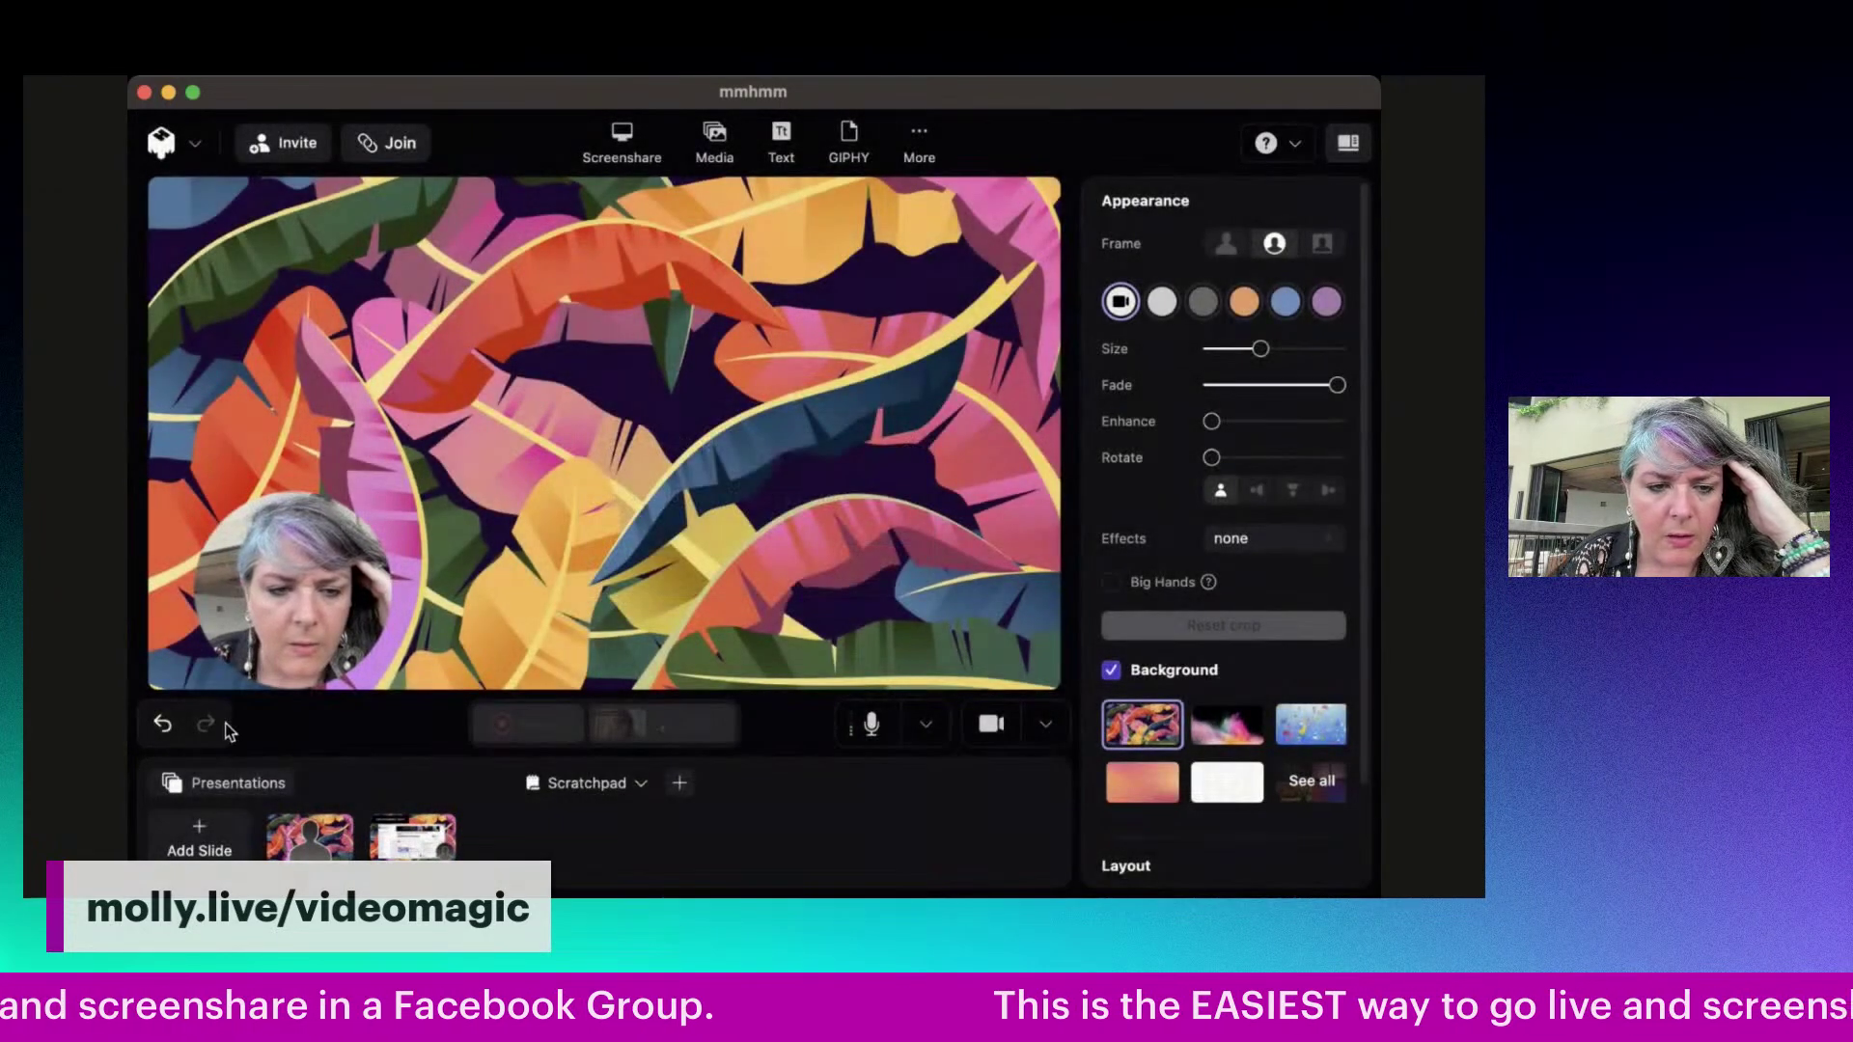
{"action": "left_click", "coordinate": [386, 842]}
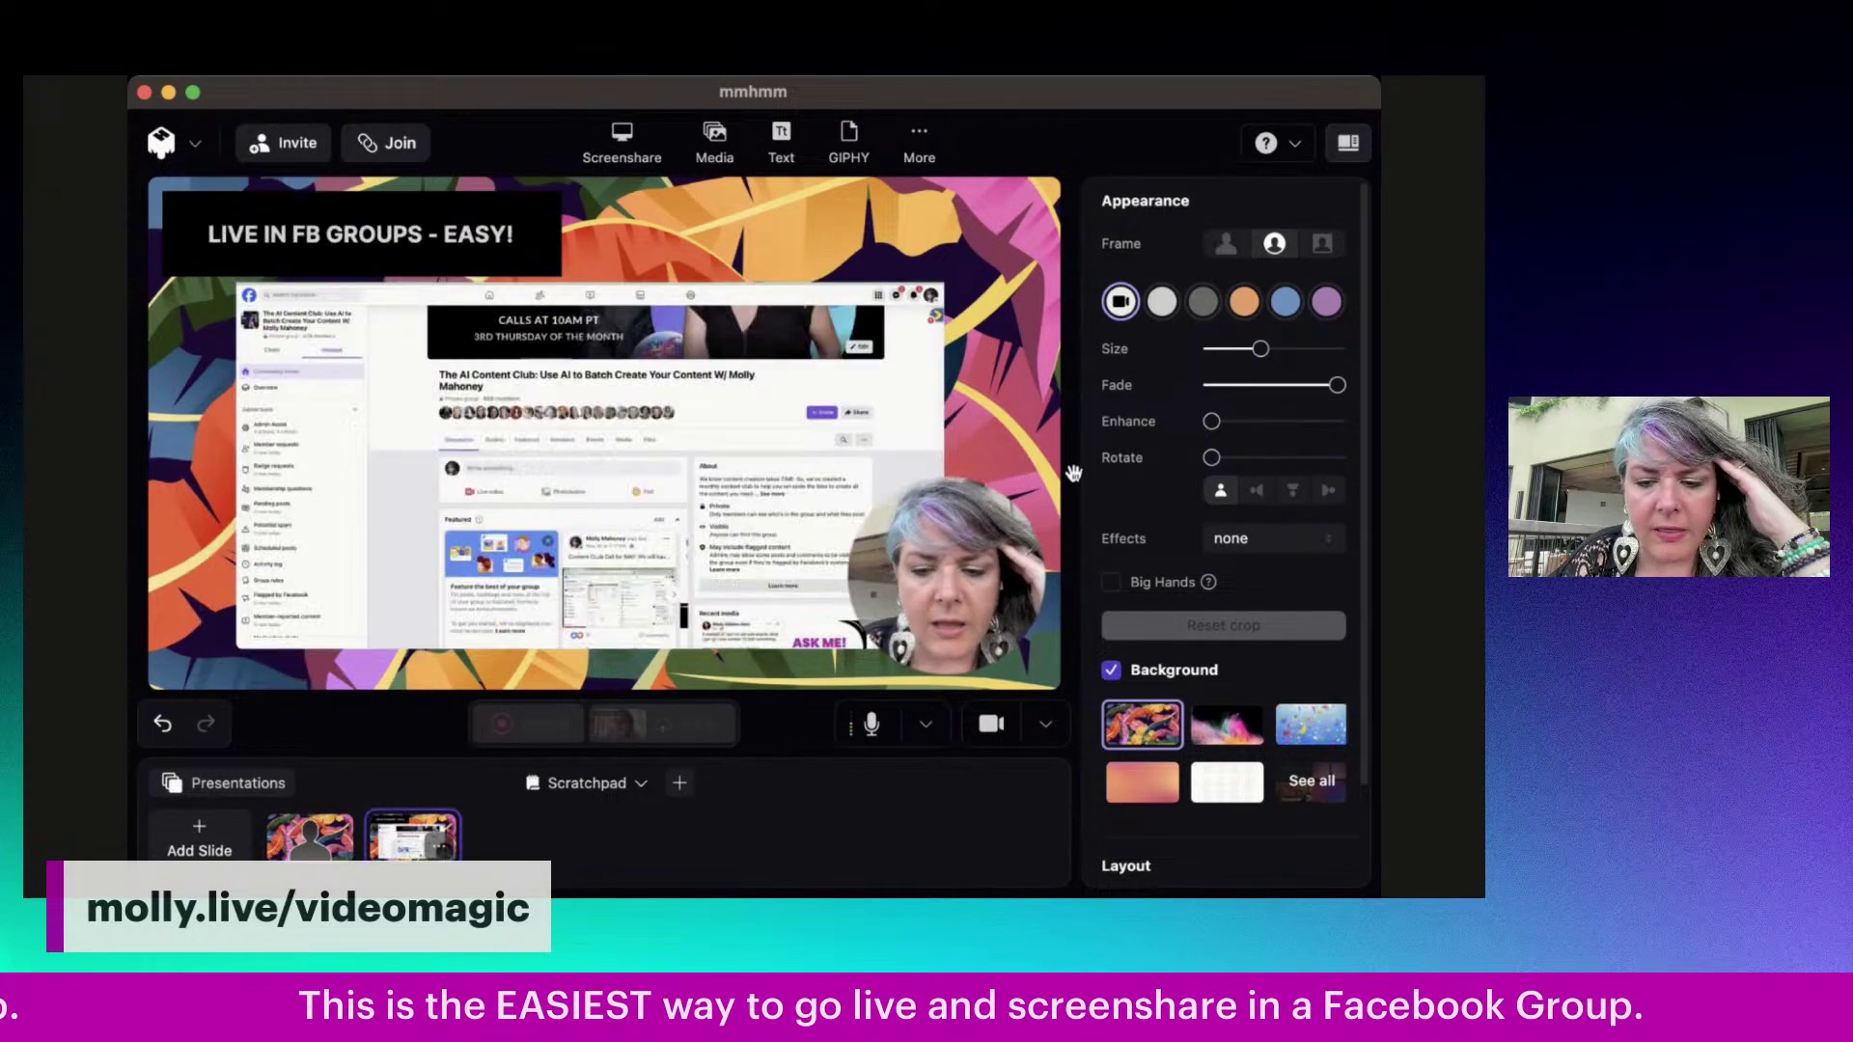
- Try the Pointer layout option on the screenshare slide, switching it on and off again
{"action": "scroll", "coordinate": [1222, 716], "scroll_direction": "down", "scroll_amount": 2}
{"action": "scroll", "coordinate": [1197, 753], "scroll_direction": "up", "scroll_amount": 2}
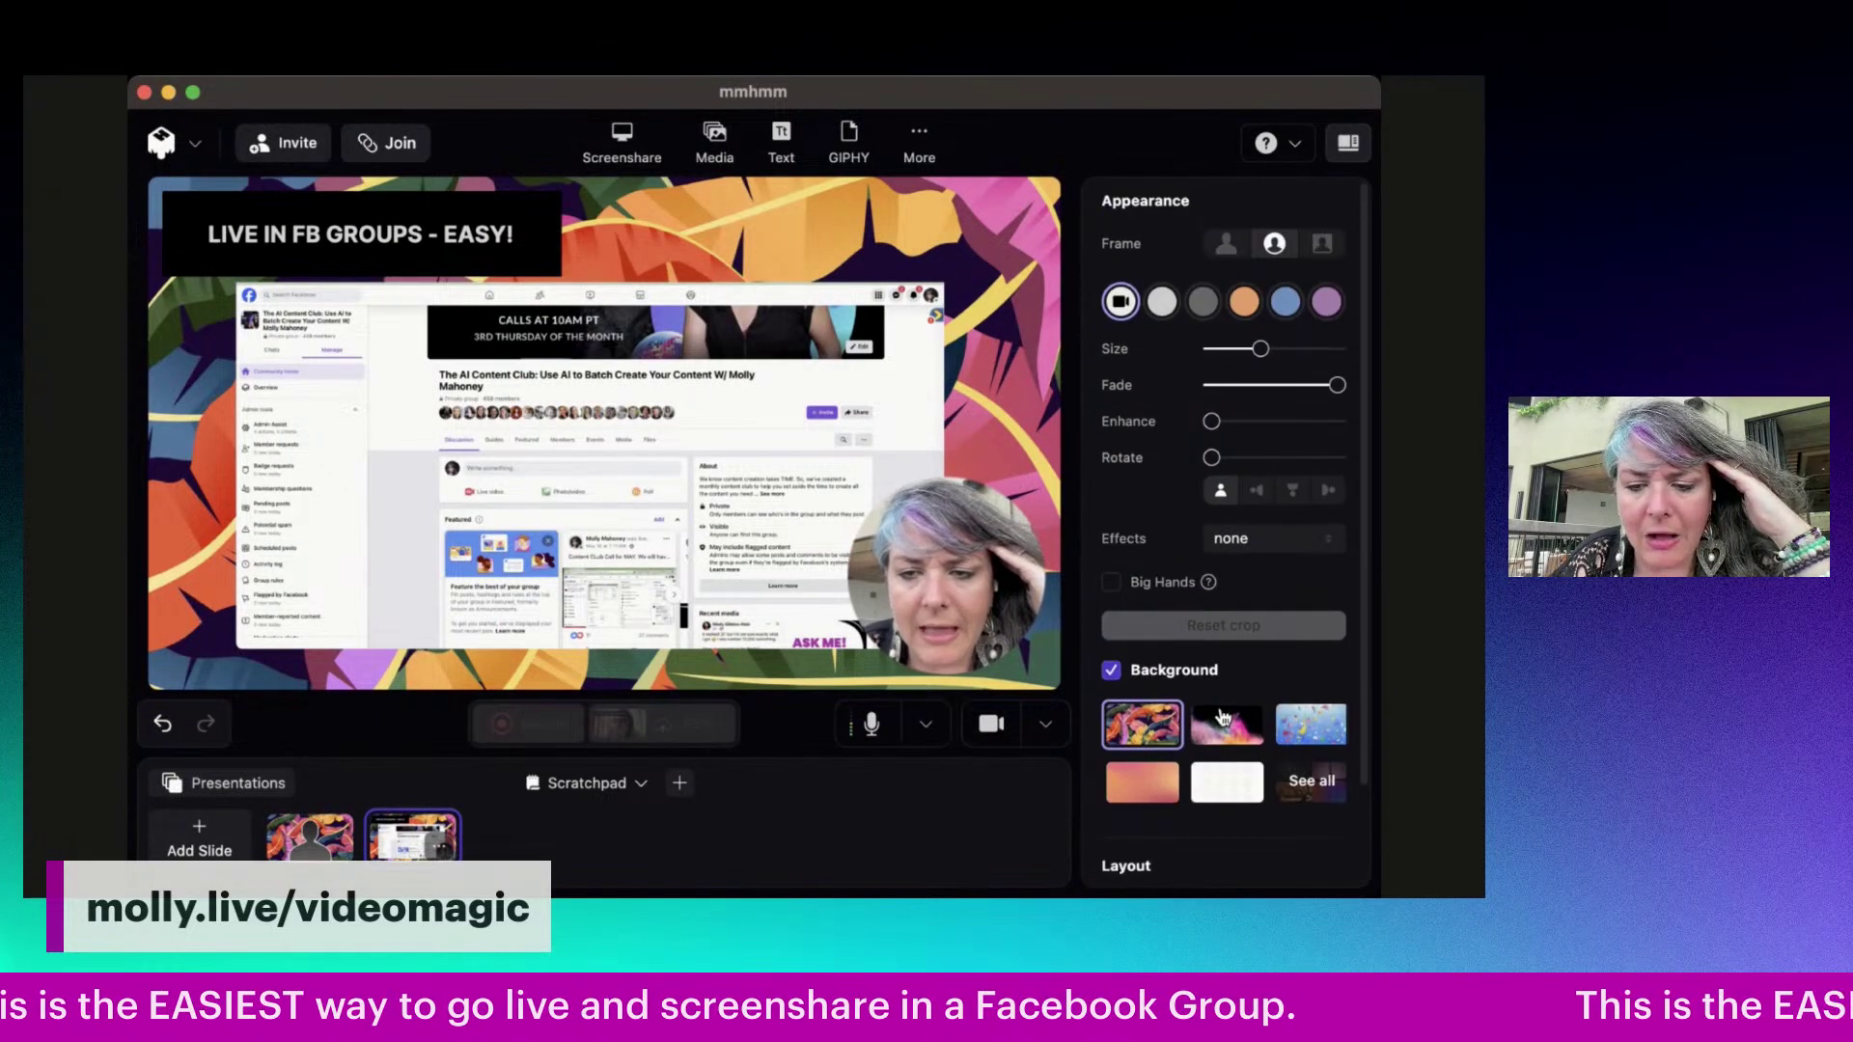
{"action": "scroll", "coordinate": [1168, 791], "scroll_direction": "down", "scroll_amount": 3}
{"action": "left_click", "coordinate": [1115, 790]}
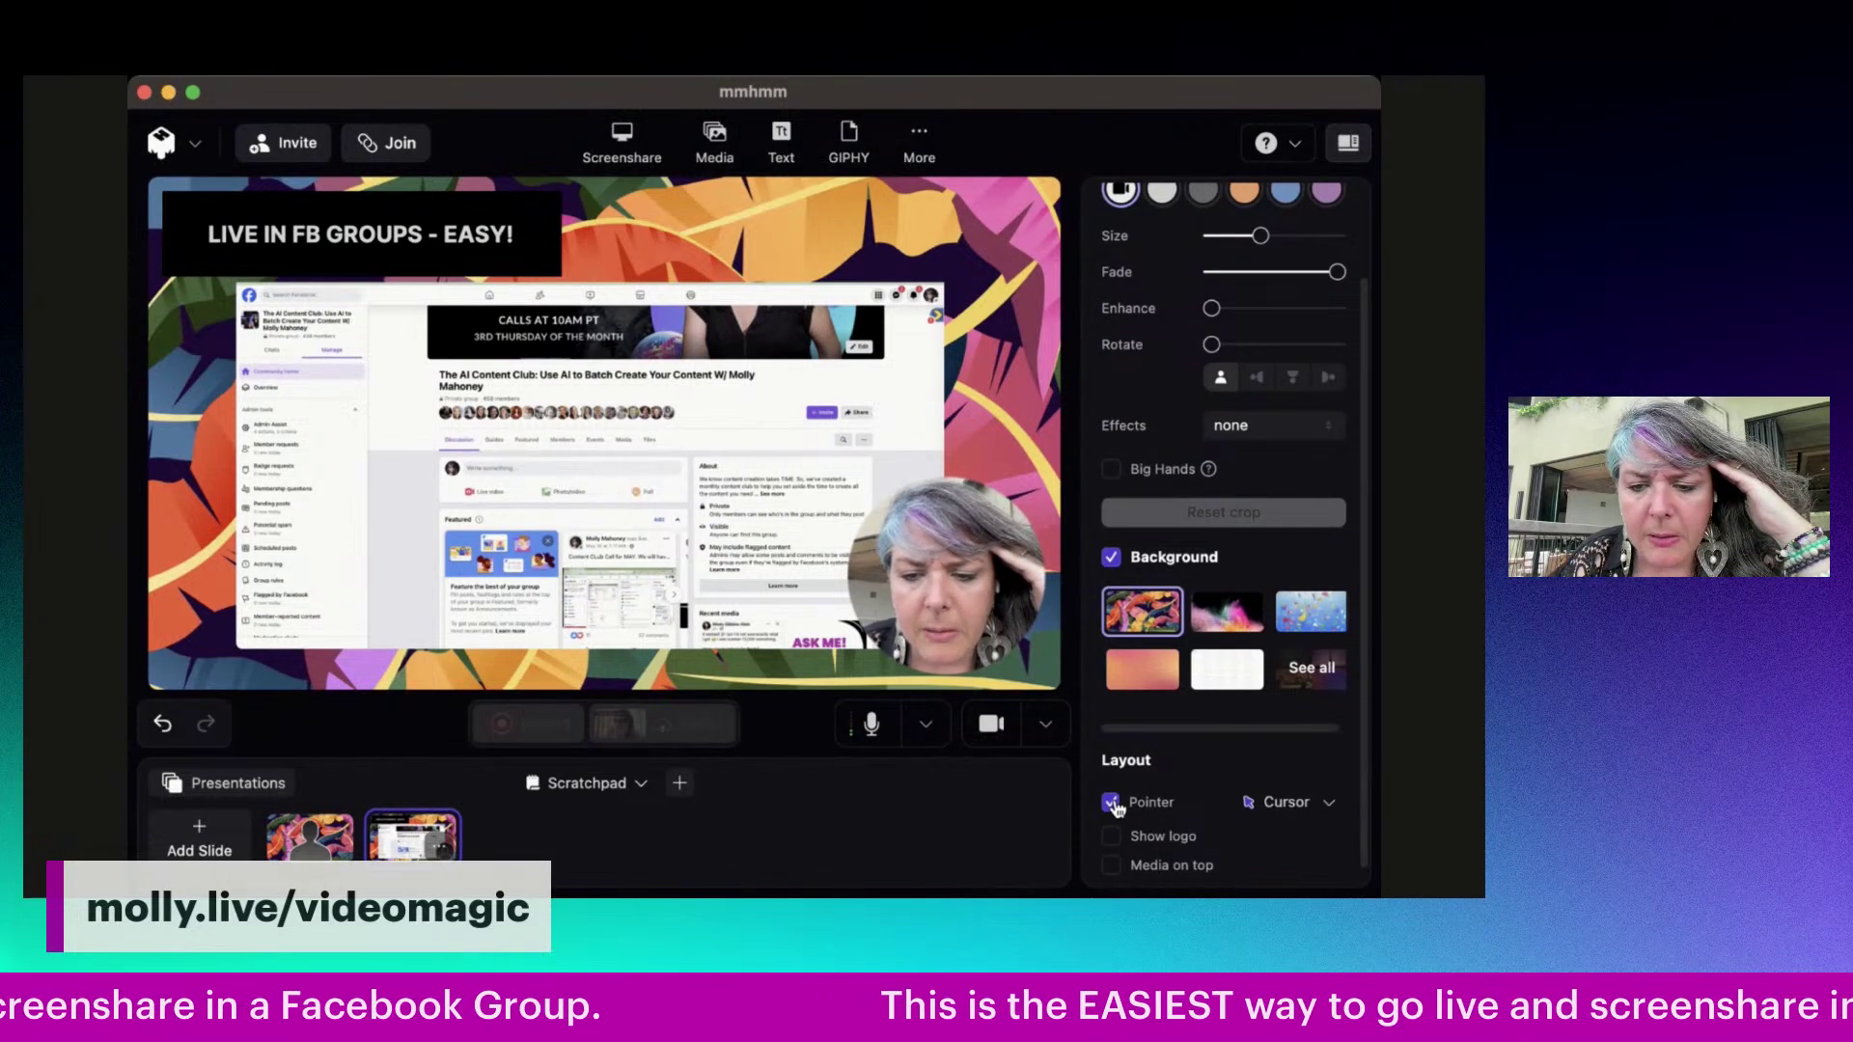
{"action": "left_click", "coordinate": [1111, 805]}
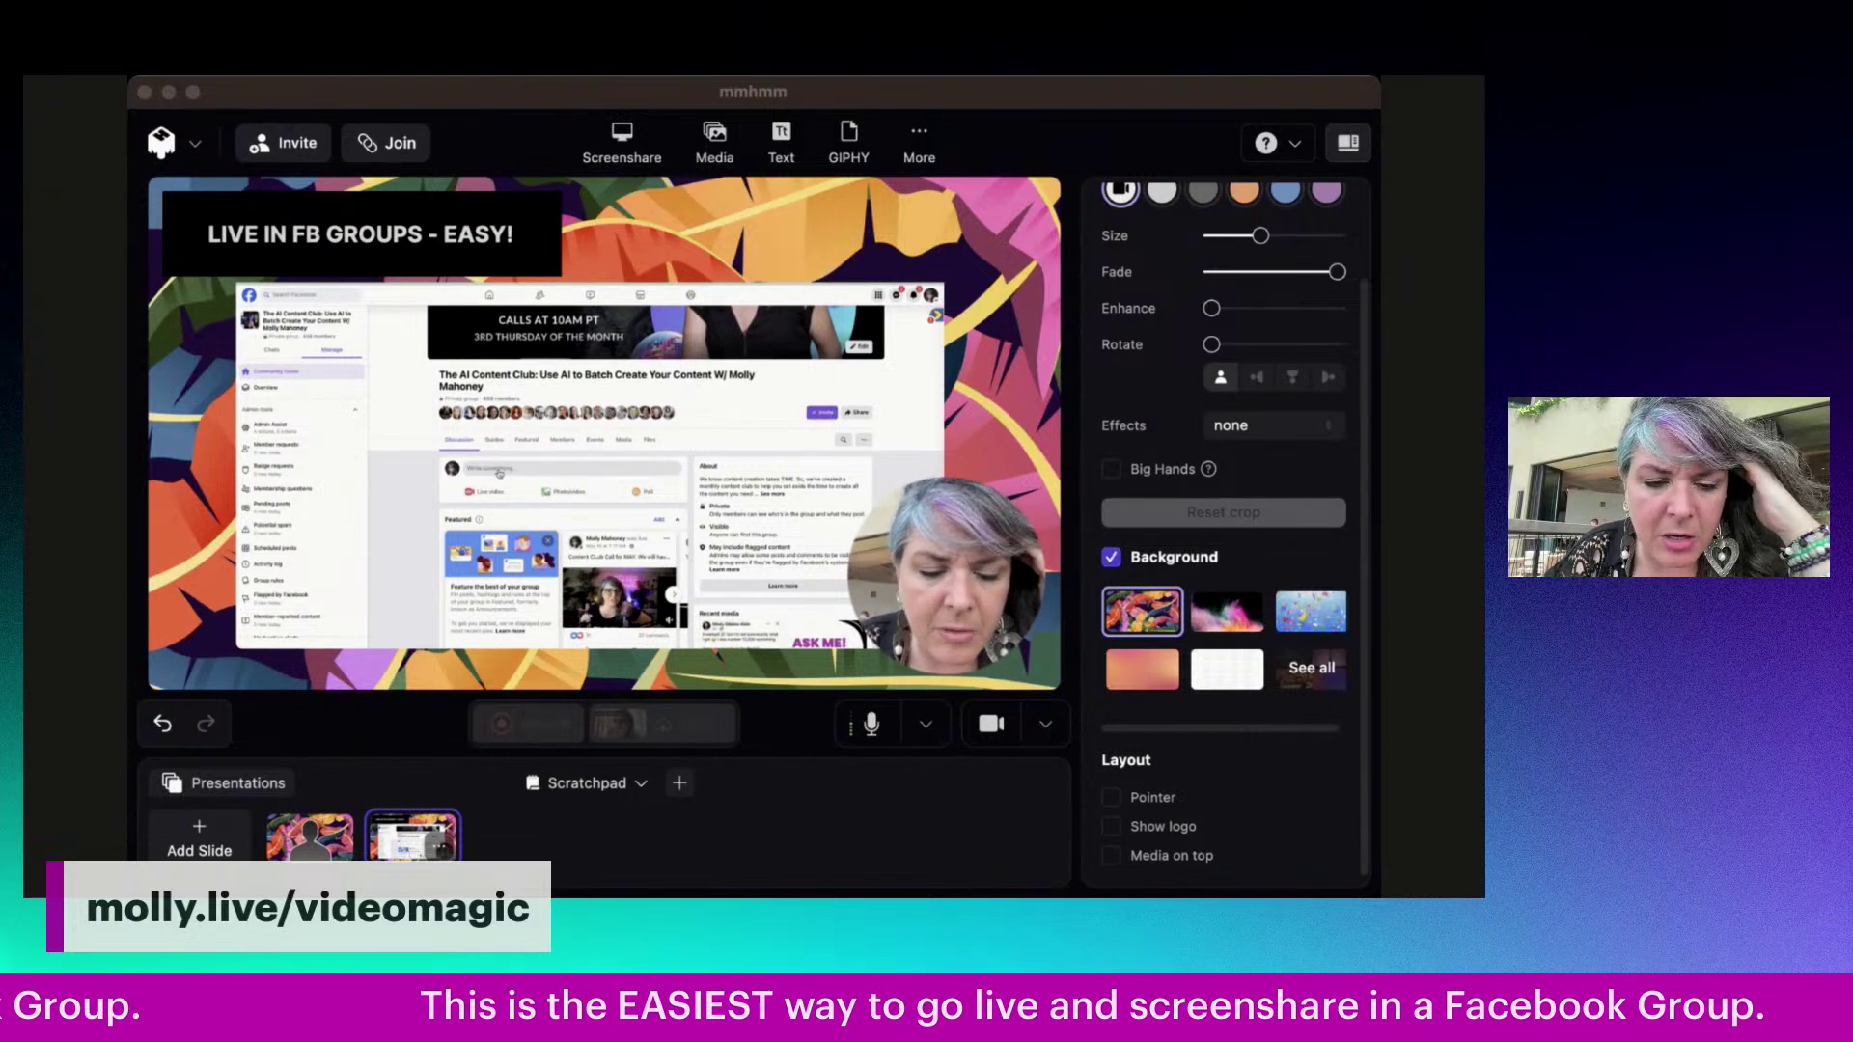
- Switch to the Facebook group and start a live video from the new-post composer, choosing to go live rather than create an event
{"action": "left_click", "coordinate": [466, 470]}
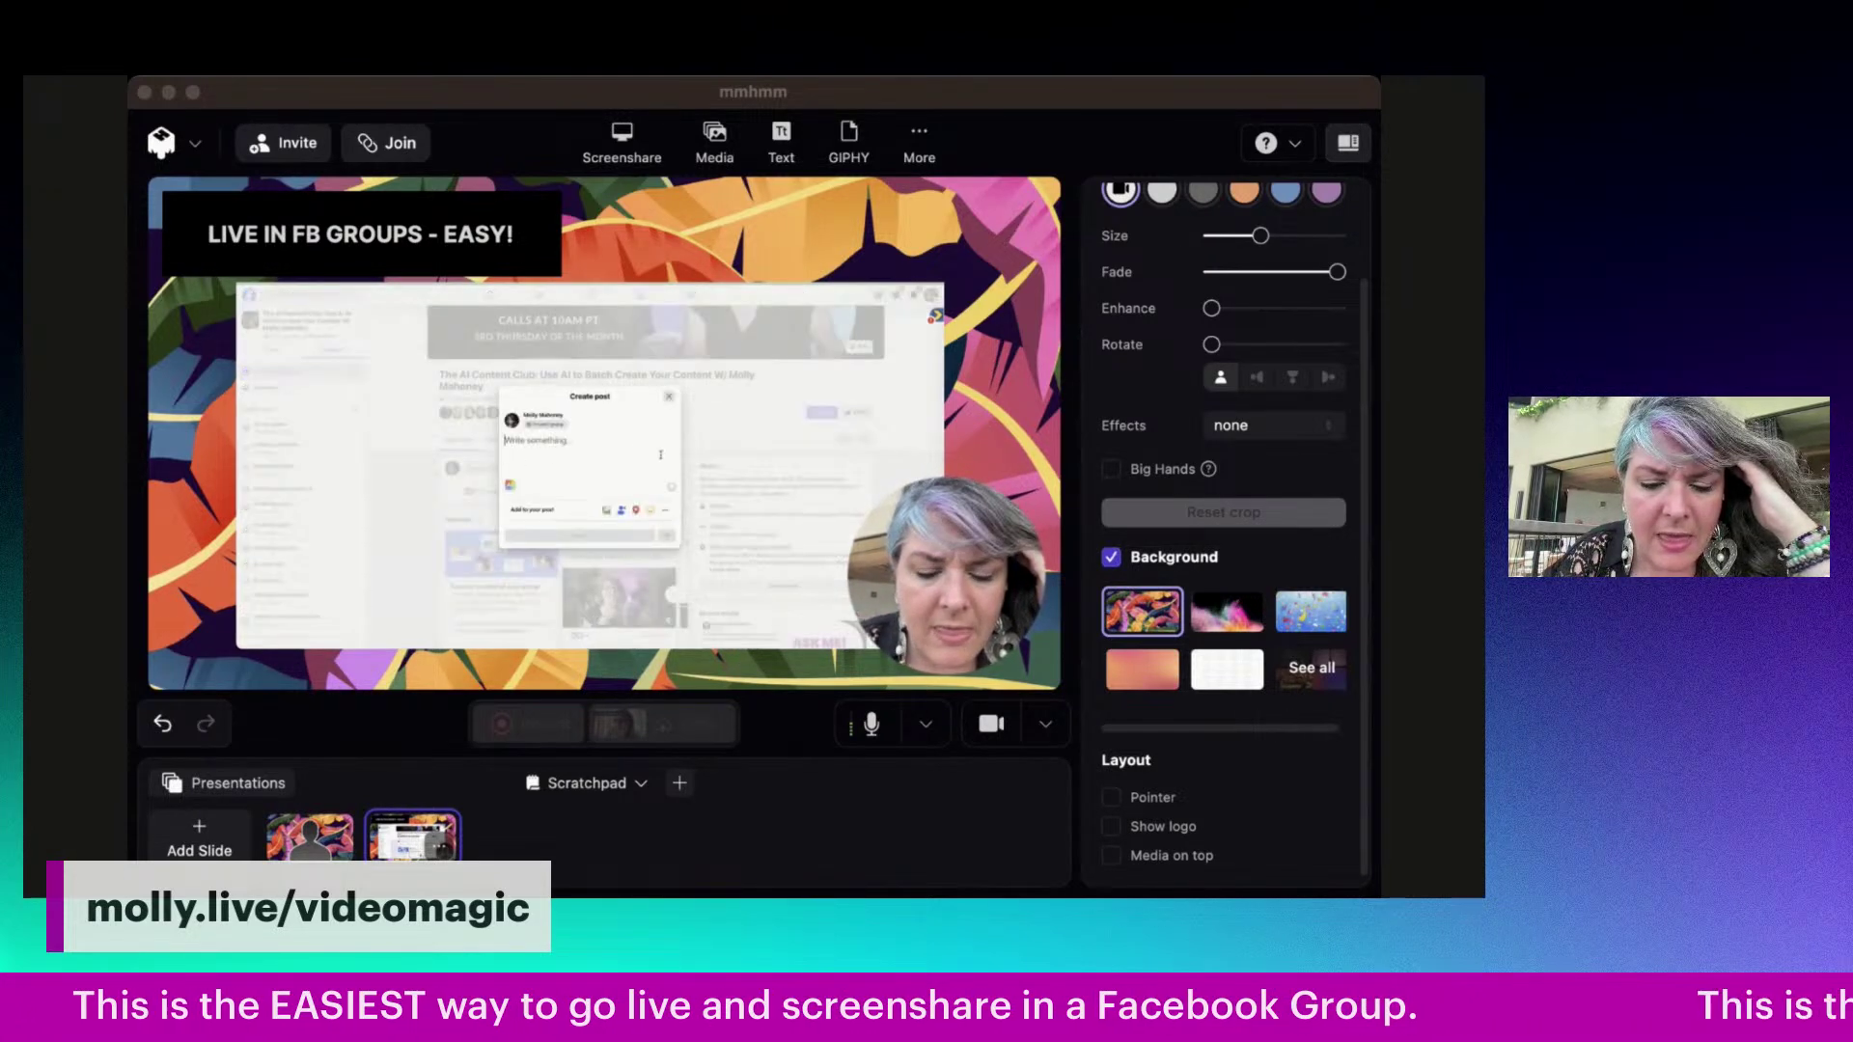
{"action": "left_click", "coordinate": [668, 510]}
{"action": "left_click", "coordinate": [623, 485]}
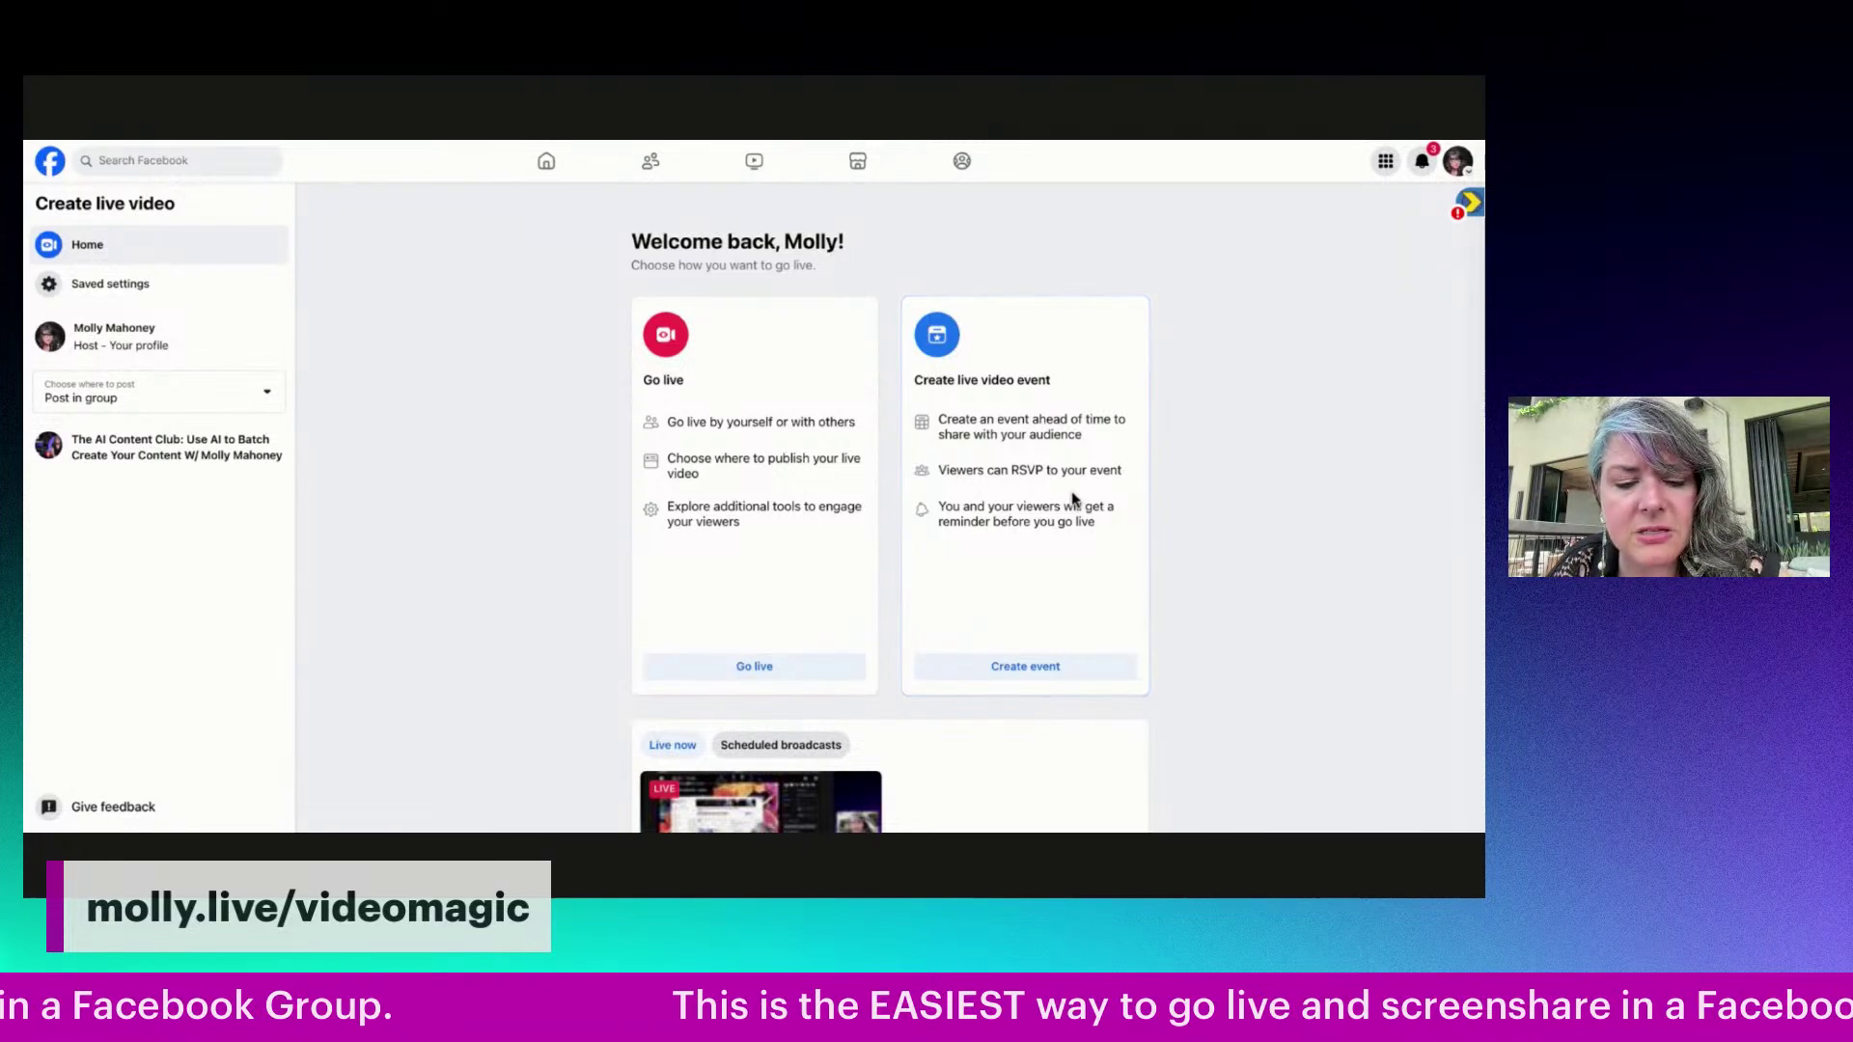
{"action": "left_click", "coordinate": [770, 678]}
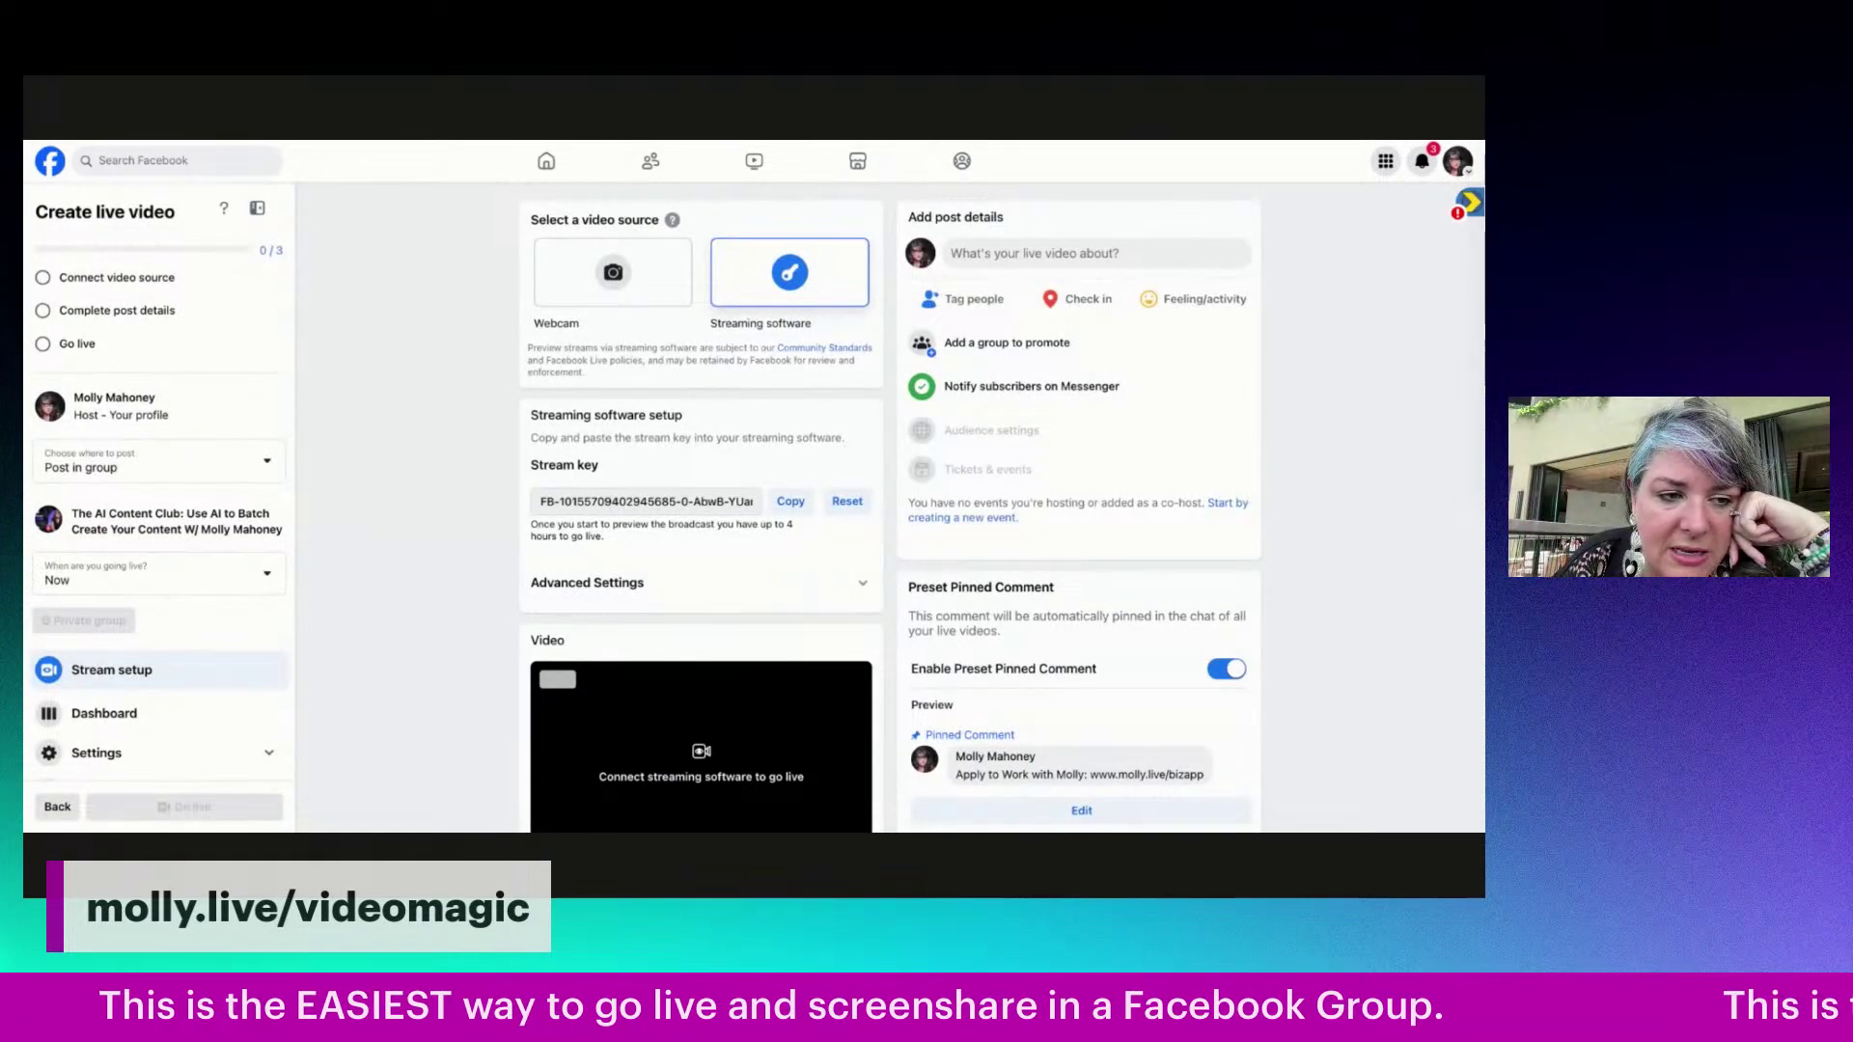
- Set the live video source to Webcam and choose mmhmm Camera as the camera
{"action": "left_click", "coordinate": [134, 289]}
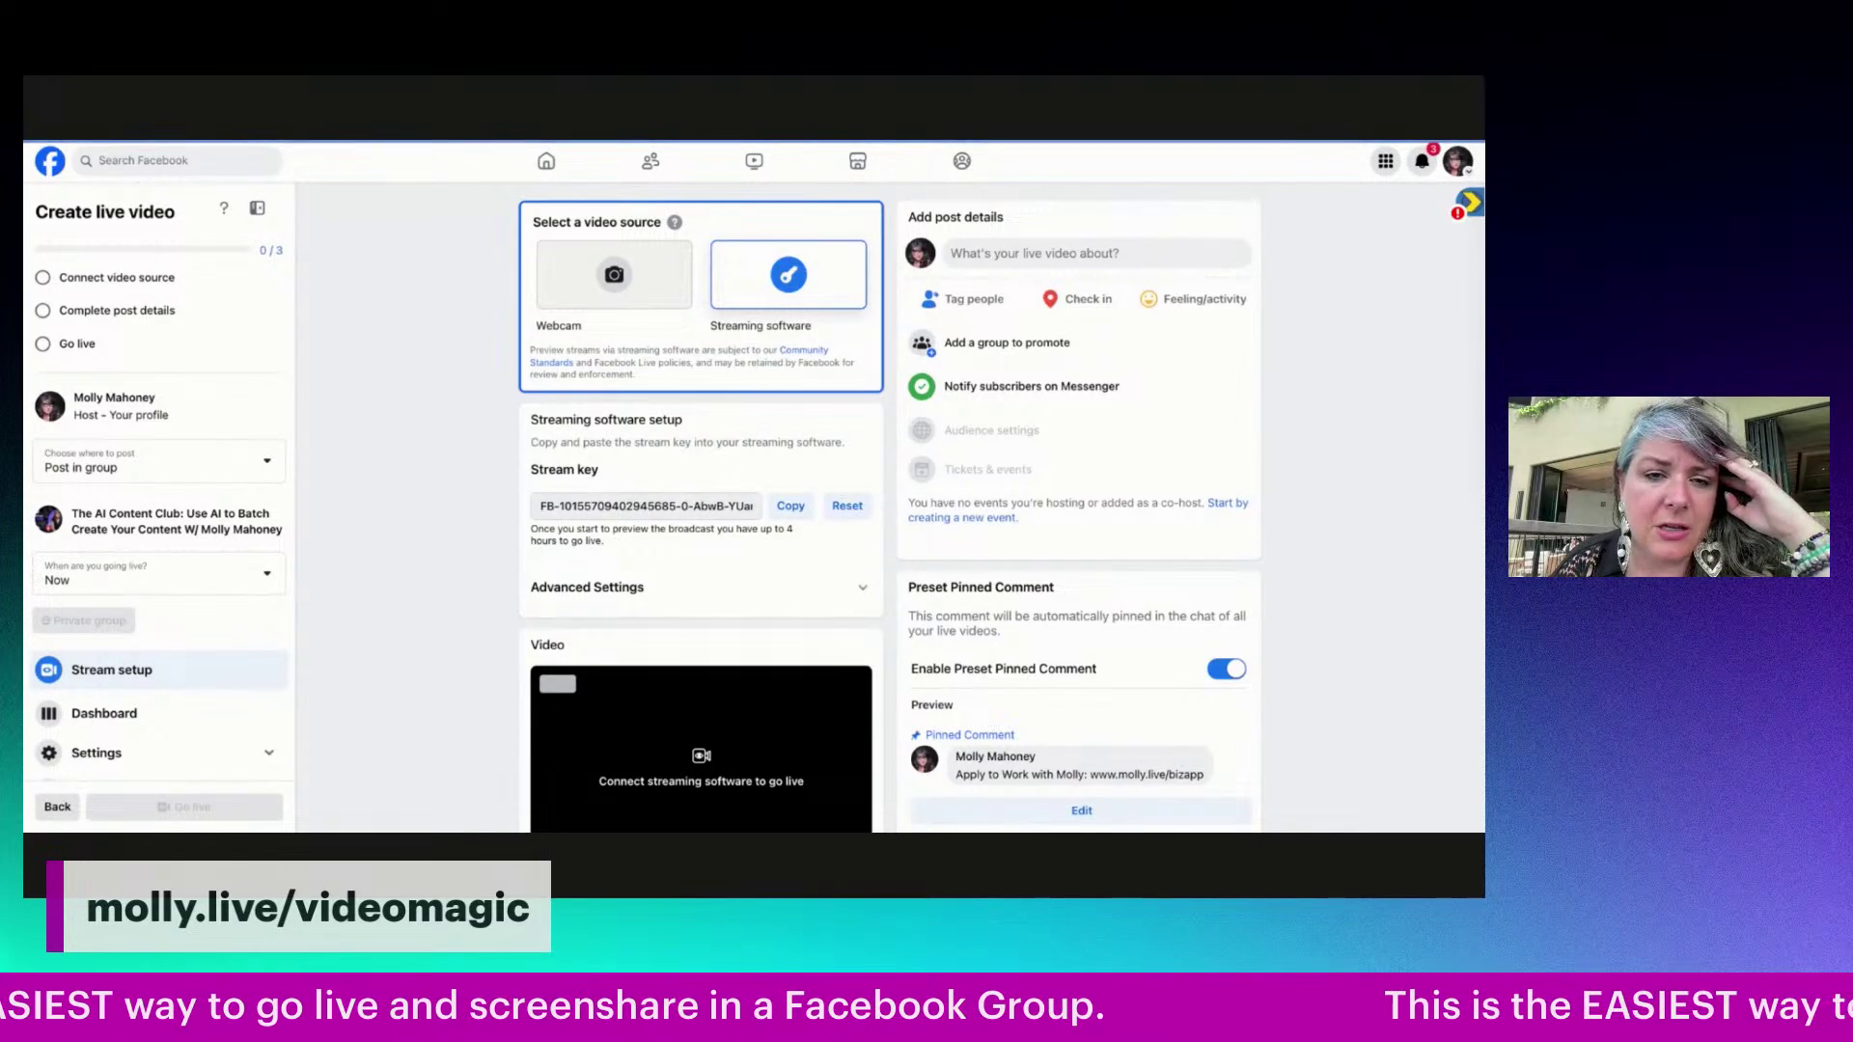
{"action": "left_click", "coordinate": [601, 286]}
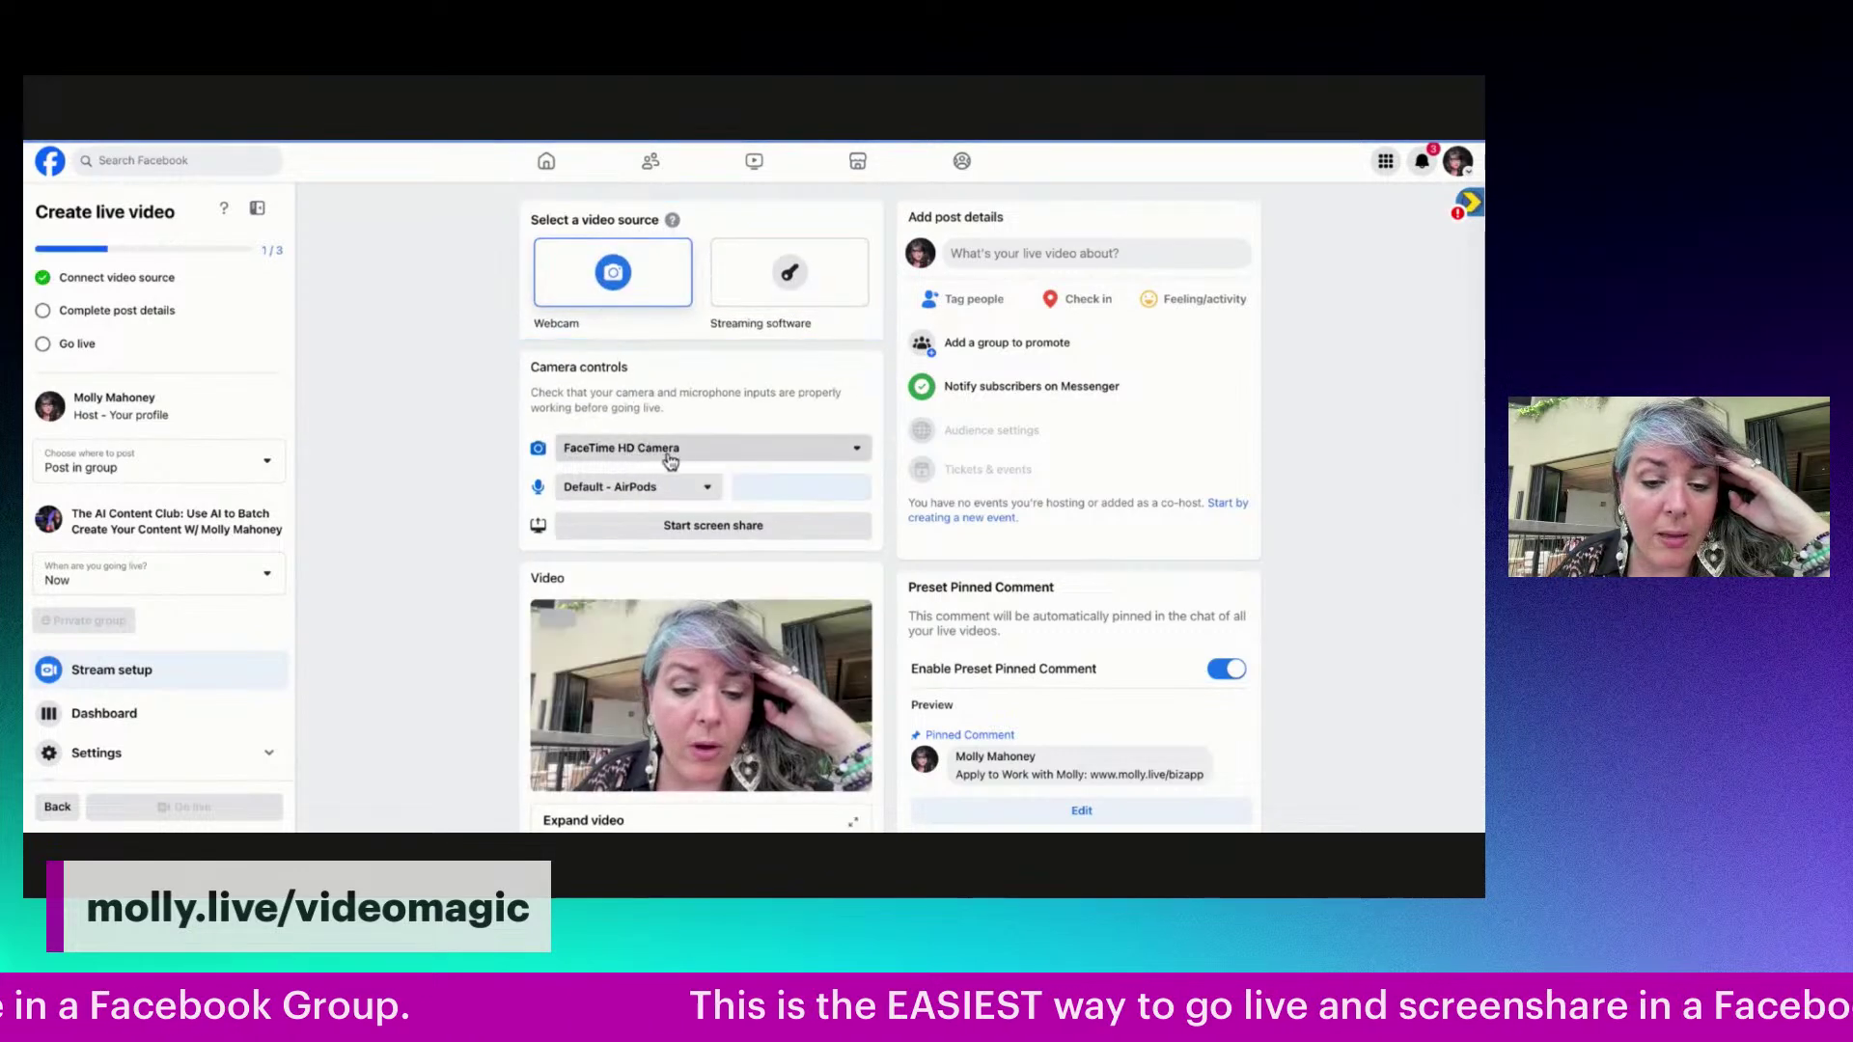
{"action": "scroll", "coordinate": [675, 692], "scroll_direction": "down", "scroll_amount": 2}
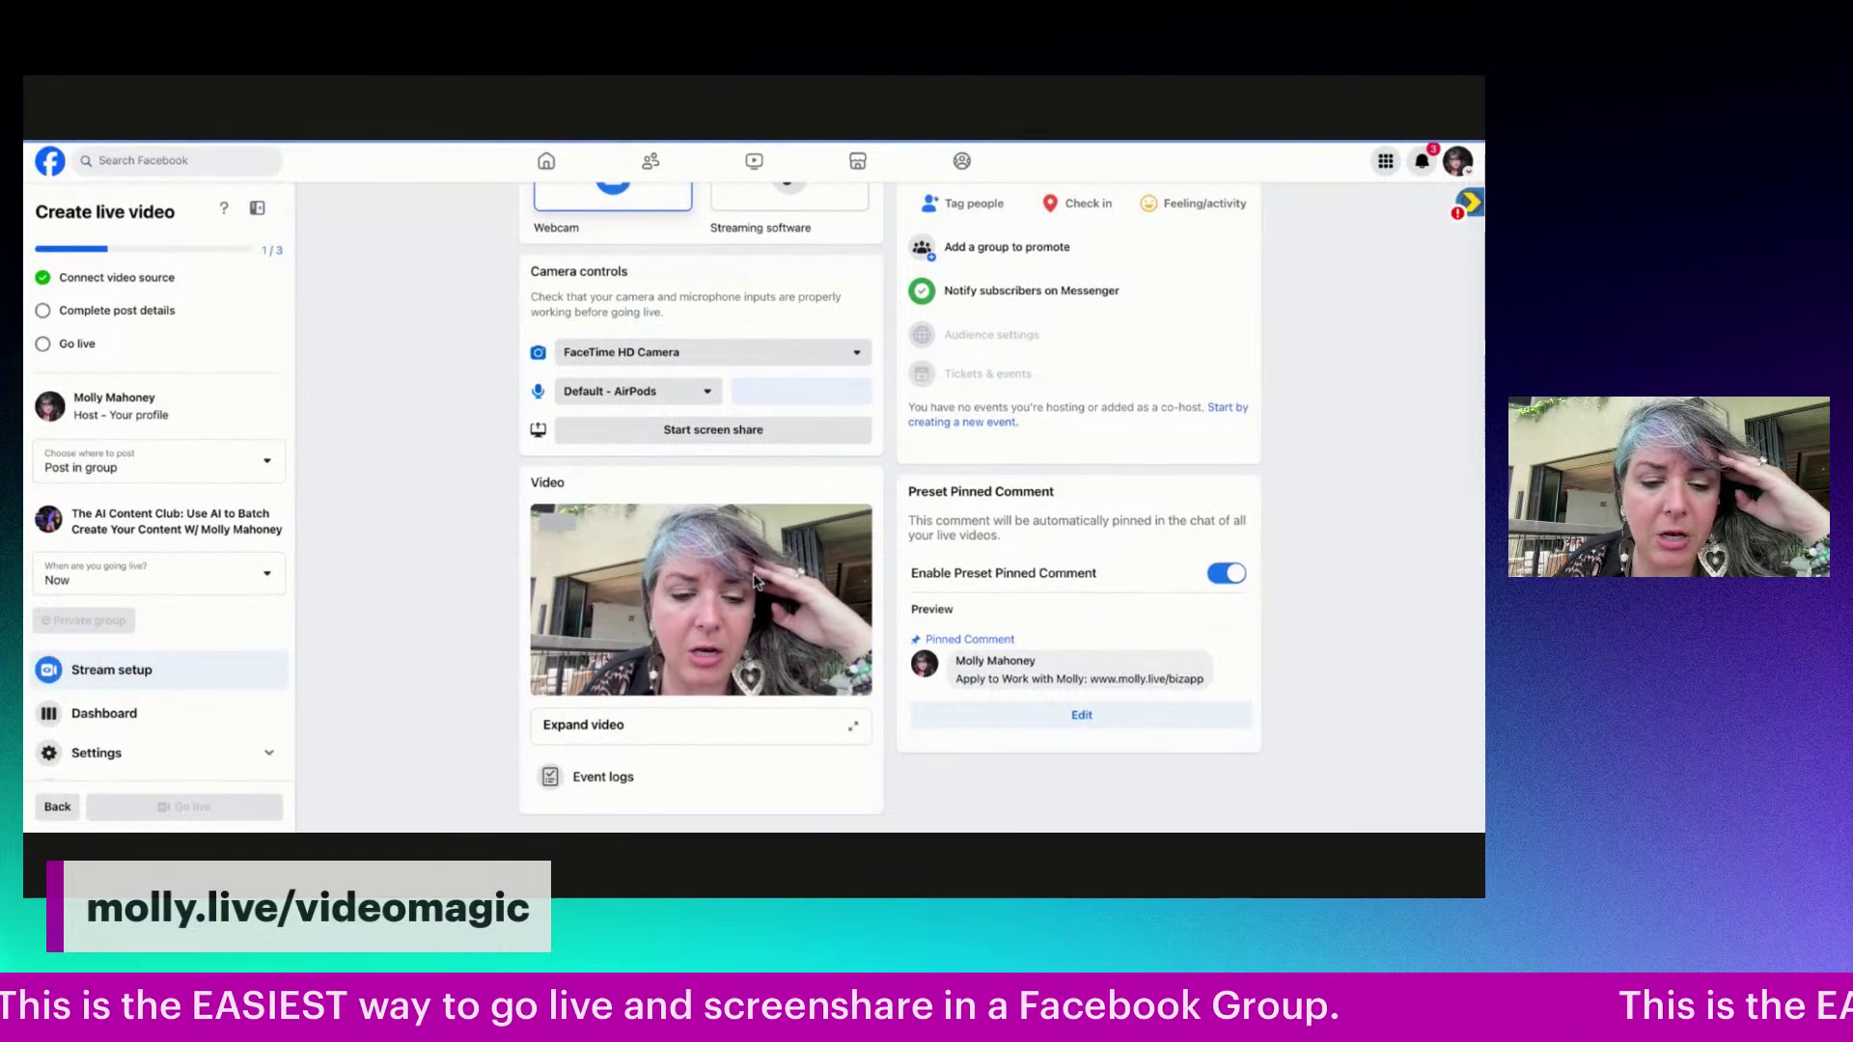
{"action": "left_click", "coordinate": [681, 352]}
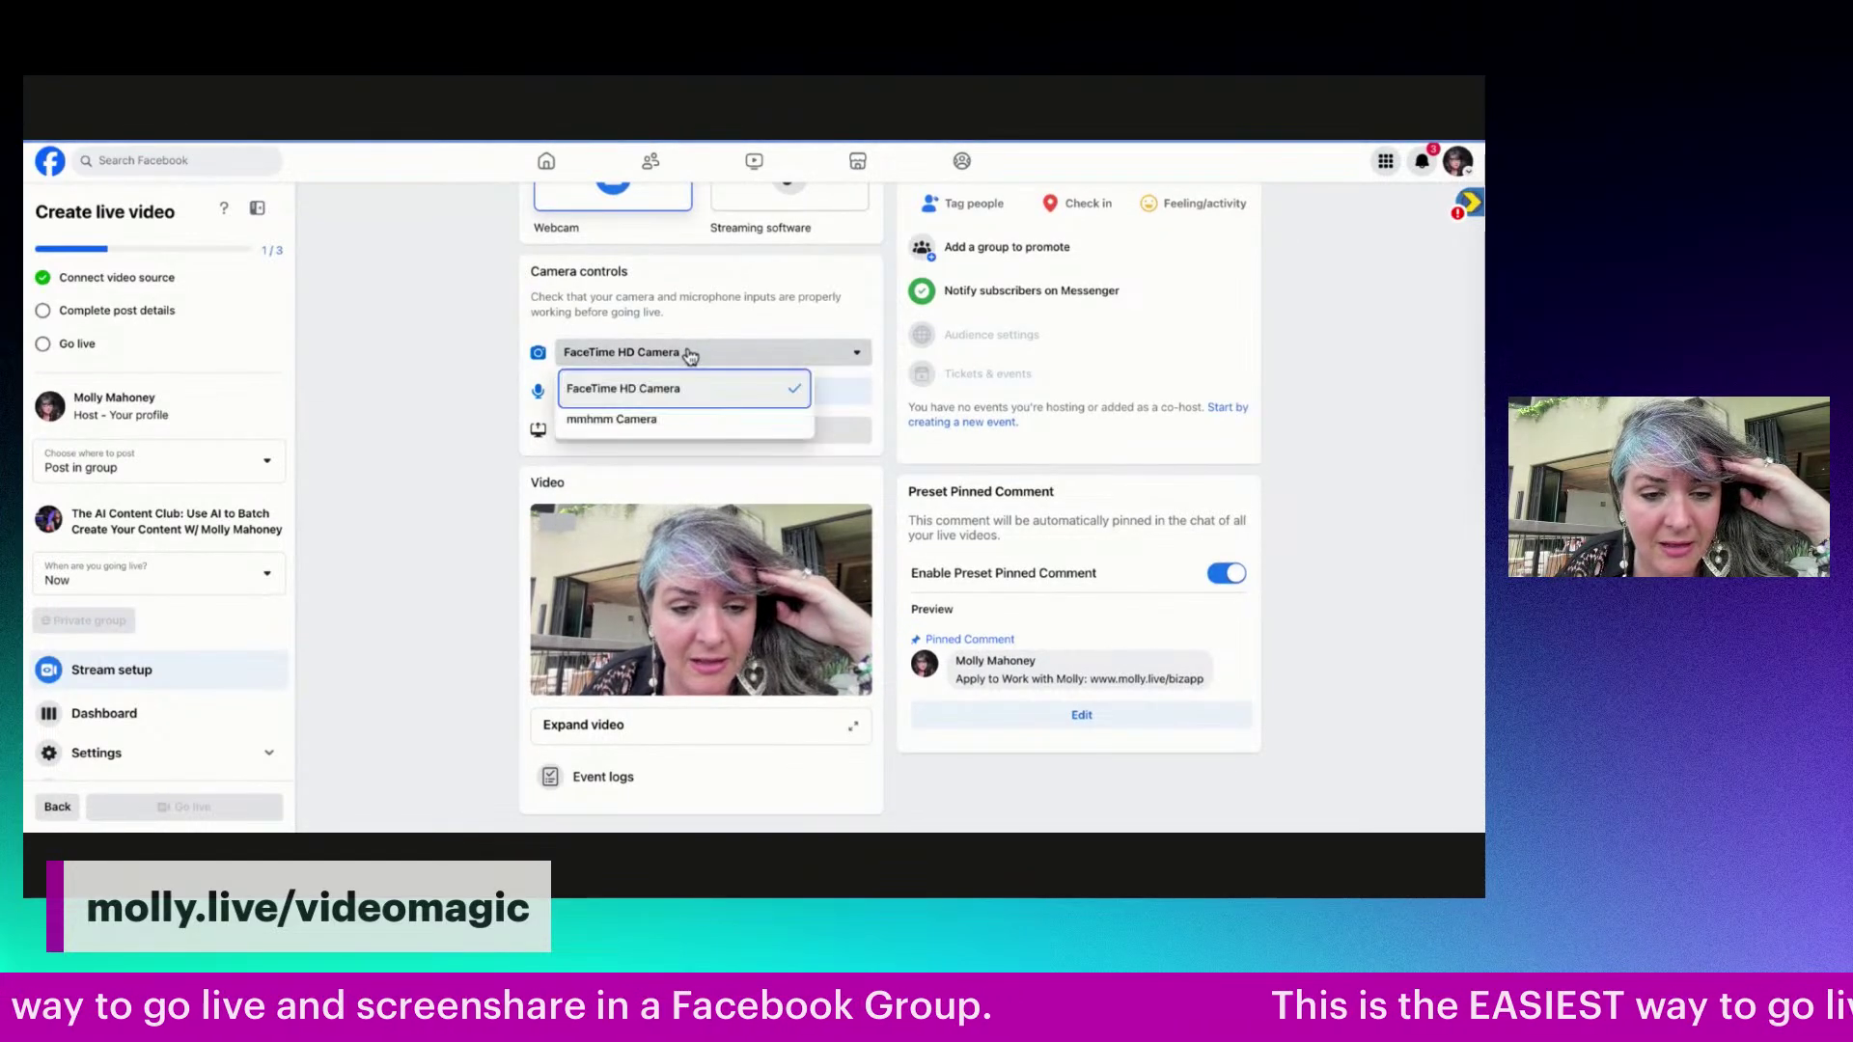
{"action": "left_click", "coordinate": [655, 422]}
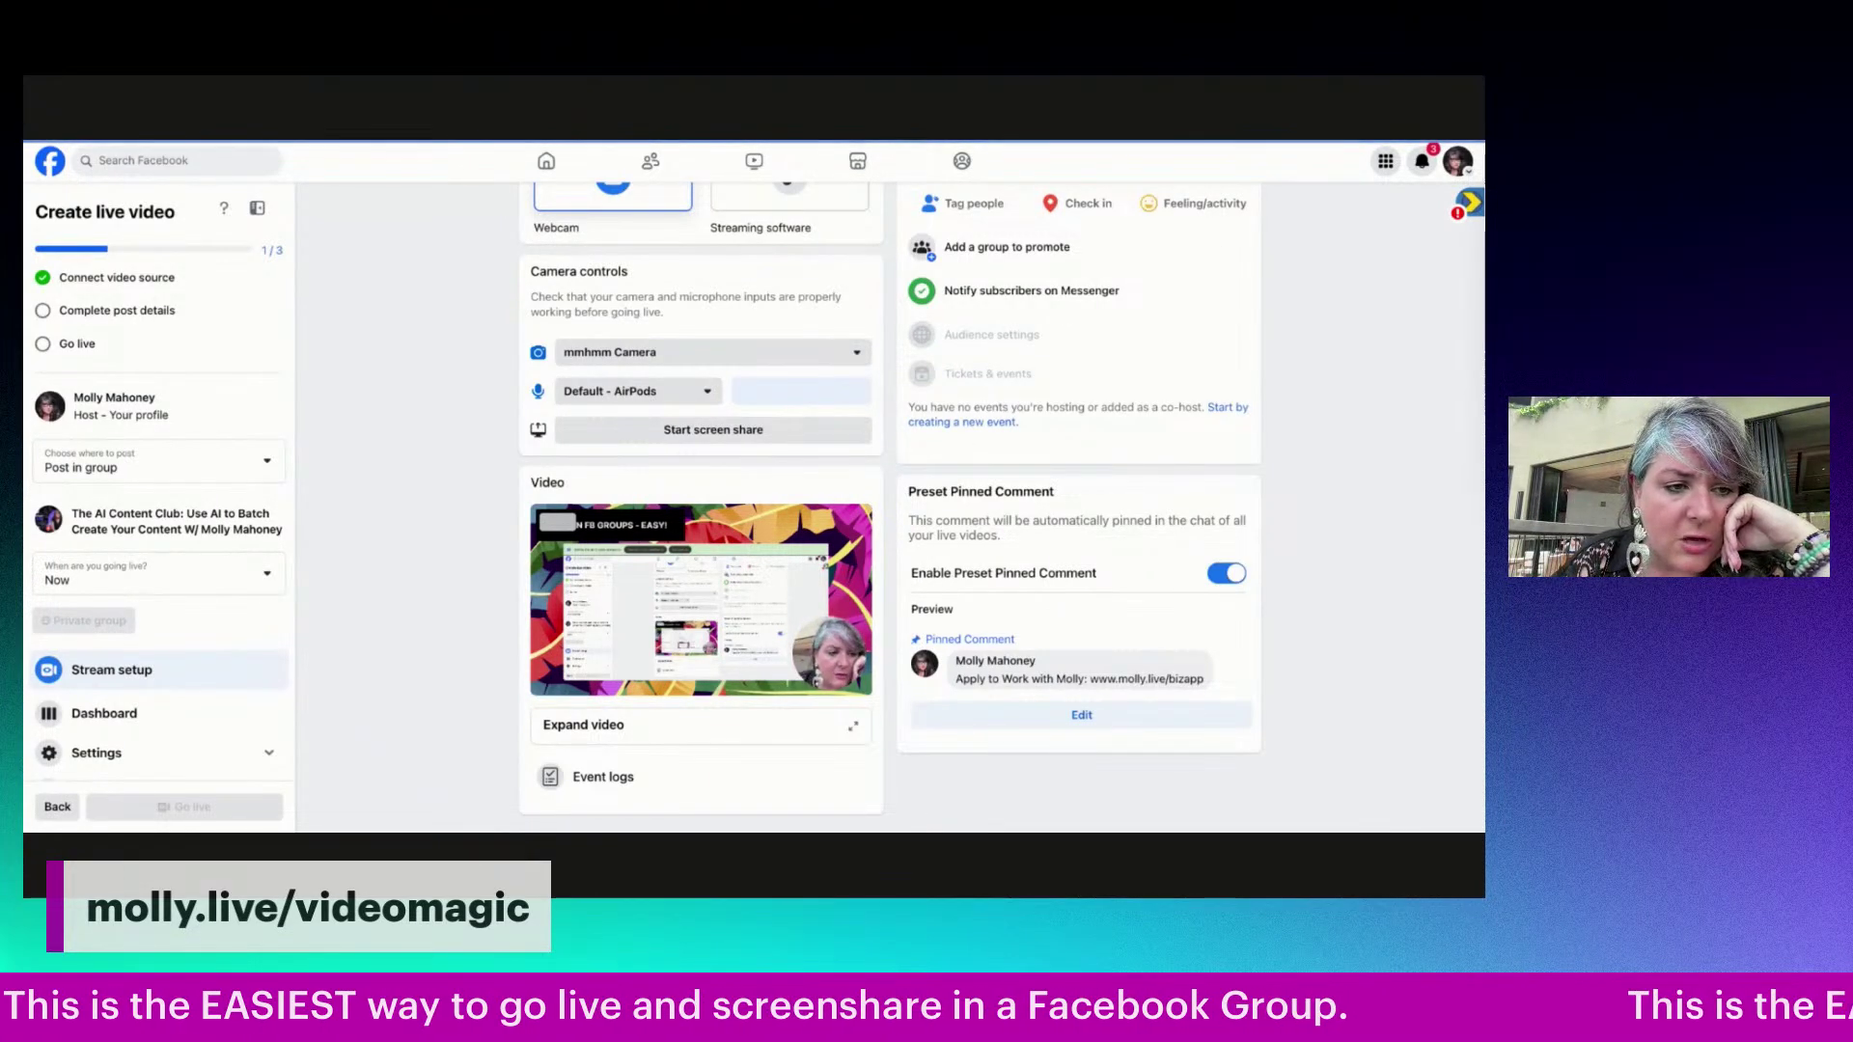
- Complete the post details with the title "Testing Live Streaming with mmhmm" and the description "Testing Group Live Streaming with mmhmm"
{"action": "left_click", "coordinate": [132, 311]}
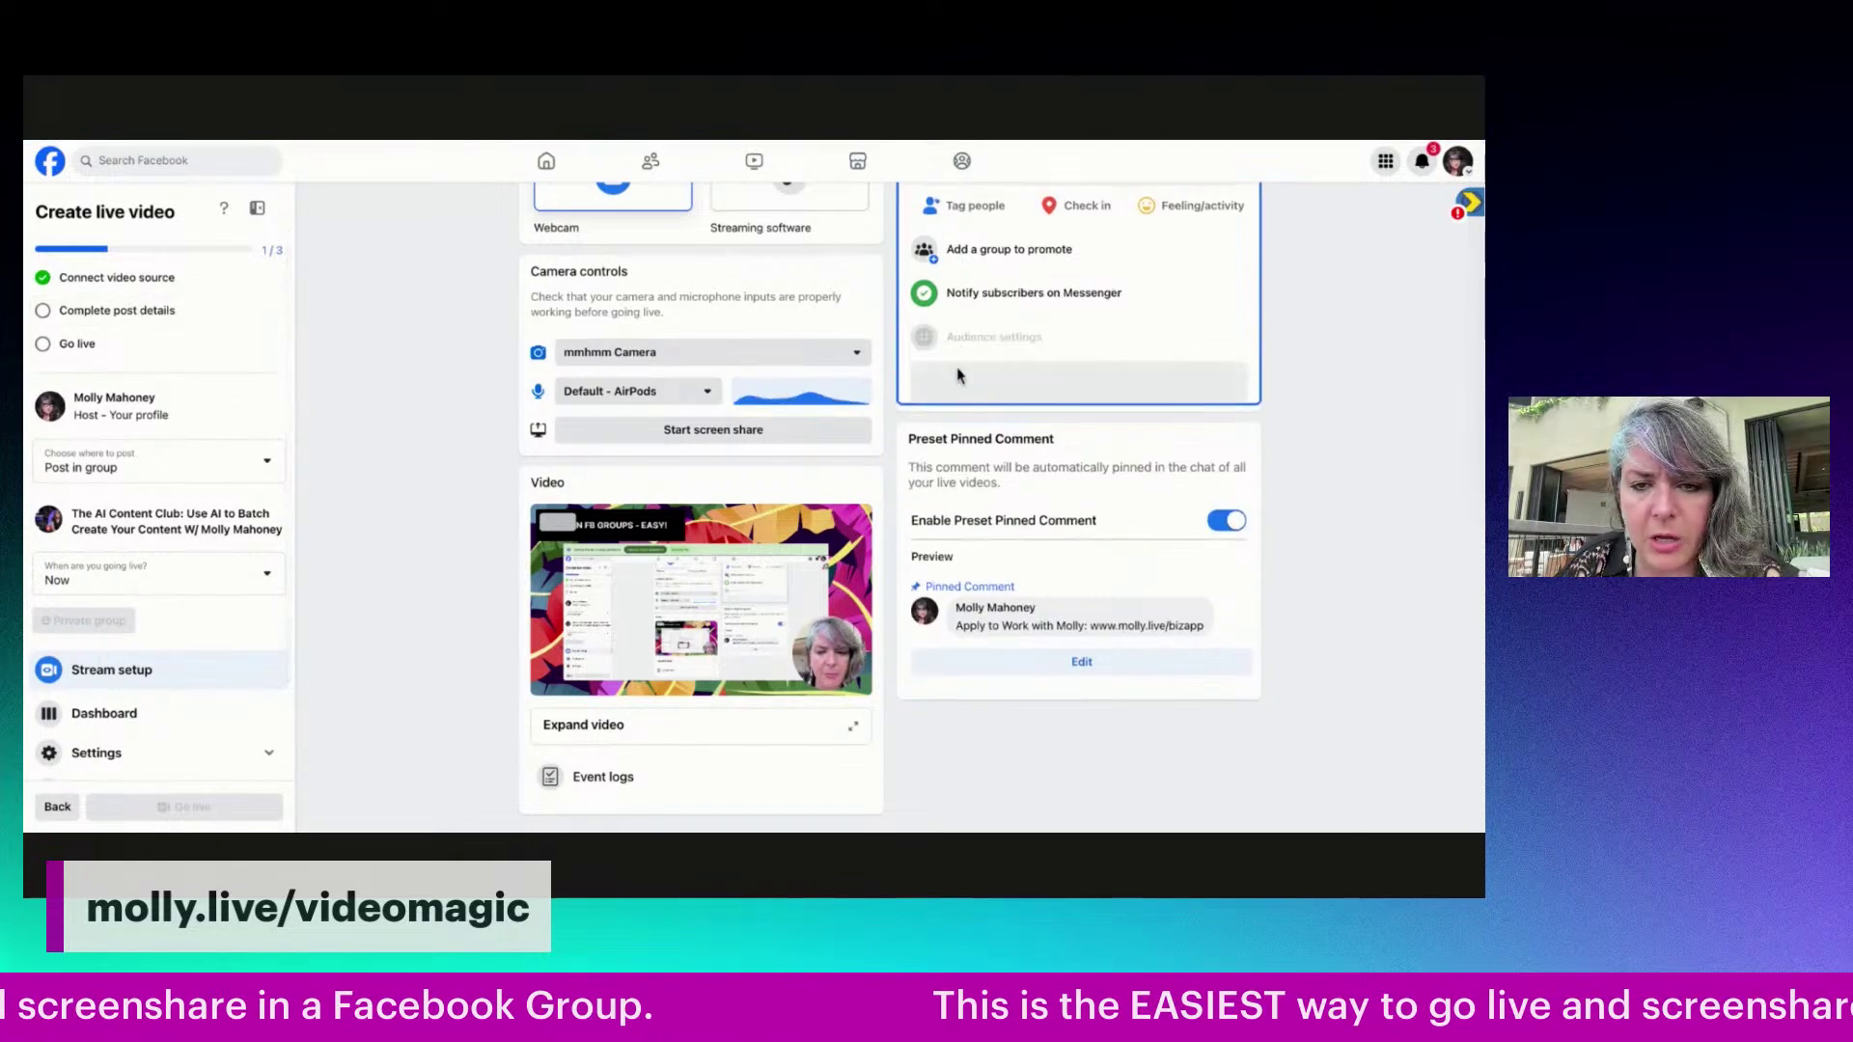
{"action": "scroll", "coordinate": [1030, 360], "scroll_direction": "up", "scroll_amount": 2}
{"action": "left_click", "coordinate": [1047, 257]}
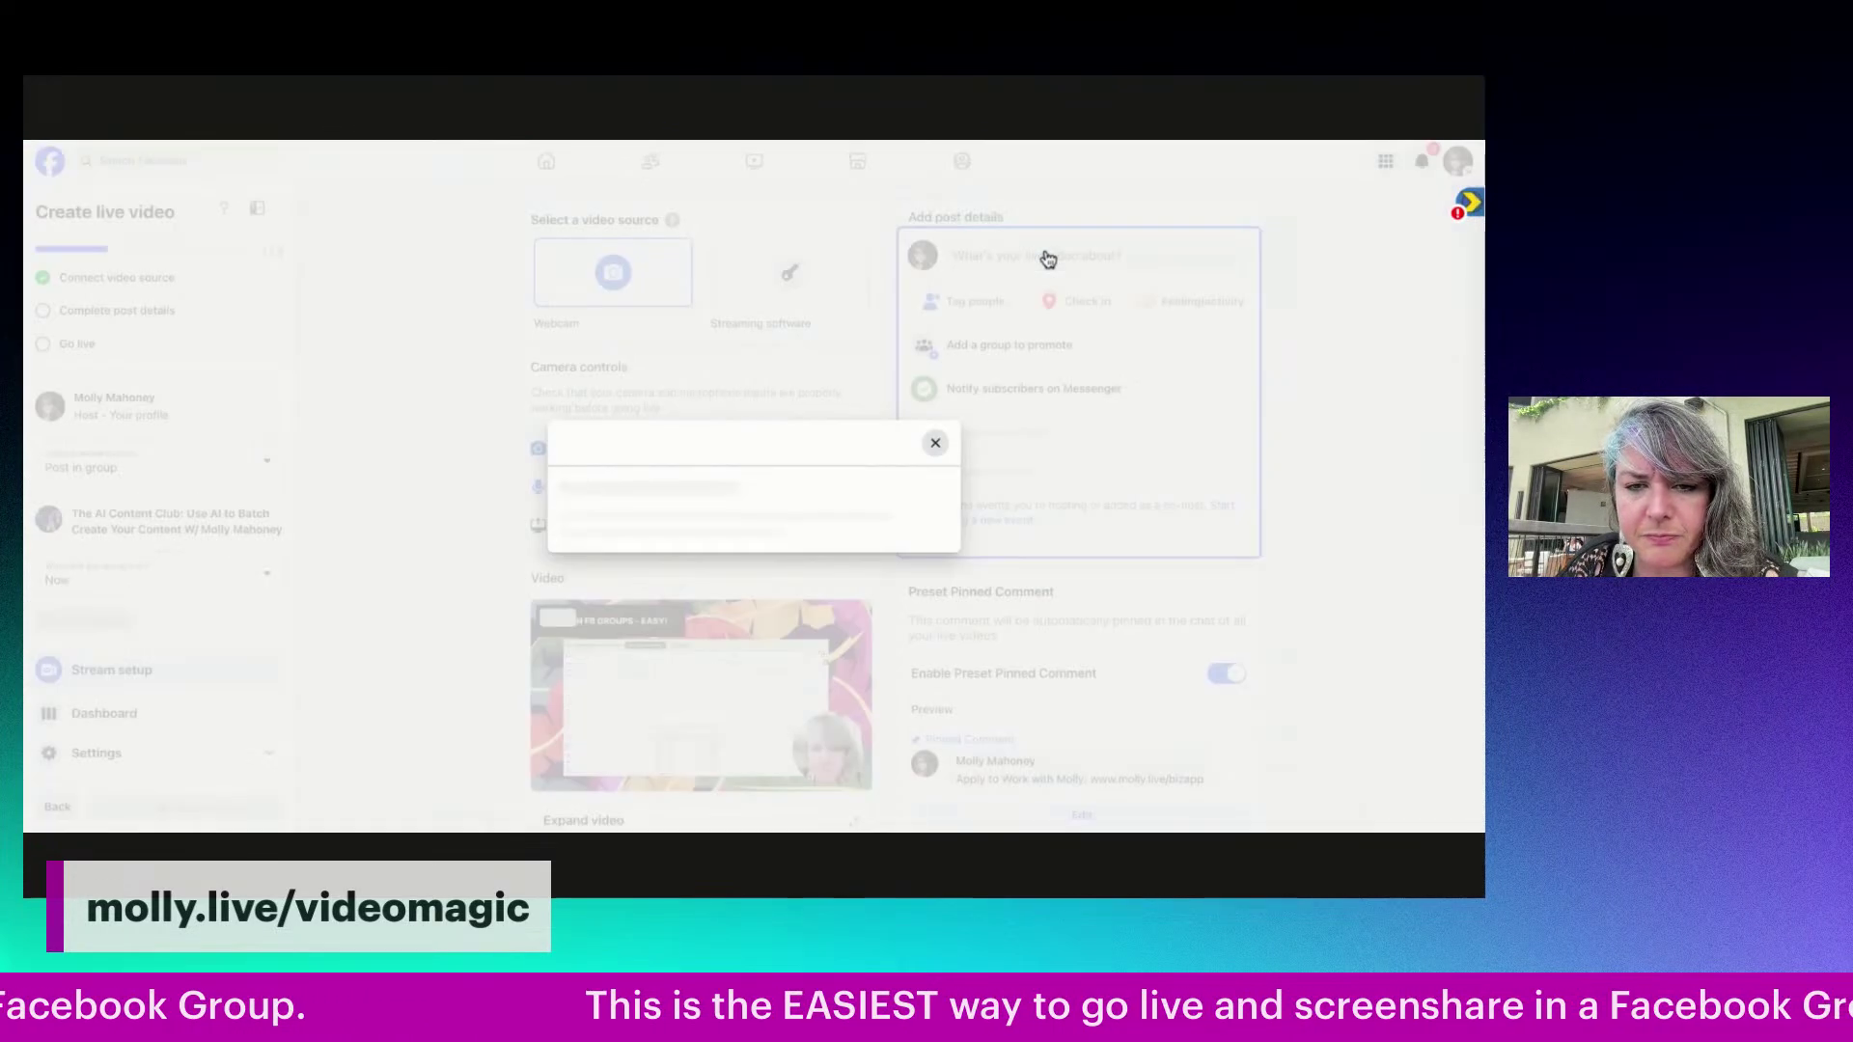
{"action": "left_click", "coordinate": [715, 425]}
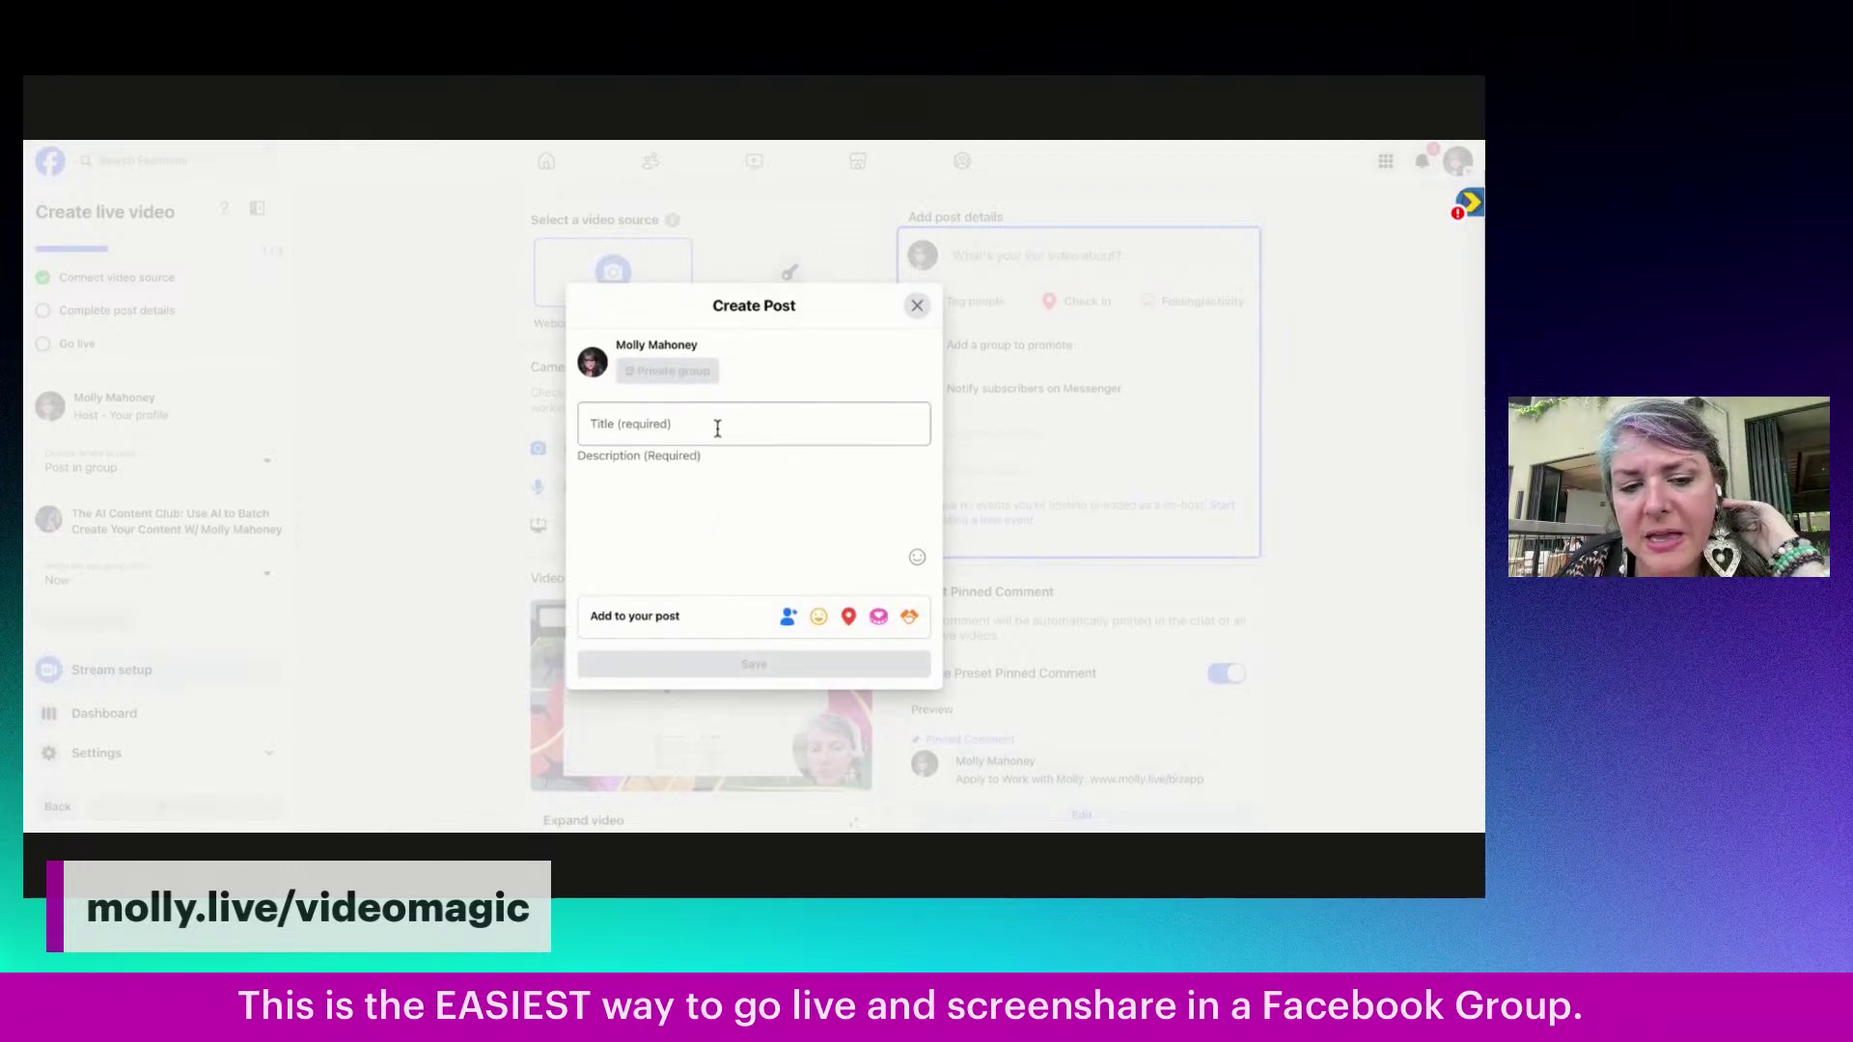
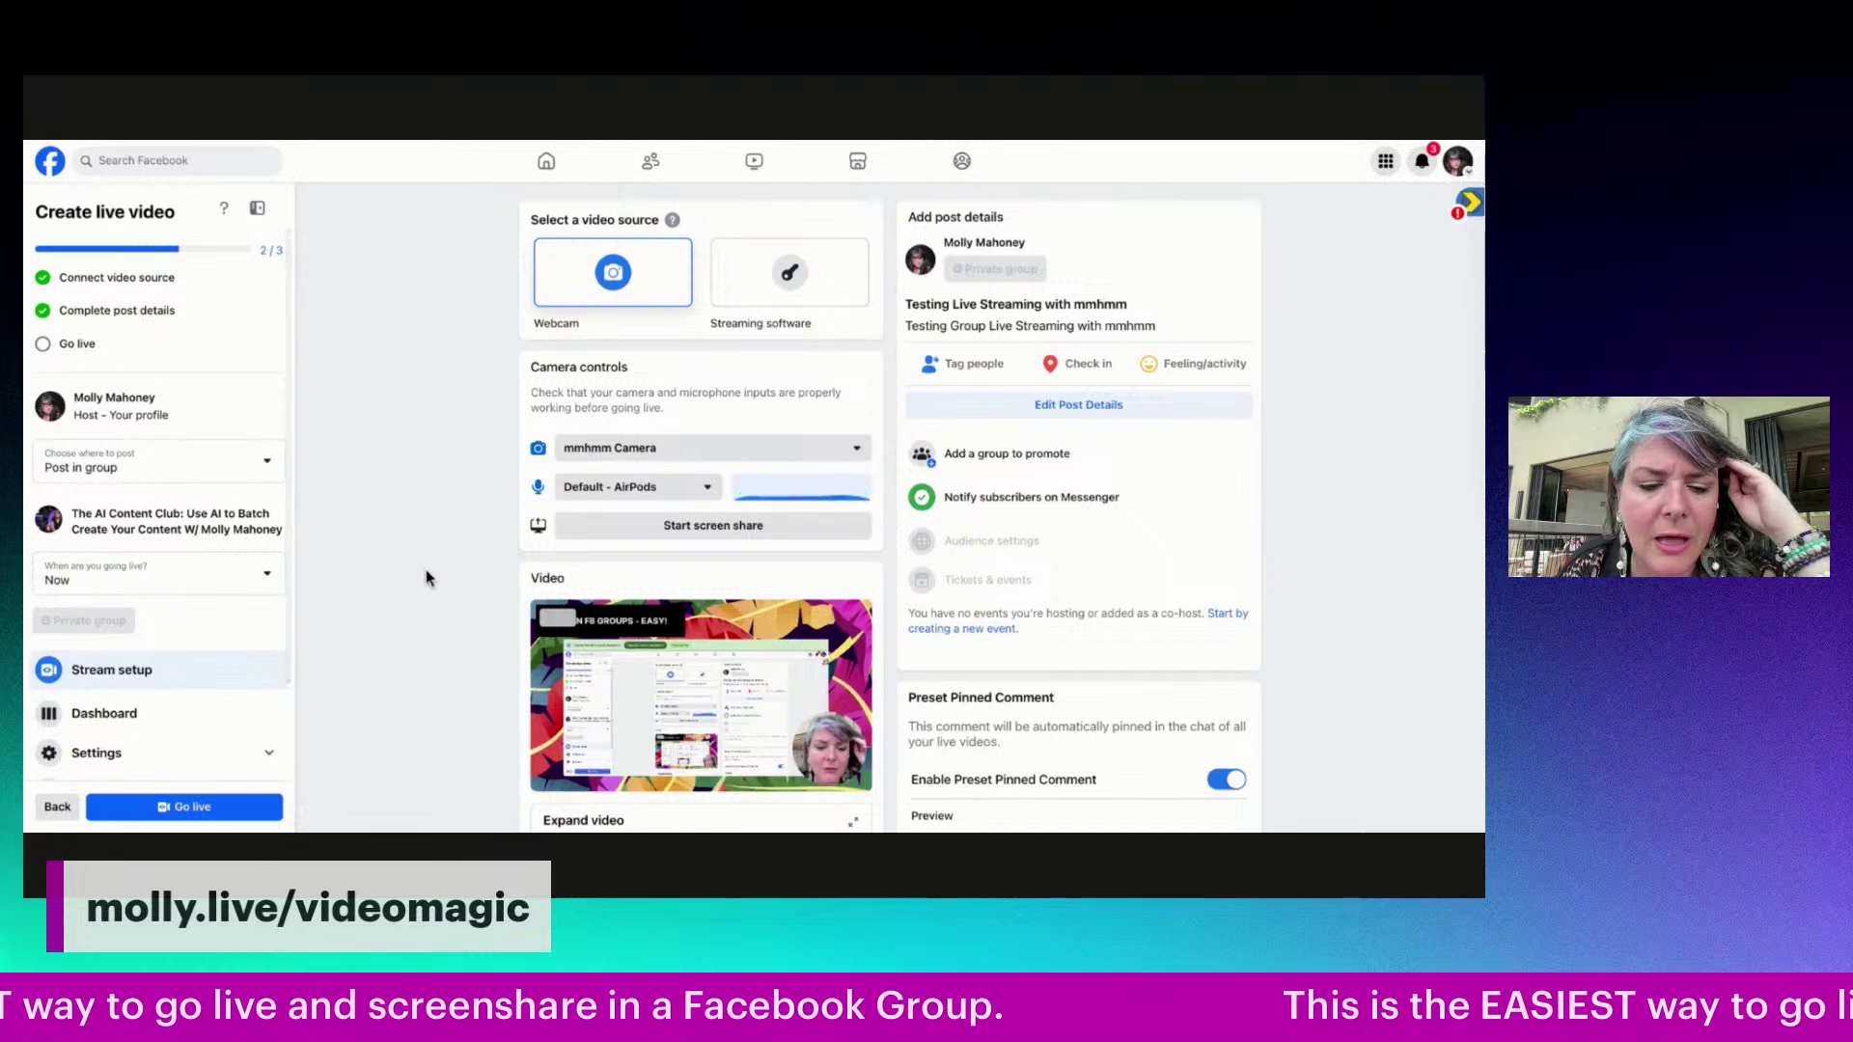
- Check the posting destination and start-time options for the live video, leaving both settings as they are
{"action": "scroll", "coordinate": [426, 571], "scroll_direction": "down", "scroll_amount": 1}
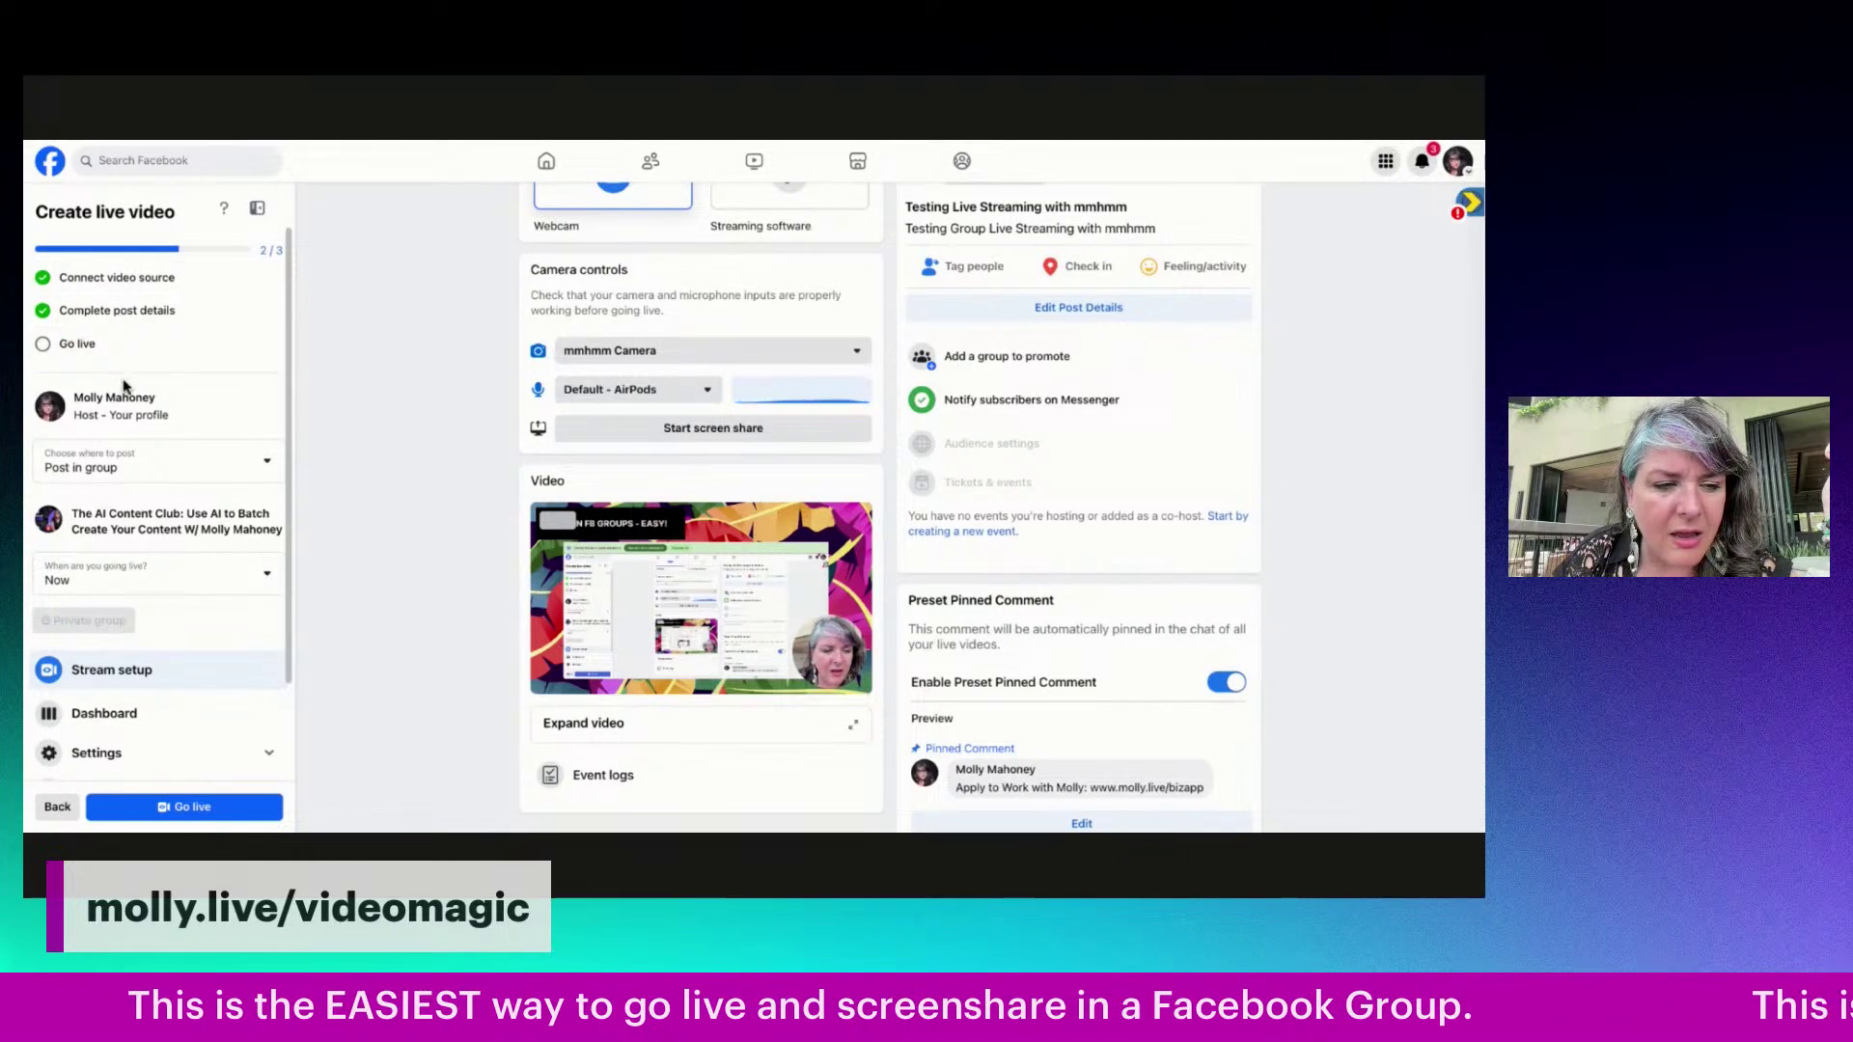
{"action": "left_click", "coordinate": [148, 472]}
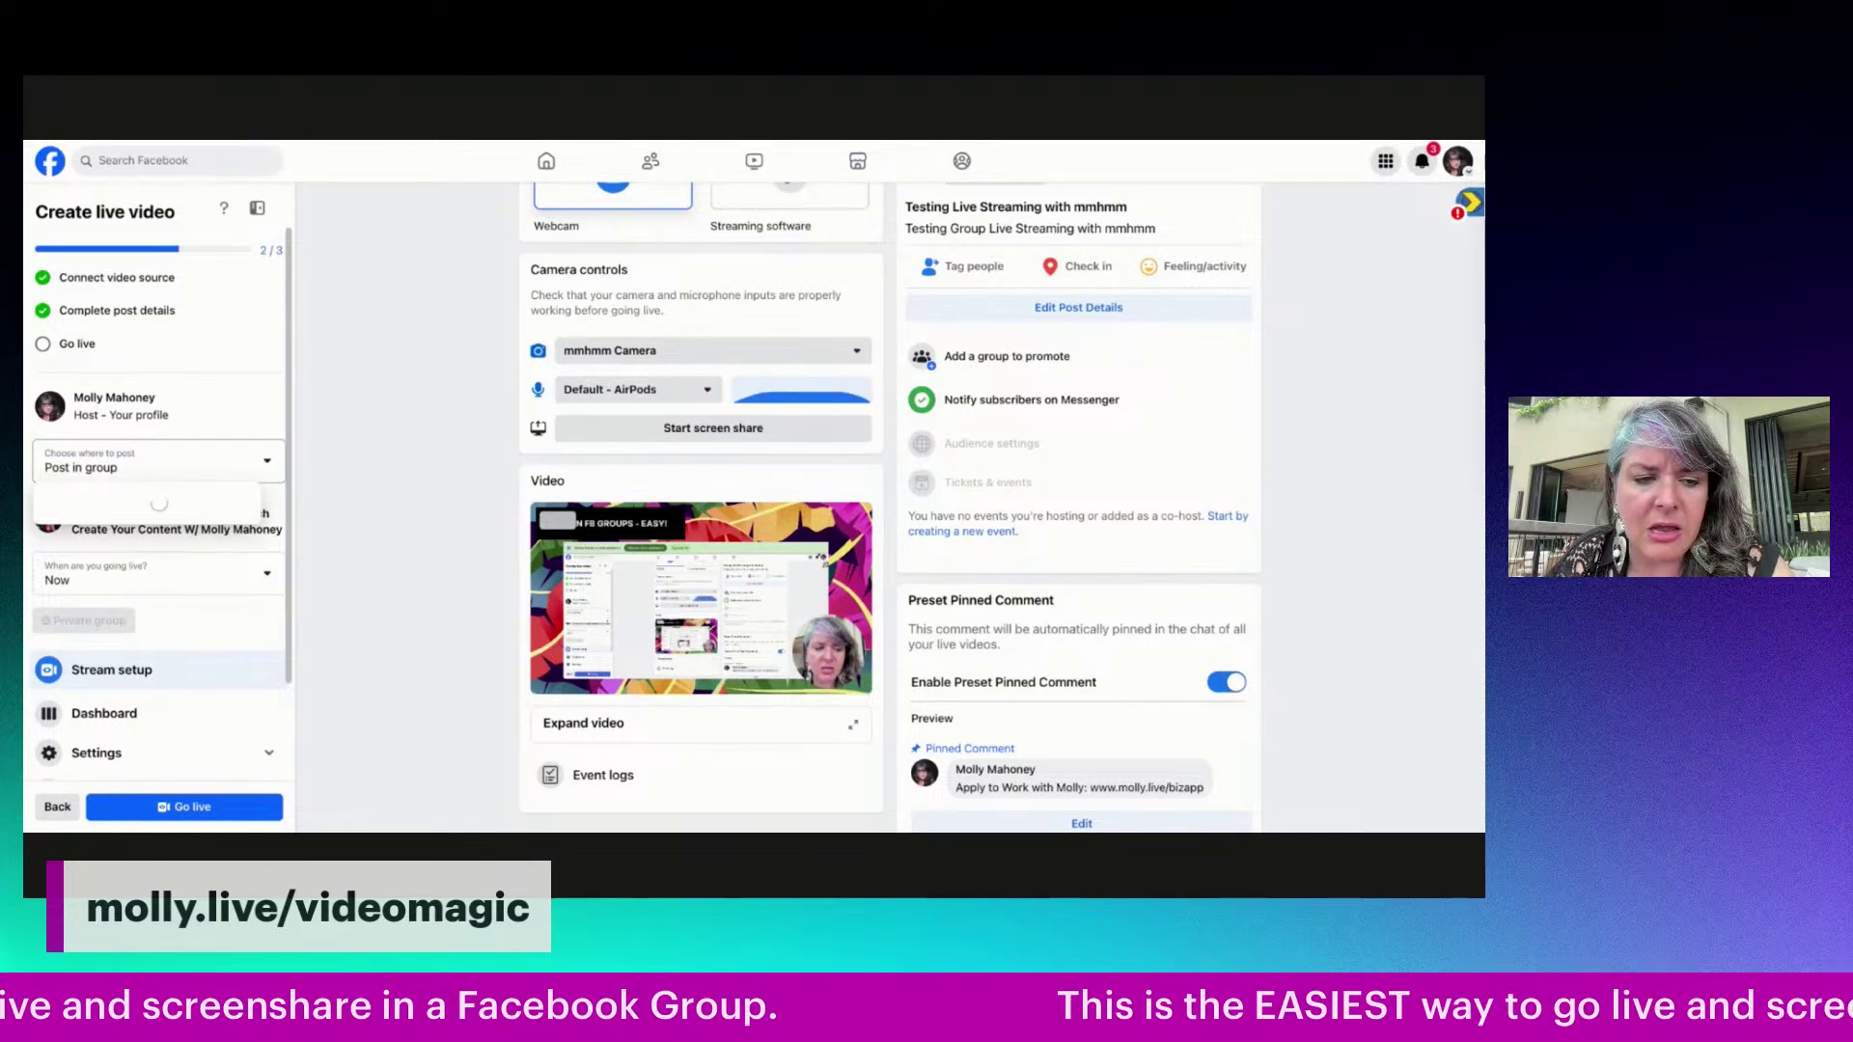
{"action": "left_click", "coordinate": [364, 443]}
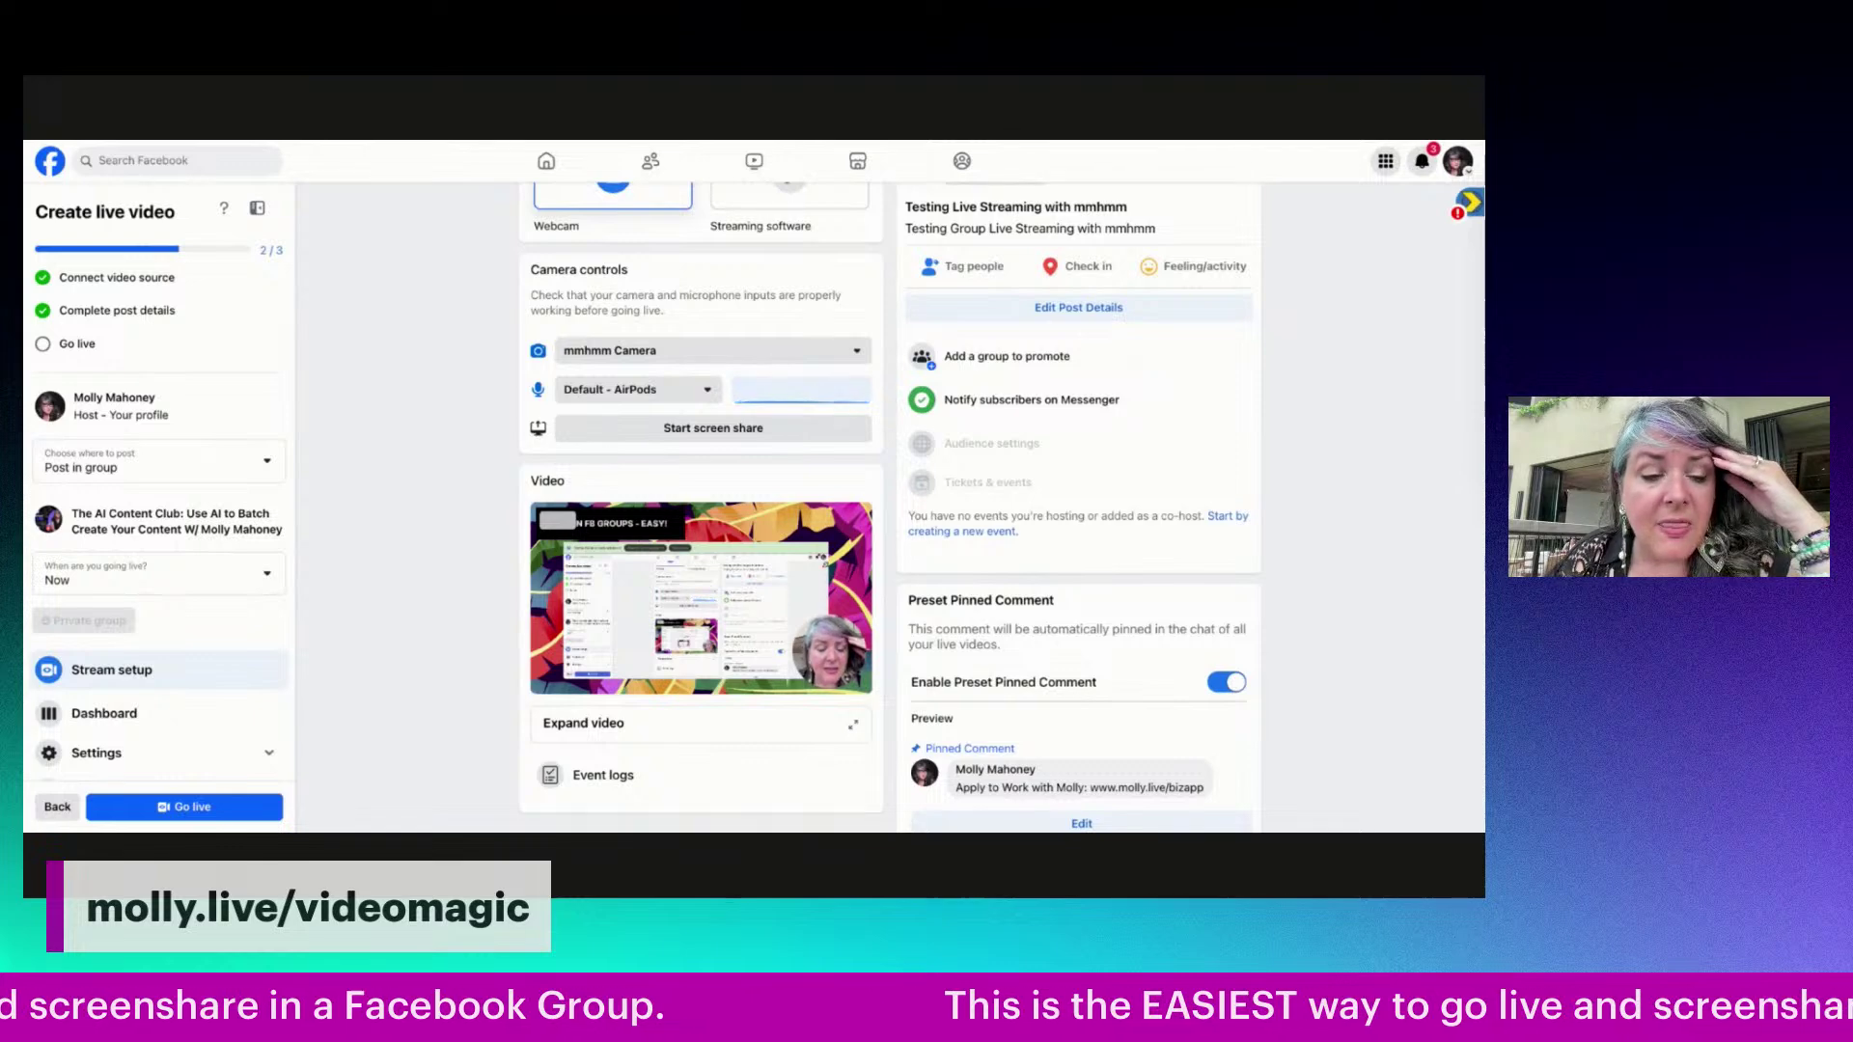
{"action": "left_click", "coordinate": [114, 576]}
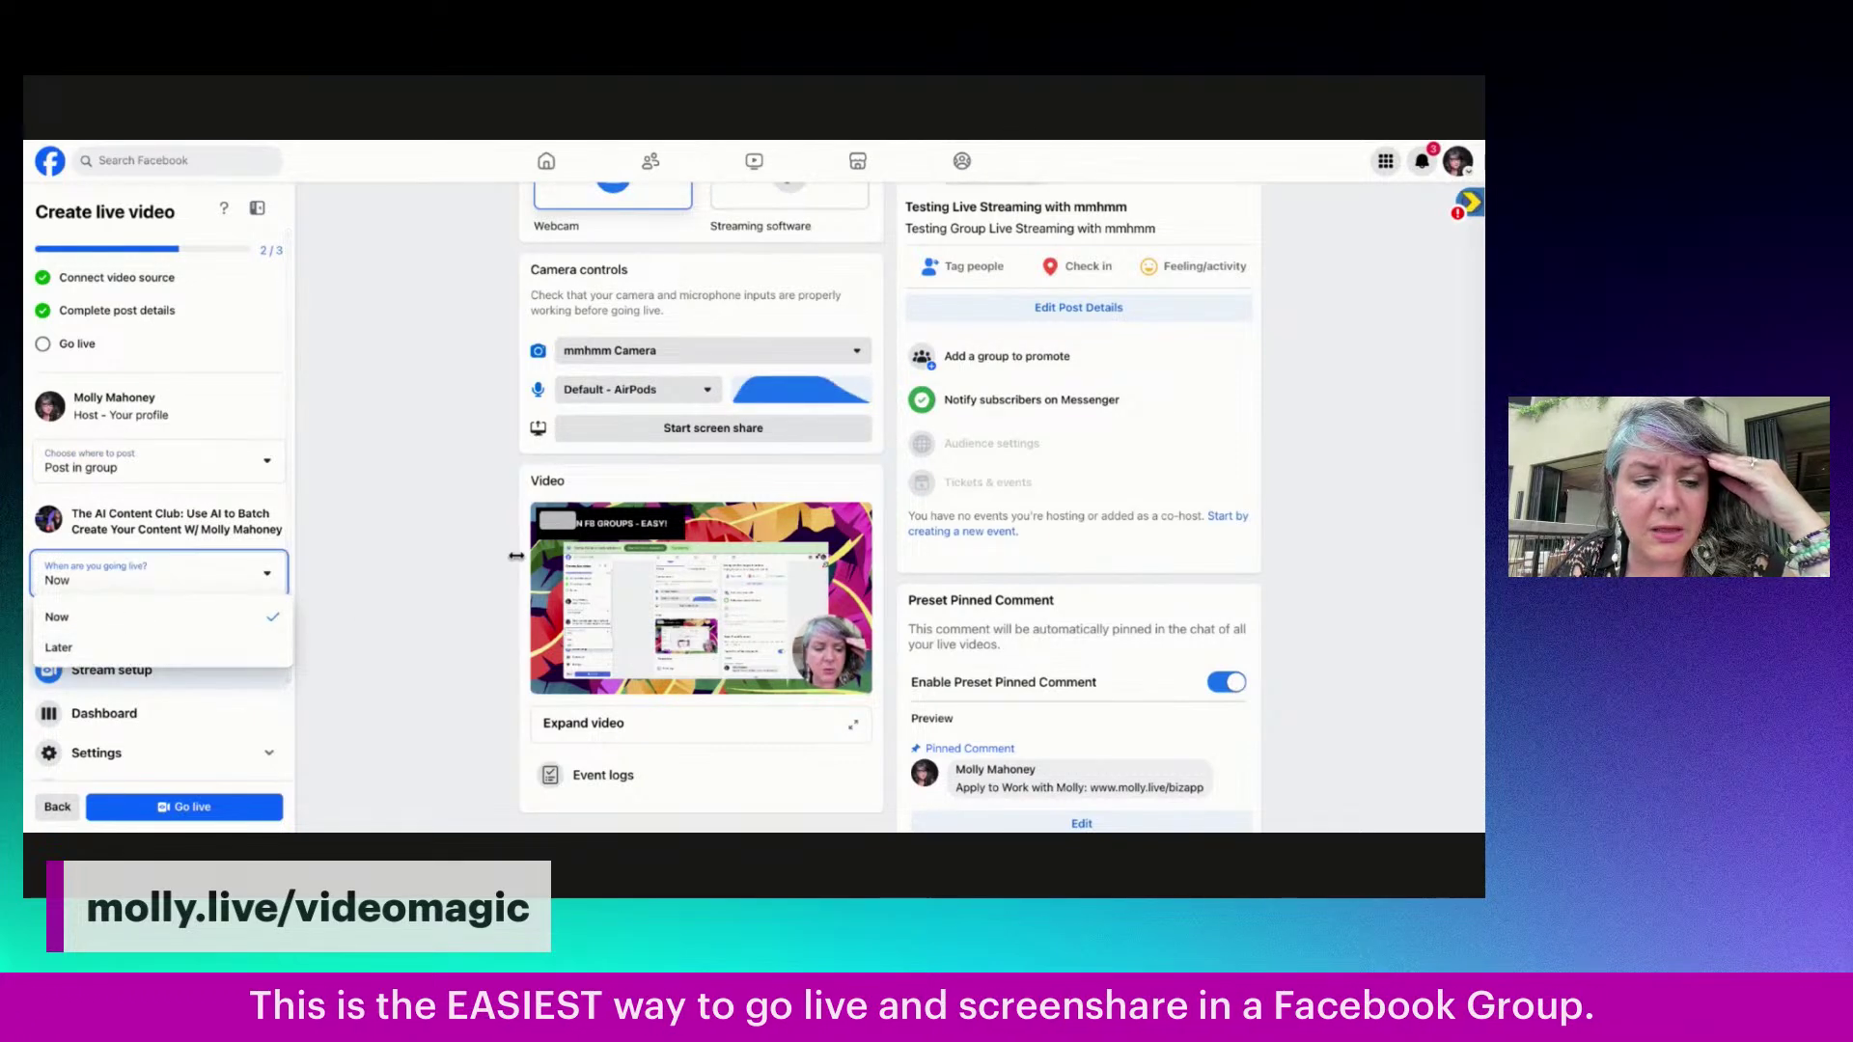
{"action": "left_click", "coordinate": [430, 578]}
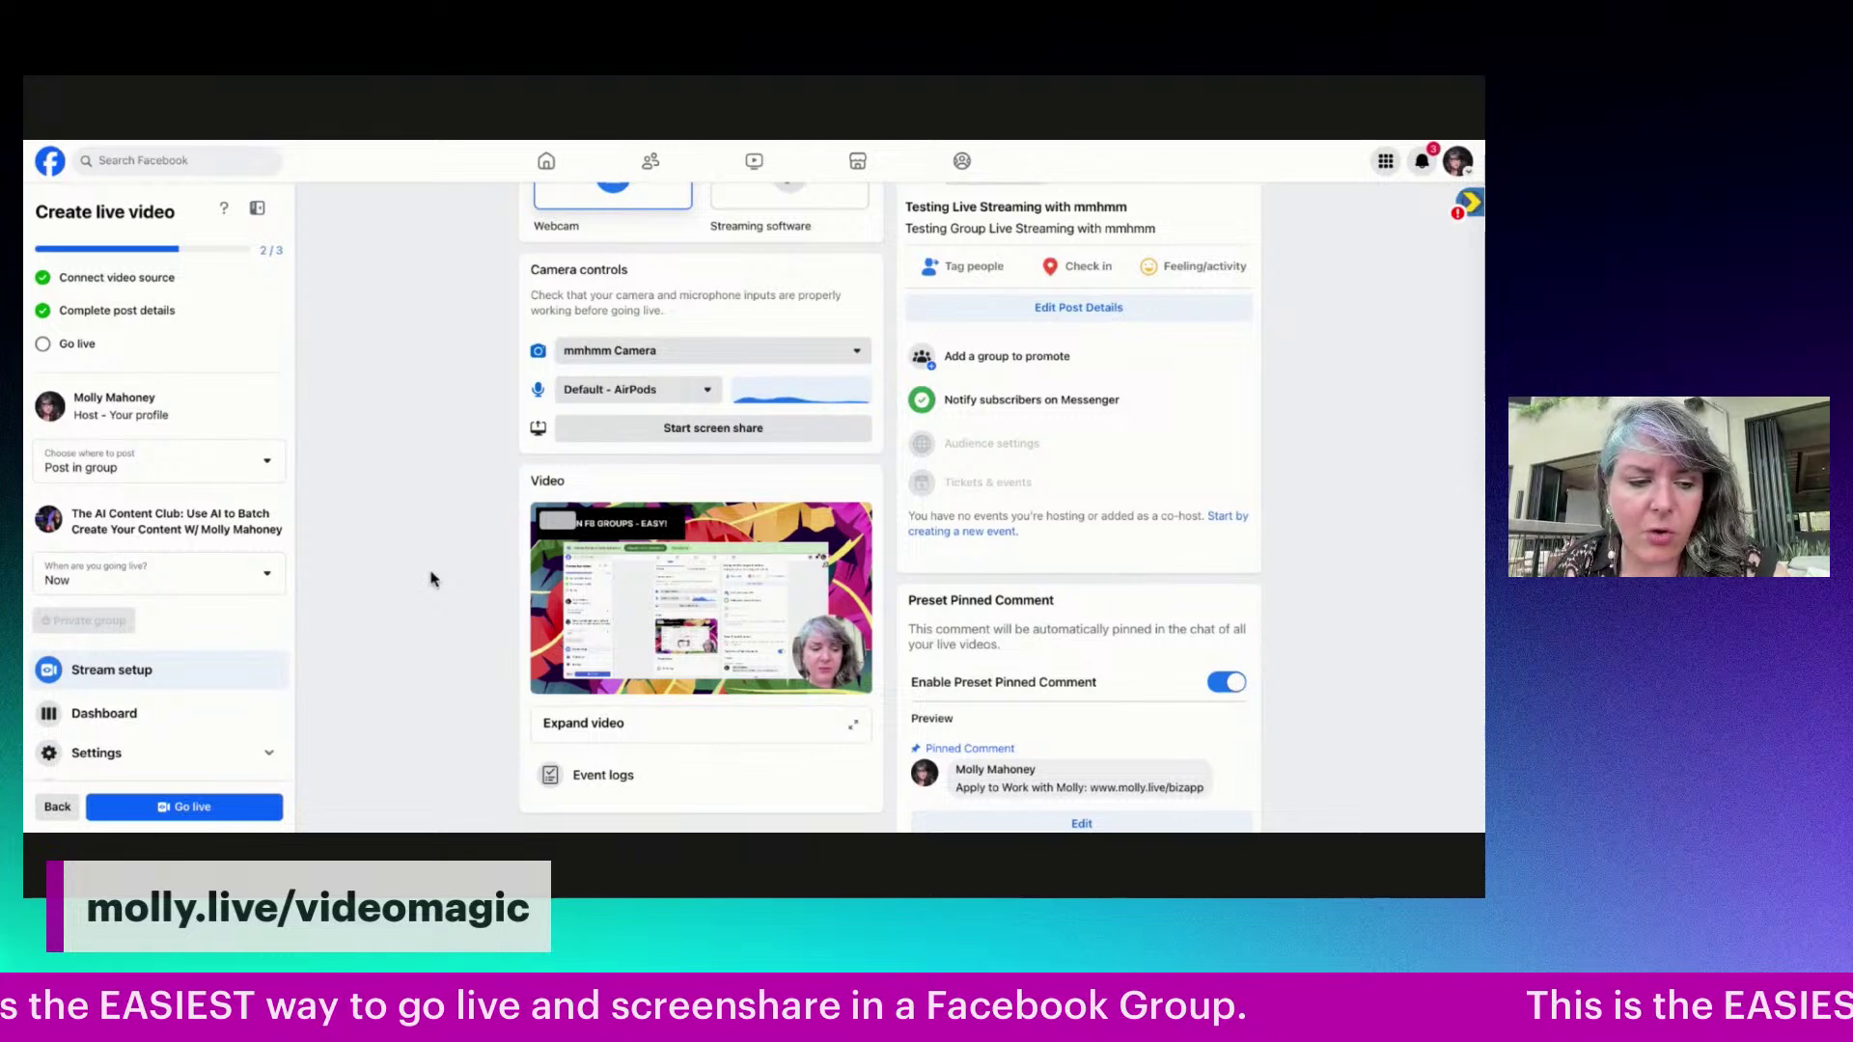
- Look over the remaining setup options and the preset pinned comment, and start the live broadcast in the group
{"action": "scroll", "coordinate": [182, 608], "scroll_direction": "down", "scroll_amount": 3}
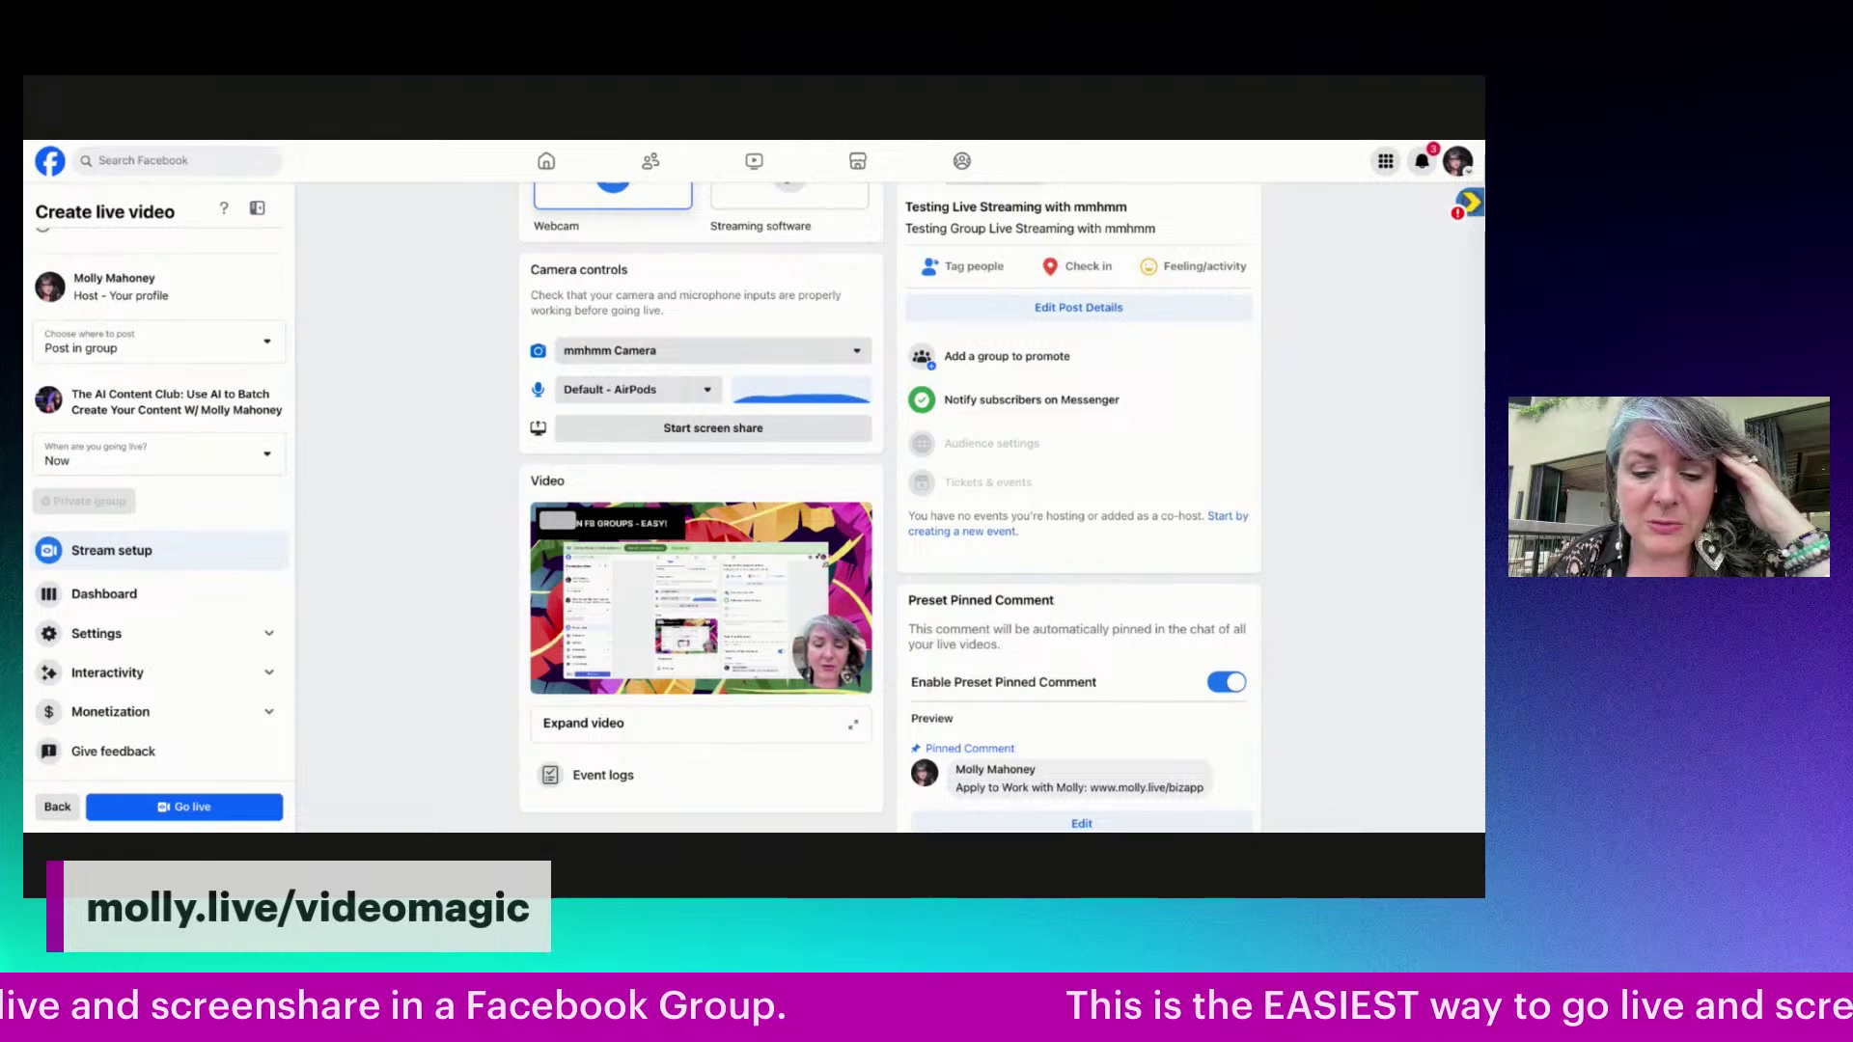
{"action": "scroll", "coordinate": [1002, 743], "scroll_direction": "down", "scroll_amount": 1}
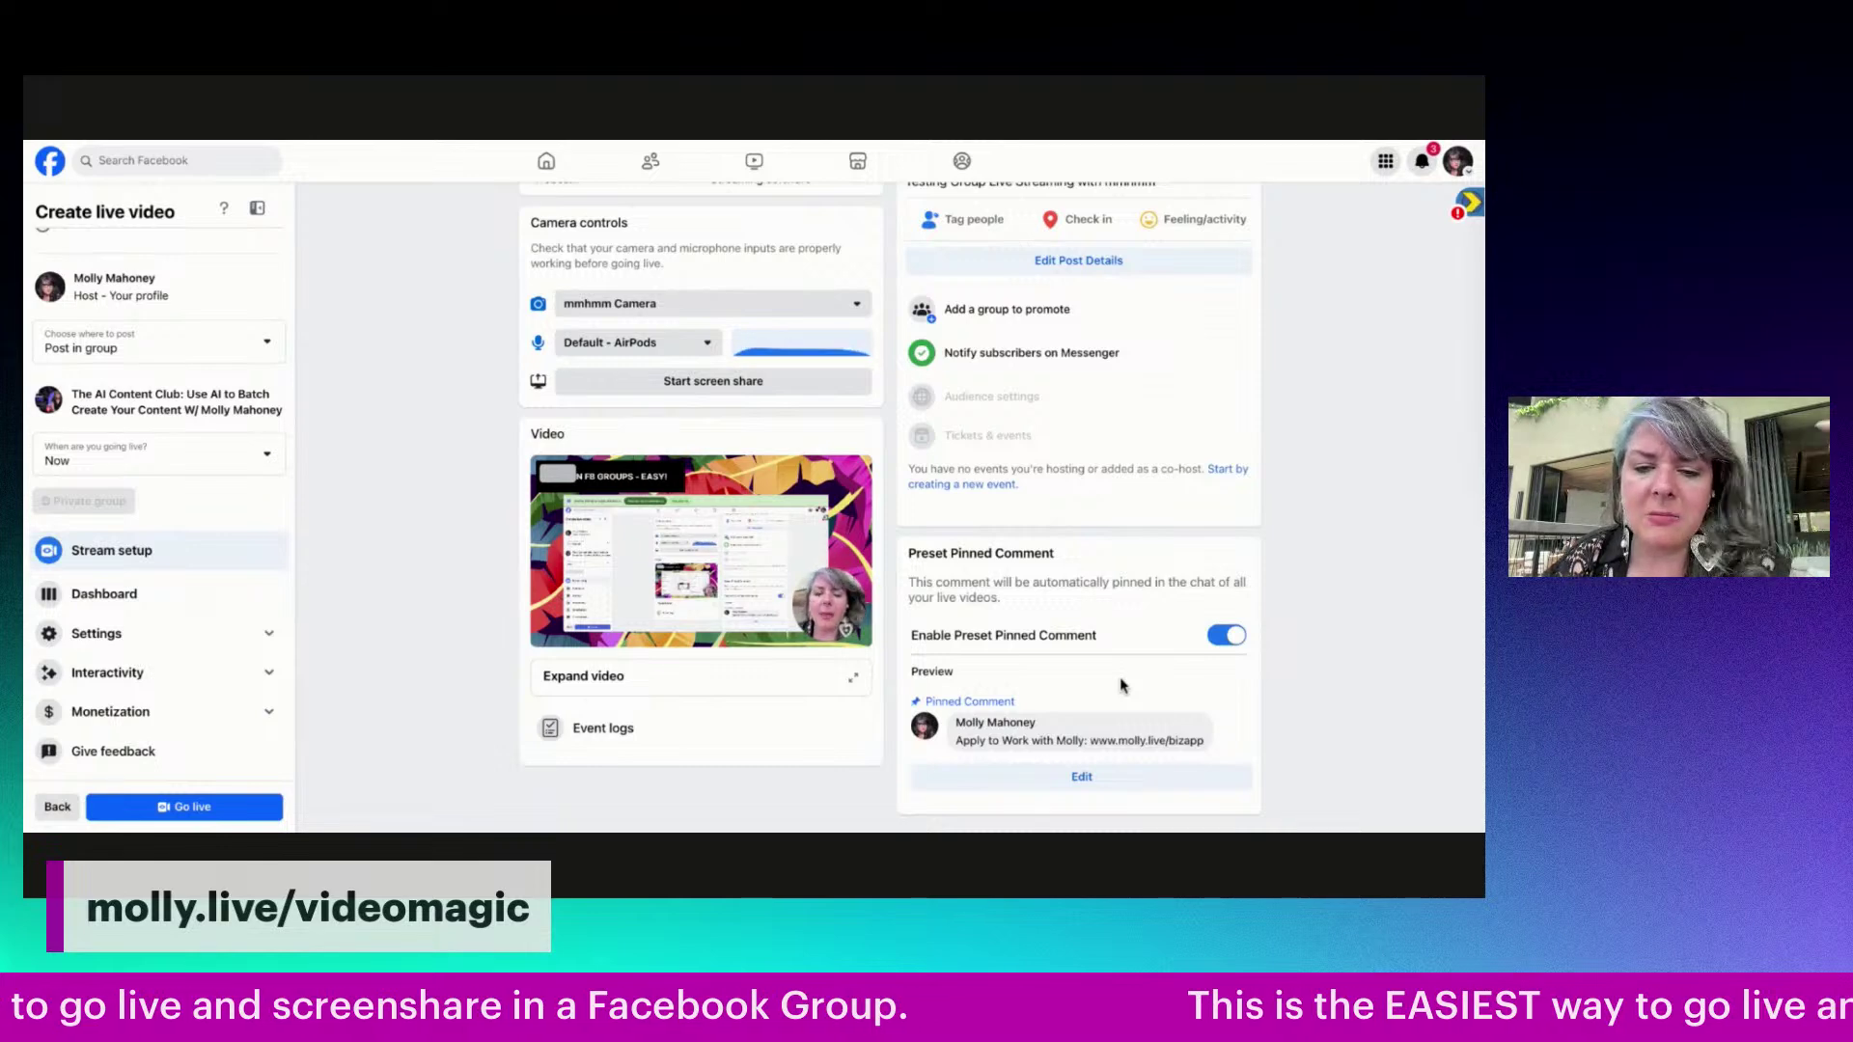
{"action": "scroll", "coordinate": [1098, 394], "scroll_direction": "up", "scroll_amount": 3}
{"action": "scroll", "coordinate": [1097, 394], "scroll_direction": "down", "scroll_amount": 3}
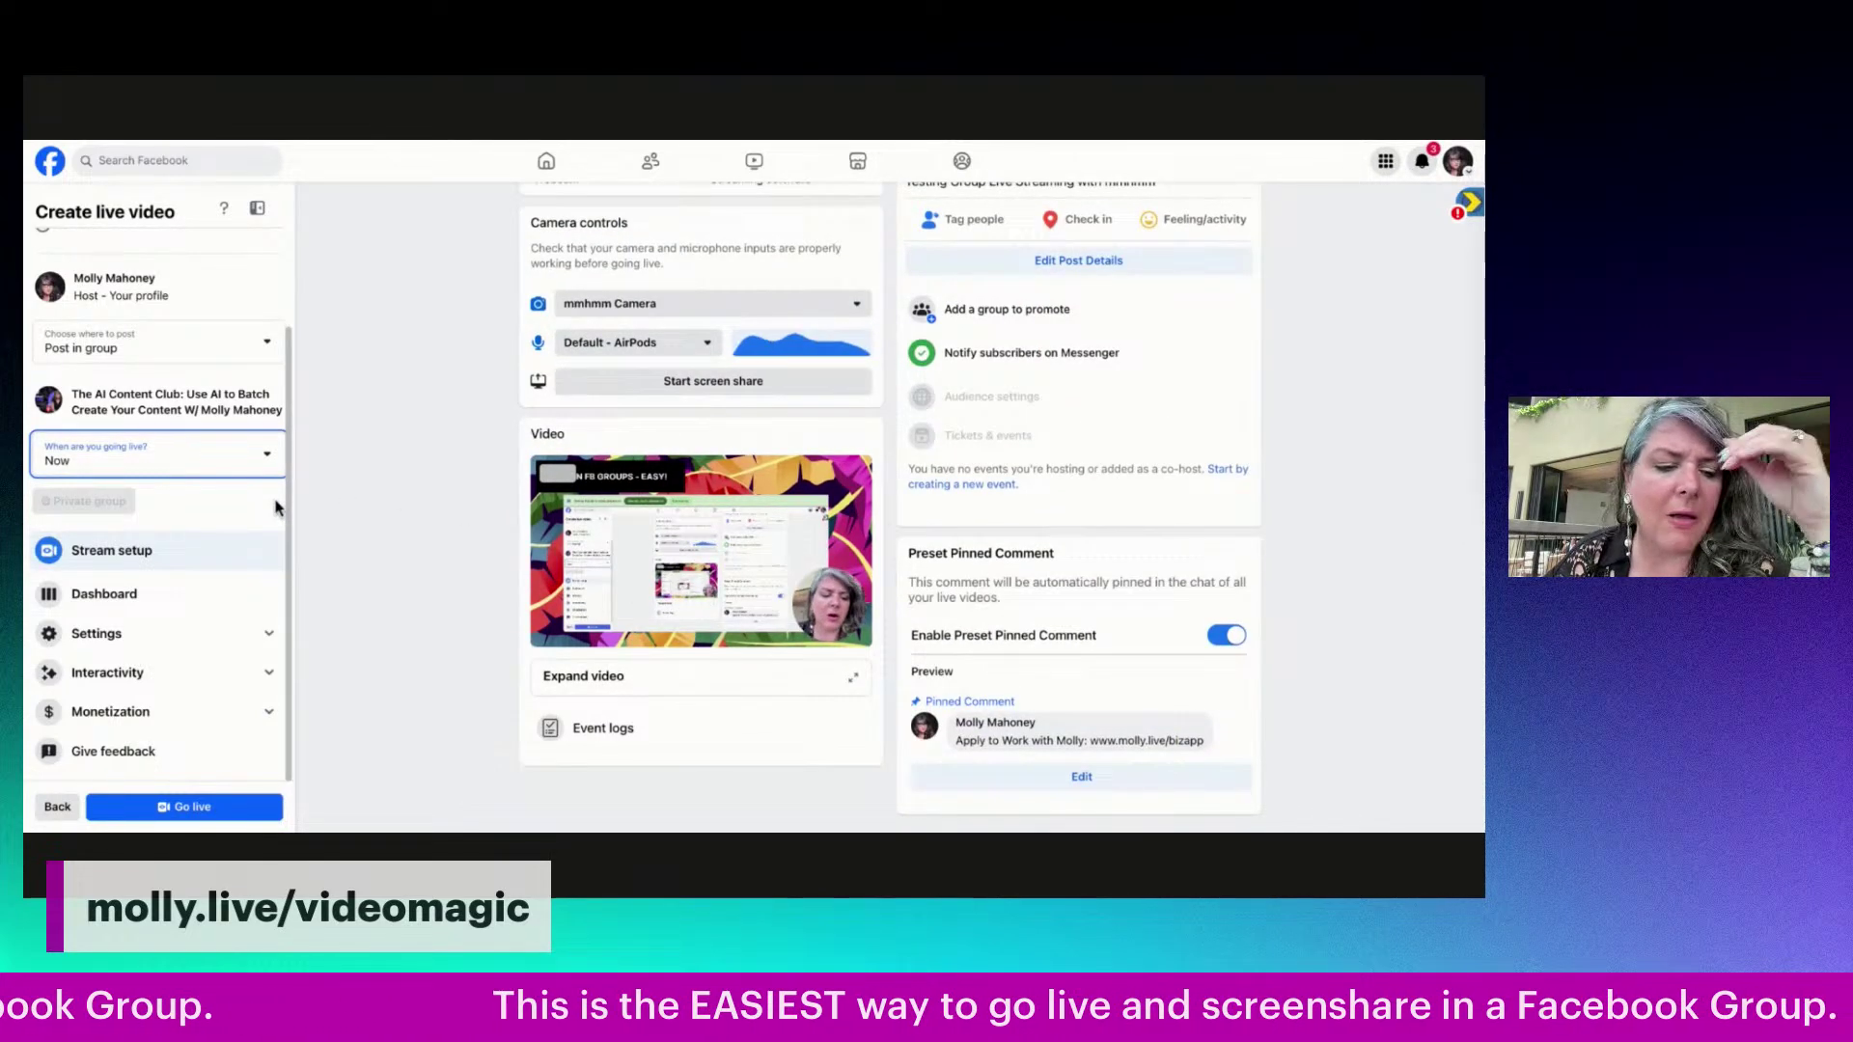
{"action": "left_click", "coordinate": [183, 807]}
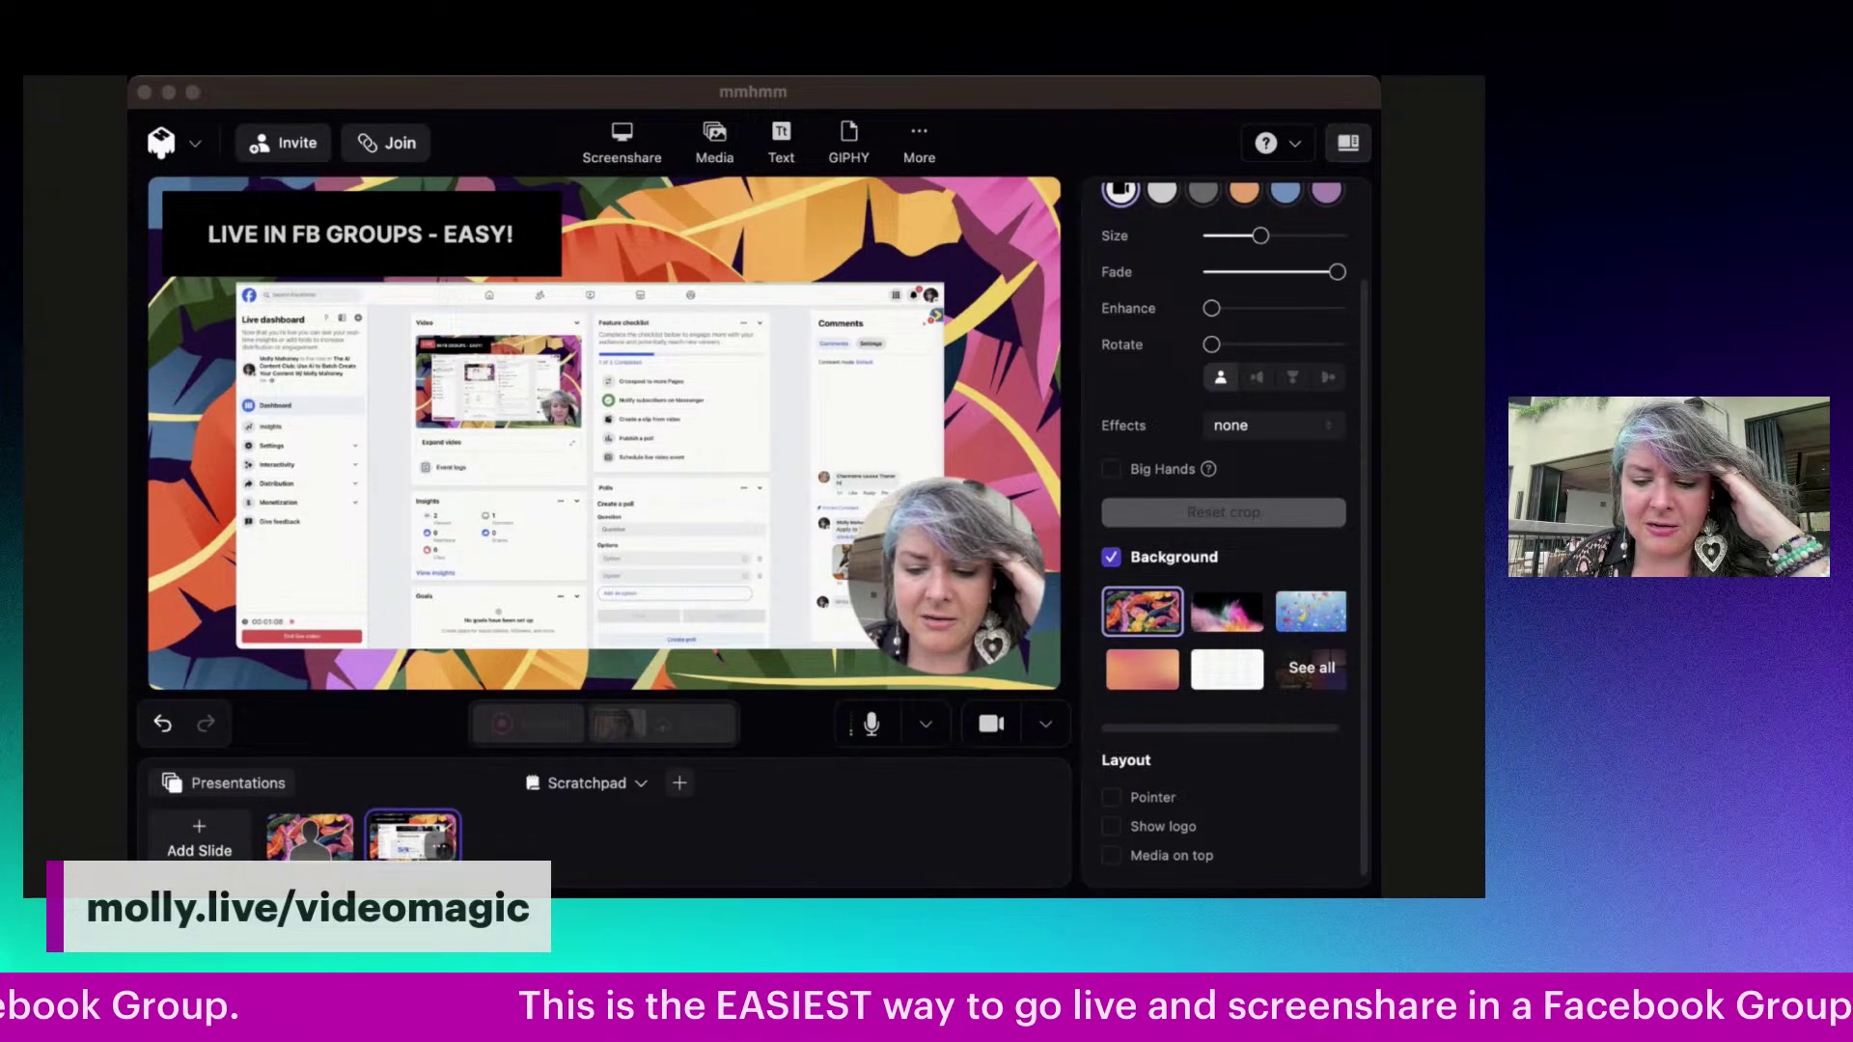
- Switch to mmhmm and crop the screenshare on the slide down to the live dashboard's Comments column
{"action": "left_click", "coordinate": [1199, 851]}
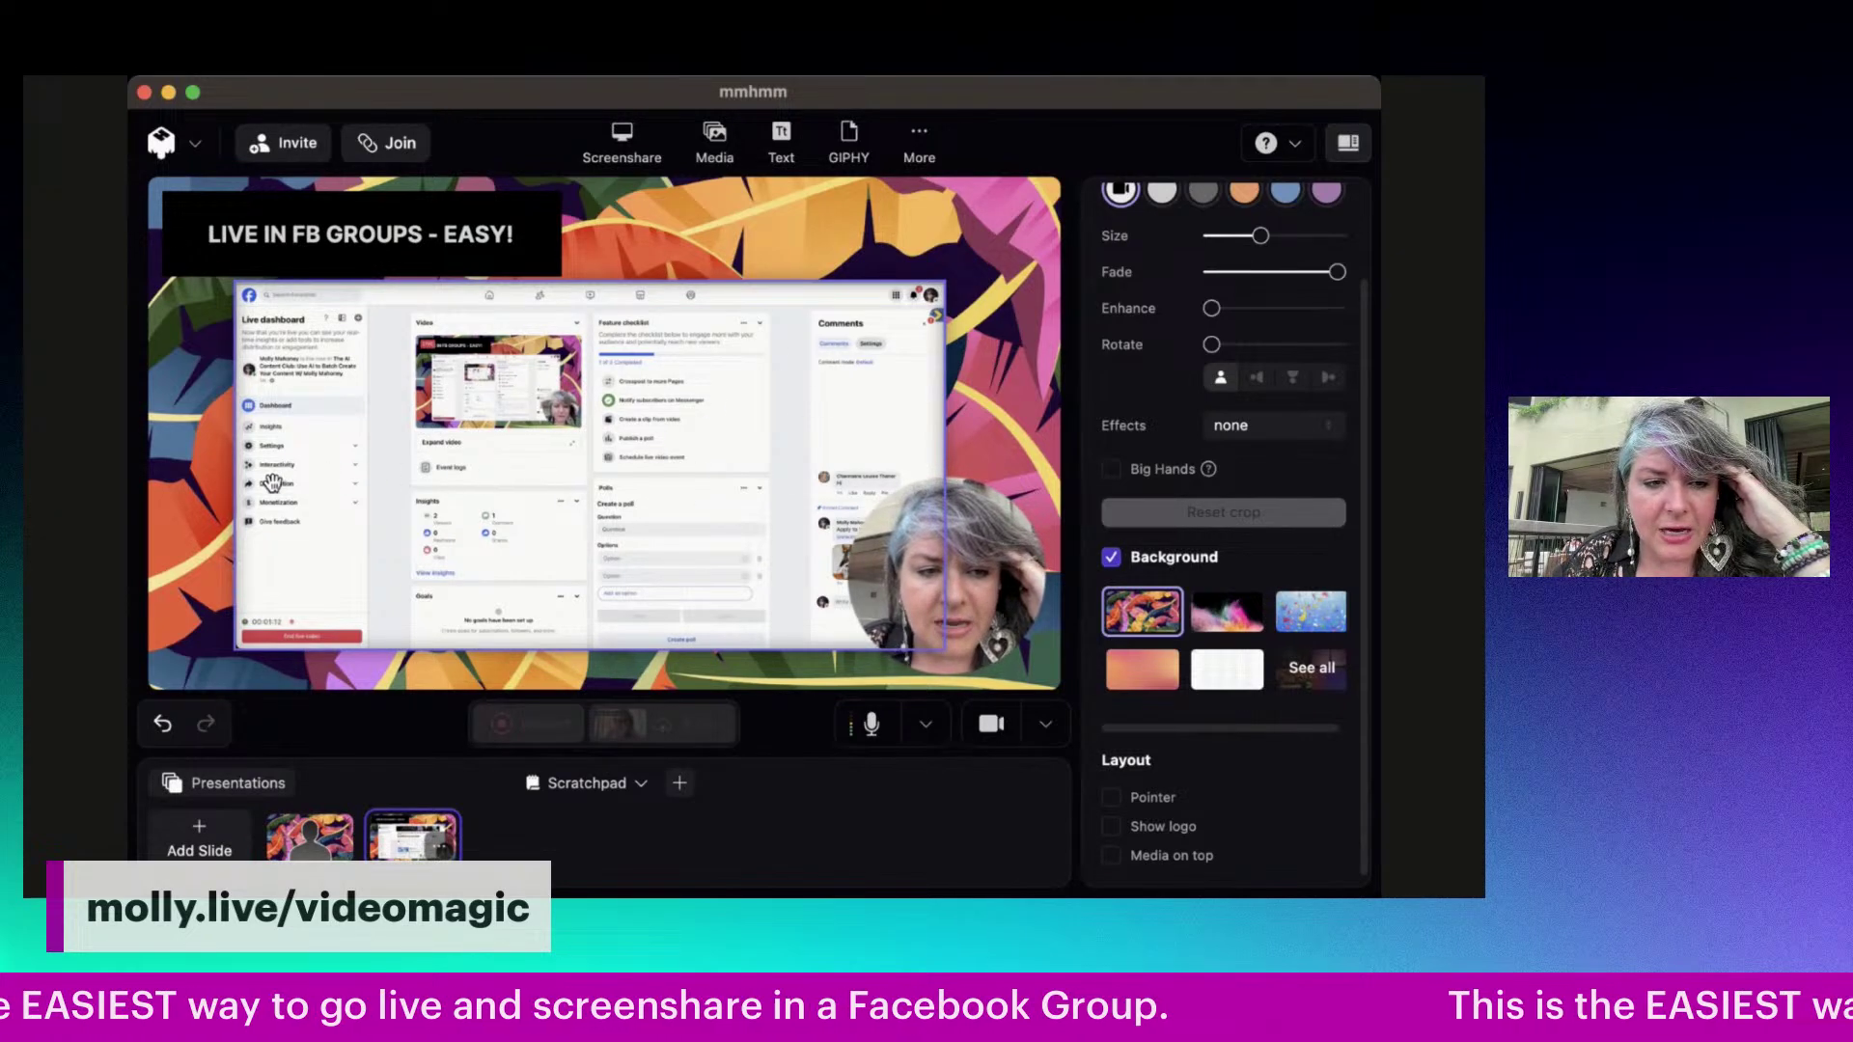
{"action": "left_click", "coordinate": [238, 479]}
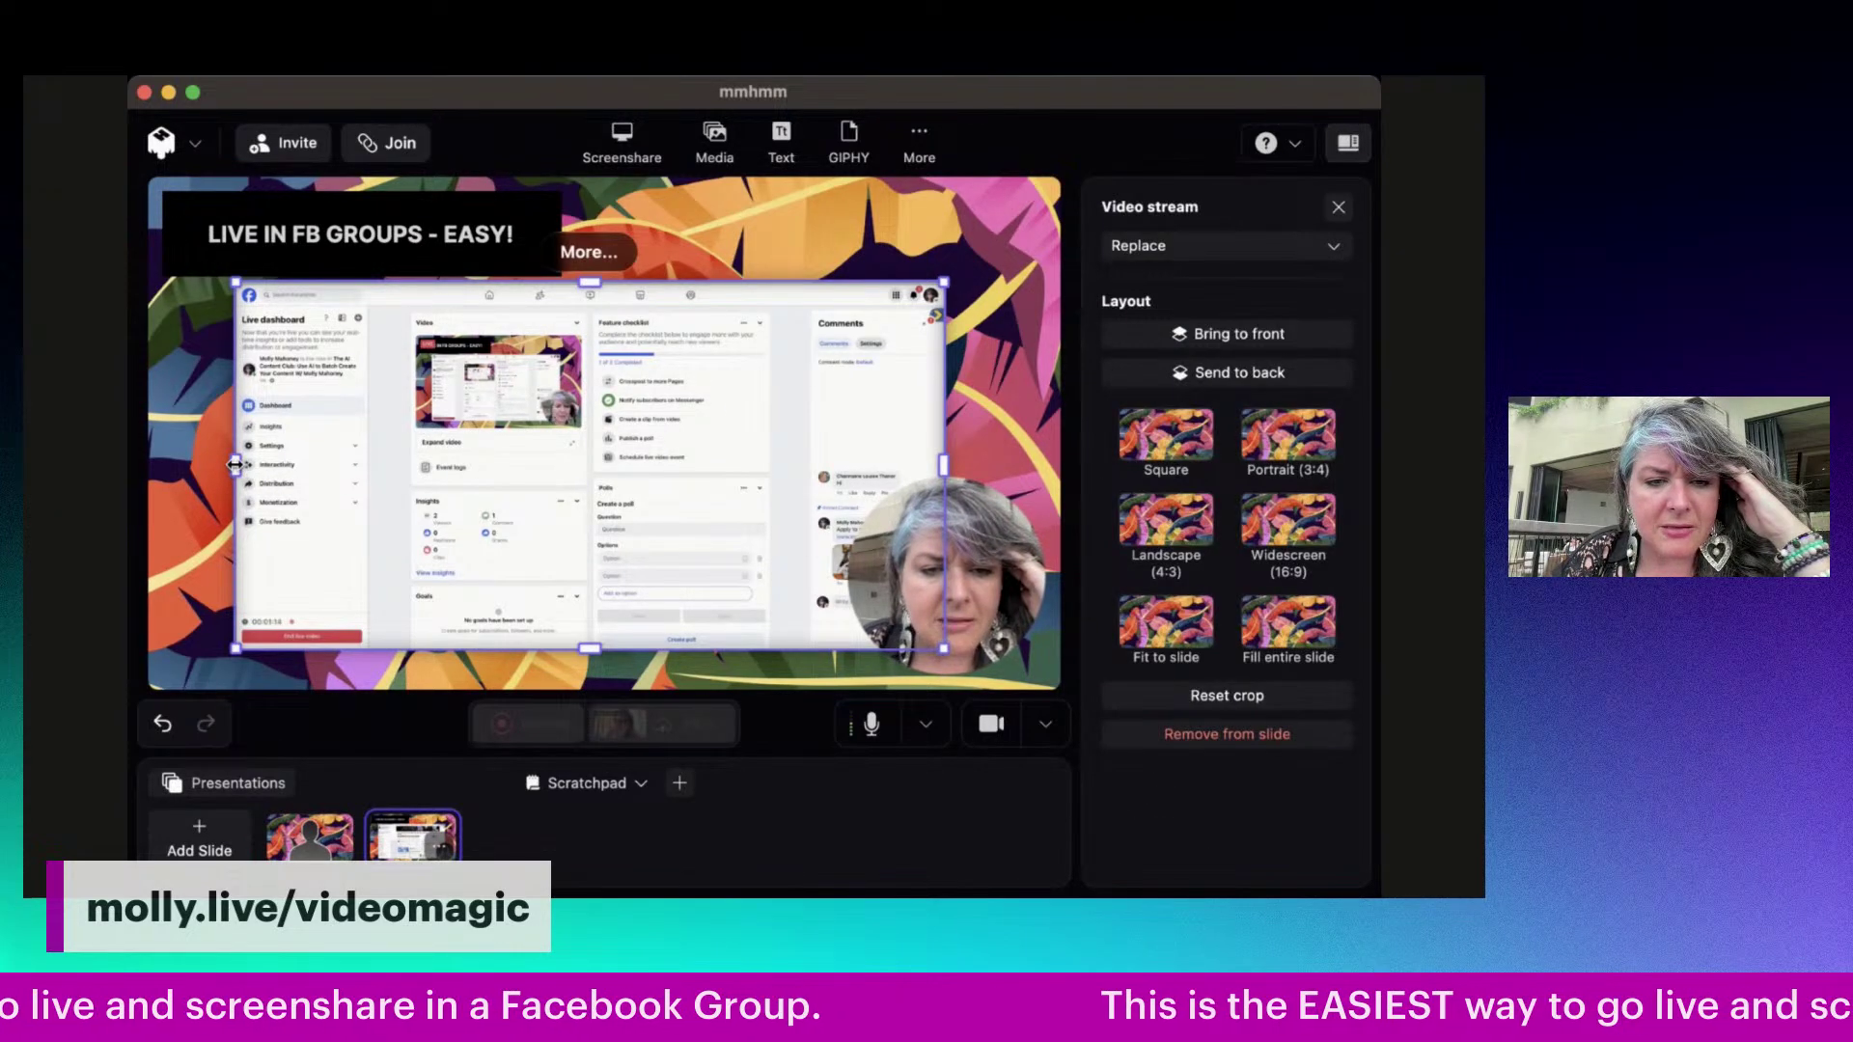
{"action": "left_click_drag", "start_coordinate": [236, 472], "coordinate": [801, 474]}
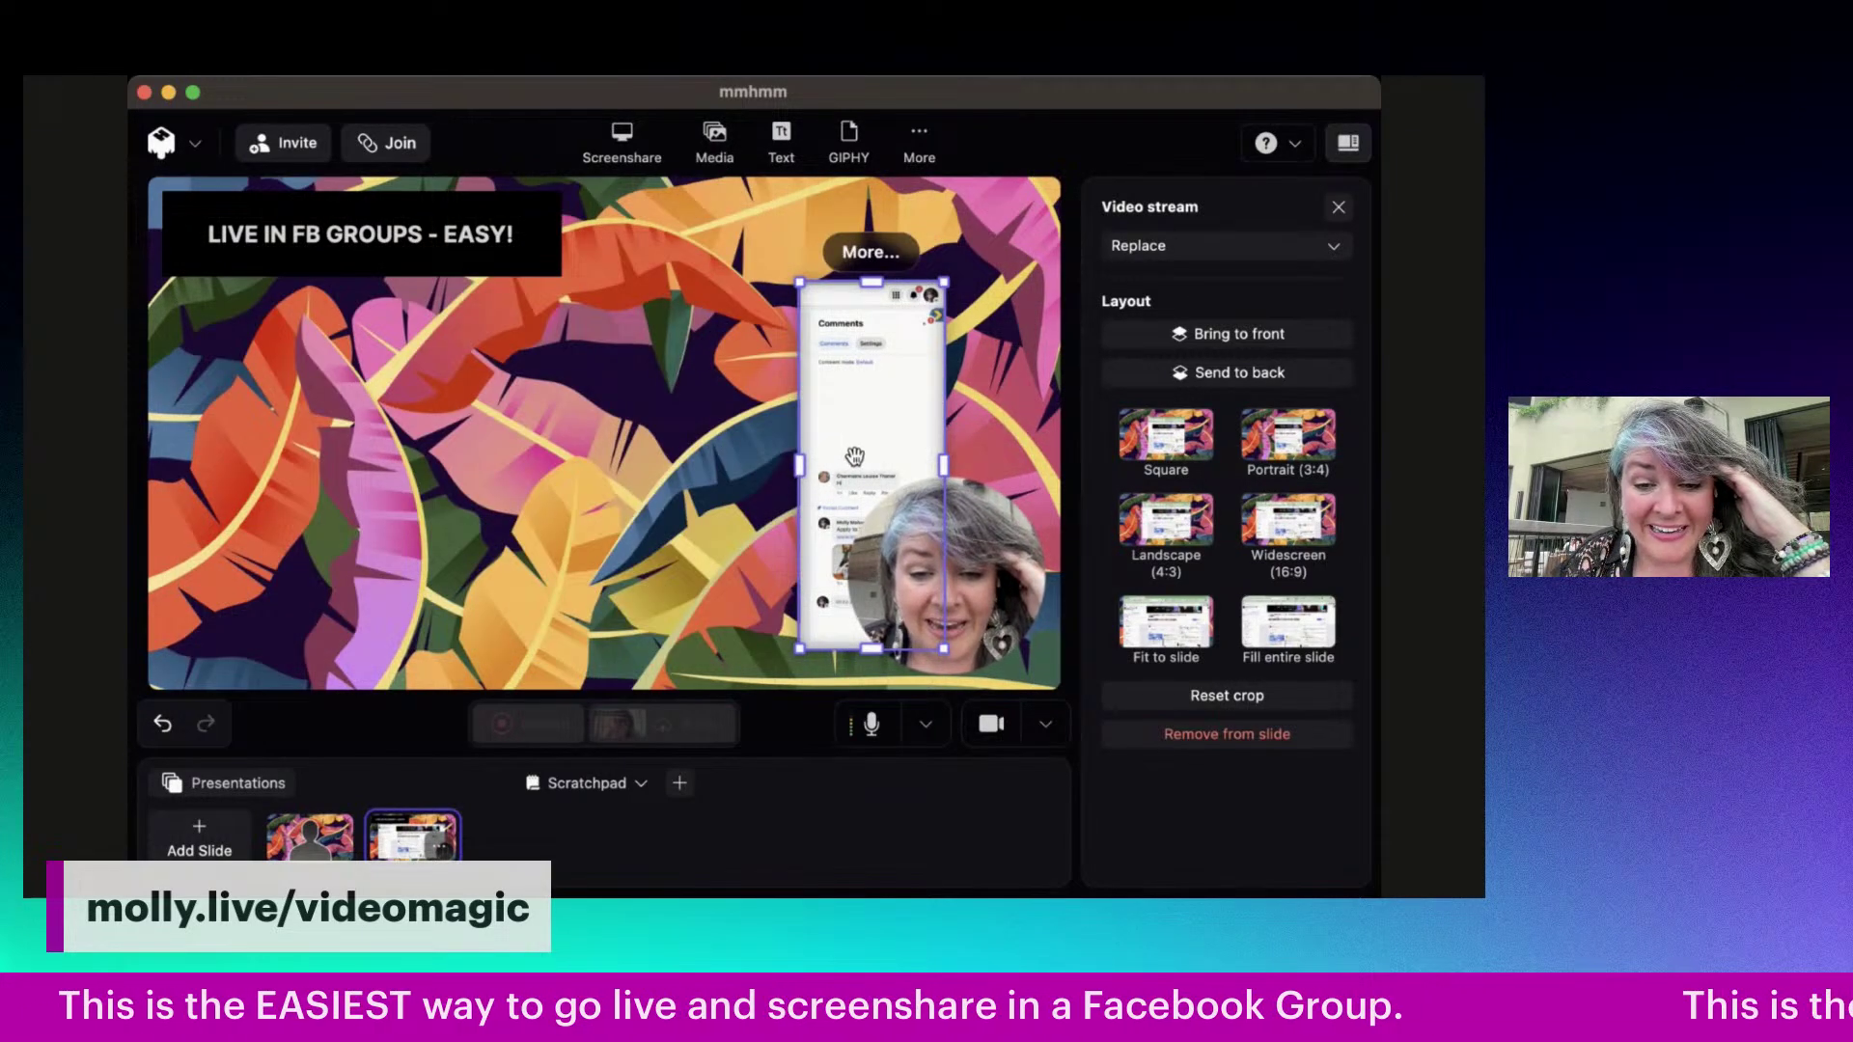
- Move the presenter to the slide's lower-left corner and place the comments screenshare, enlarged, near the slide's upper-right edge
{"action": "left_click_drag", "start_coordinate": [998, 548], "coordinate": [303, 548]}
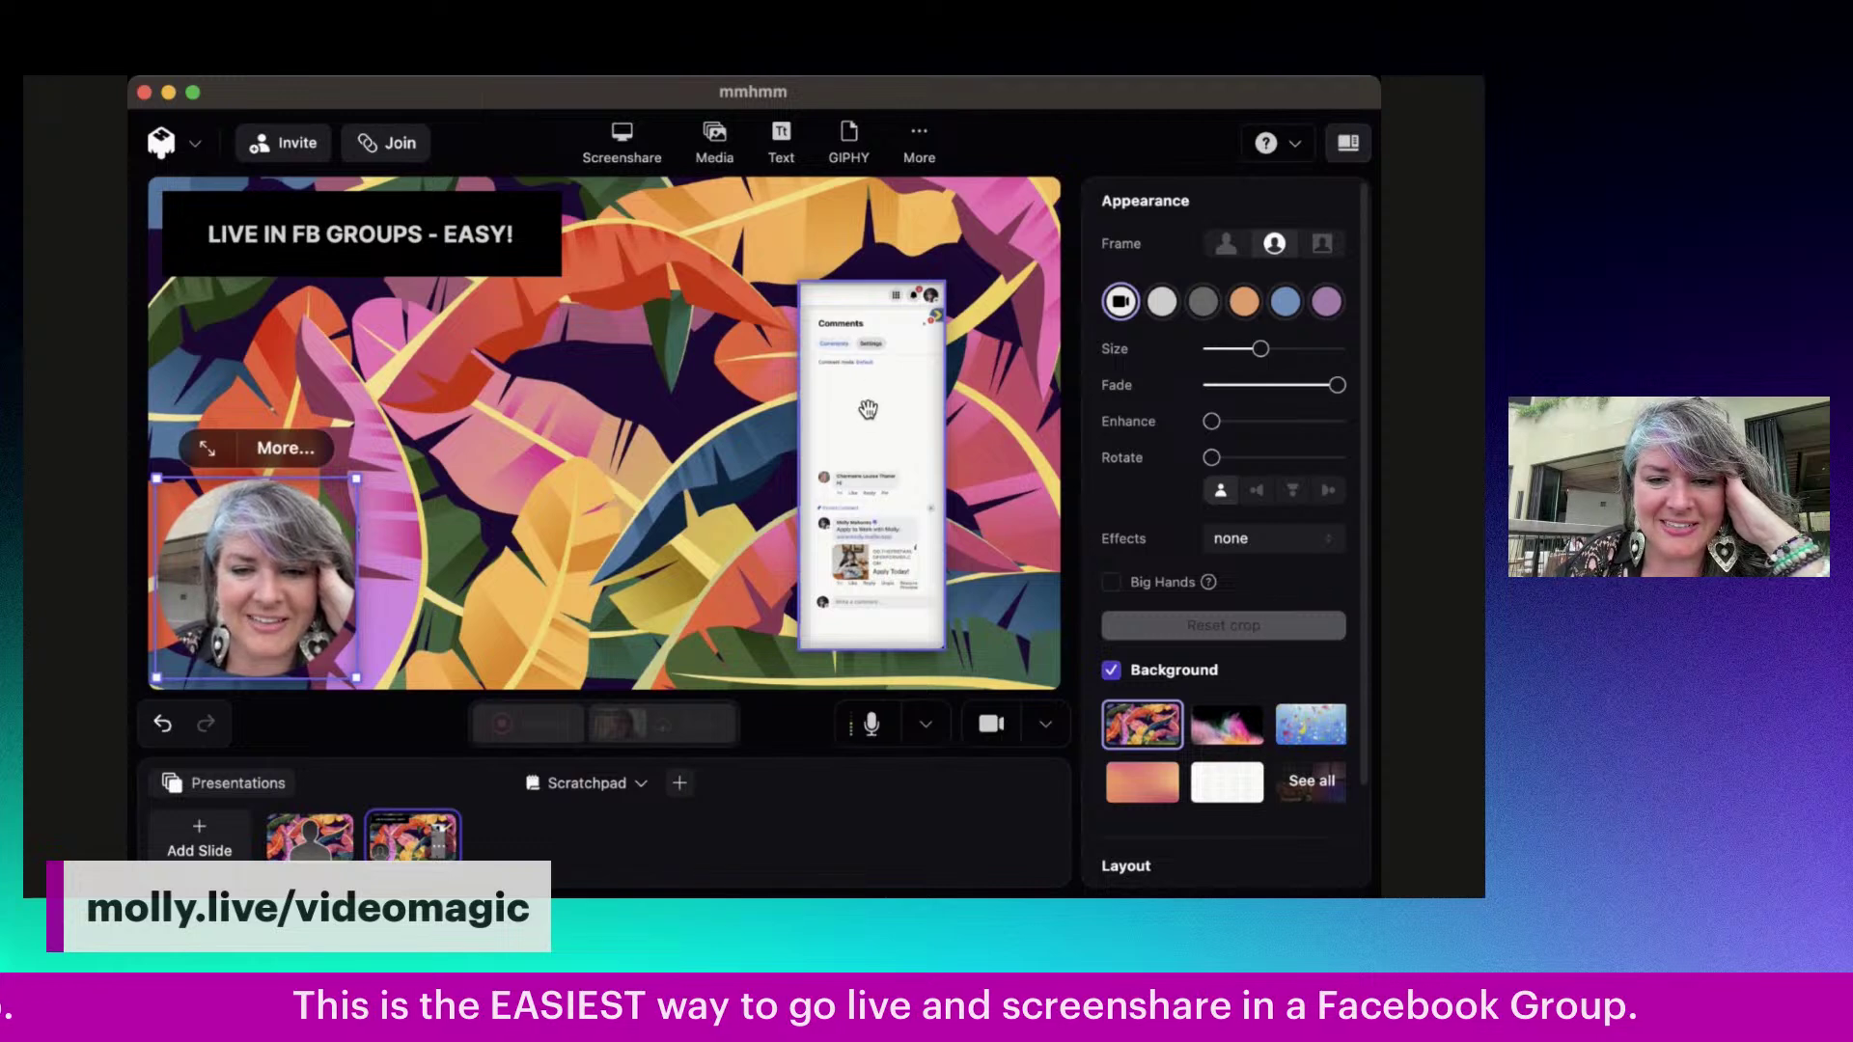
{"action": "left_click_drag", "start_coordinate": [879, 287], "coordinate": [956, 280]}
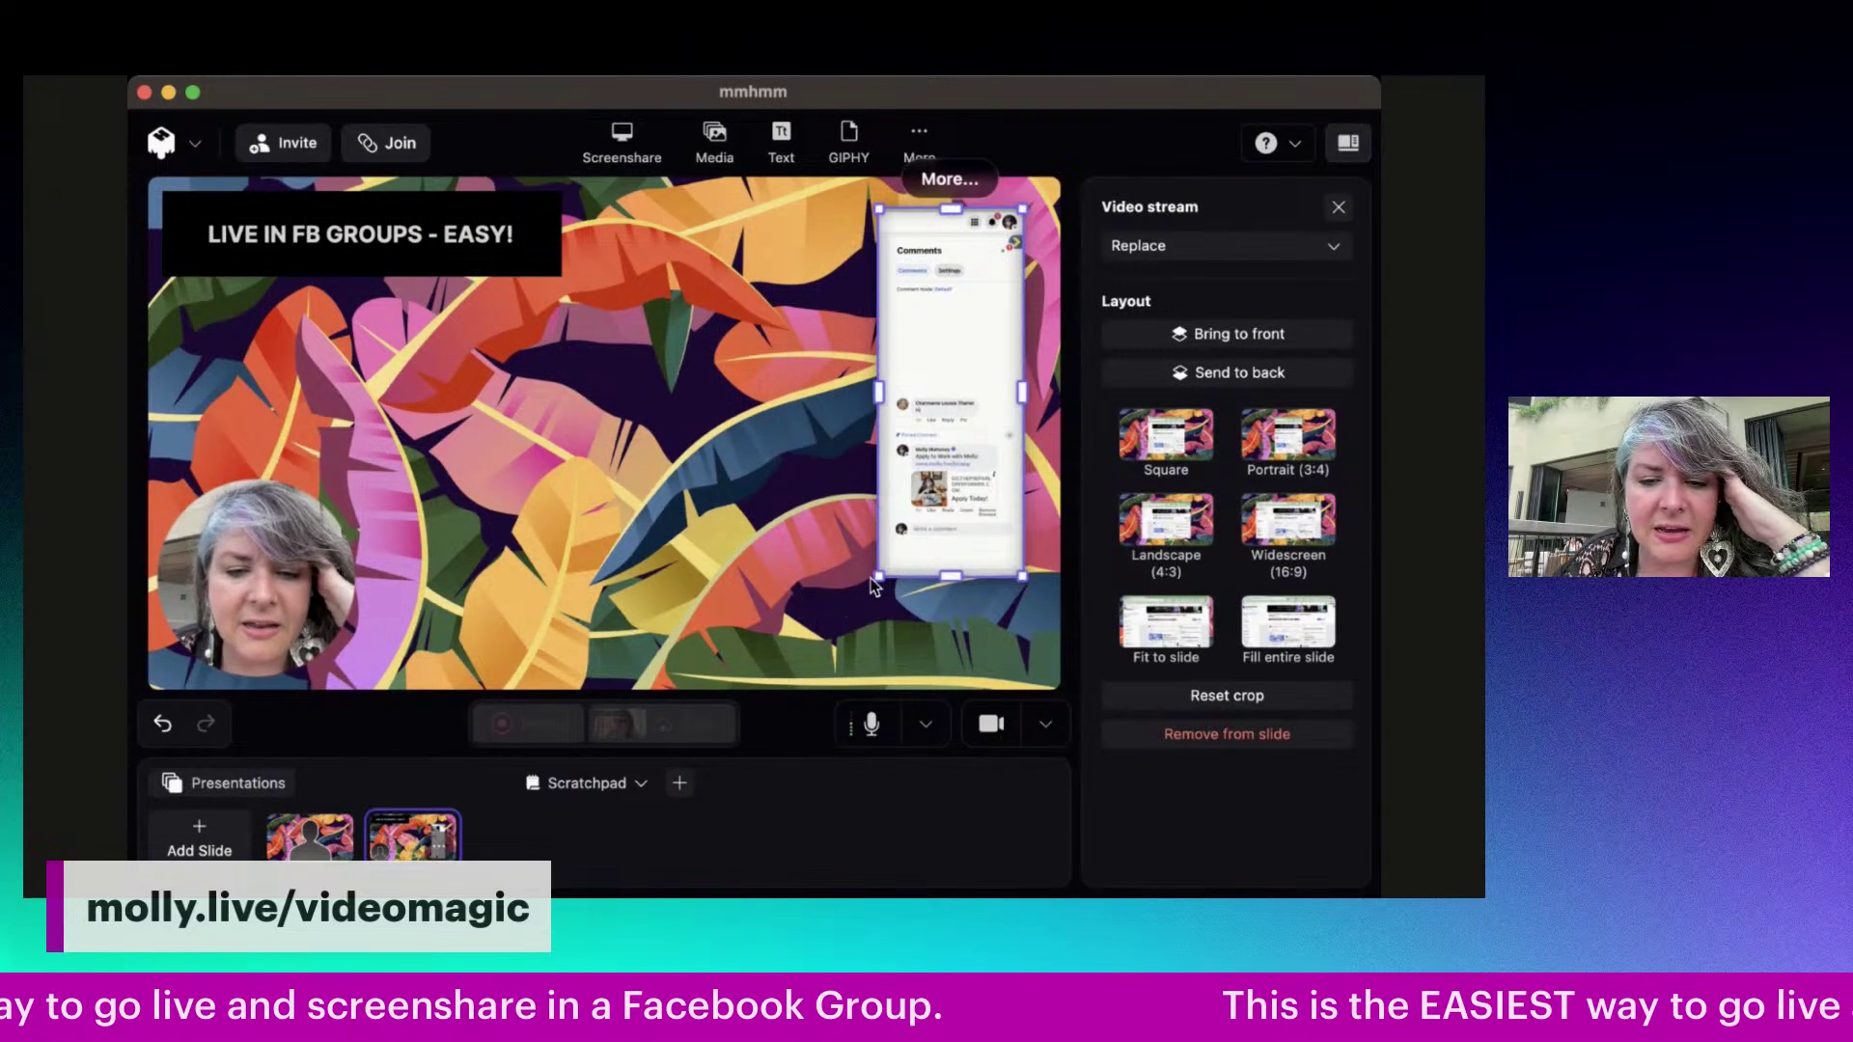
{"action": "left_click_drag", "start_coordinate": [880, 577], "coordinate": [851, 642]}
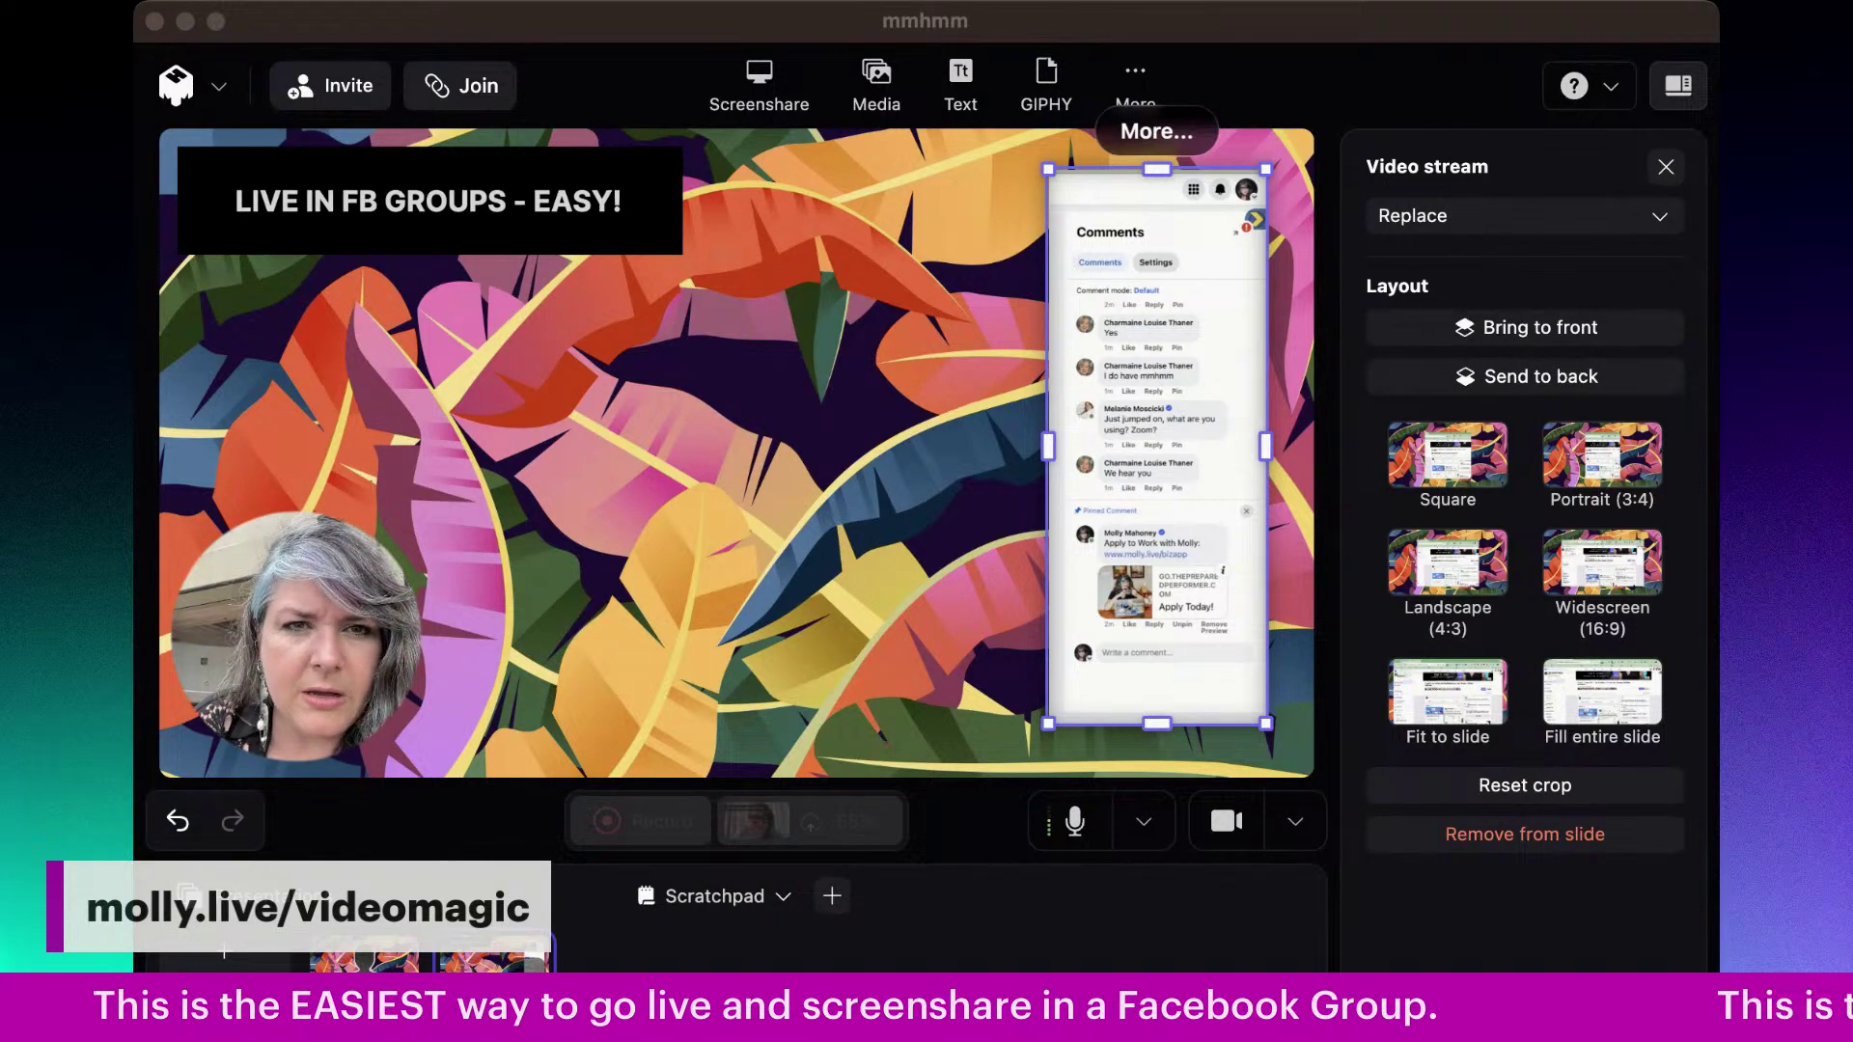
- Add a second screenshare showing the "Future Proof Your Business with AI & Automation" presentation and place it beside the comments
{"action": "key", "text": "super+Tab"}
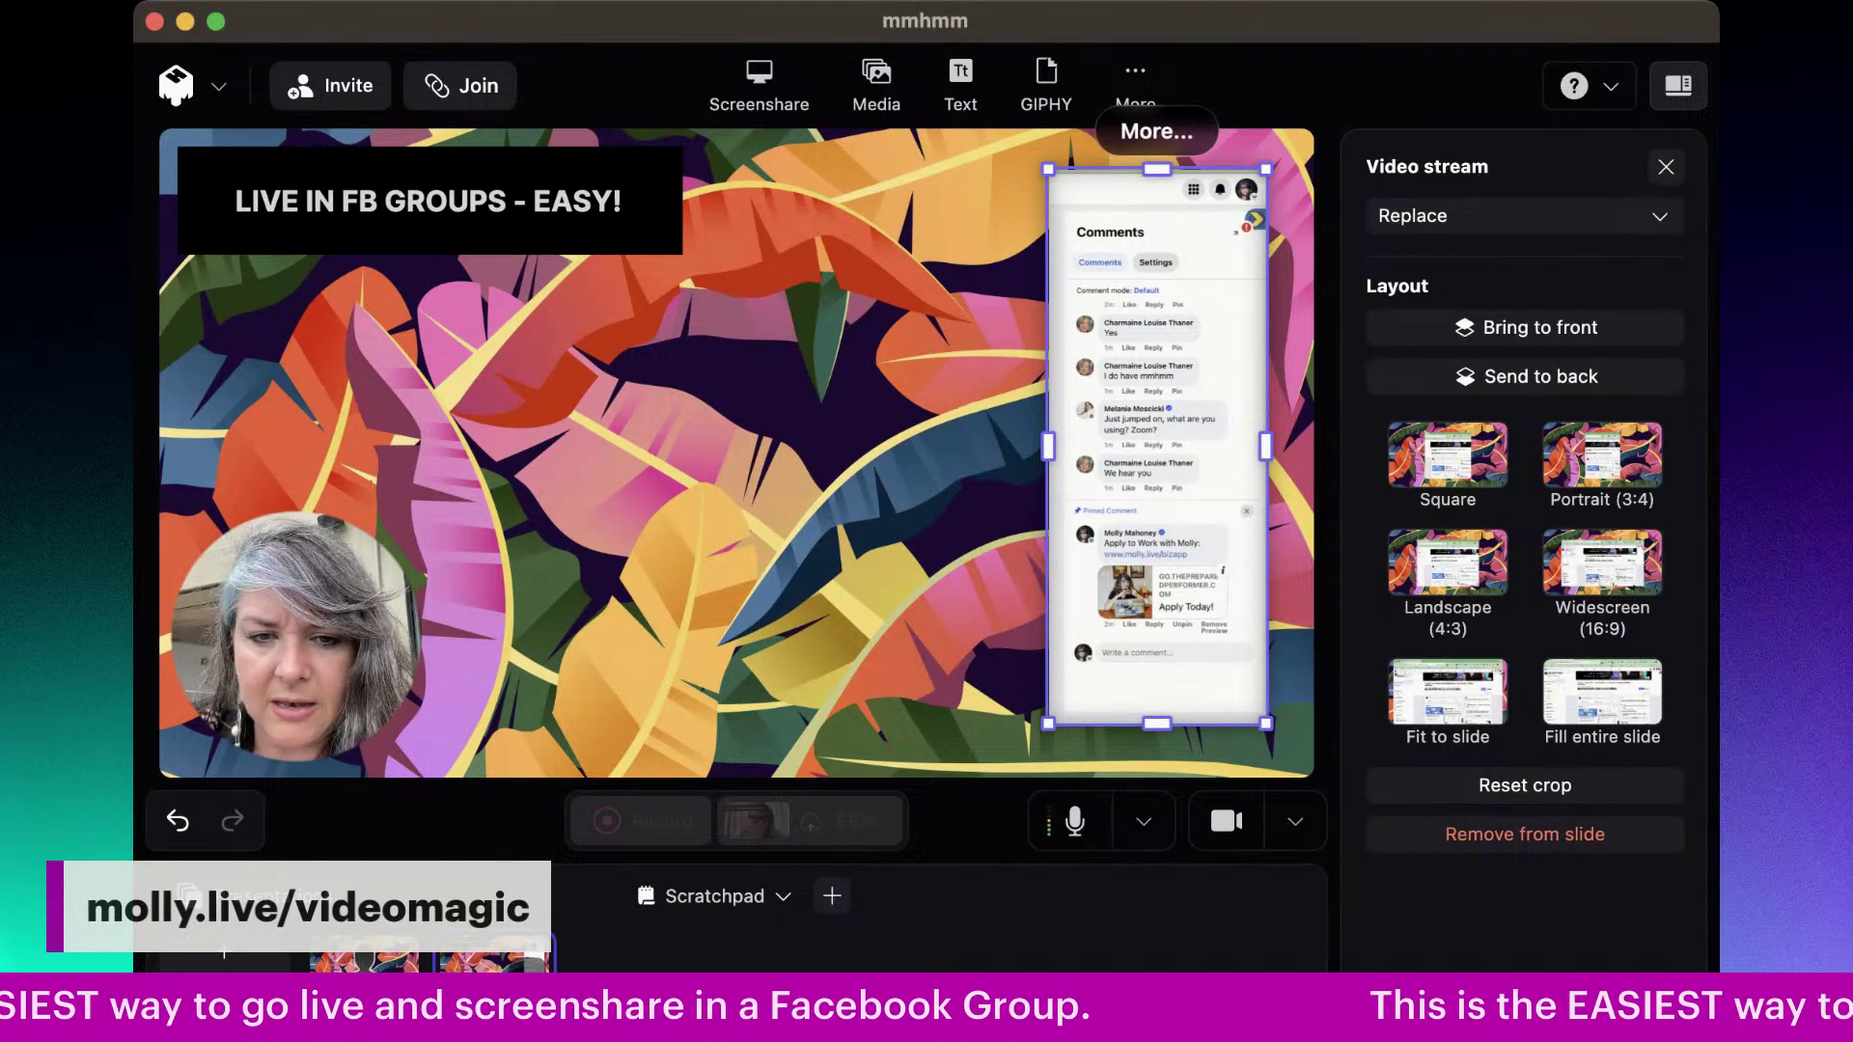
{"action": "left_click", "coordinate": [749, 79]}
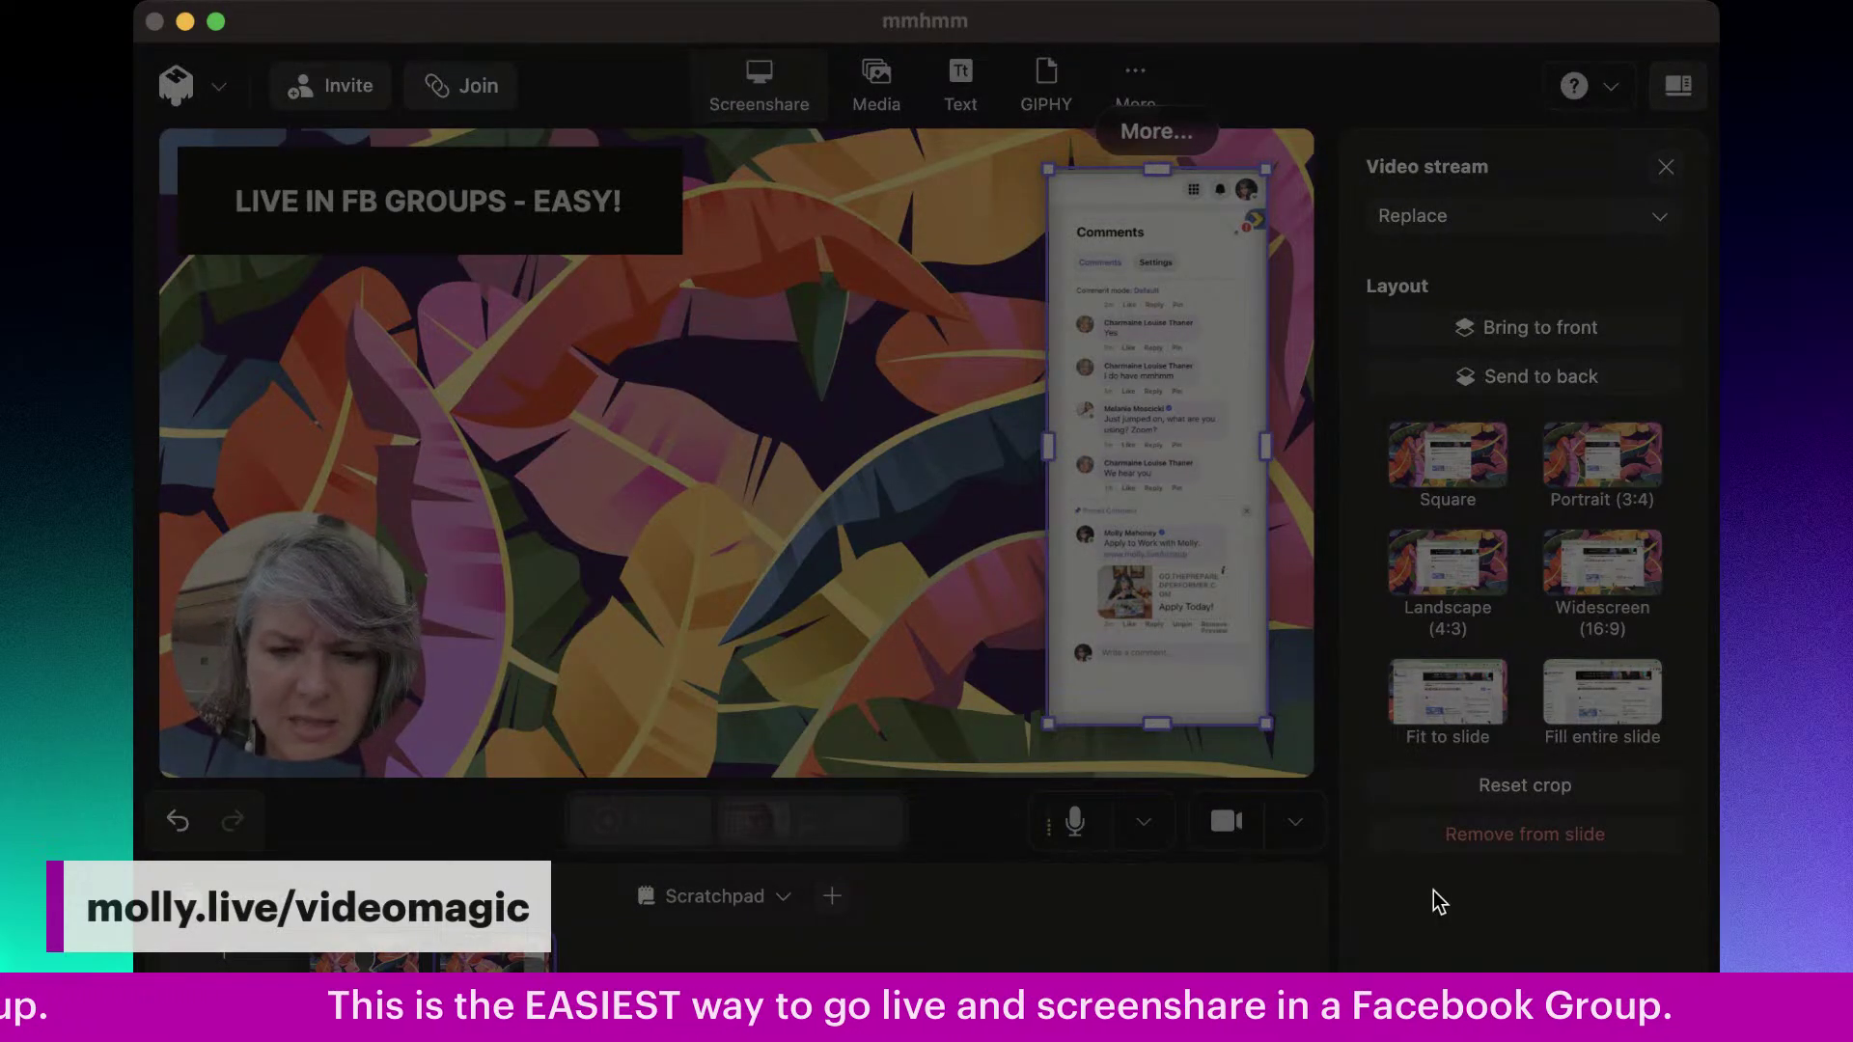
{"action": "left_click", "coordinate": [1479, 833]}
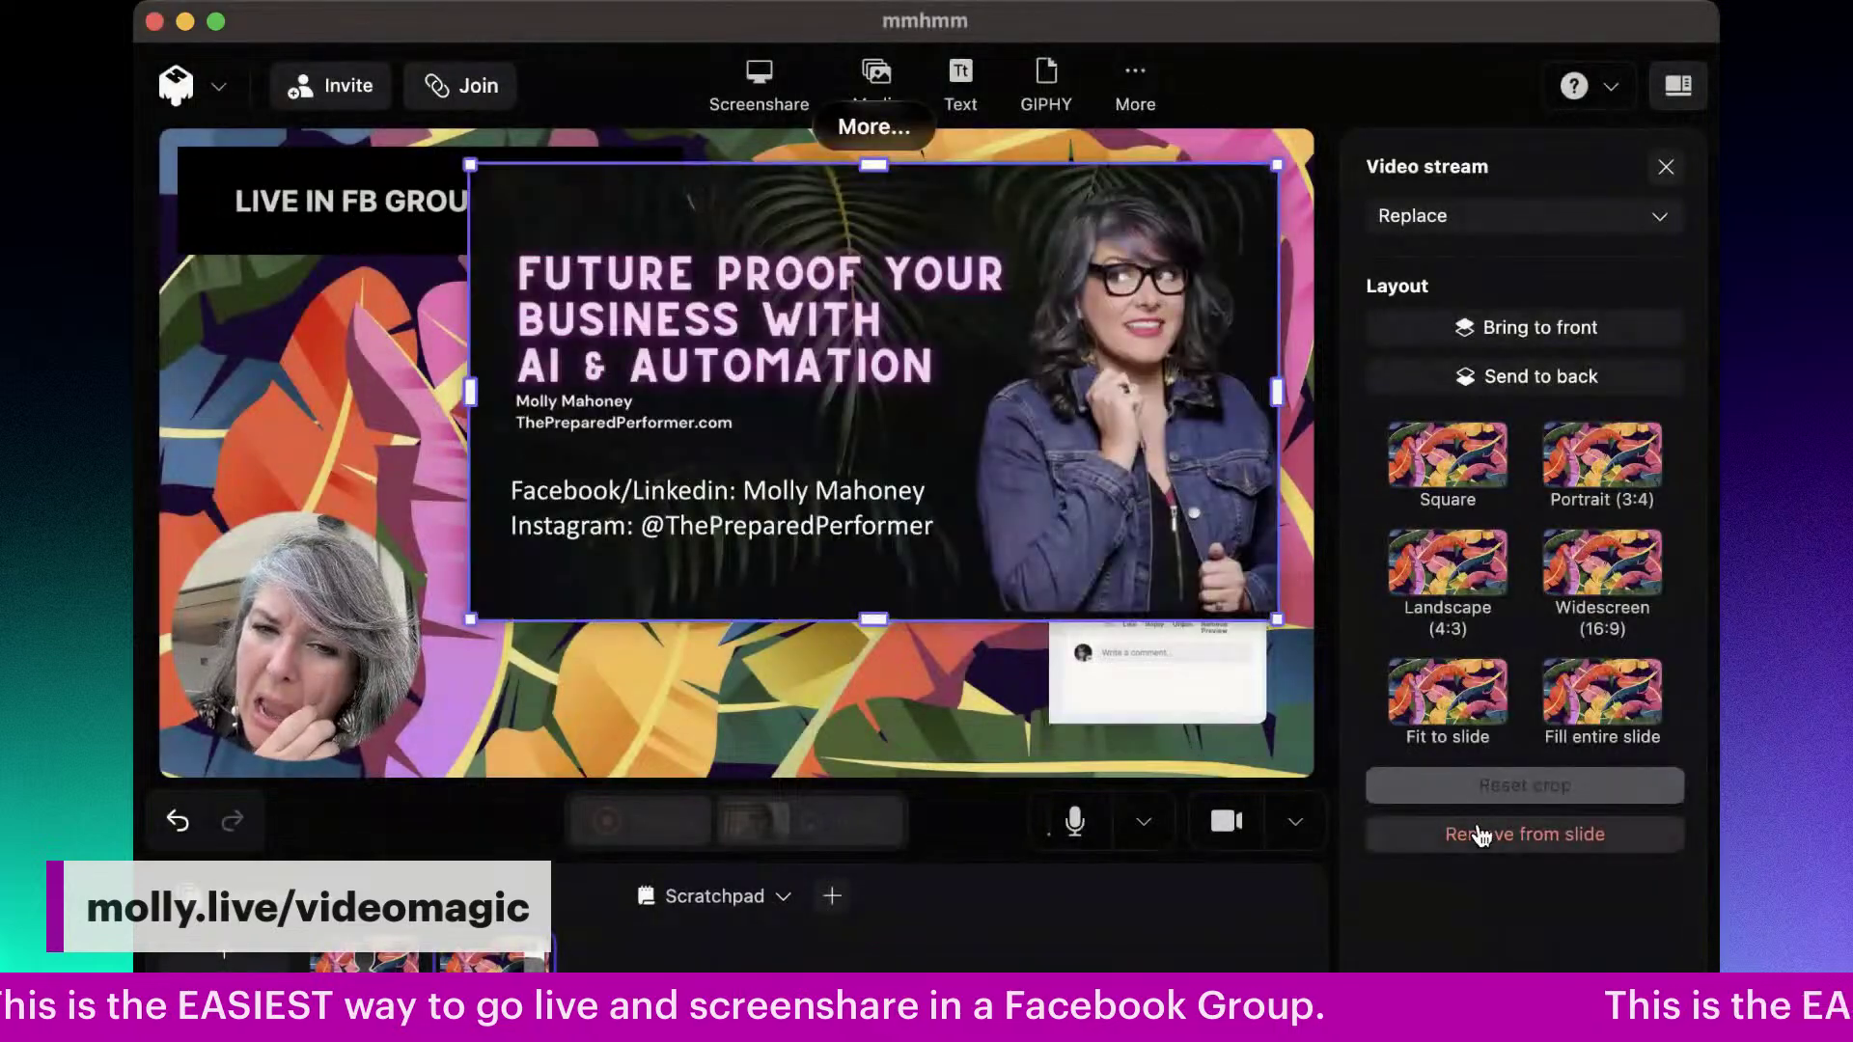
{"action": "left_click_drag", "start_coordinate": [840, 414], "coordinate": [573, 516]}
- Duplicate the current slide containing the presentation and comments screenshares
{"action": "right_click", "coordinate": [533, 970]}
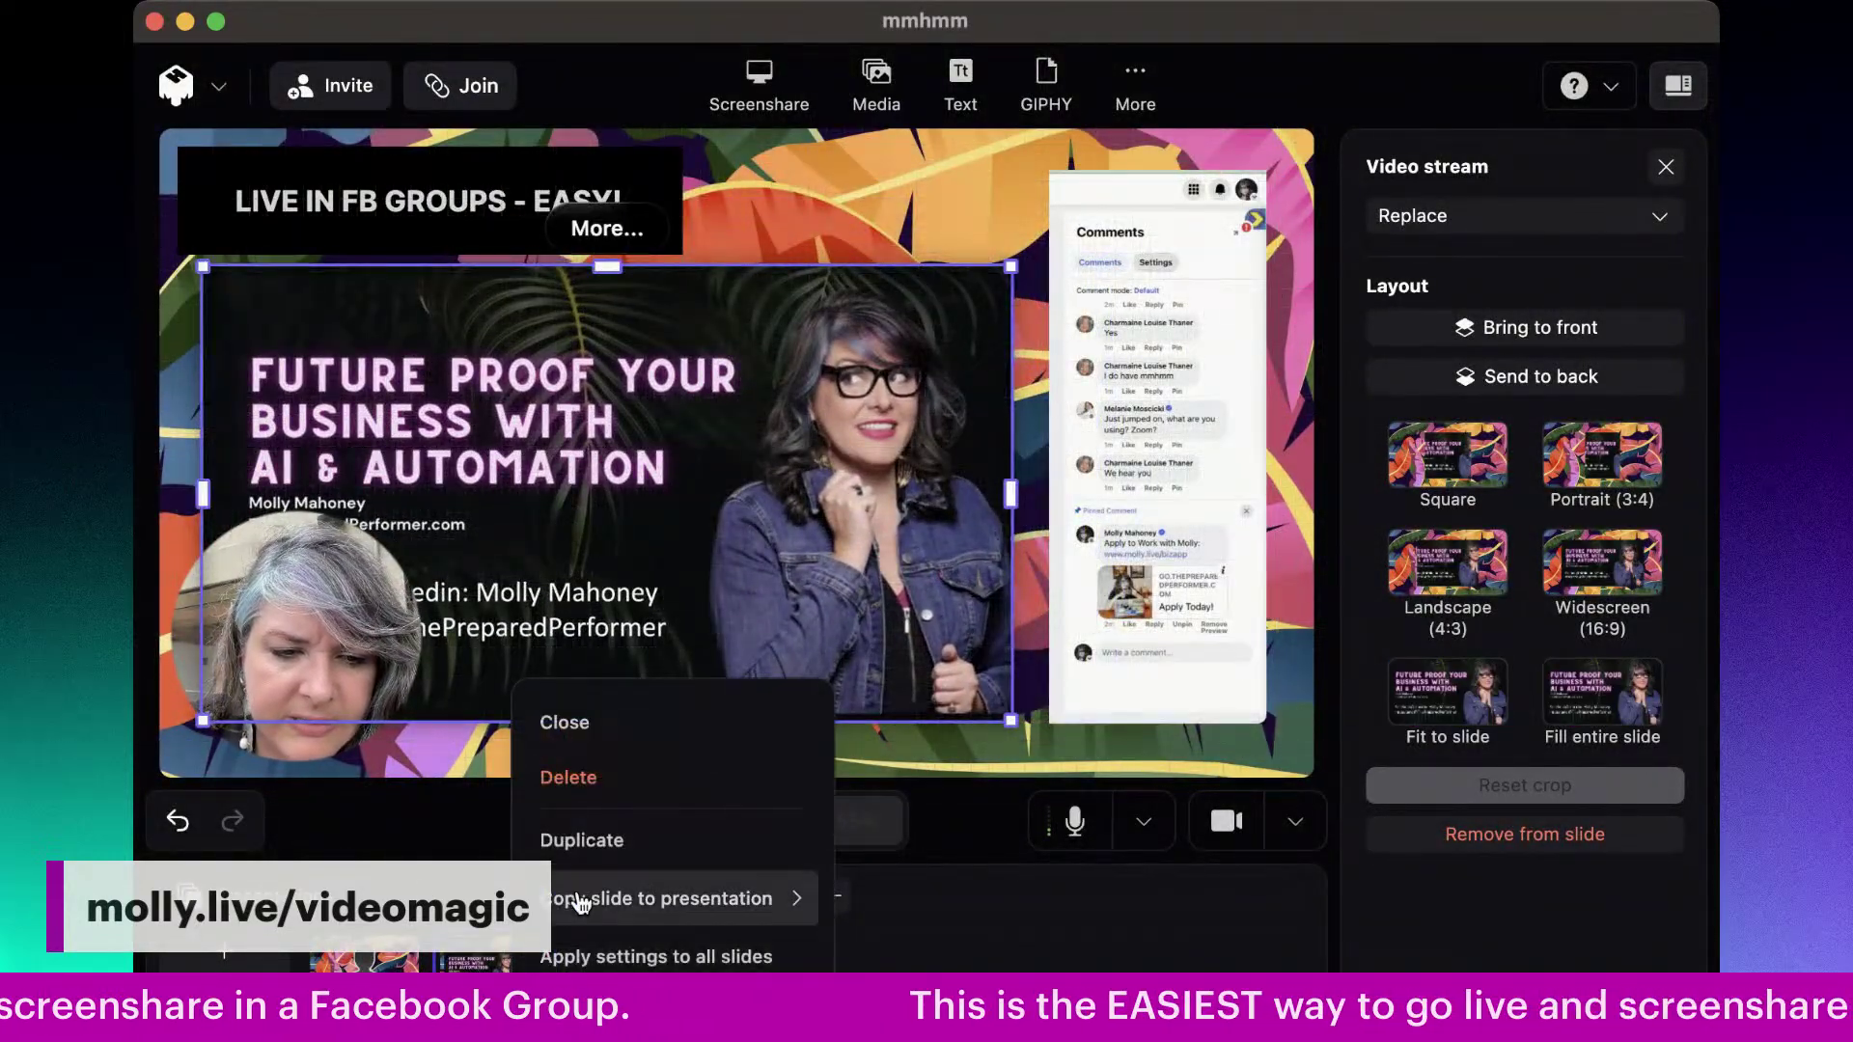
{"action": "key", "text": "Escape"}
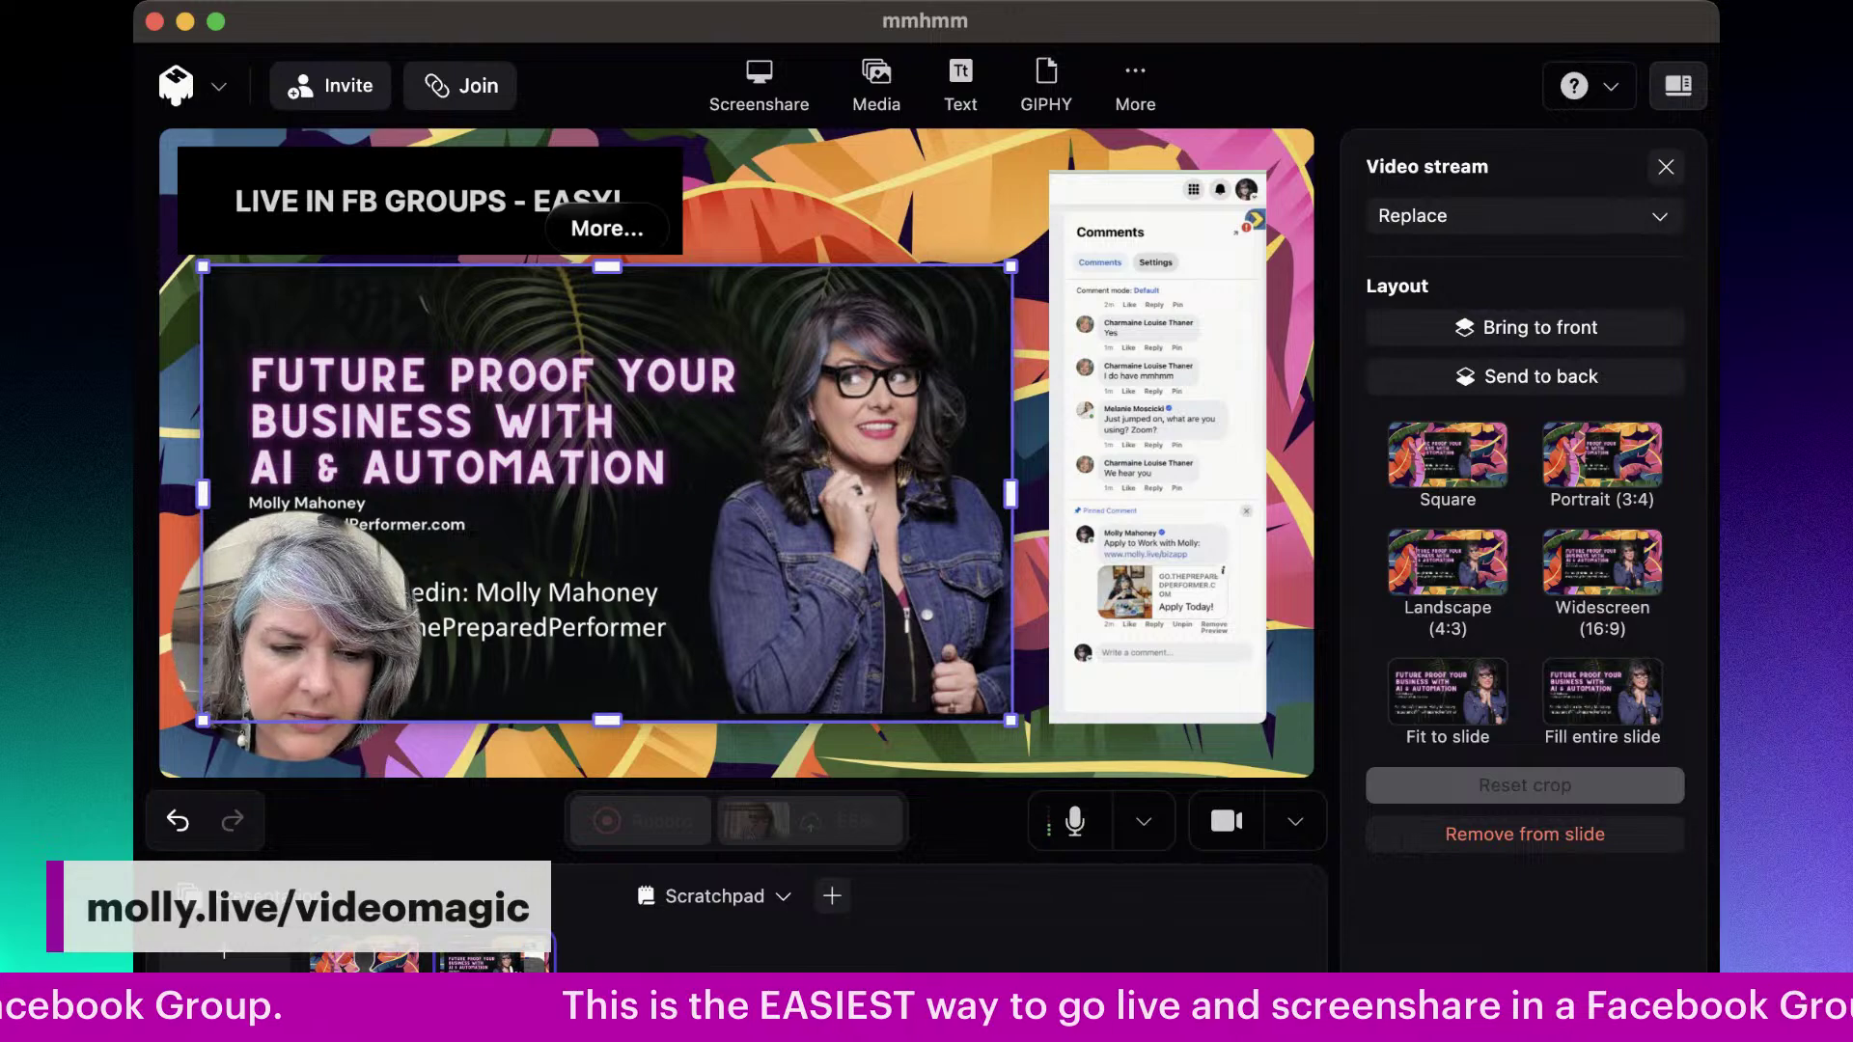
{"action": "left_click", "coordinate": [659, 968]}
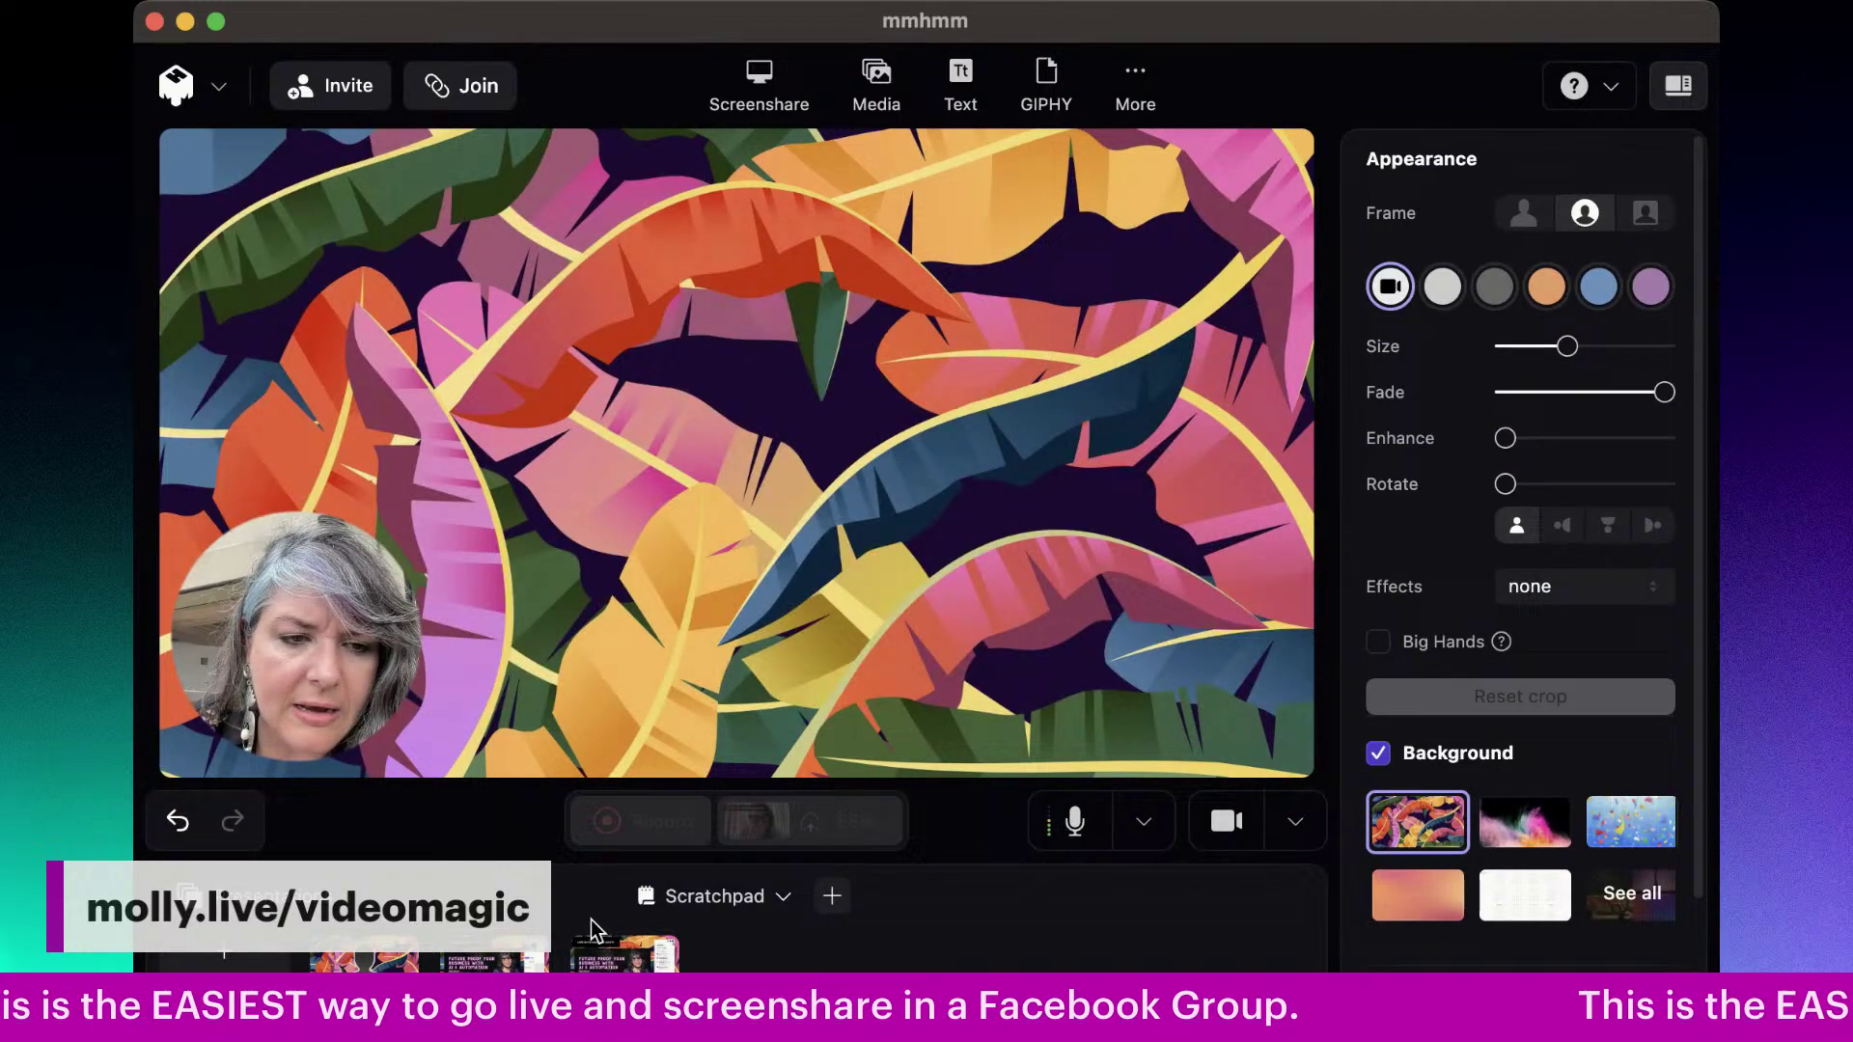
- On the original slide, delete the "LIVE IN FB GROUPS - EASY!" text and move the presentation screenshare up, slightly enlarged
{"action": "left_click", "coordinate": [486, 955]}
{"action": "left_click", "coordinate": [575, 201]}
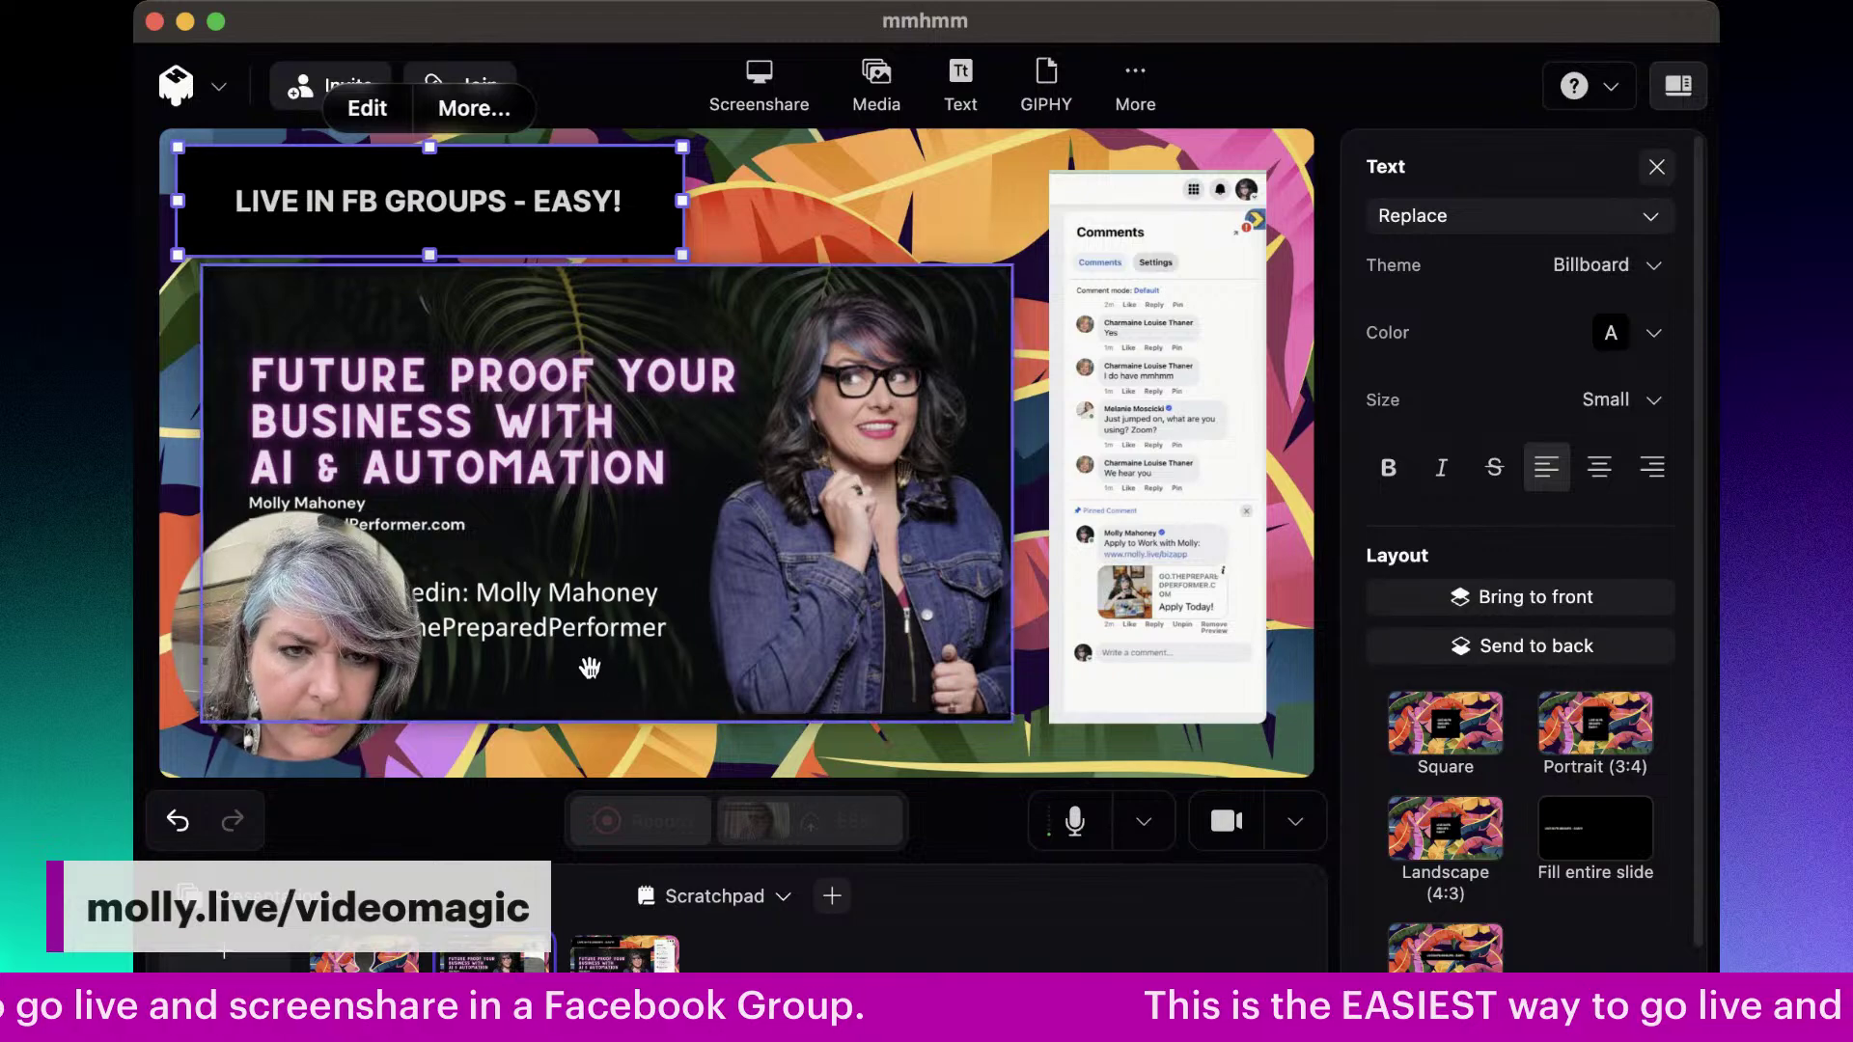
{"action": "key", "text": "Delete"}
{"action": "left_click_drag", "start_coordinate": [623, 260], "coordinate": [623, 164]}
{"action": "left_click_drag", "start_coordinate": [1000, 623], "coordinate": [1051, 652]}
- Crop the comments screenshare at its top and bottom edges and move it to the slide's upper-right corner
{"action": "left_click", "coordinate": [1206, 546]}
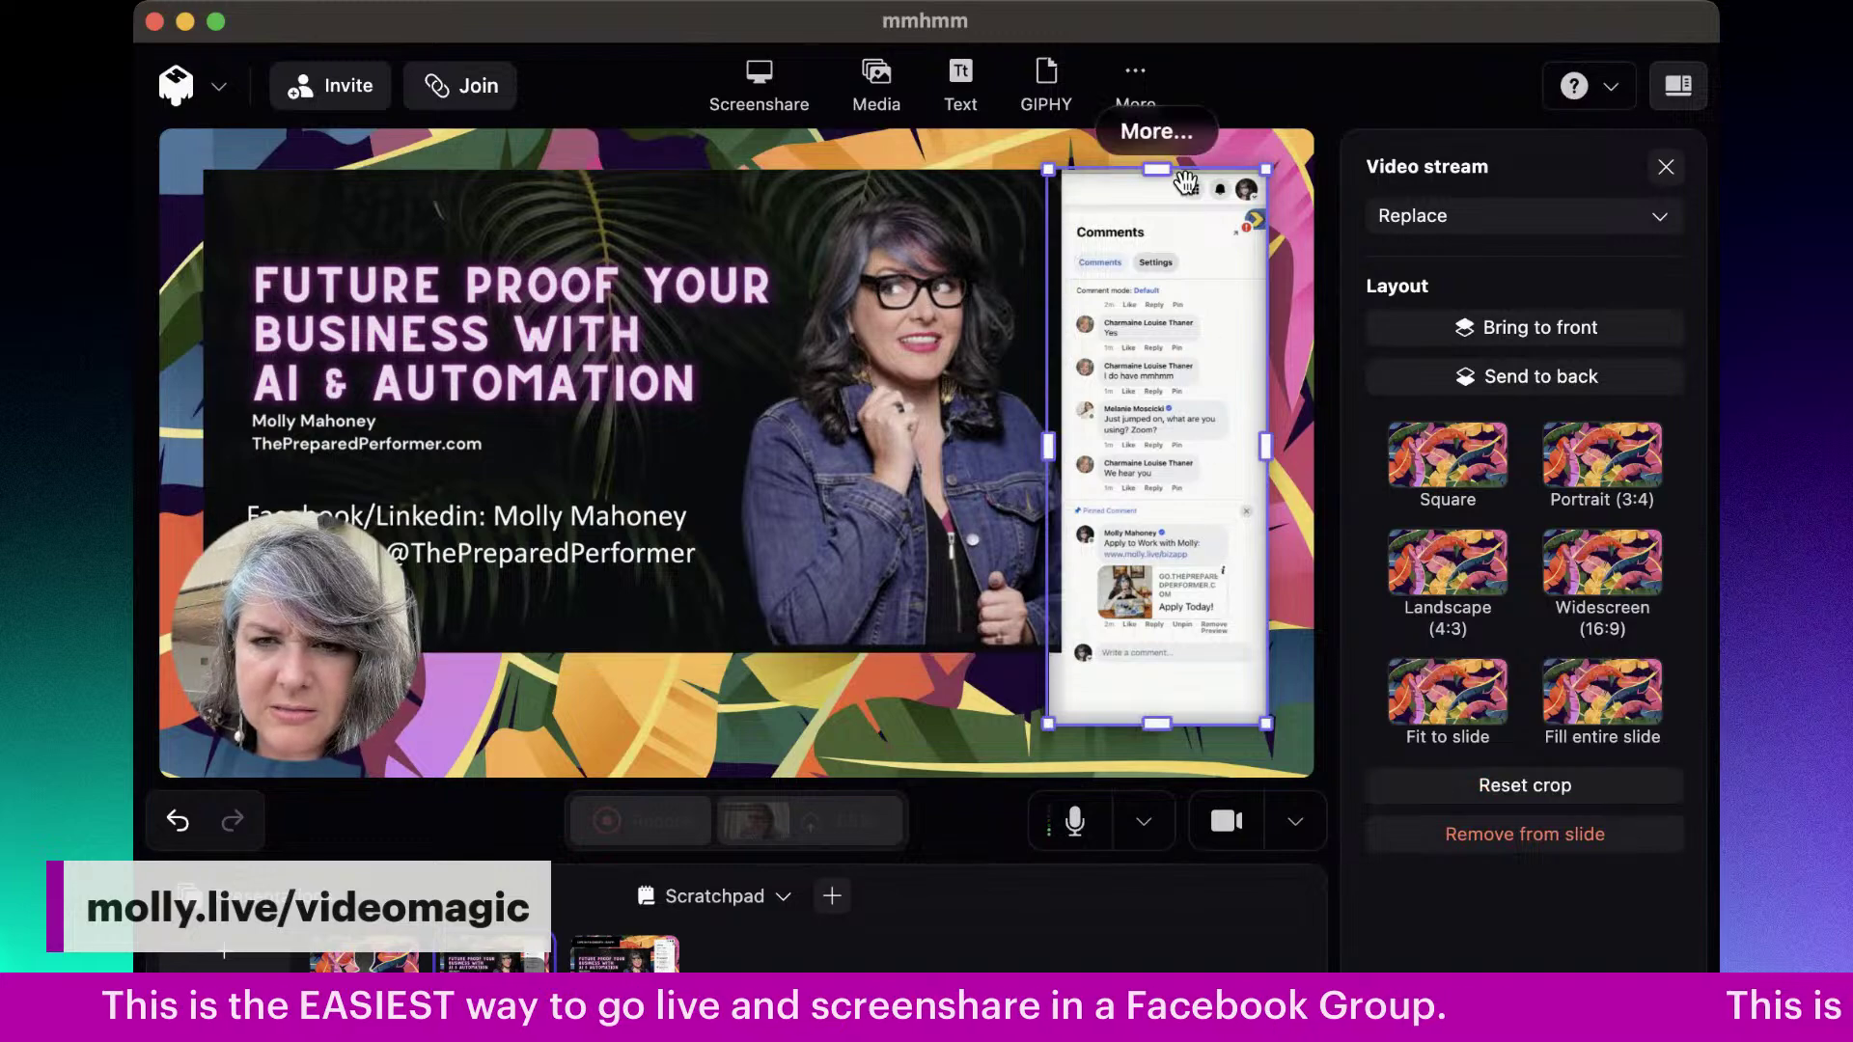
{"action": "left_click_drag", "start_coordinate": [1157, 172], "coordinate": [1171, 304]}
{"action": "left_click_drag", "start_coordinate": [1170, 422], "coordinate": [1213, 309]}
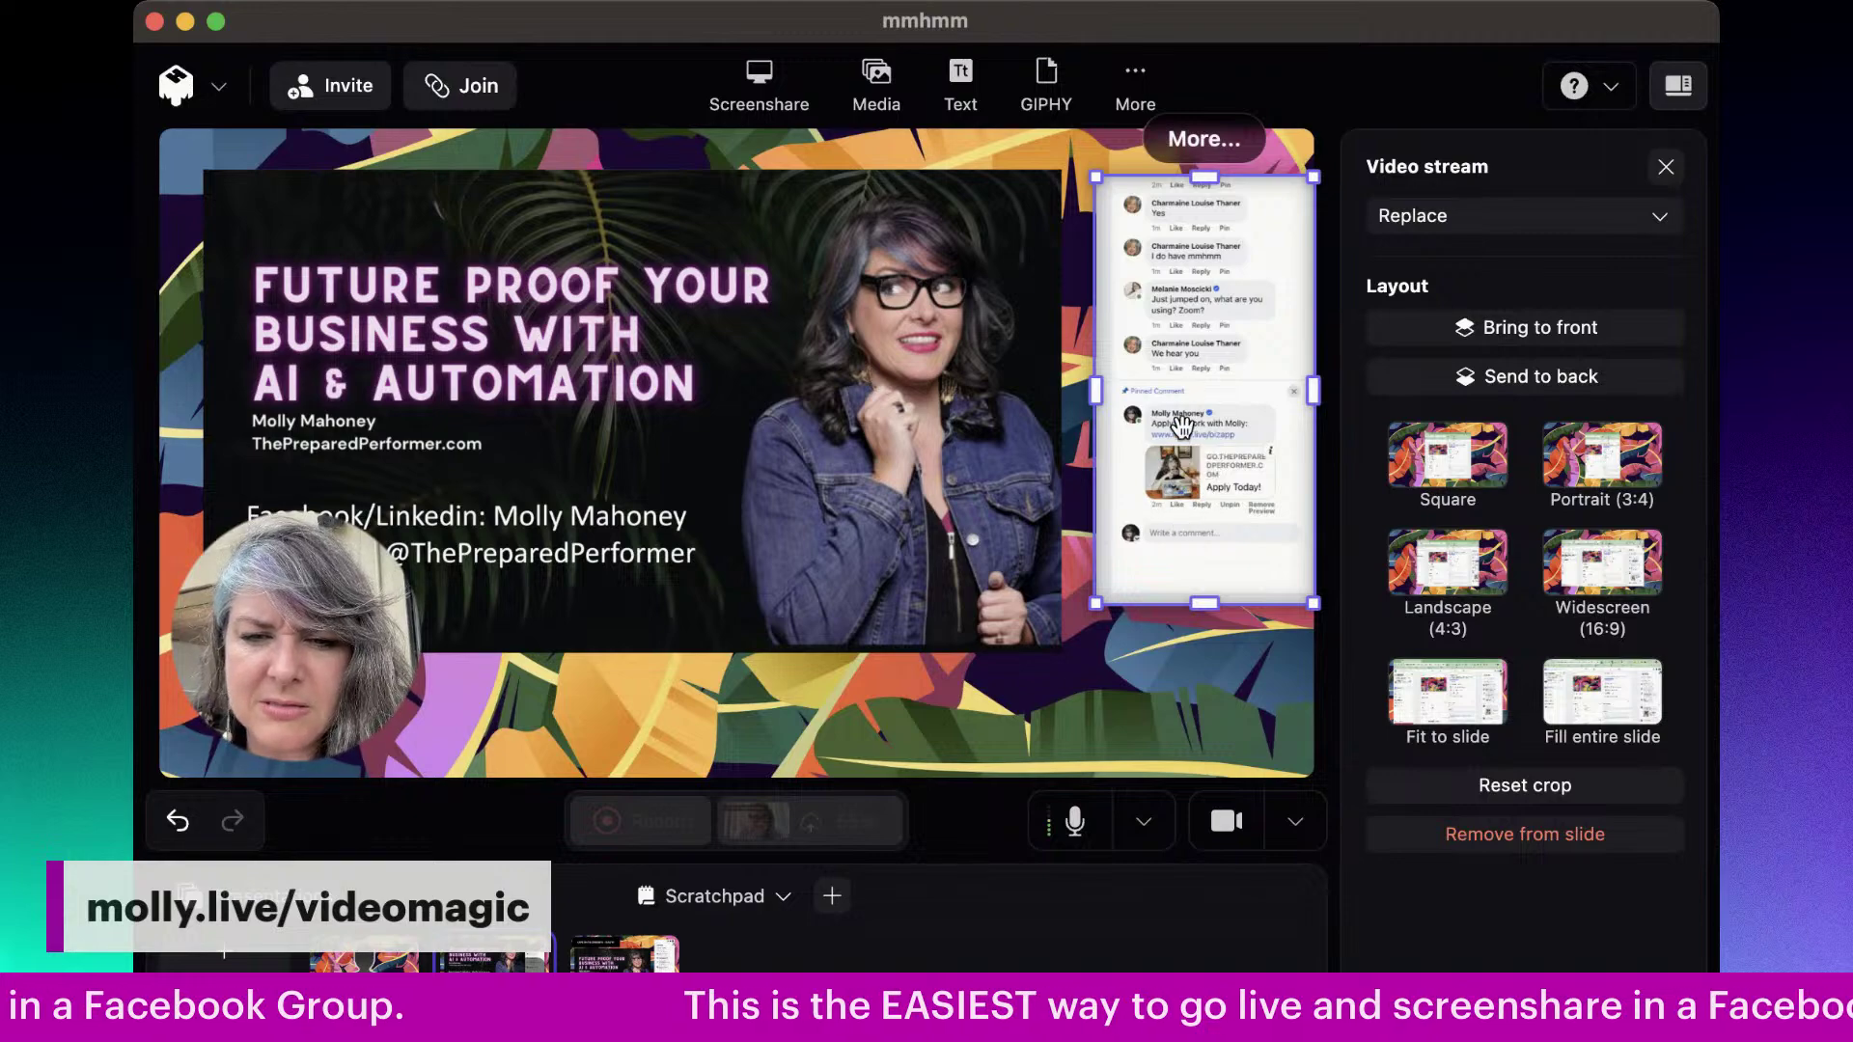
{"action": "left_click_drag", "start_coordinate": [1205, 604], "coordinate": [1216, 517]}
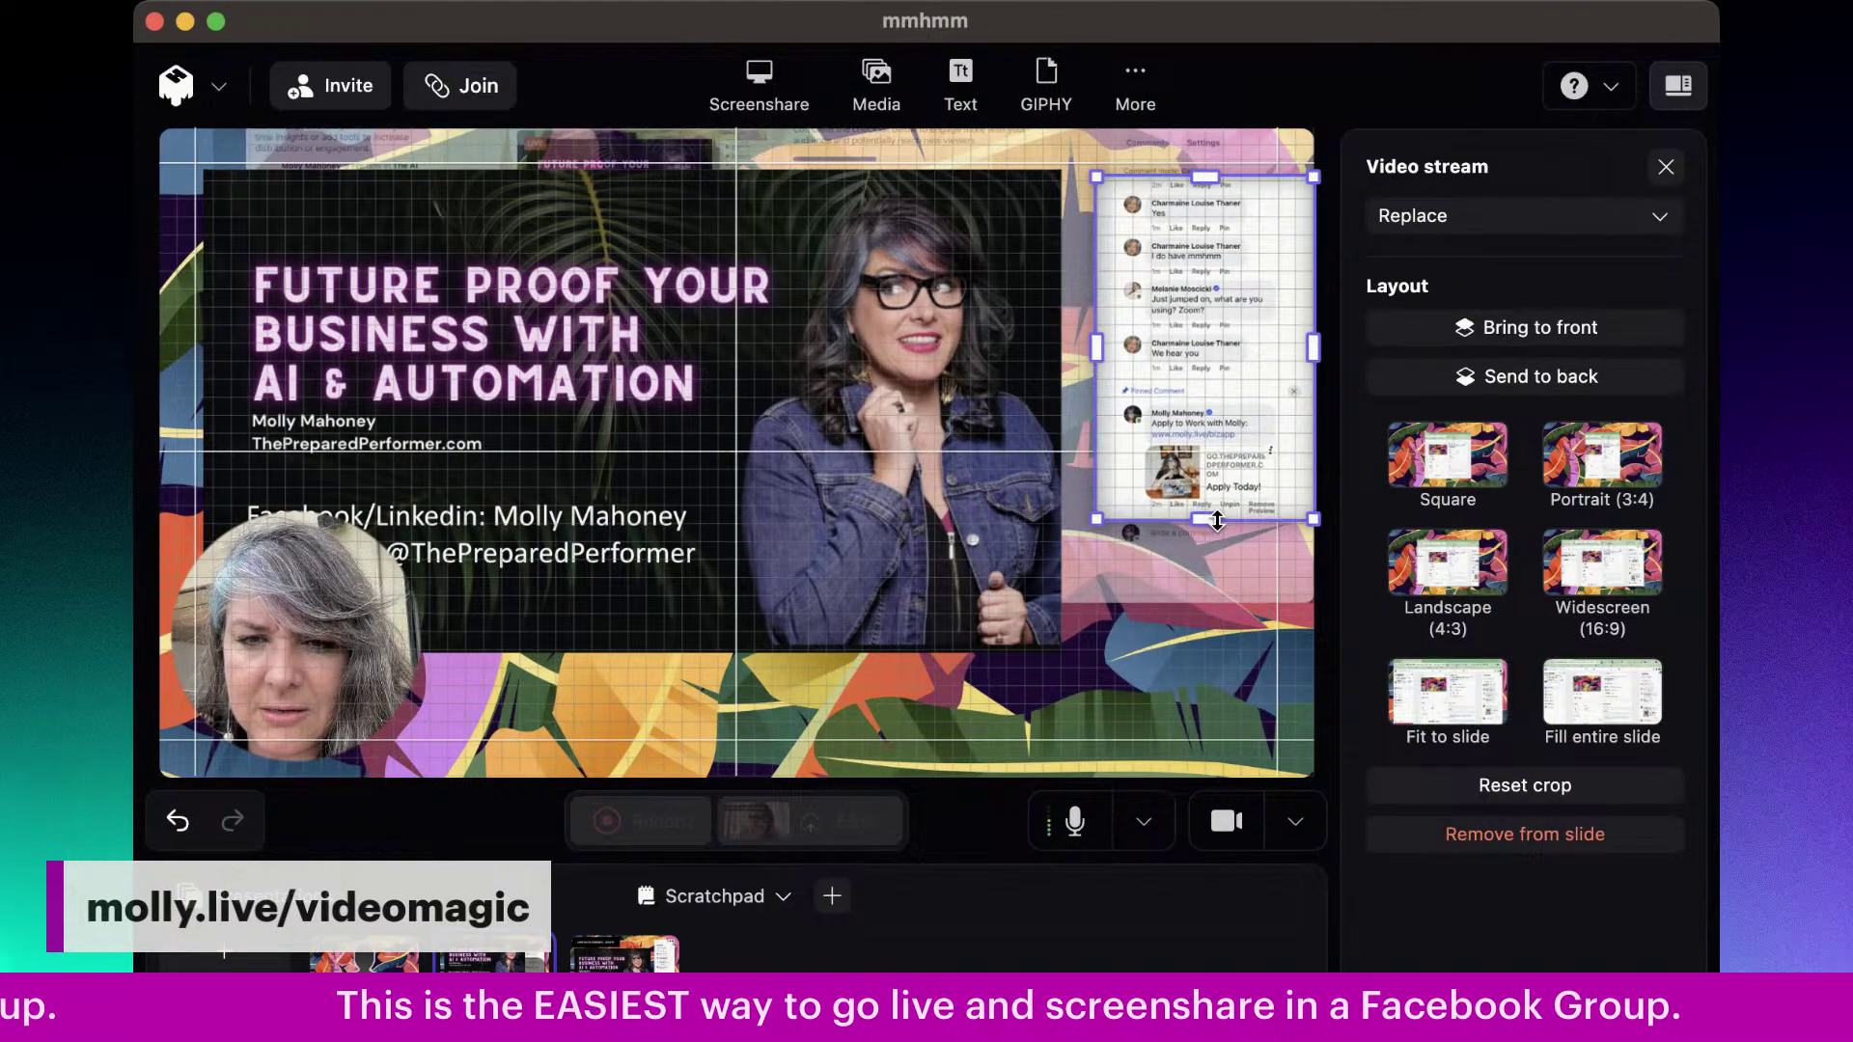
- Enlarge the presentation screenshare and shift it toward the slide's left edge
{"action": "left_click", "coordinate": [803, 554]}
{"action": "left_click_drag", "start_coordinate": [1054, 654], "coordinate": [1157, 710]}
{"action": "mouse_move", "coordinate": [898, 470]}
{"action": "left_mouse_down"}
{"action": "mouse_move", "coordinate": [917, 499]}
{"action": "mouse_move", "coordinate": [903, 490]}
{"action": "left_mouse_up"}
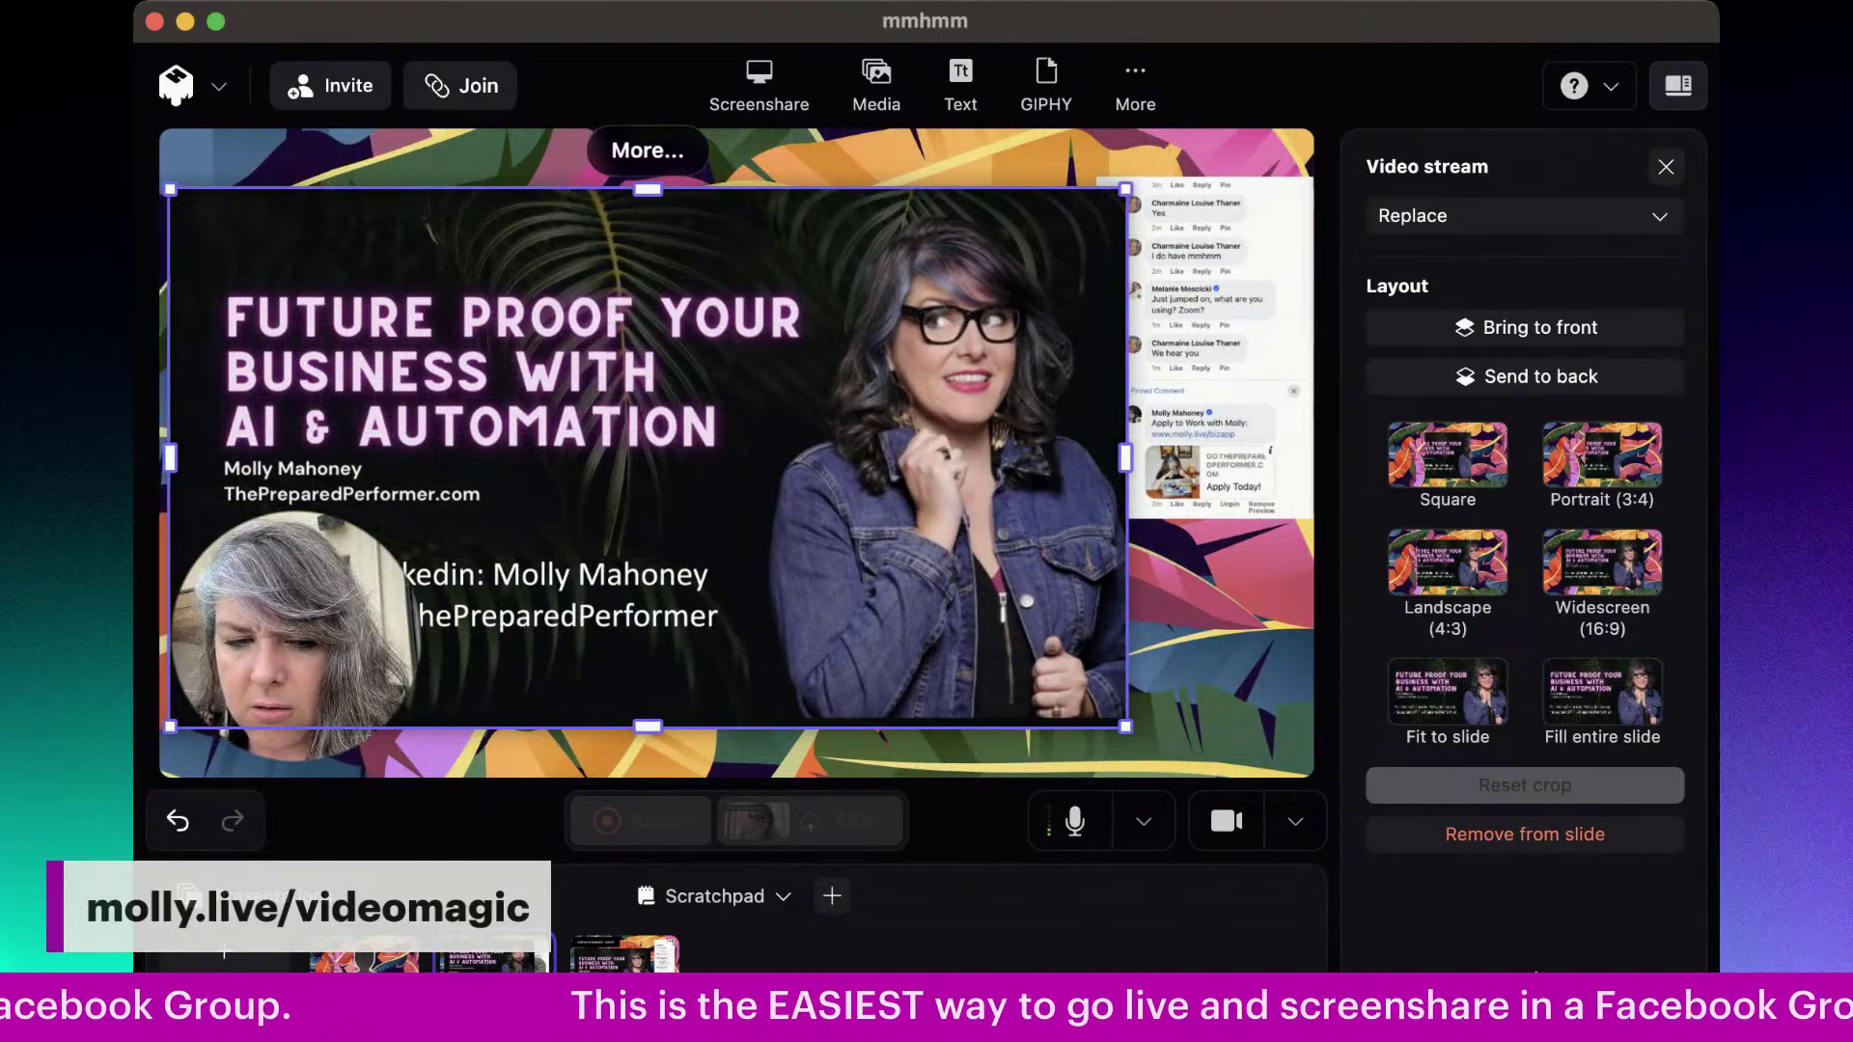
- Switch the presenter to the unframed cutout and place it, slightly larger, in the slide's lower-right corner
{"action": "left_click", "coordinate": [1667, 162]}
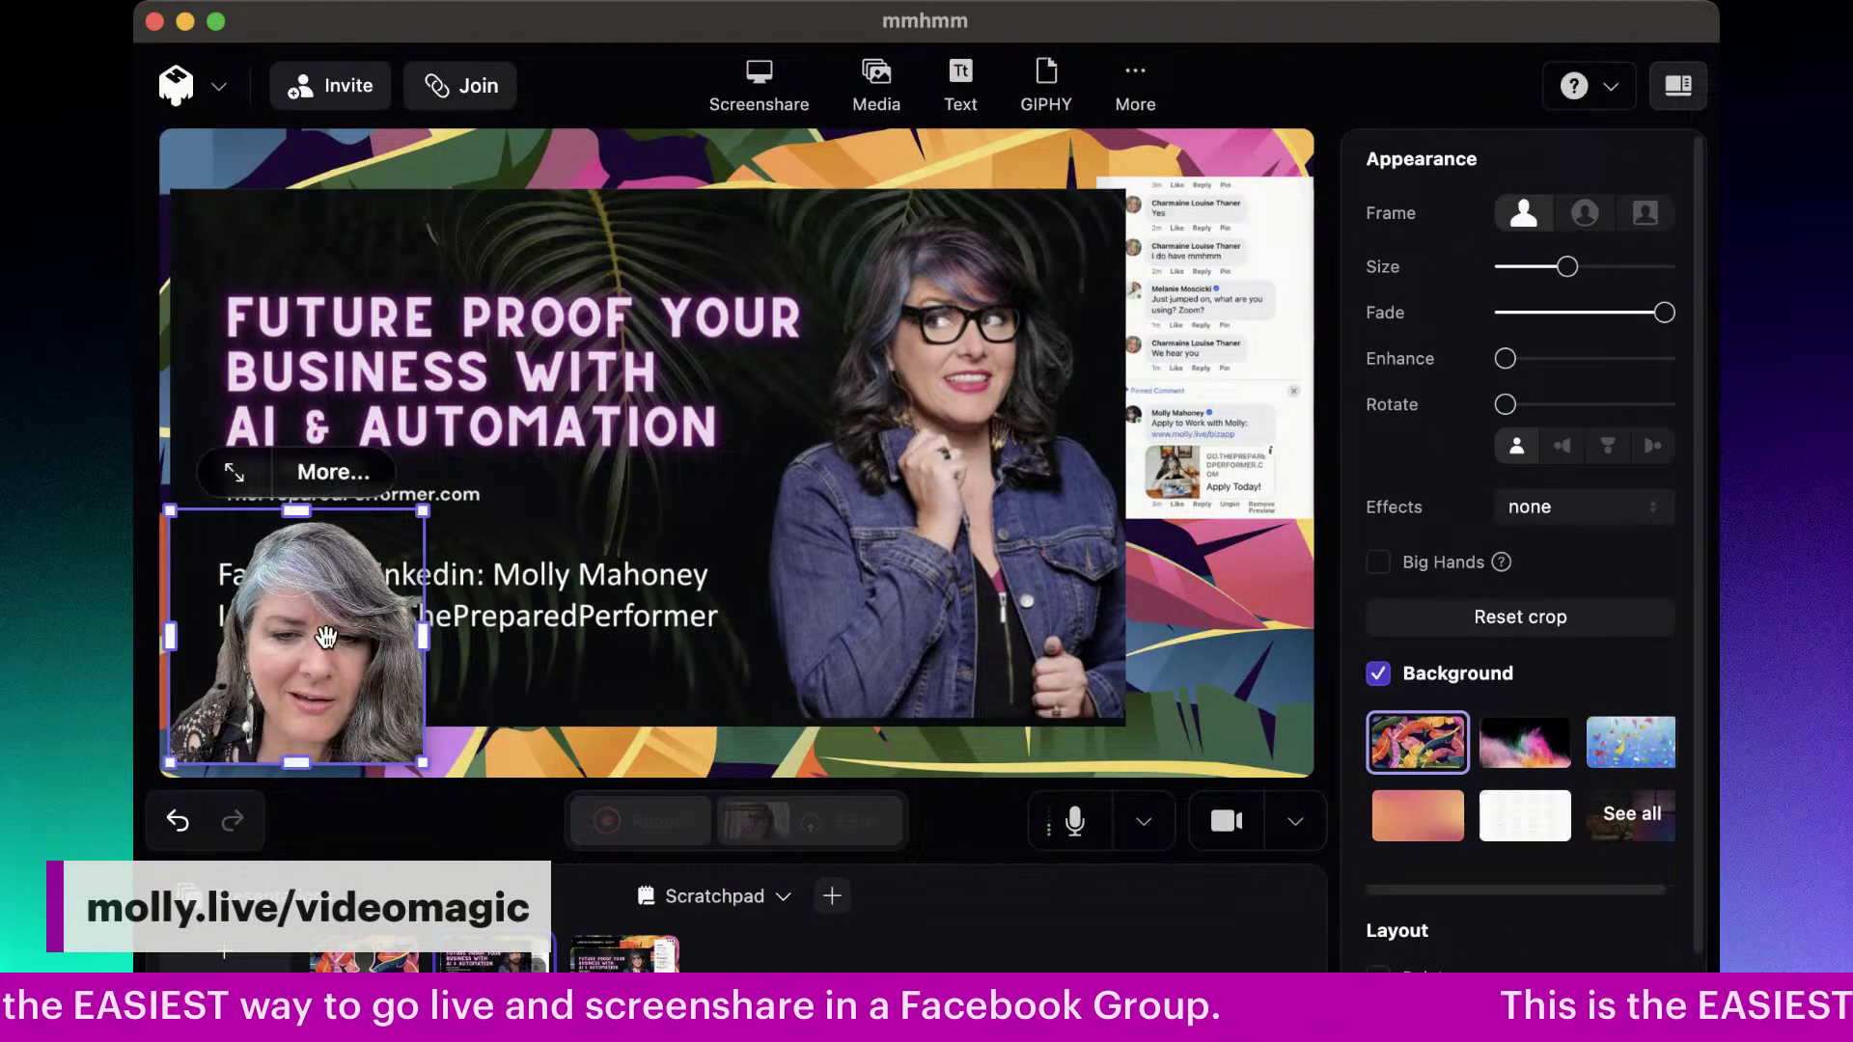
{"action": "left_click_drag", "start_coordinate": [318, 579], "coordinate": [1217, 641]}
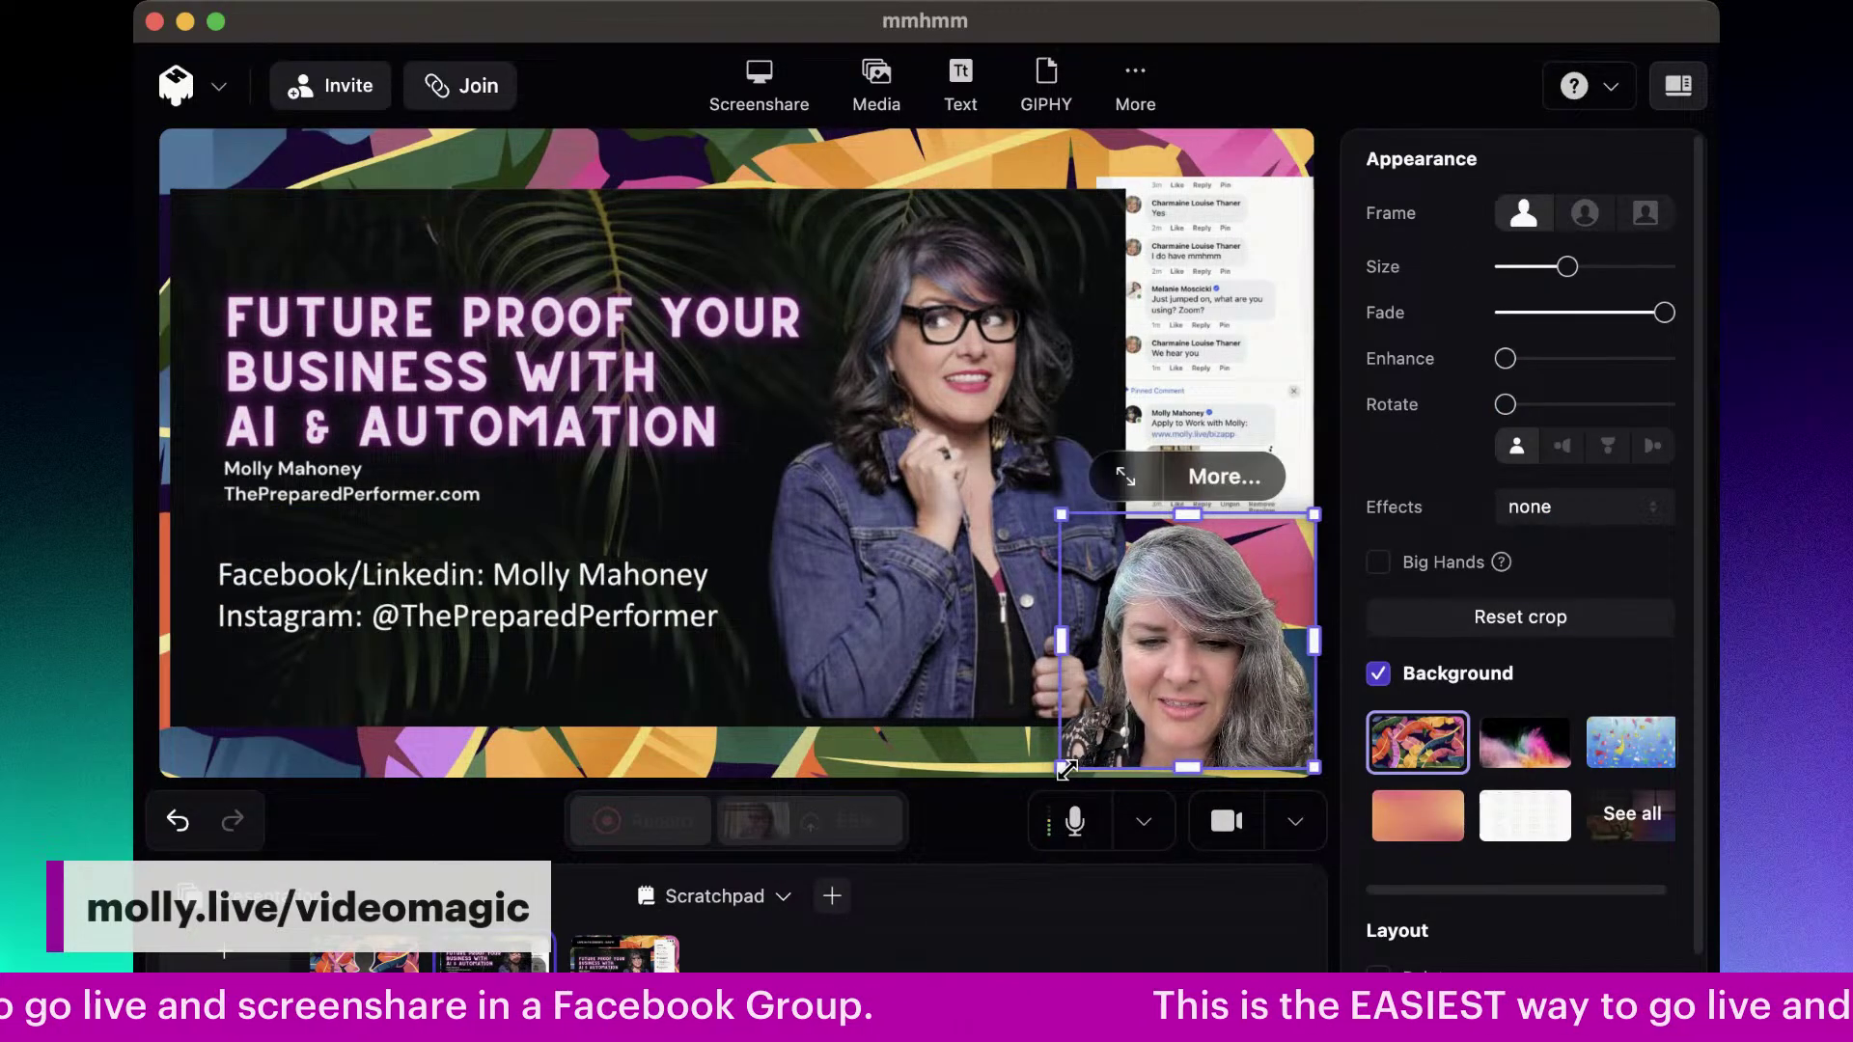
{"action": "mouse_move", "coordinate": [1062, 768]}
{"action": "left_mouse_down"}
{"action": "mouse_move", "coordinate": [994, 782]}
{"action": "mouse_move", "coordinate": [1033, 777]}
{"action": "left_mouse_up"}
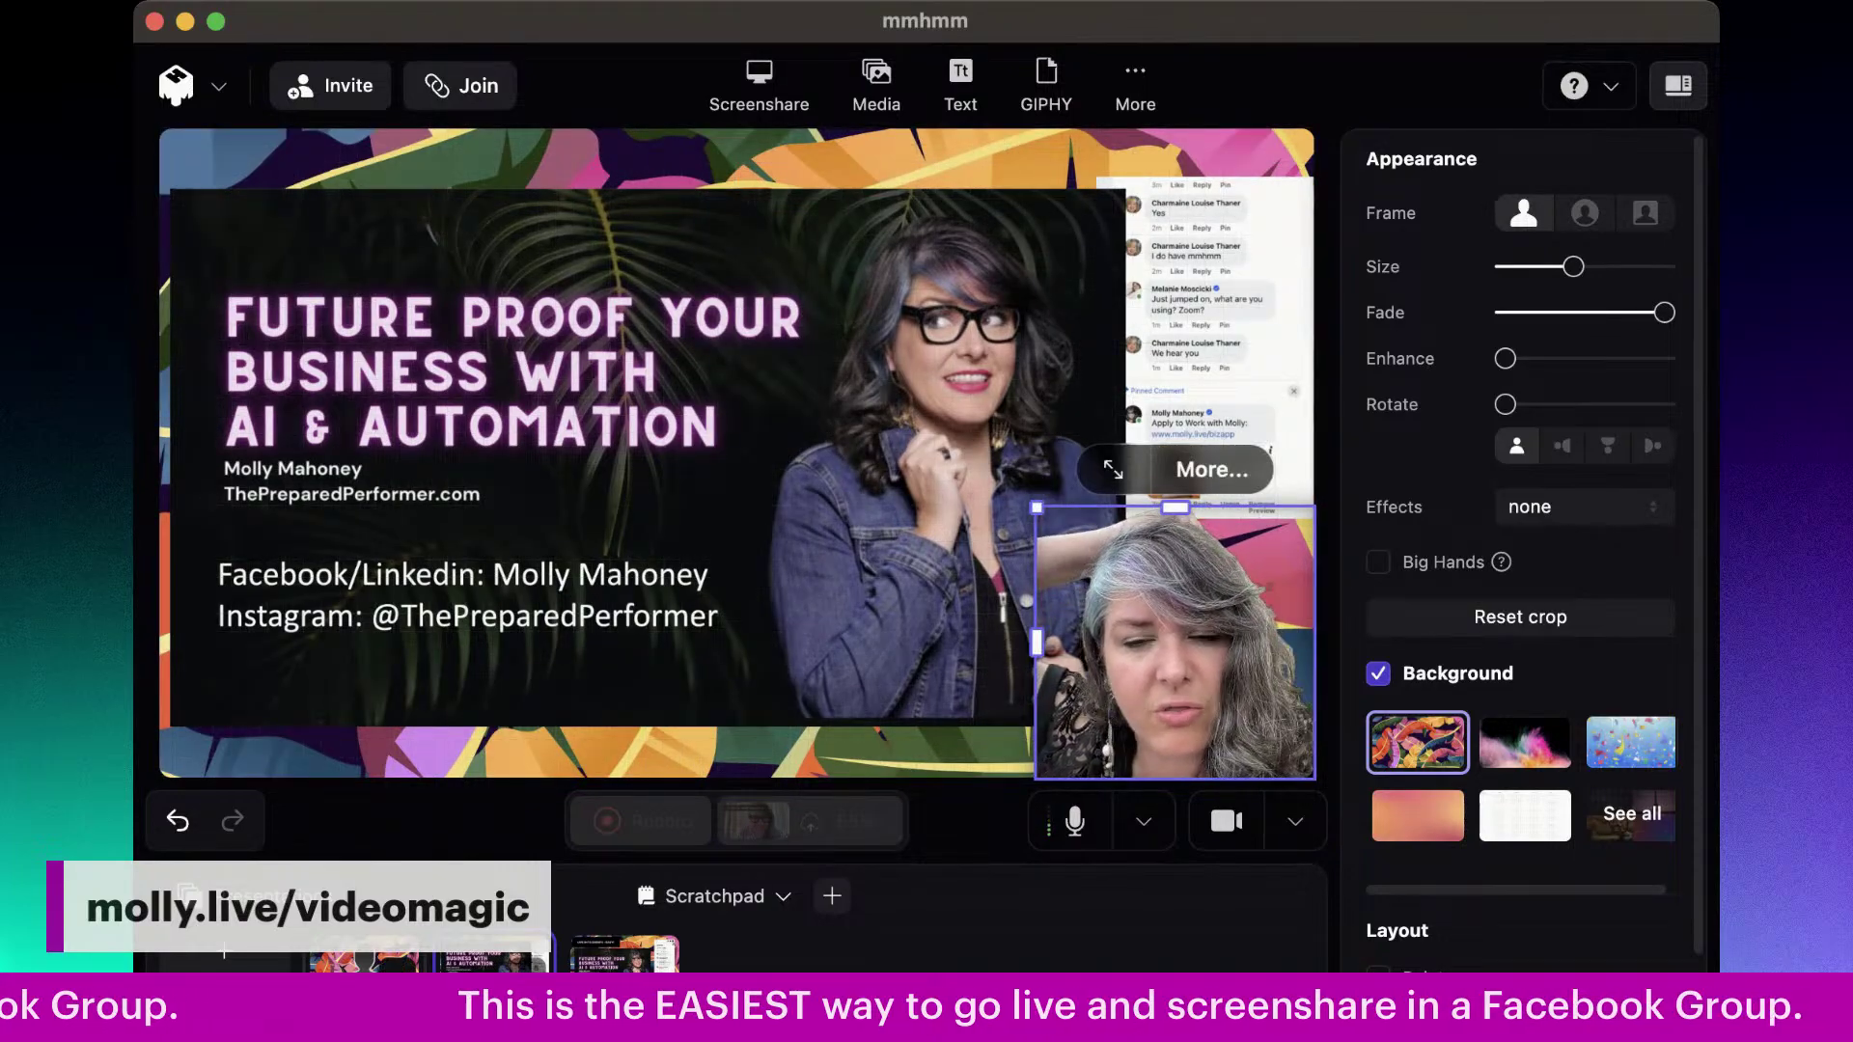
- Shrink the presentation screenshare so it clears the comments and move it up on the slide
{"action": "left_click", "coordinate": [766, 501]}
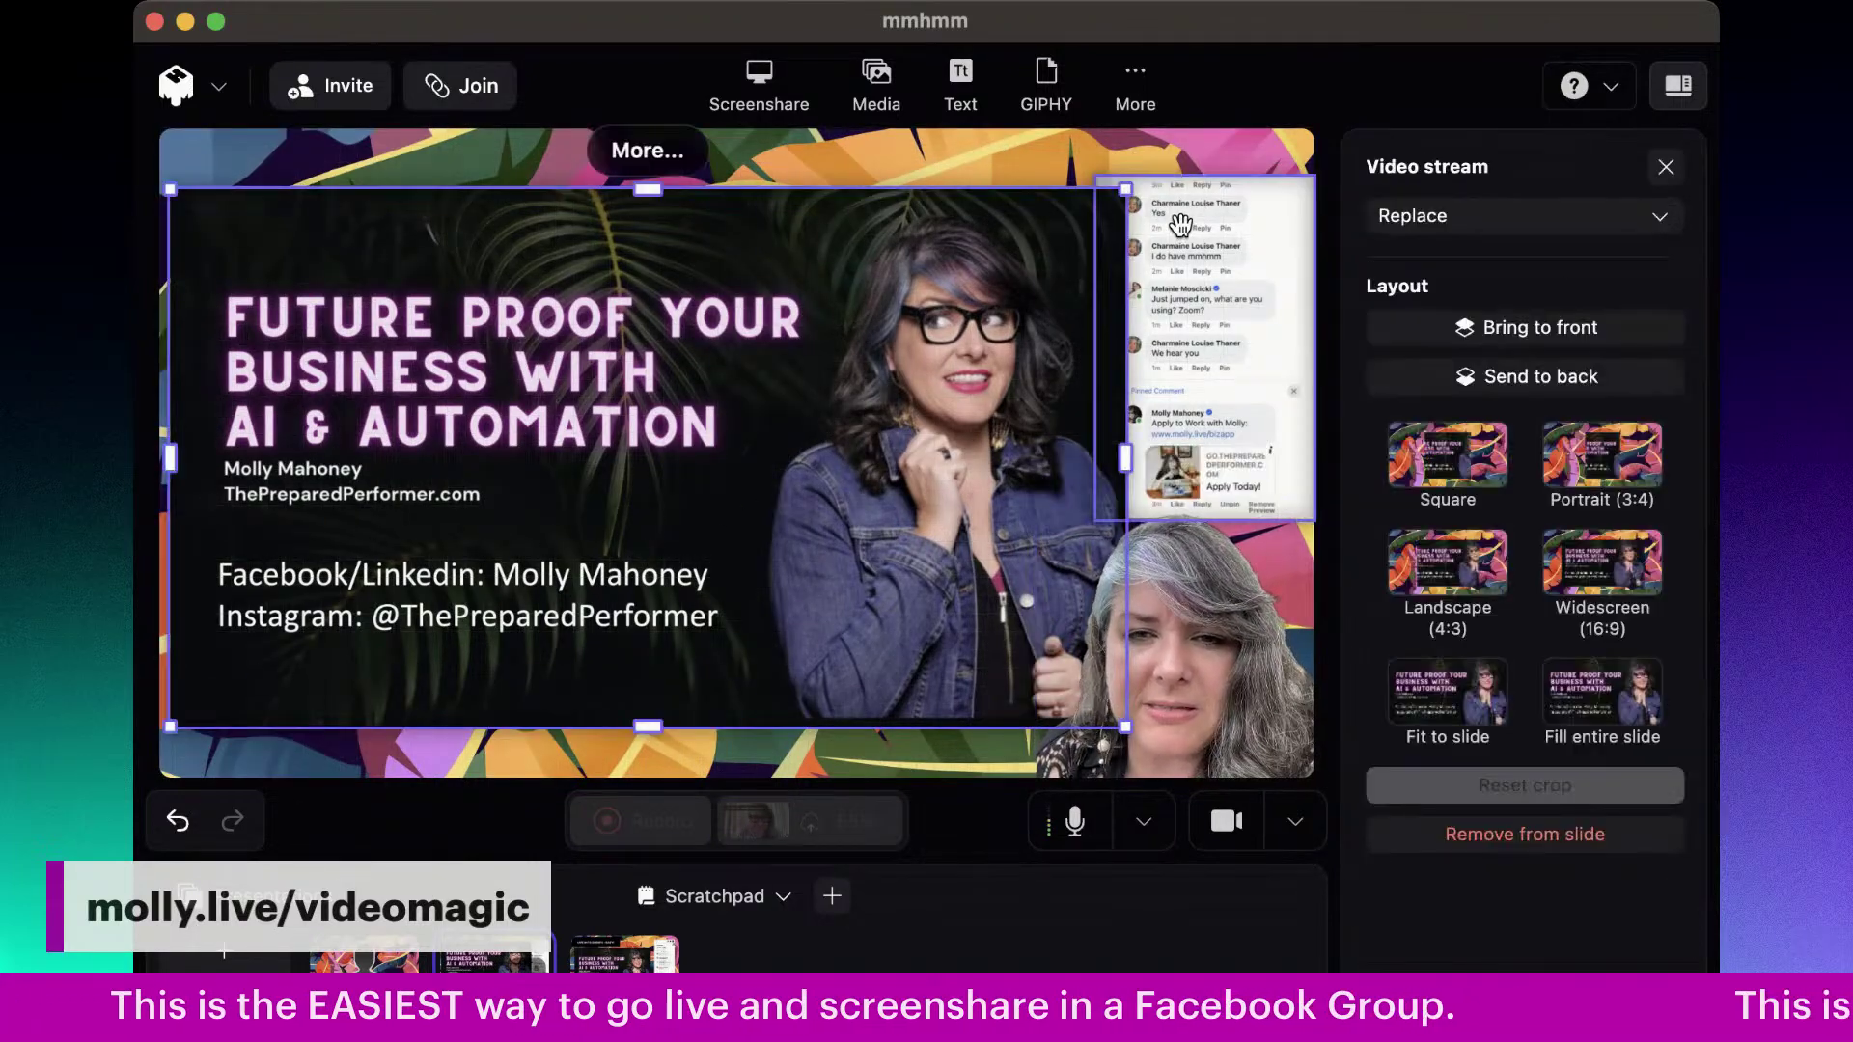
{"action": "left_click_drag", "start_coordinate": [1122, 191], "coordinate": [1060, 239]}
{"action": "left_click_drag", "start_coordinate": [1004, 299], "coordinate": [1004, 256]}
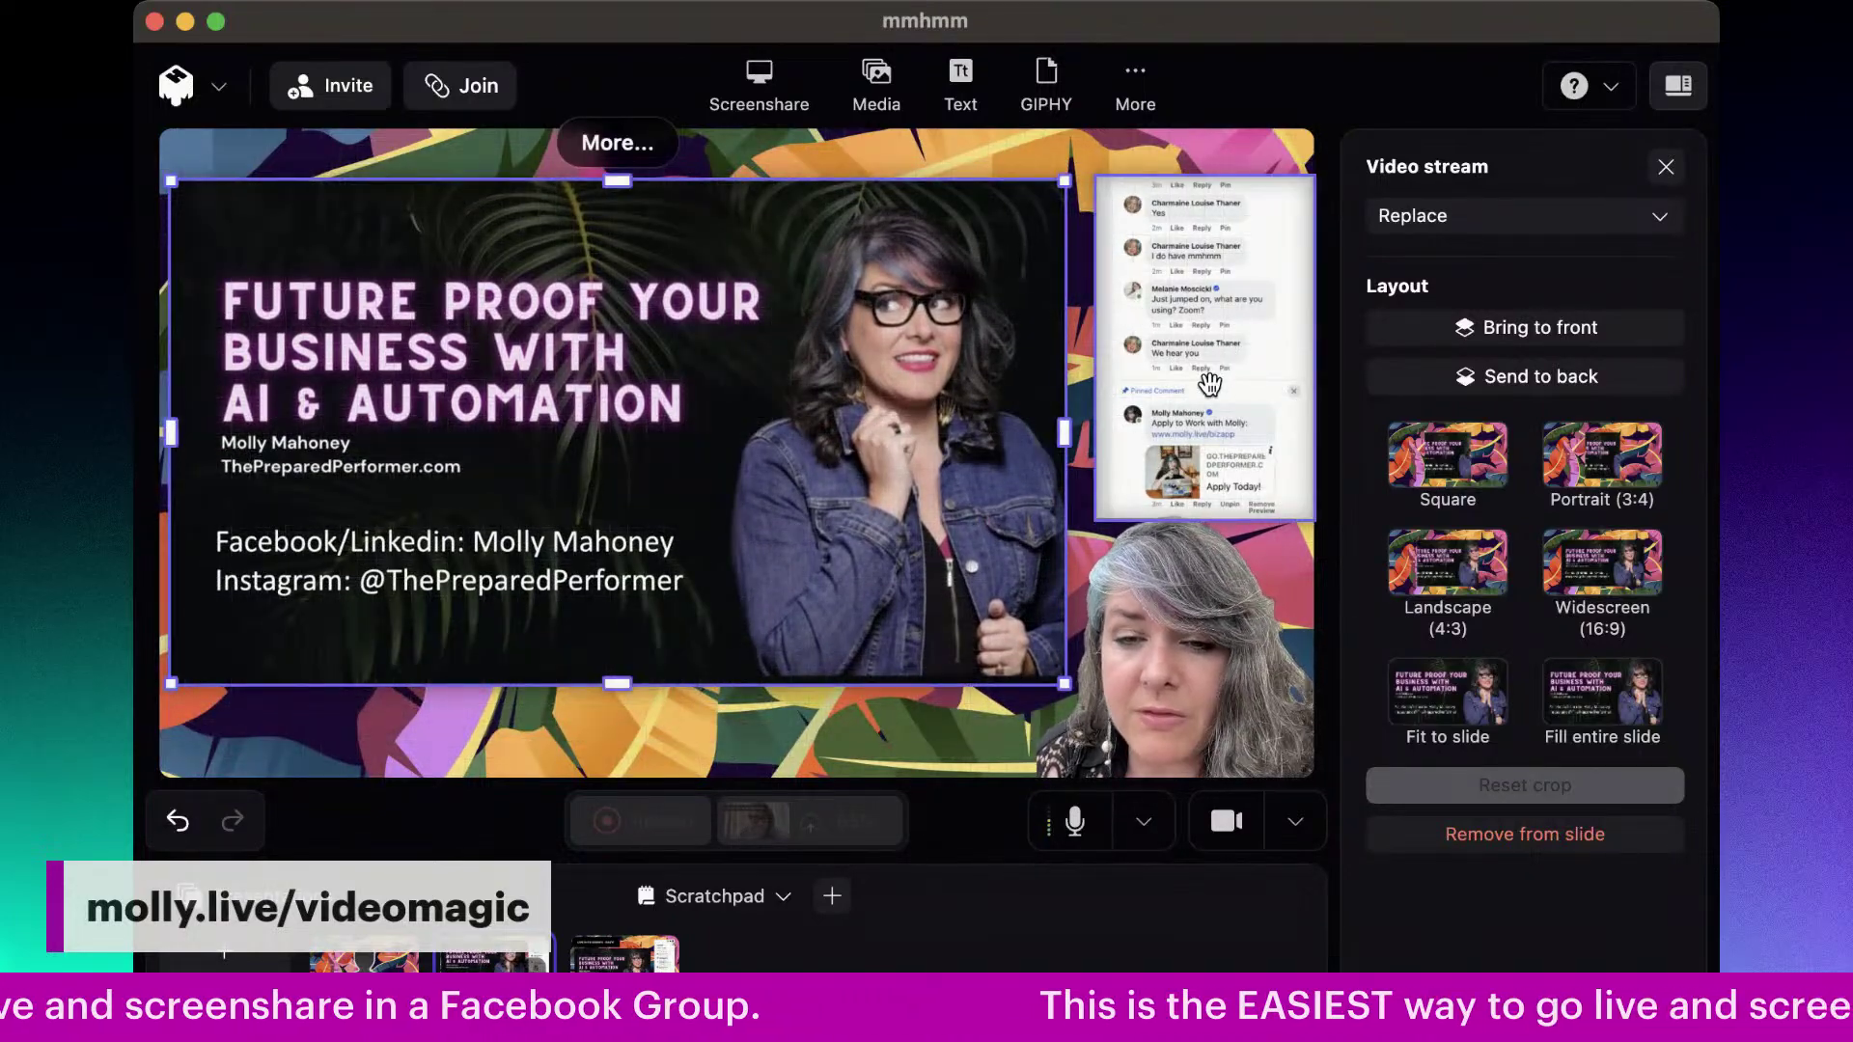
- Shrink the comments screenshare to leave a gap above the presenter, and fine-tune its position and the presentation's
{"action": "mouse_move", "coordinate": [1221, 380]}
{"action": "left_mouse_down"}
{"action": "mouse_move", "coordinate": [1201, 376]}
{"action": "mouse_move", "coordinate": [1220, 380]}
{"action": "left_mouse_up"}
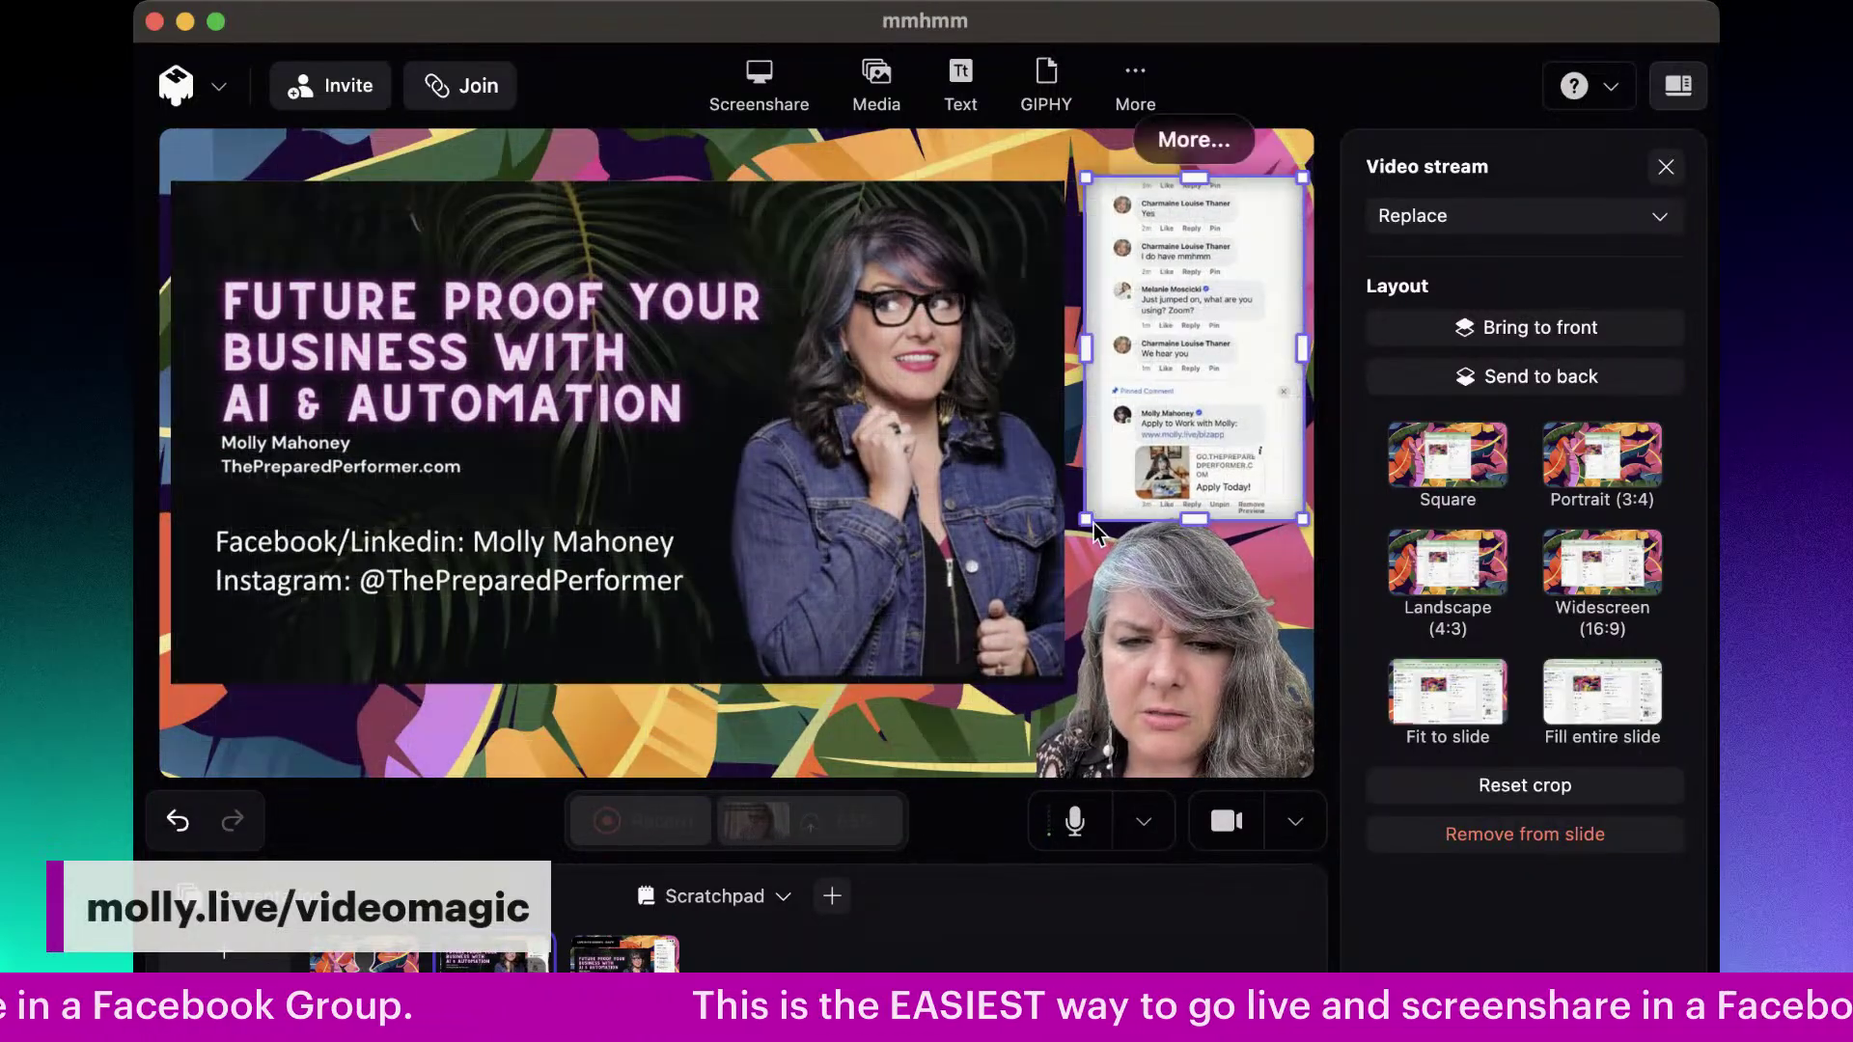
{"action": "left_click_drag", "start_coordinate": [1093, 523], "coordinate": [1103, 503]}
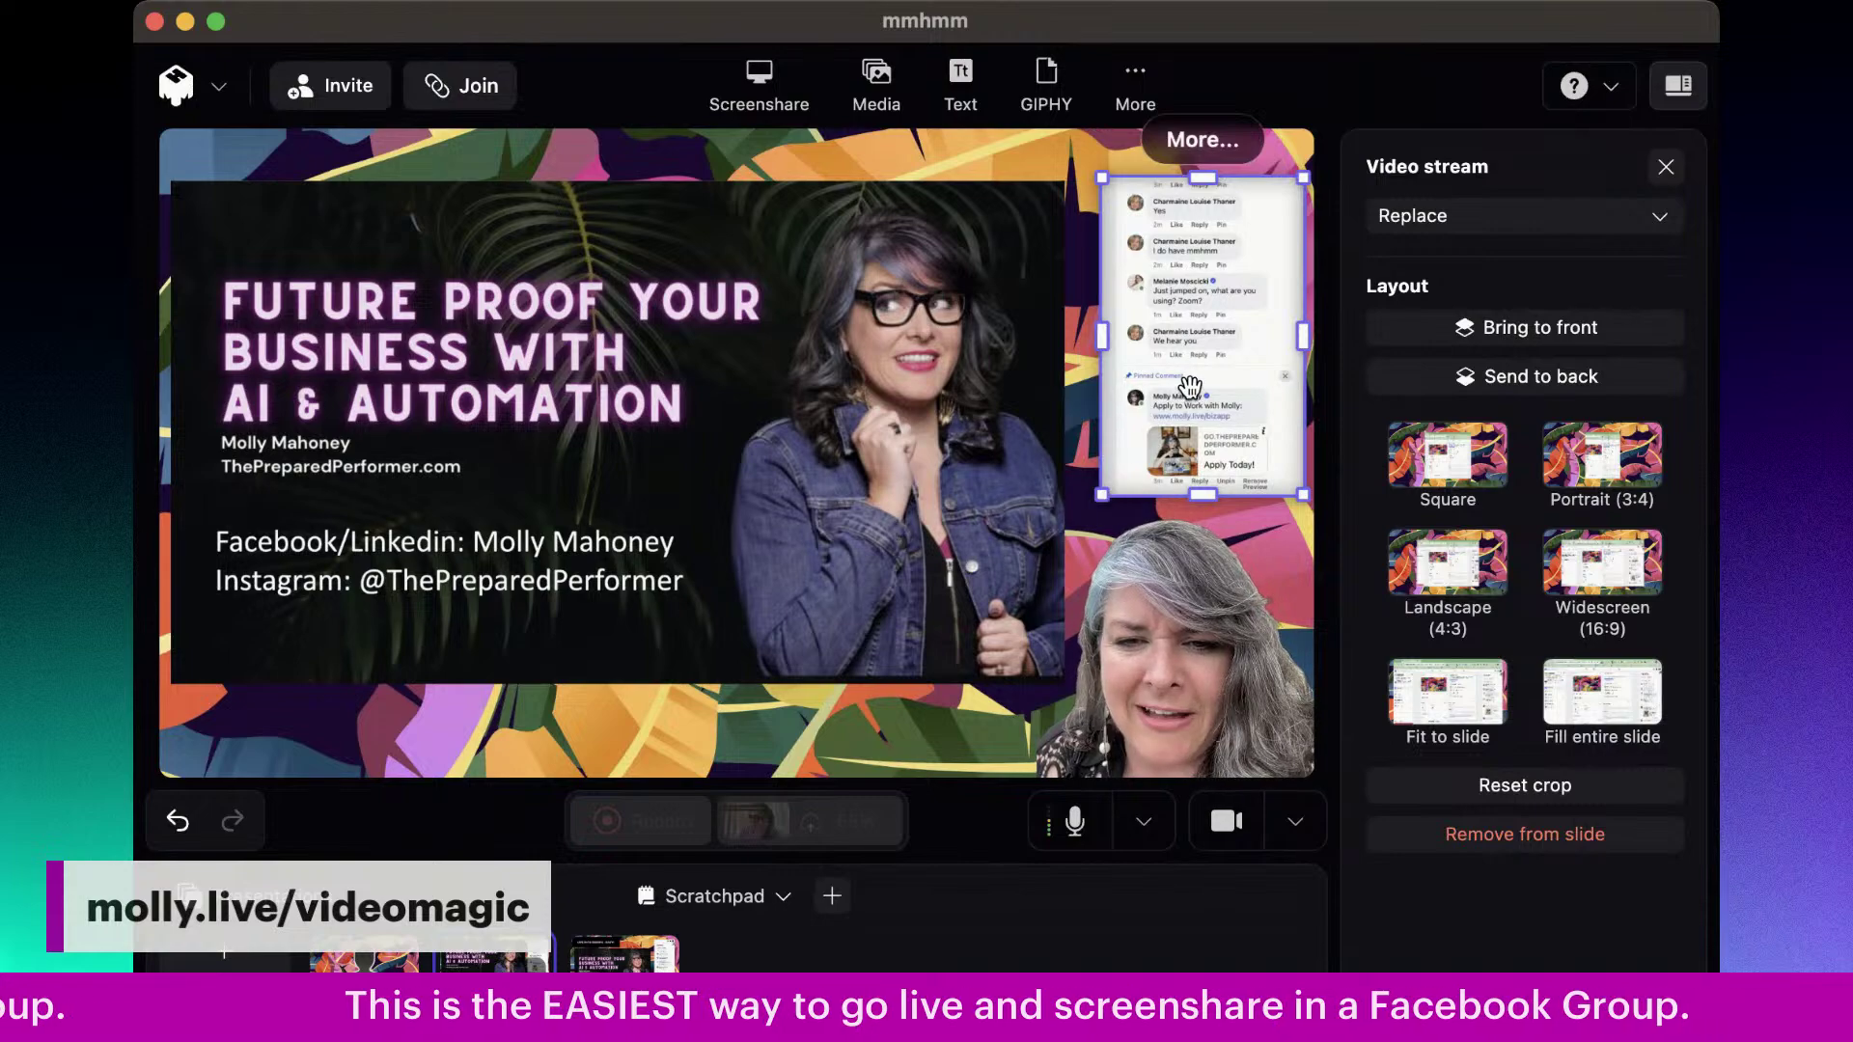
{"action": "left_click_drag", "start_coordinate": [1189, 386], "coordinate": [1189, 390]}
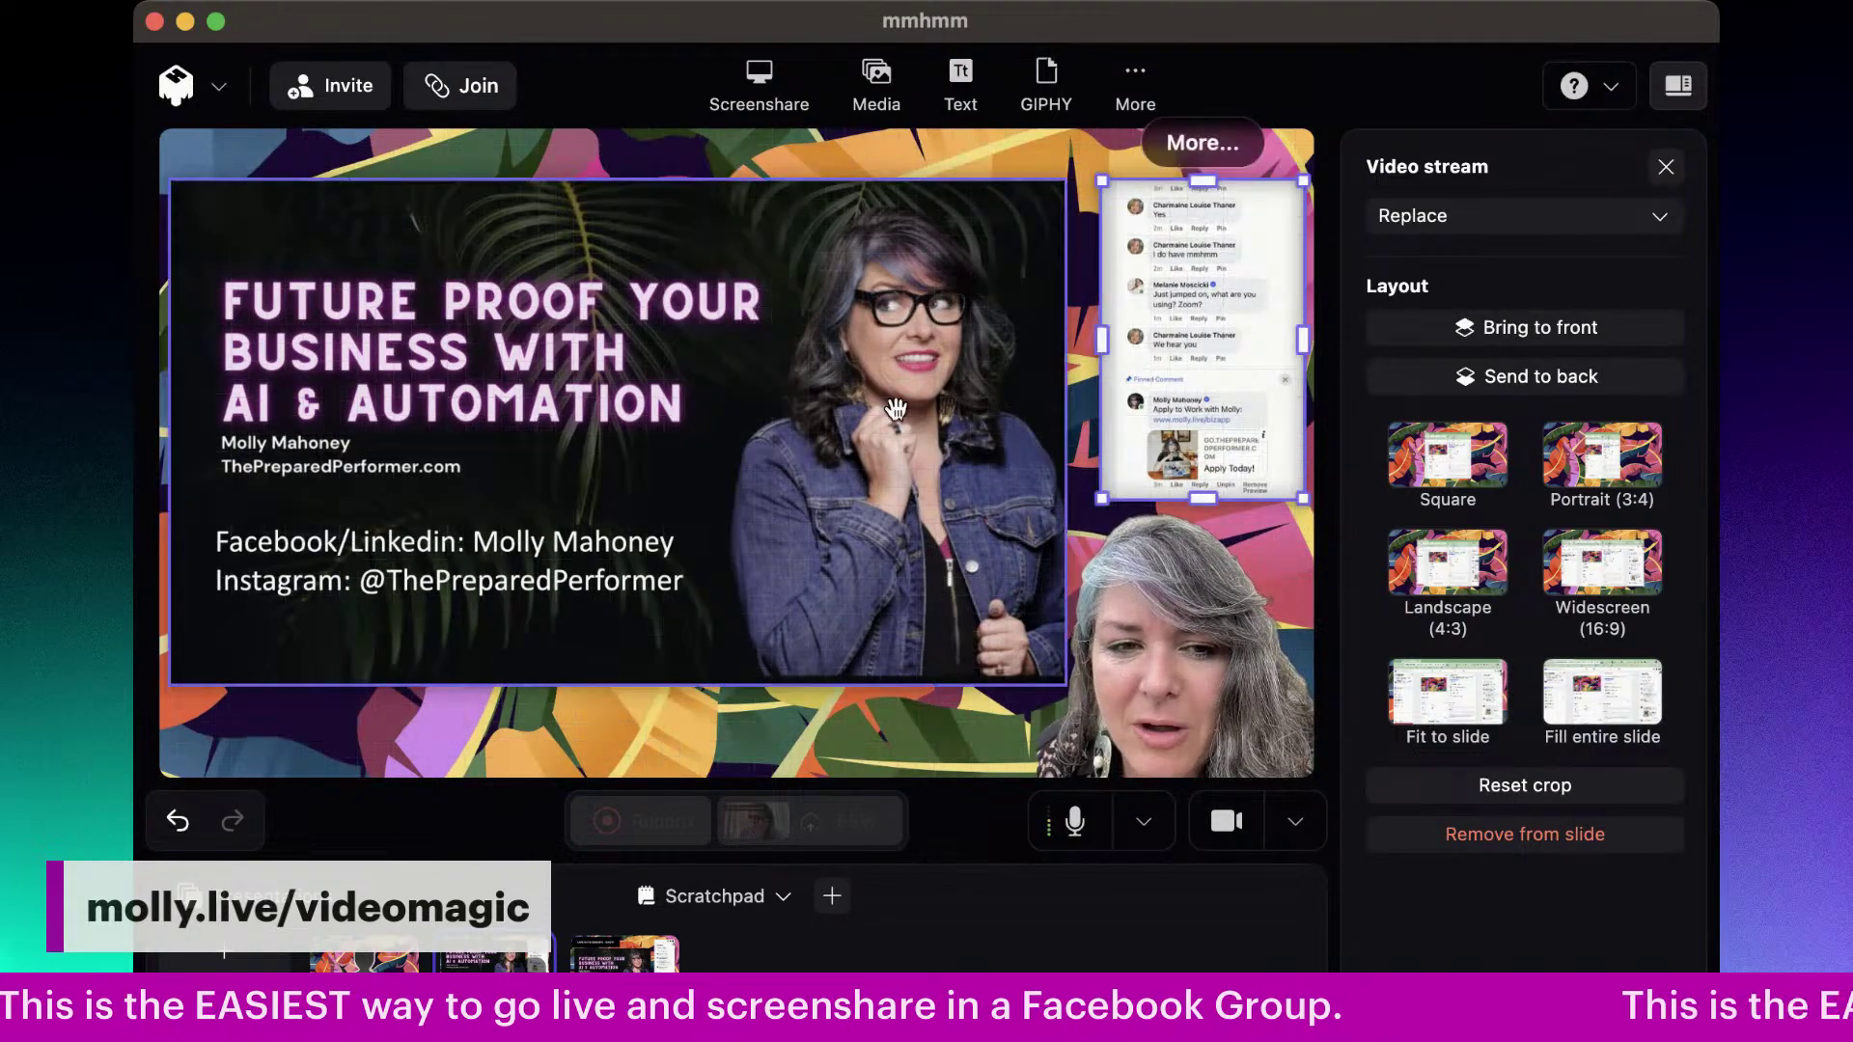
{"action": "left_click_drag", "start_coordinate": [897, 410], "coordinate": [900, 399]}
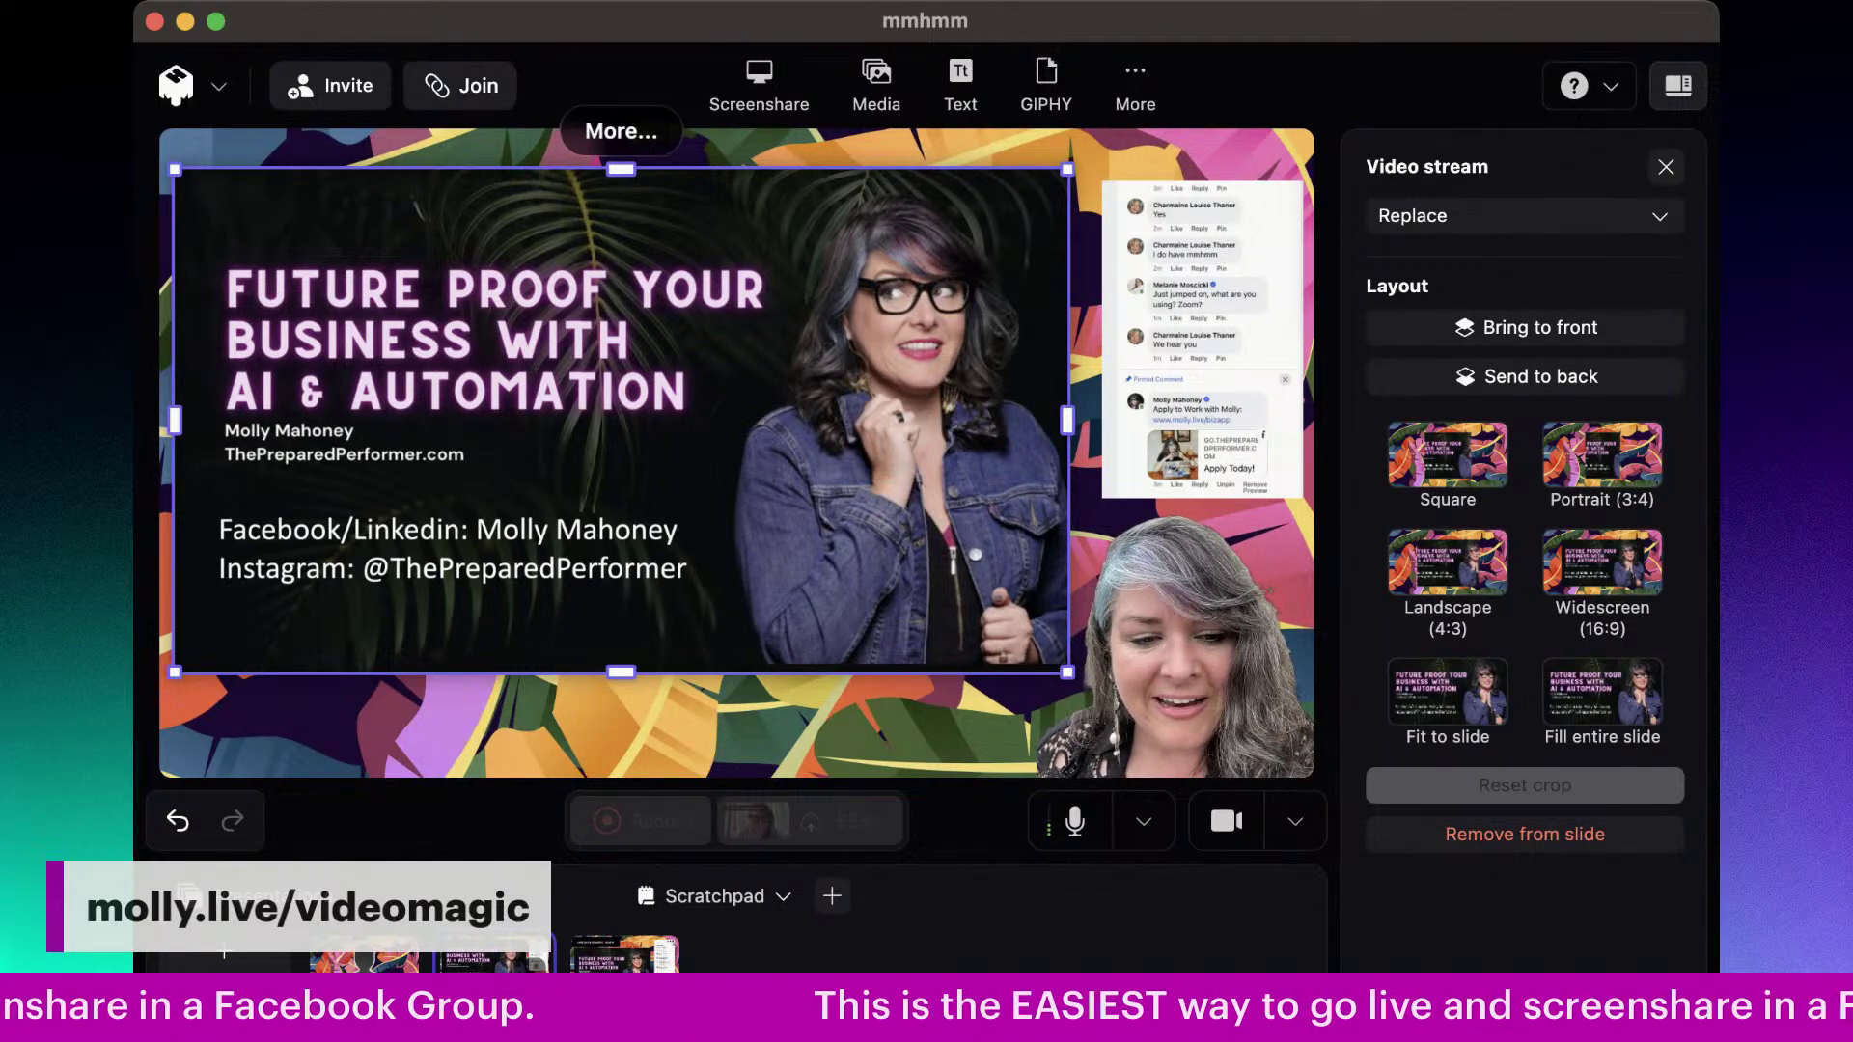
- Return to the slide with the full-frame presenter and insert the GIF of the presenter waving from the recent GIPHY items
{"action": "right_click", "coordinate": [396, 962]}
{"action": "left_click", "coordinate": [1067, 935]}
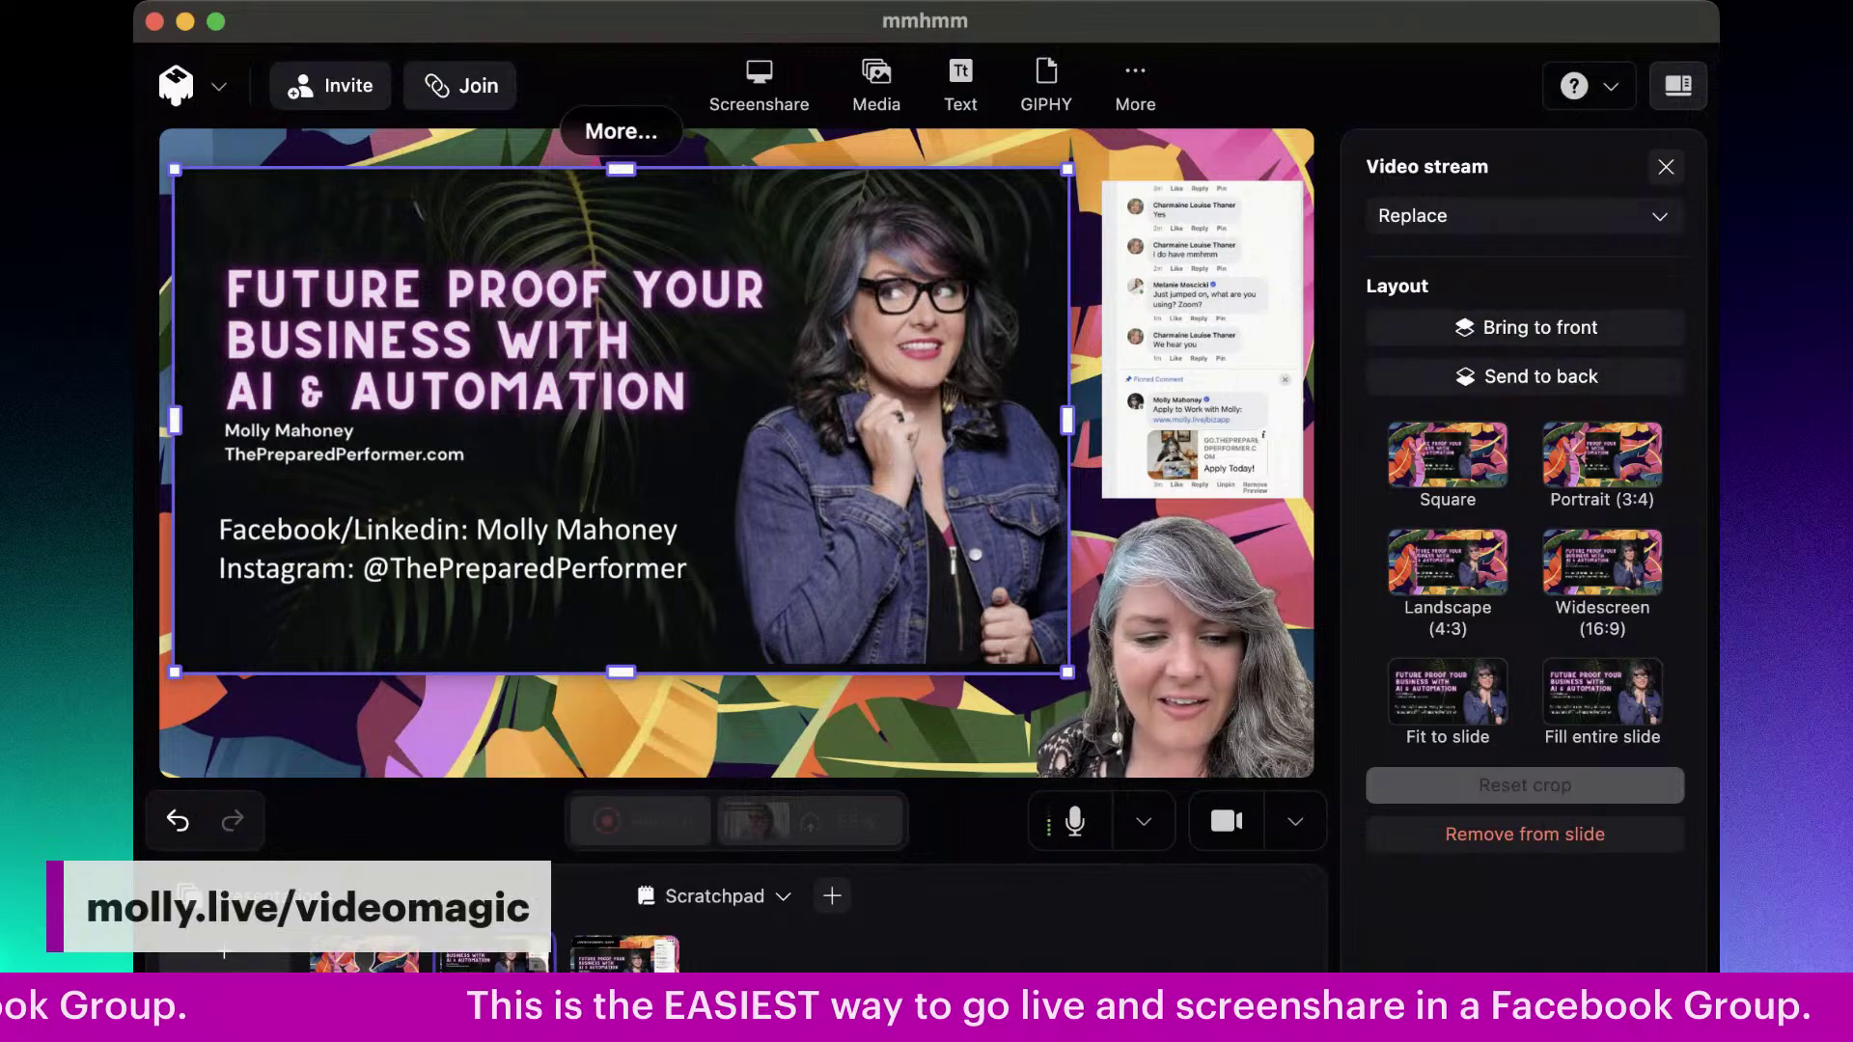
{"action": "left_click", "coordinate": [362, 956]}
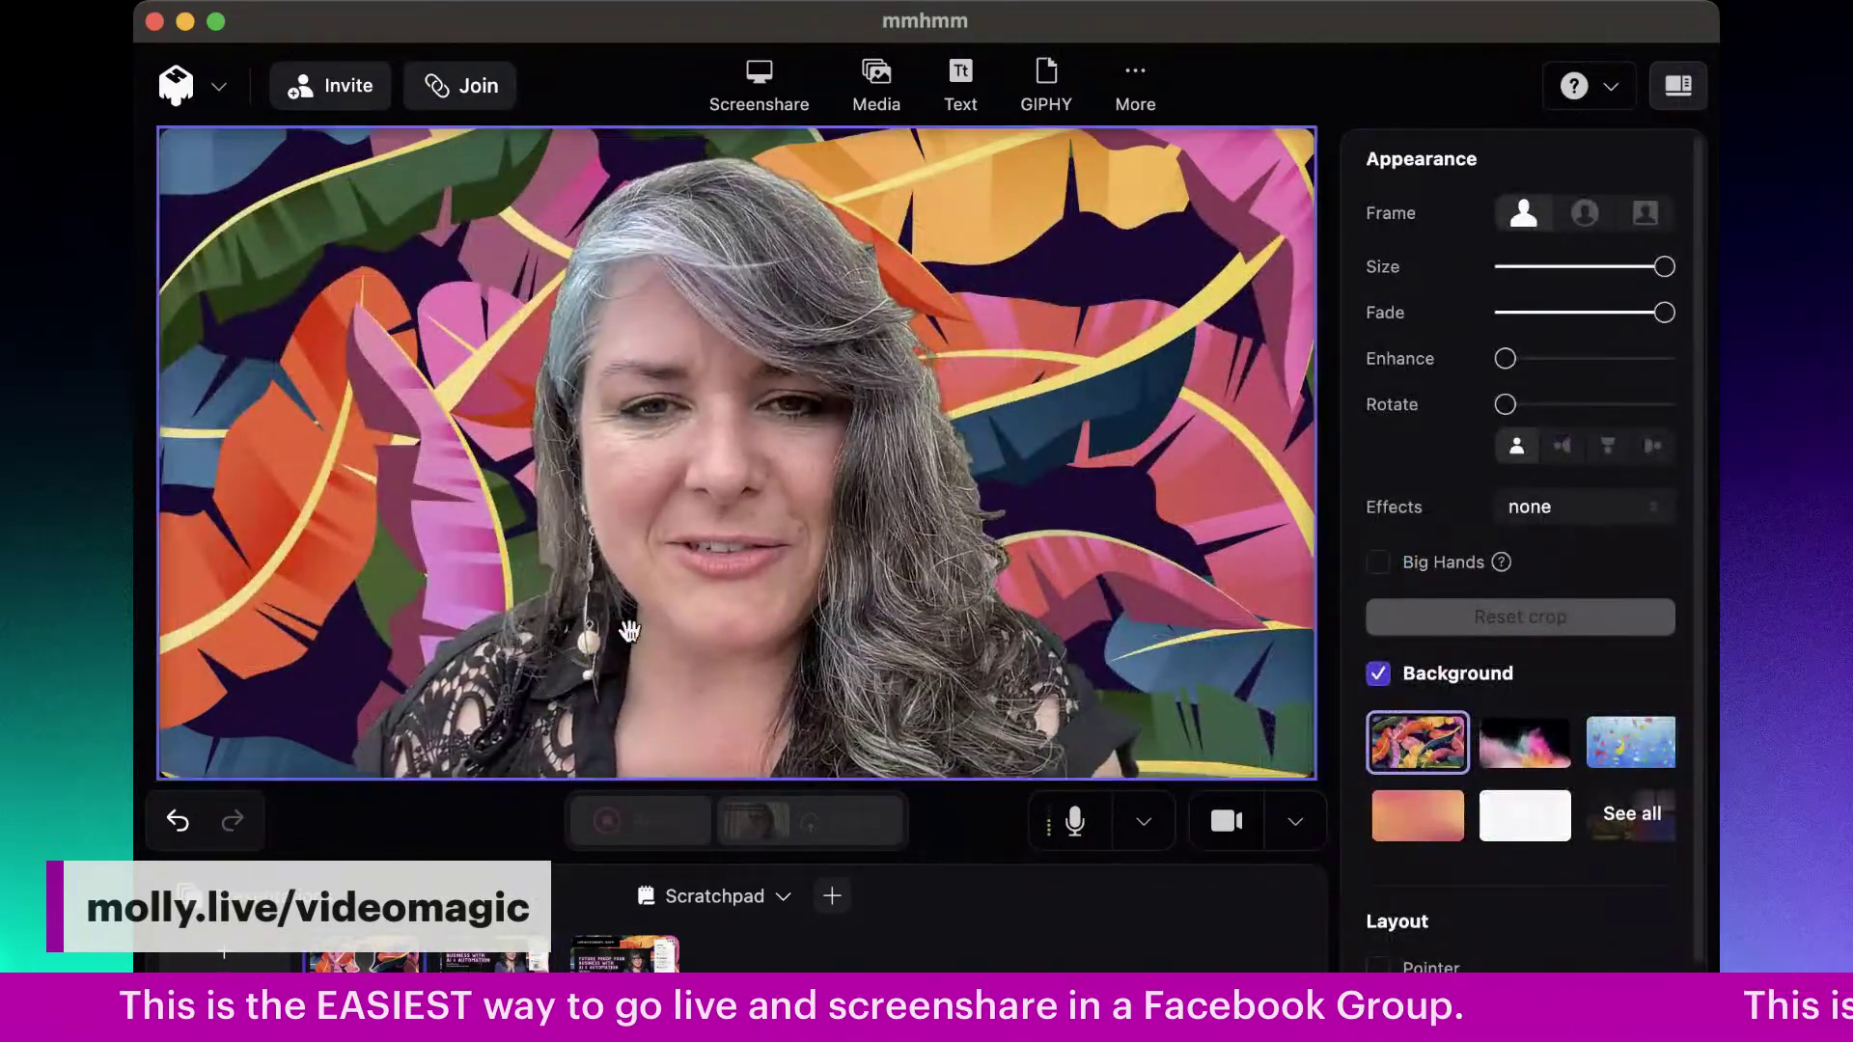
{"action": "left_click", "coordinate": [1040, 109]}
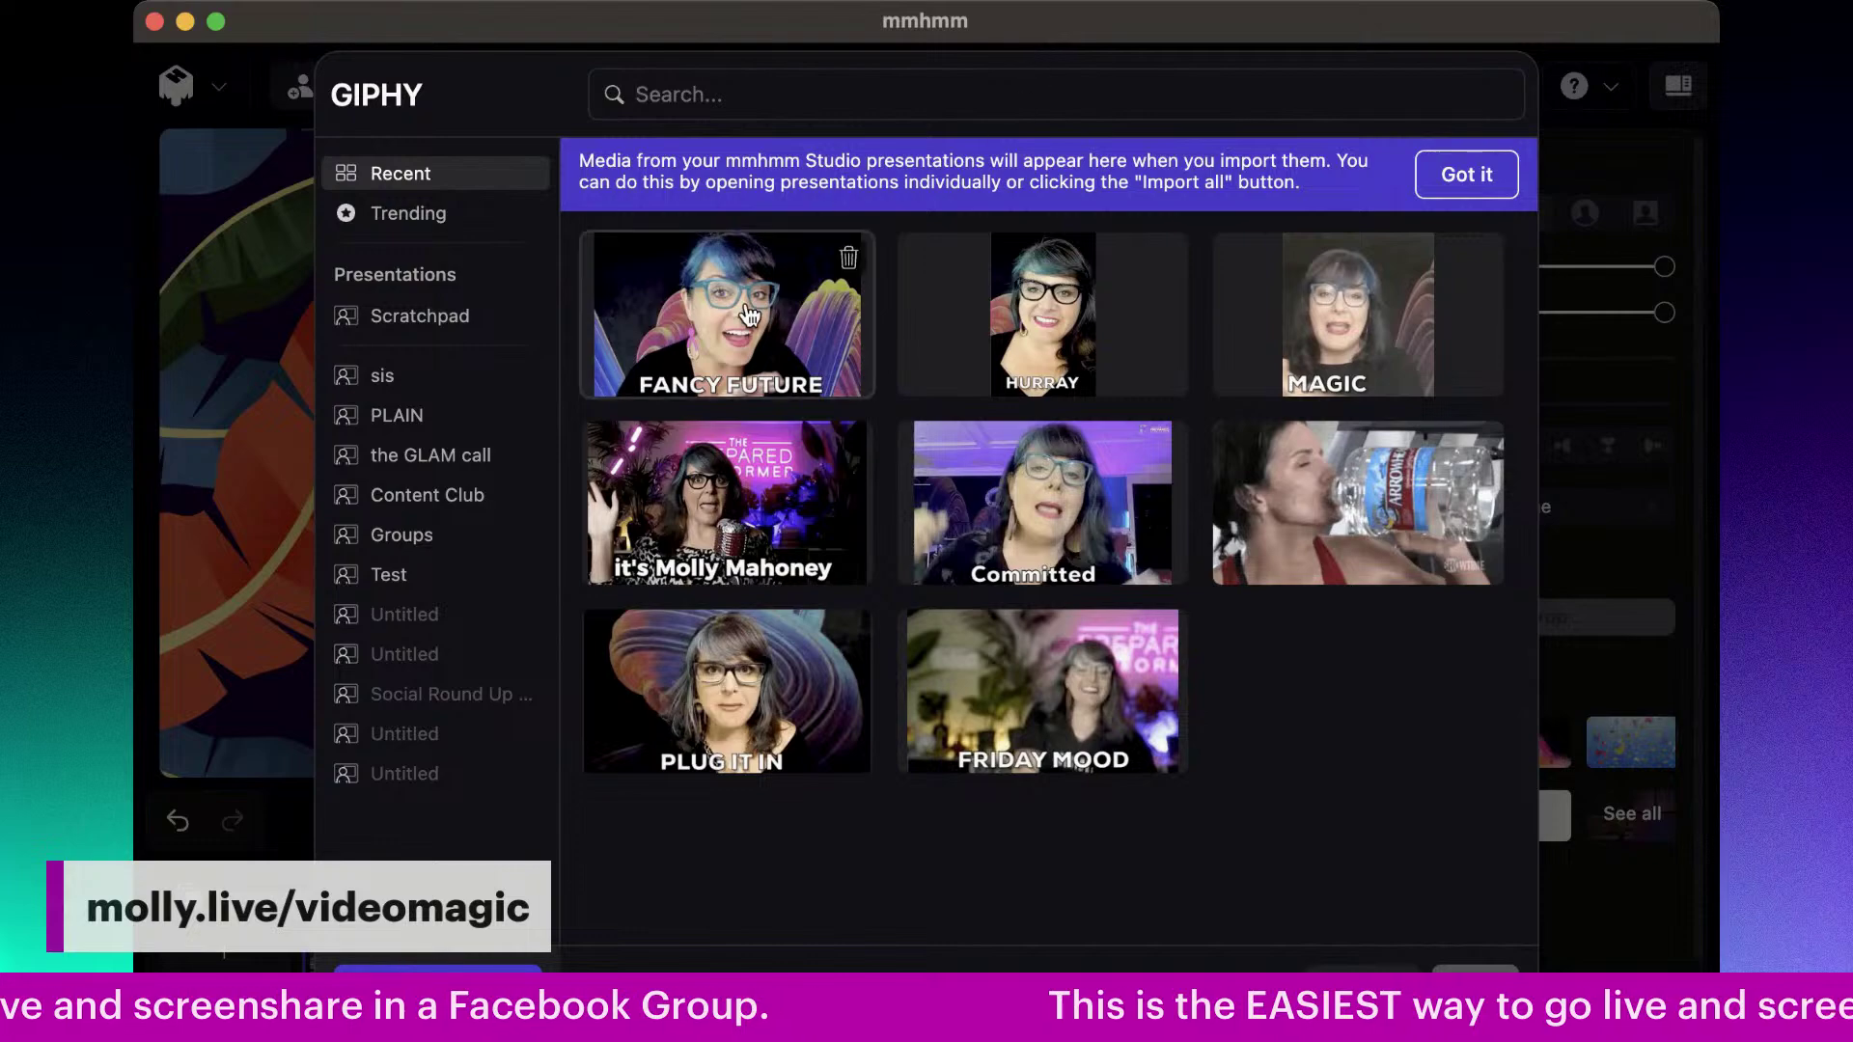
{"action": "left_click", "coordinate": [774, 502]}
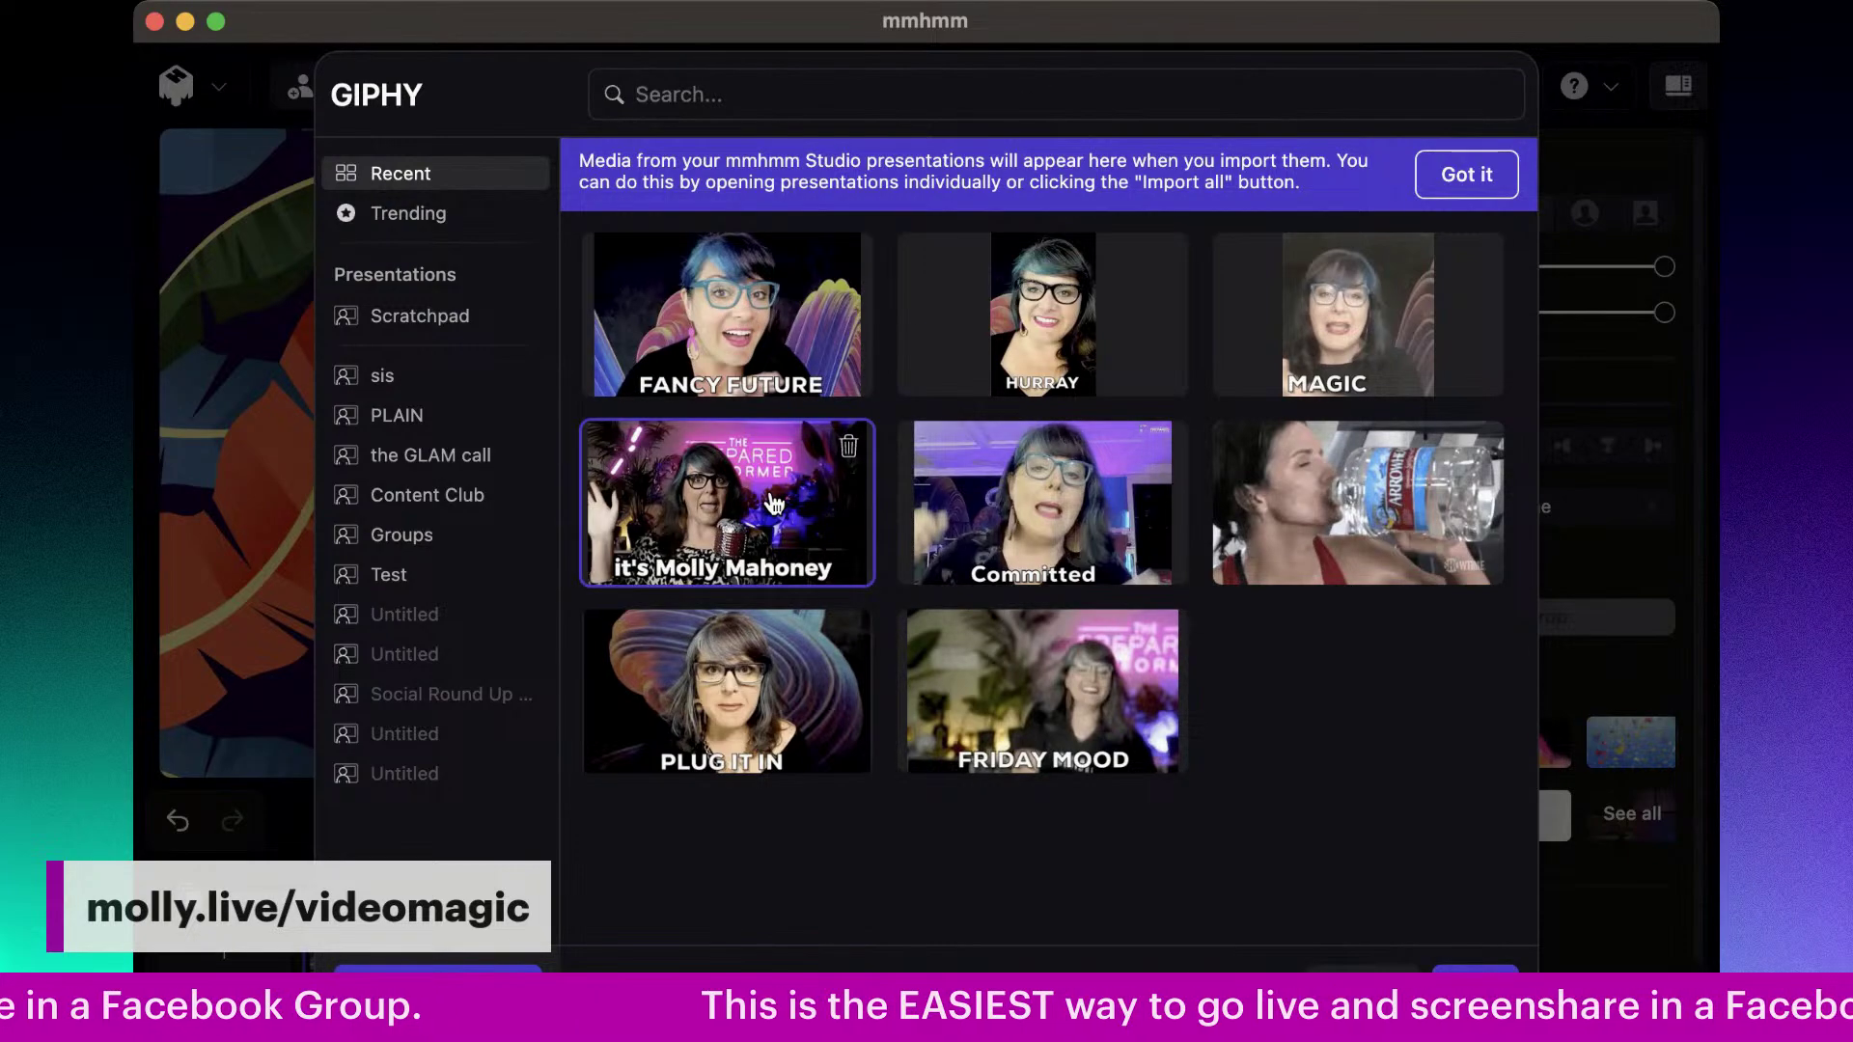
{"action": "left_click", "coordinate": [1474, 983]}
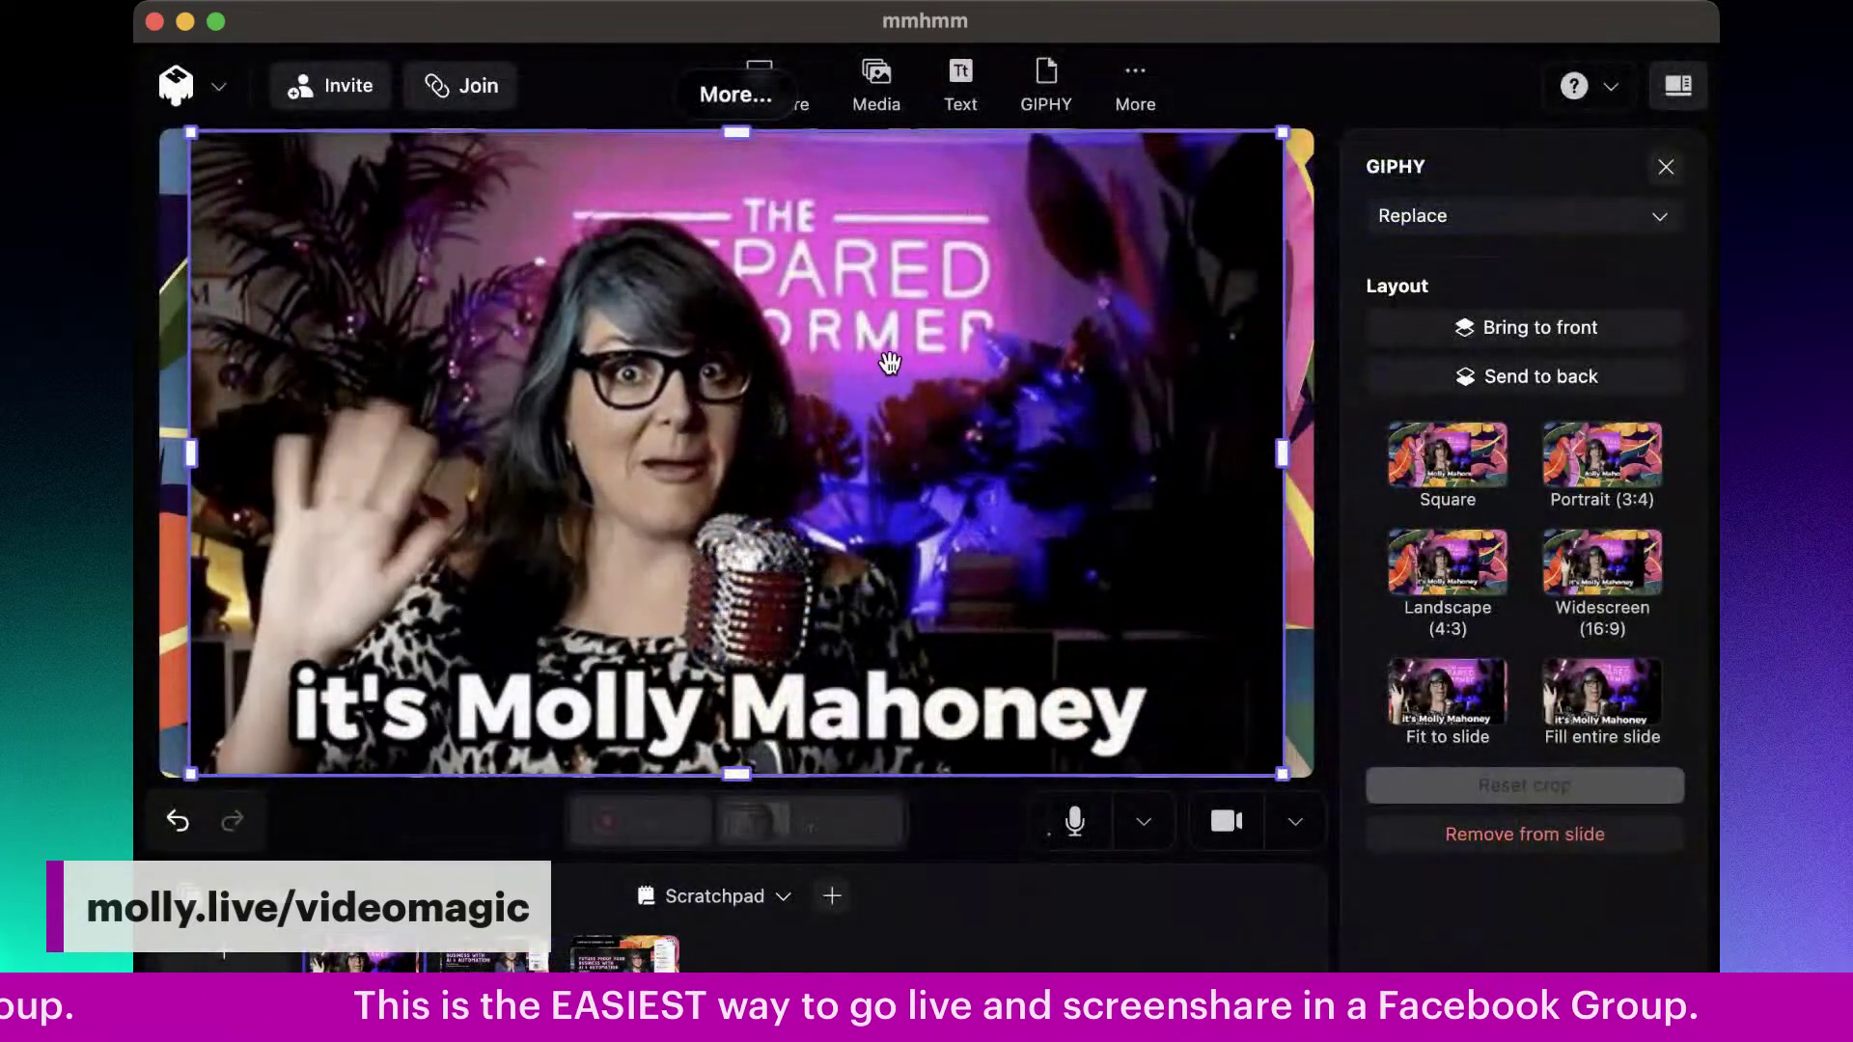
- Shrink the GIF, place it in the slide's upper-right corner, and shift the presenter to the left
{"action": "left_click_drag", "start_coordinate": [190, 132], "coordinate": [558, 384]}
{"action": "left_click_drag", "start_coordinate": [736, 461], "coordinate": [1104, 271]}
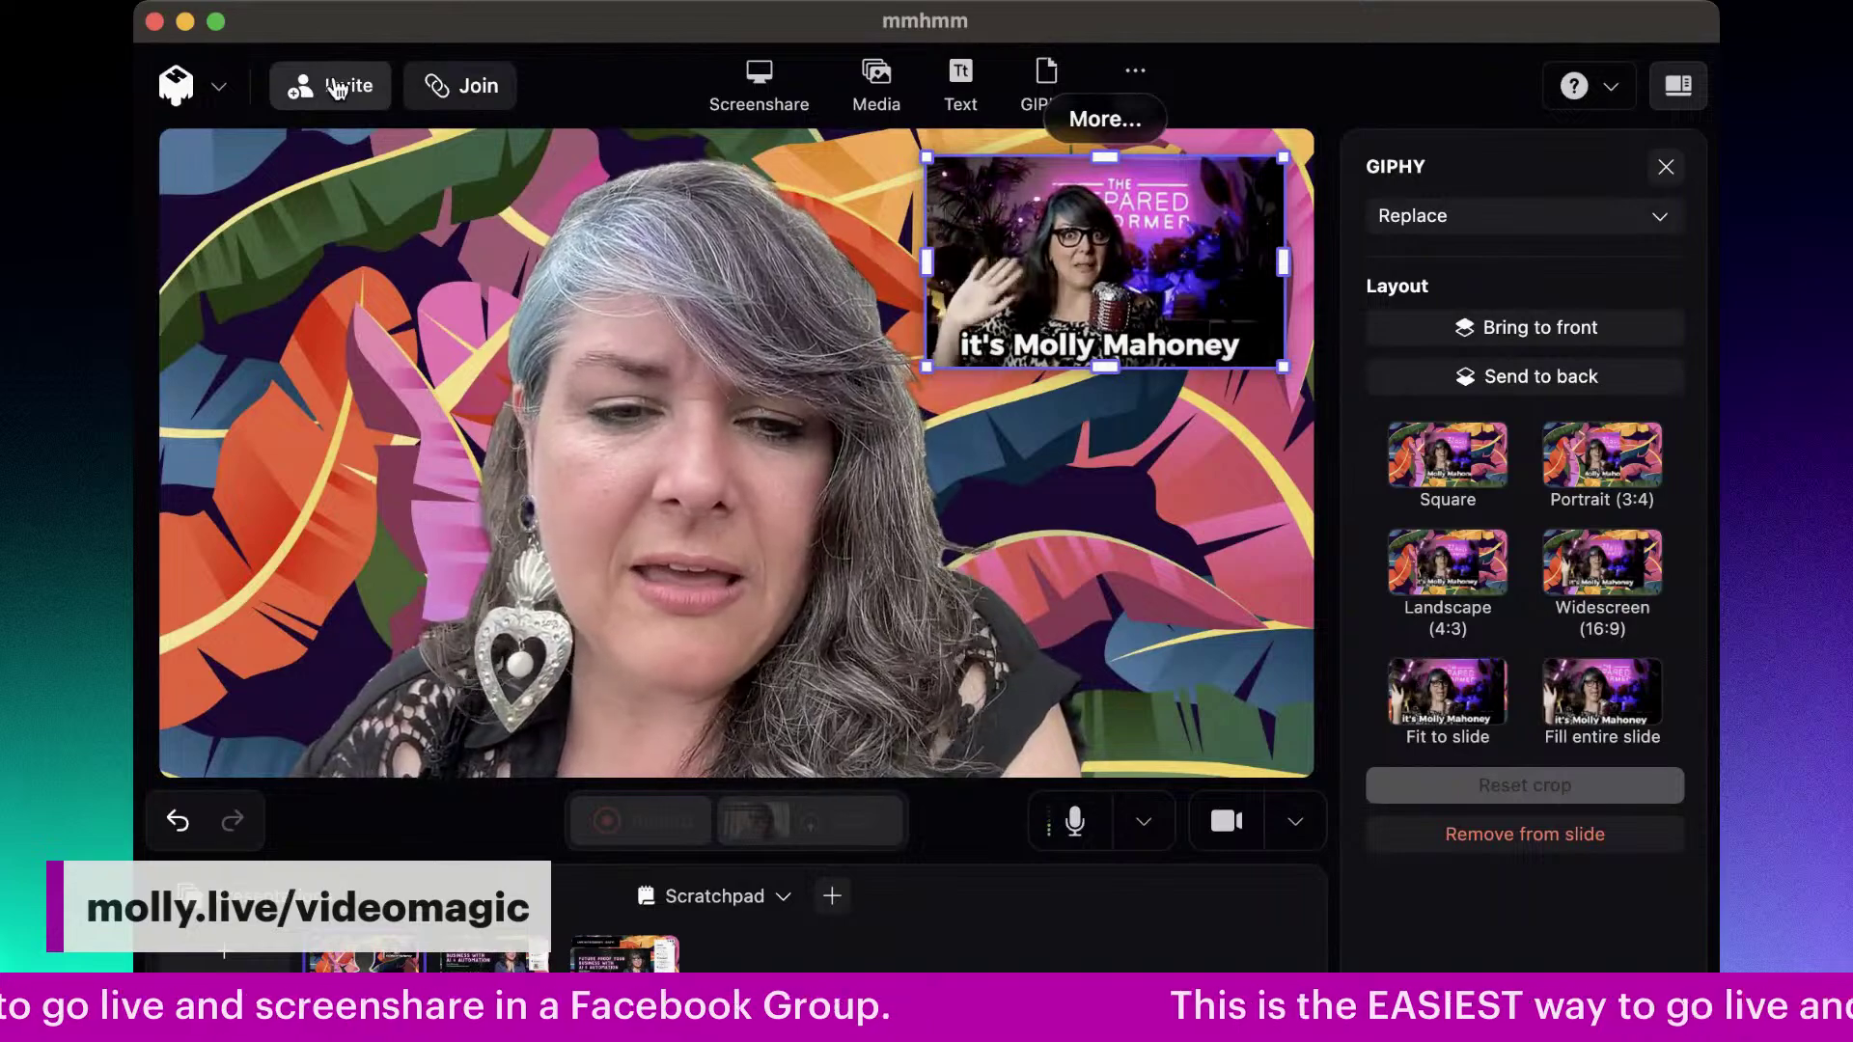
{"action": "left_click", "coordinate": [755, 413]}
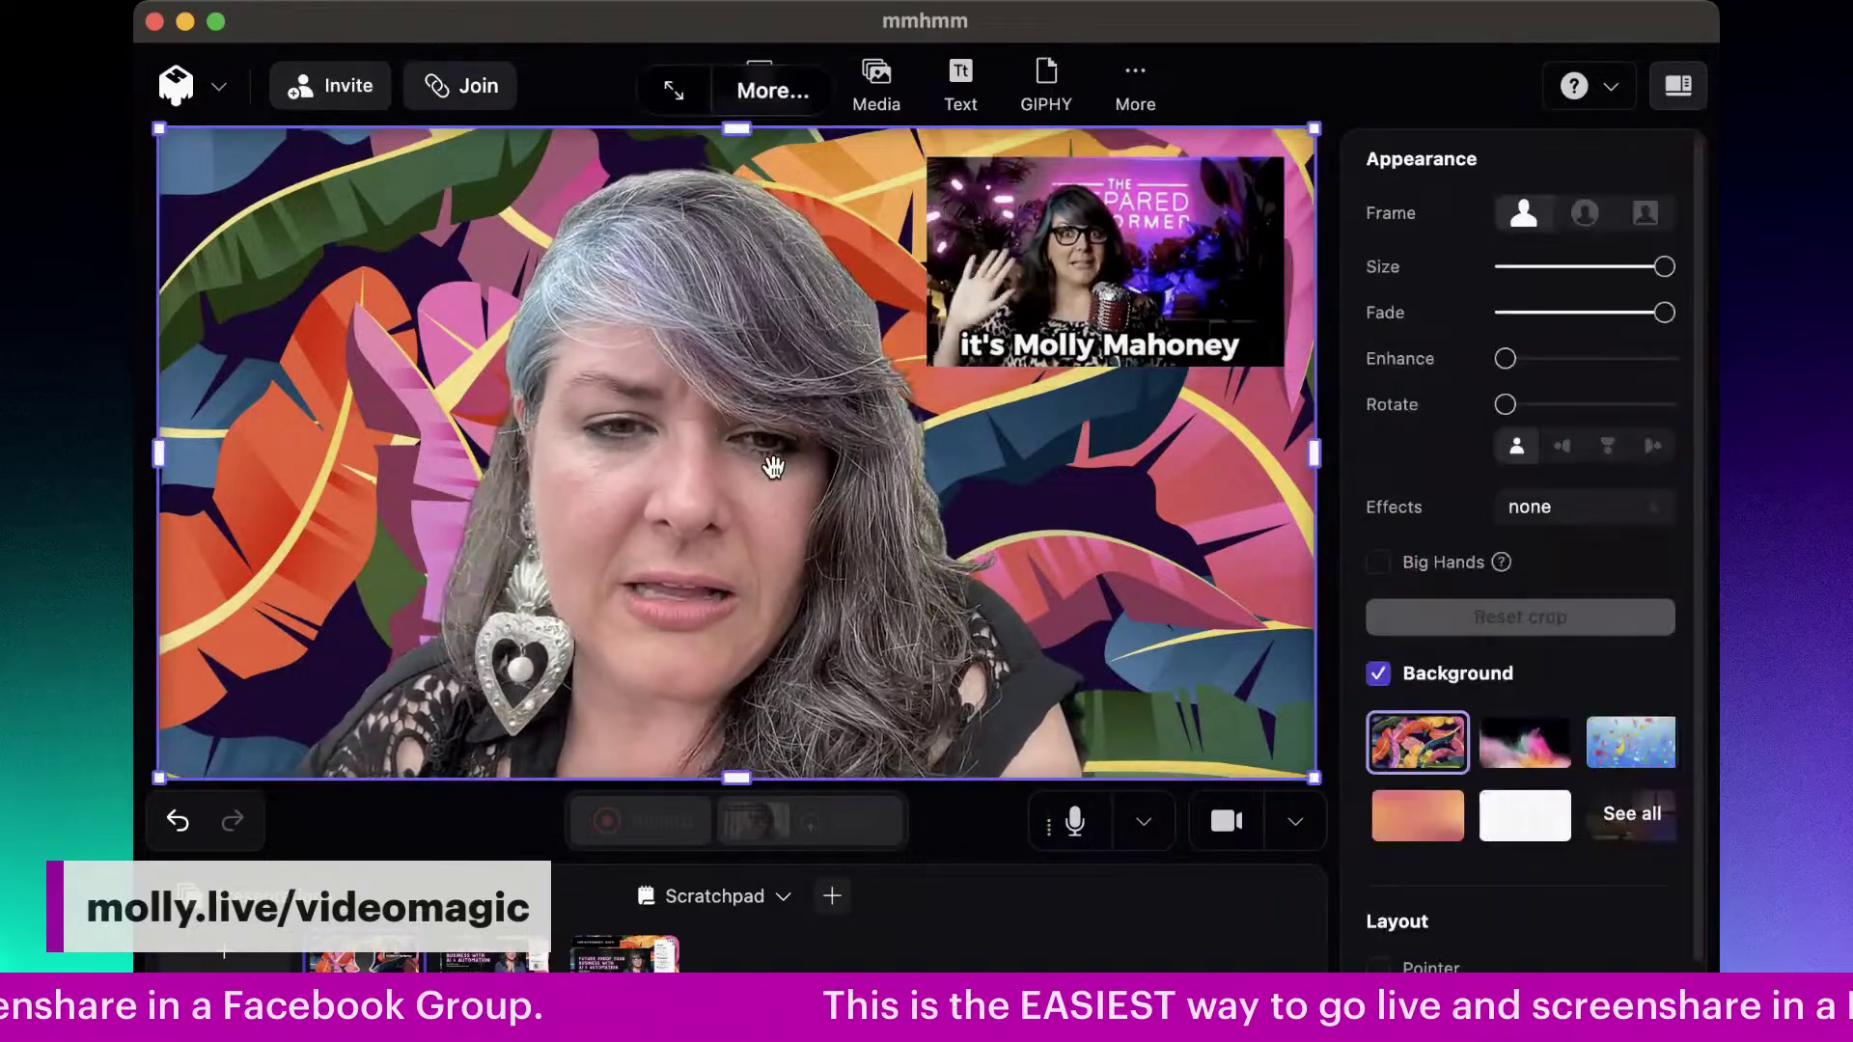
{"action": "left_click_drag", "start_coordinate": [755, 412], "coordinate": [549, 481]}
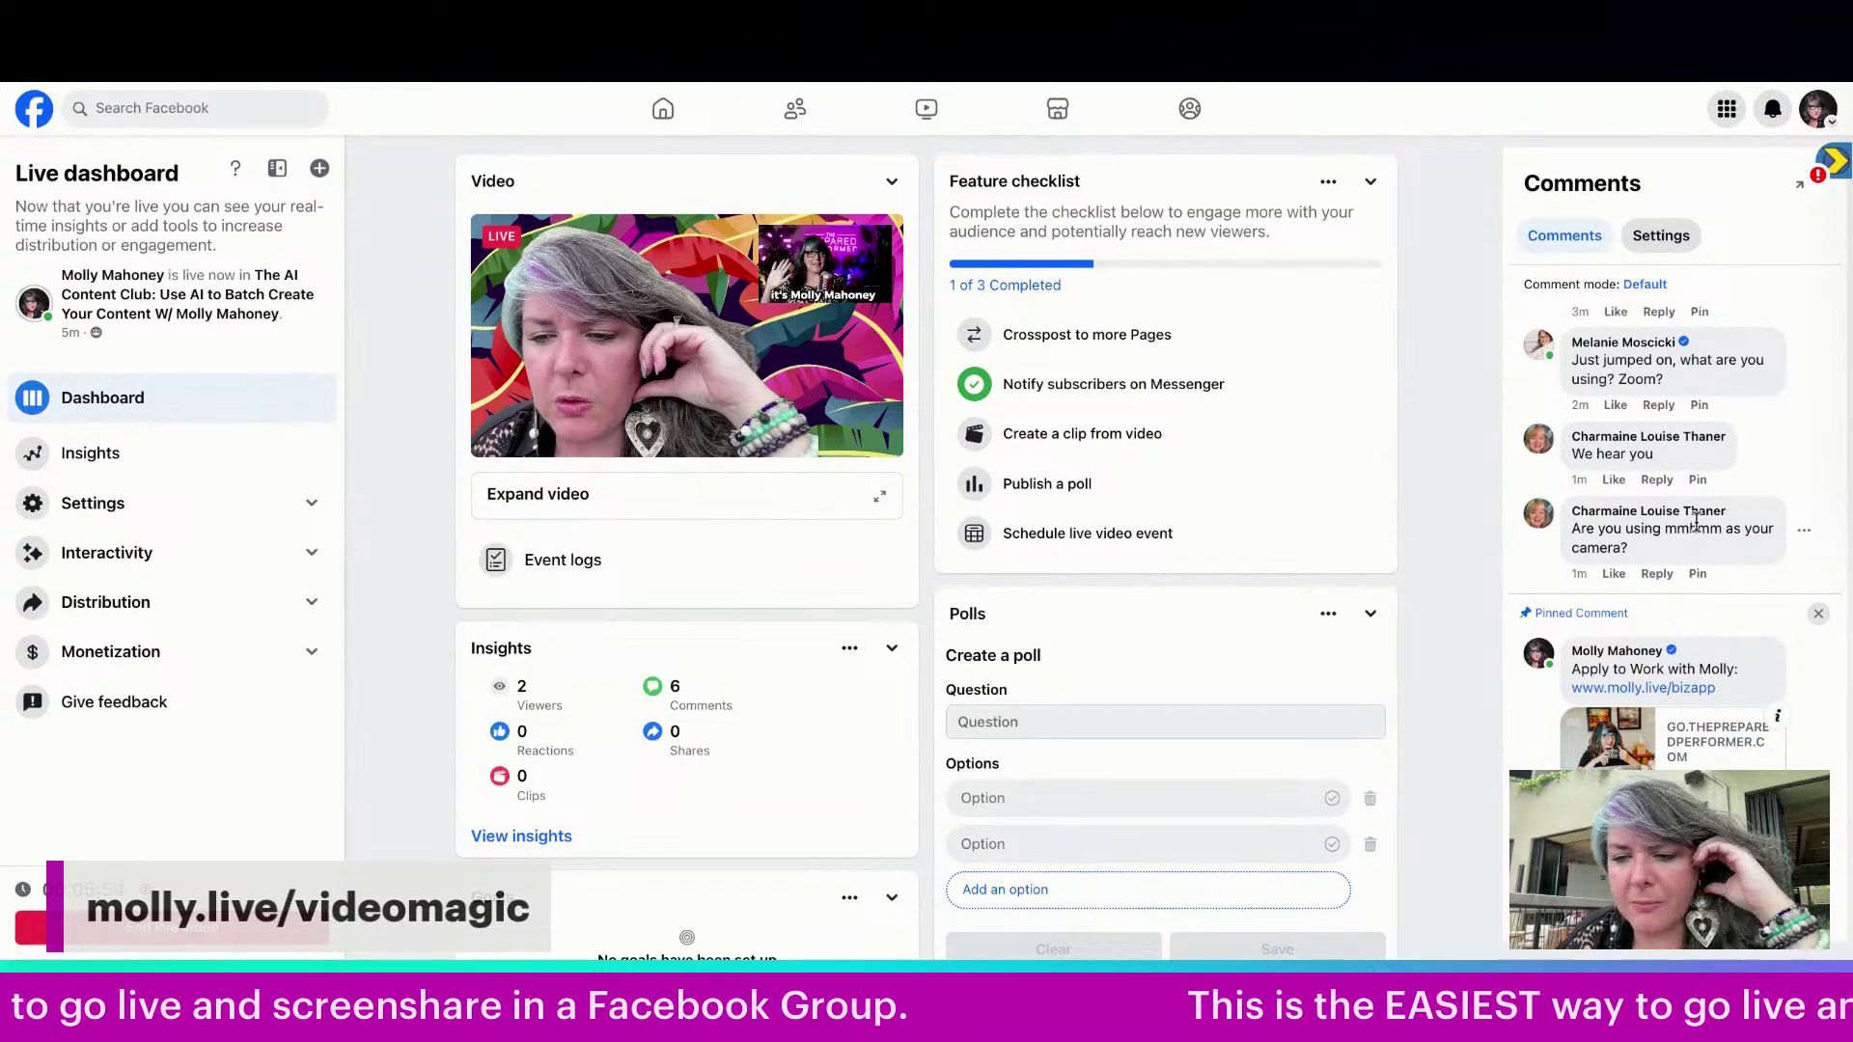
- Like the viewer comment asking whether mmhmm is being used as the camera
{"action": "left_click", "coordinate": [1615, 574]}
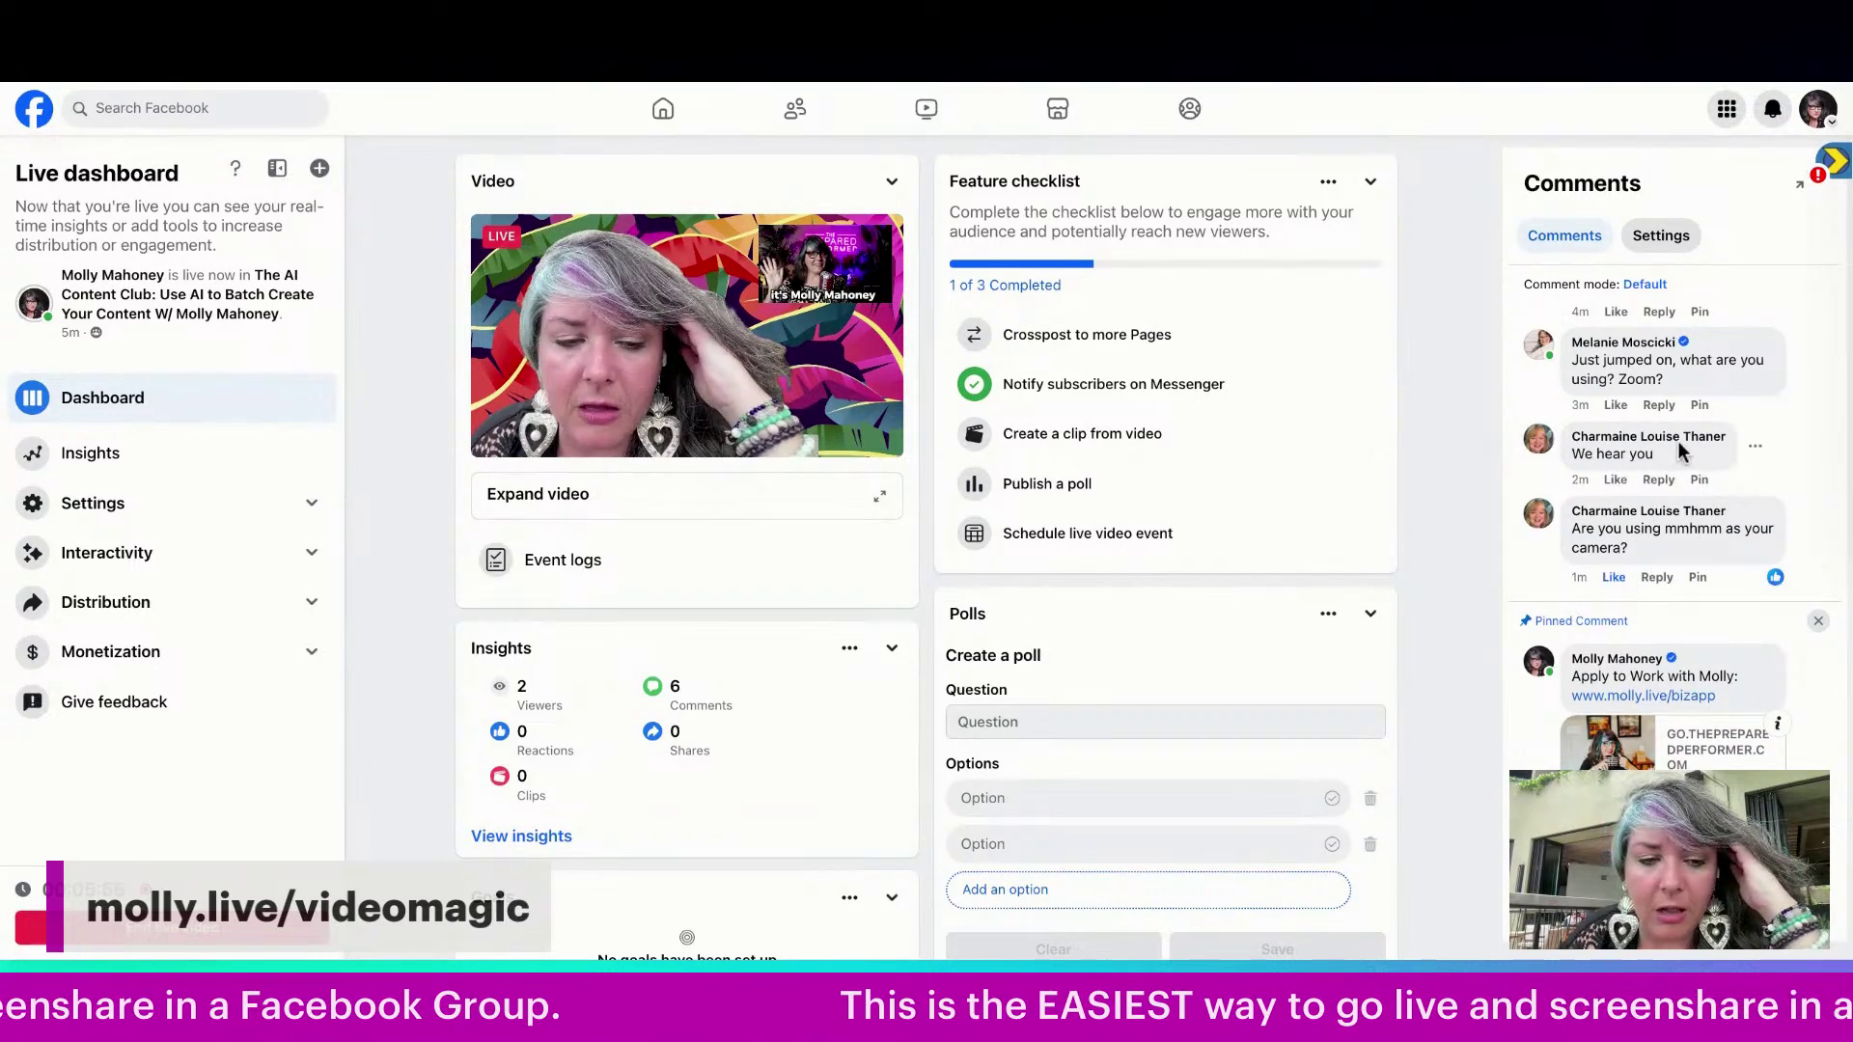
{"action": "mouse_move", "coordinate": [1681, 452]}
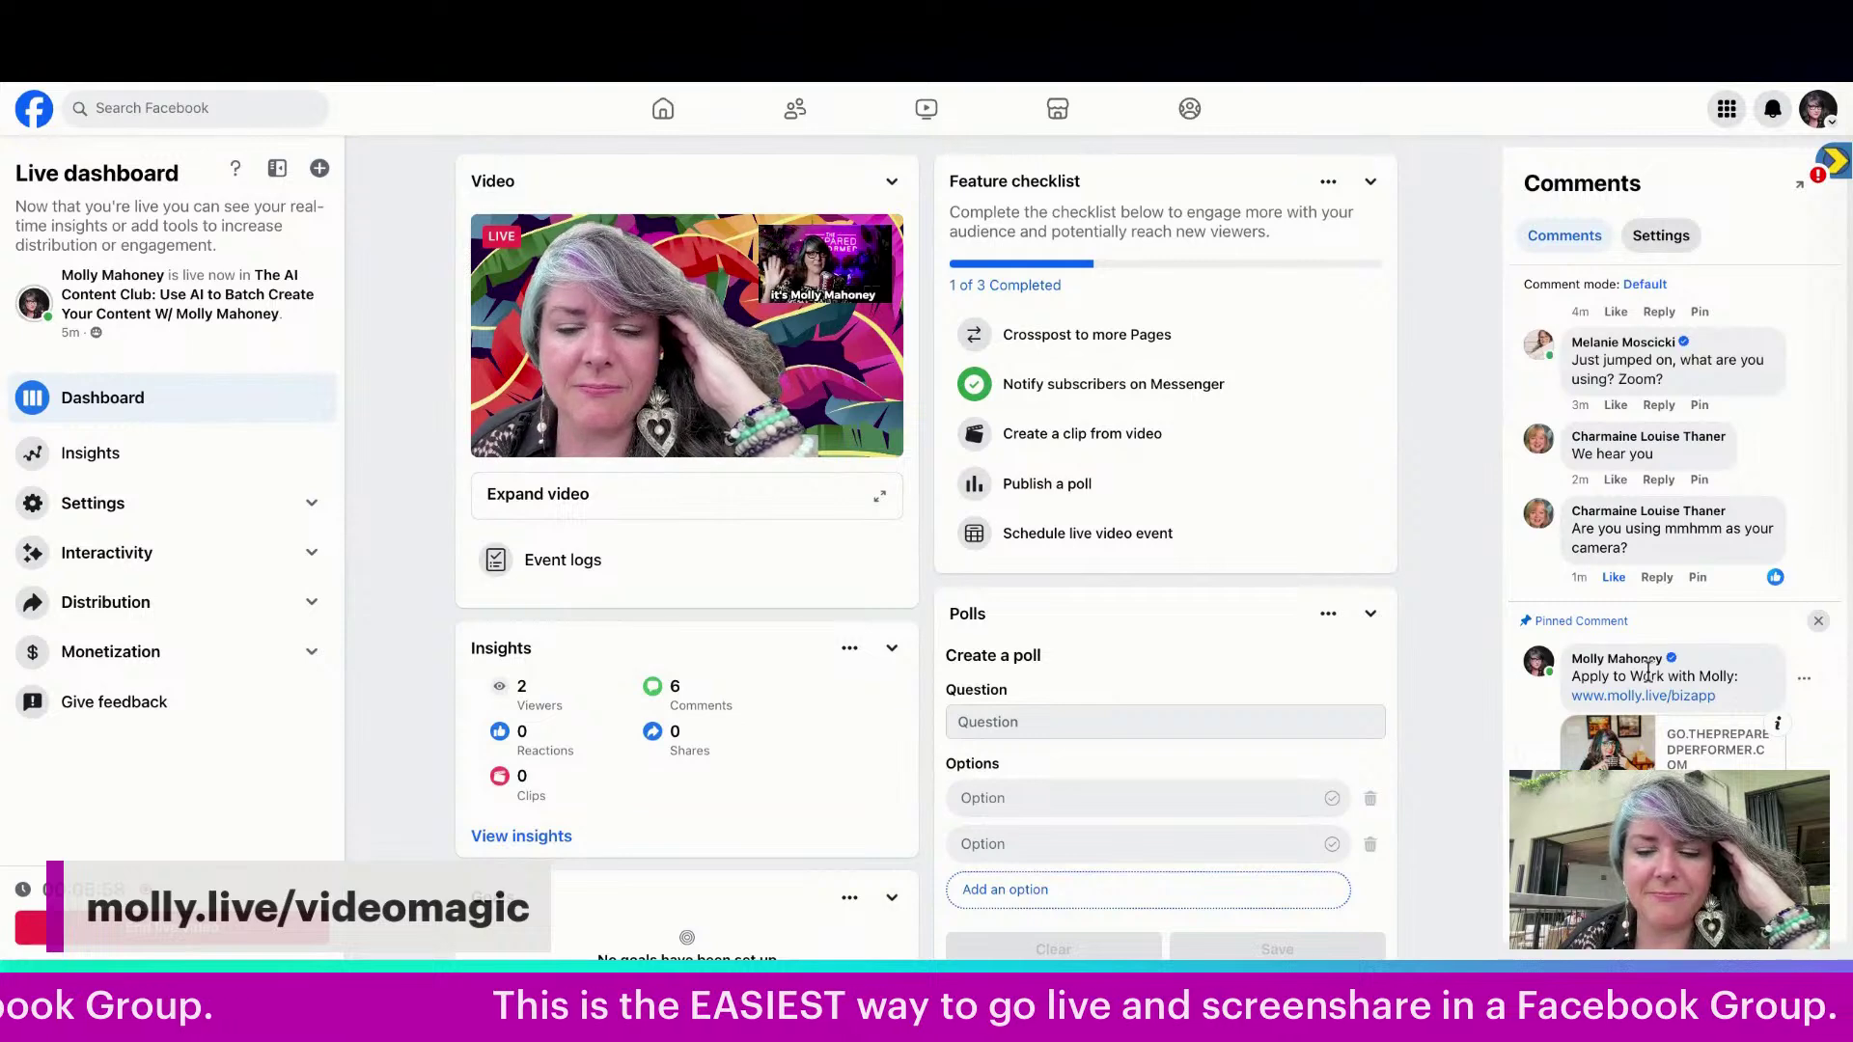
{"action": "mouse_move", "coordinate": [1647, 513]}
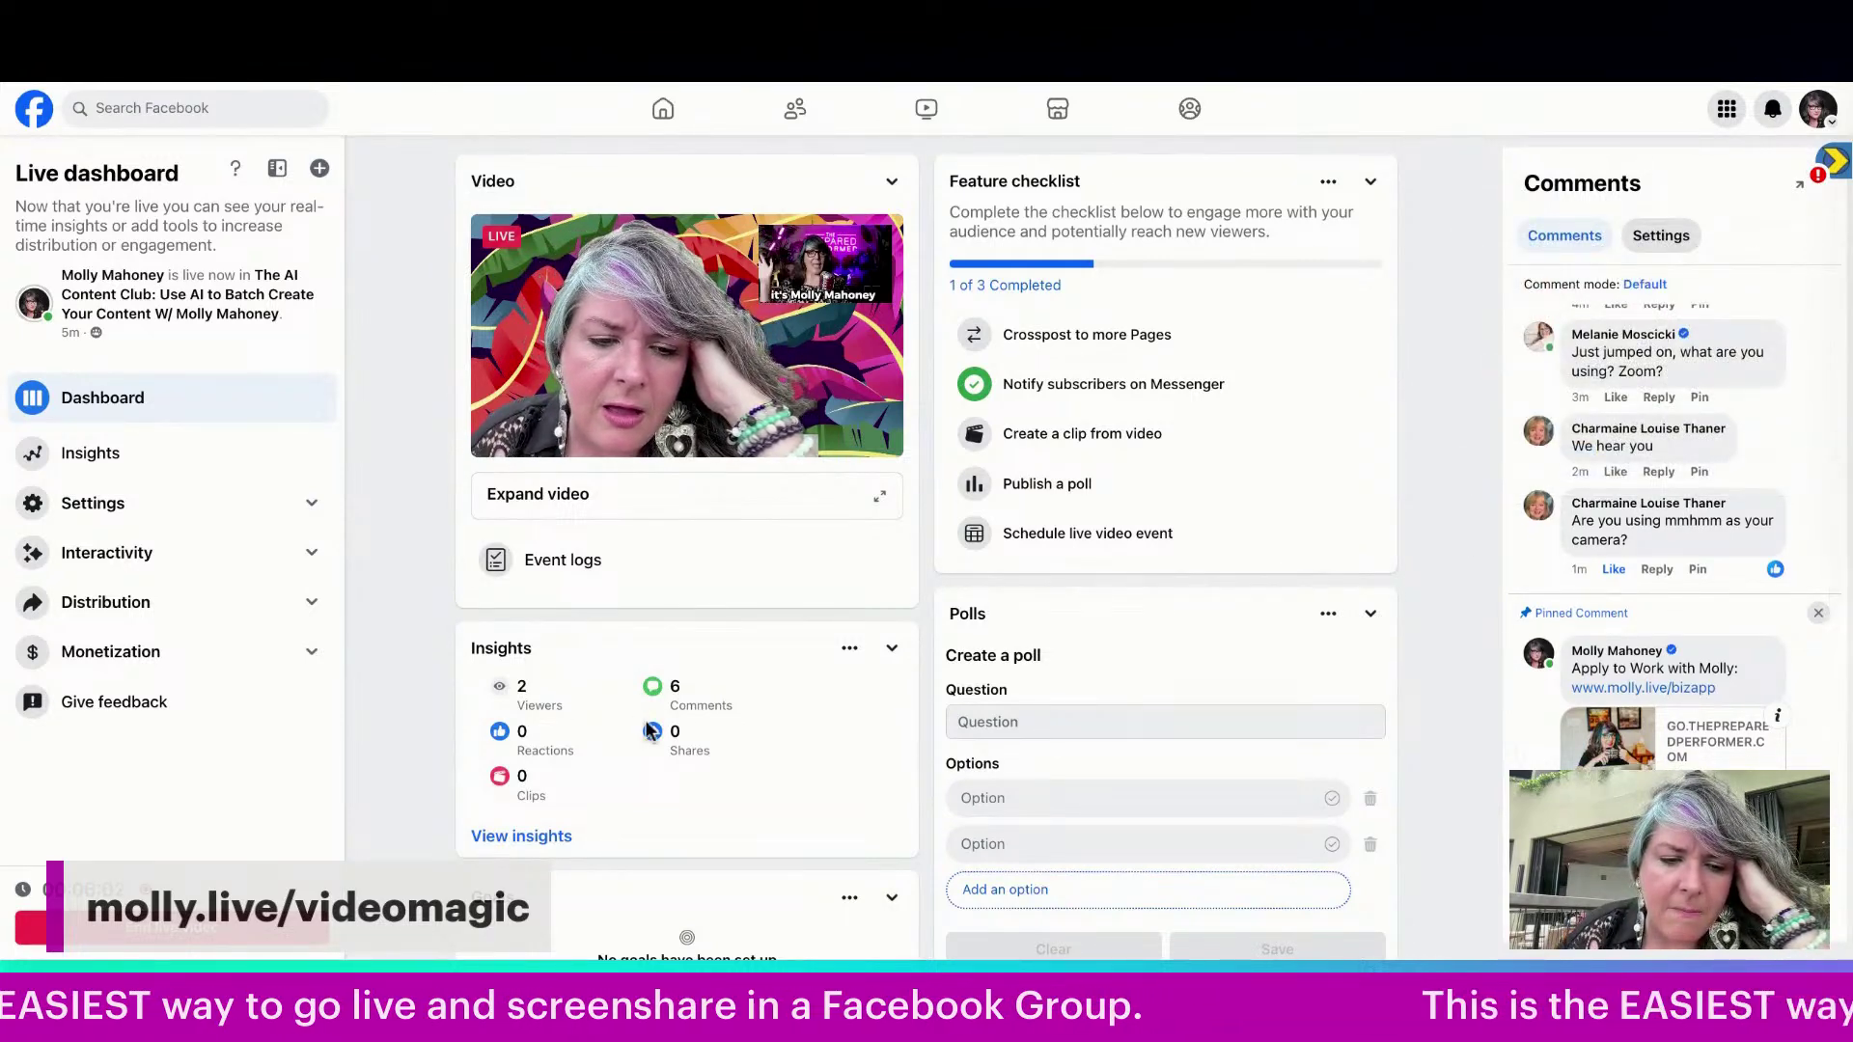
- Examine the live dashboard's video preview, insights, goals and poll options
{"action": "scroll", "coordinate": [651, 730], "scroll_direction": "down", "scroll_amount": 1}
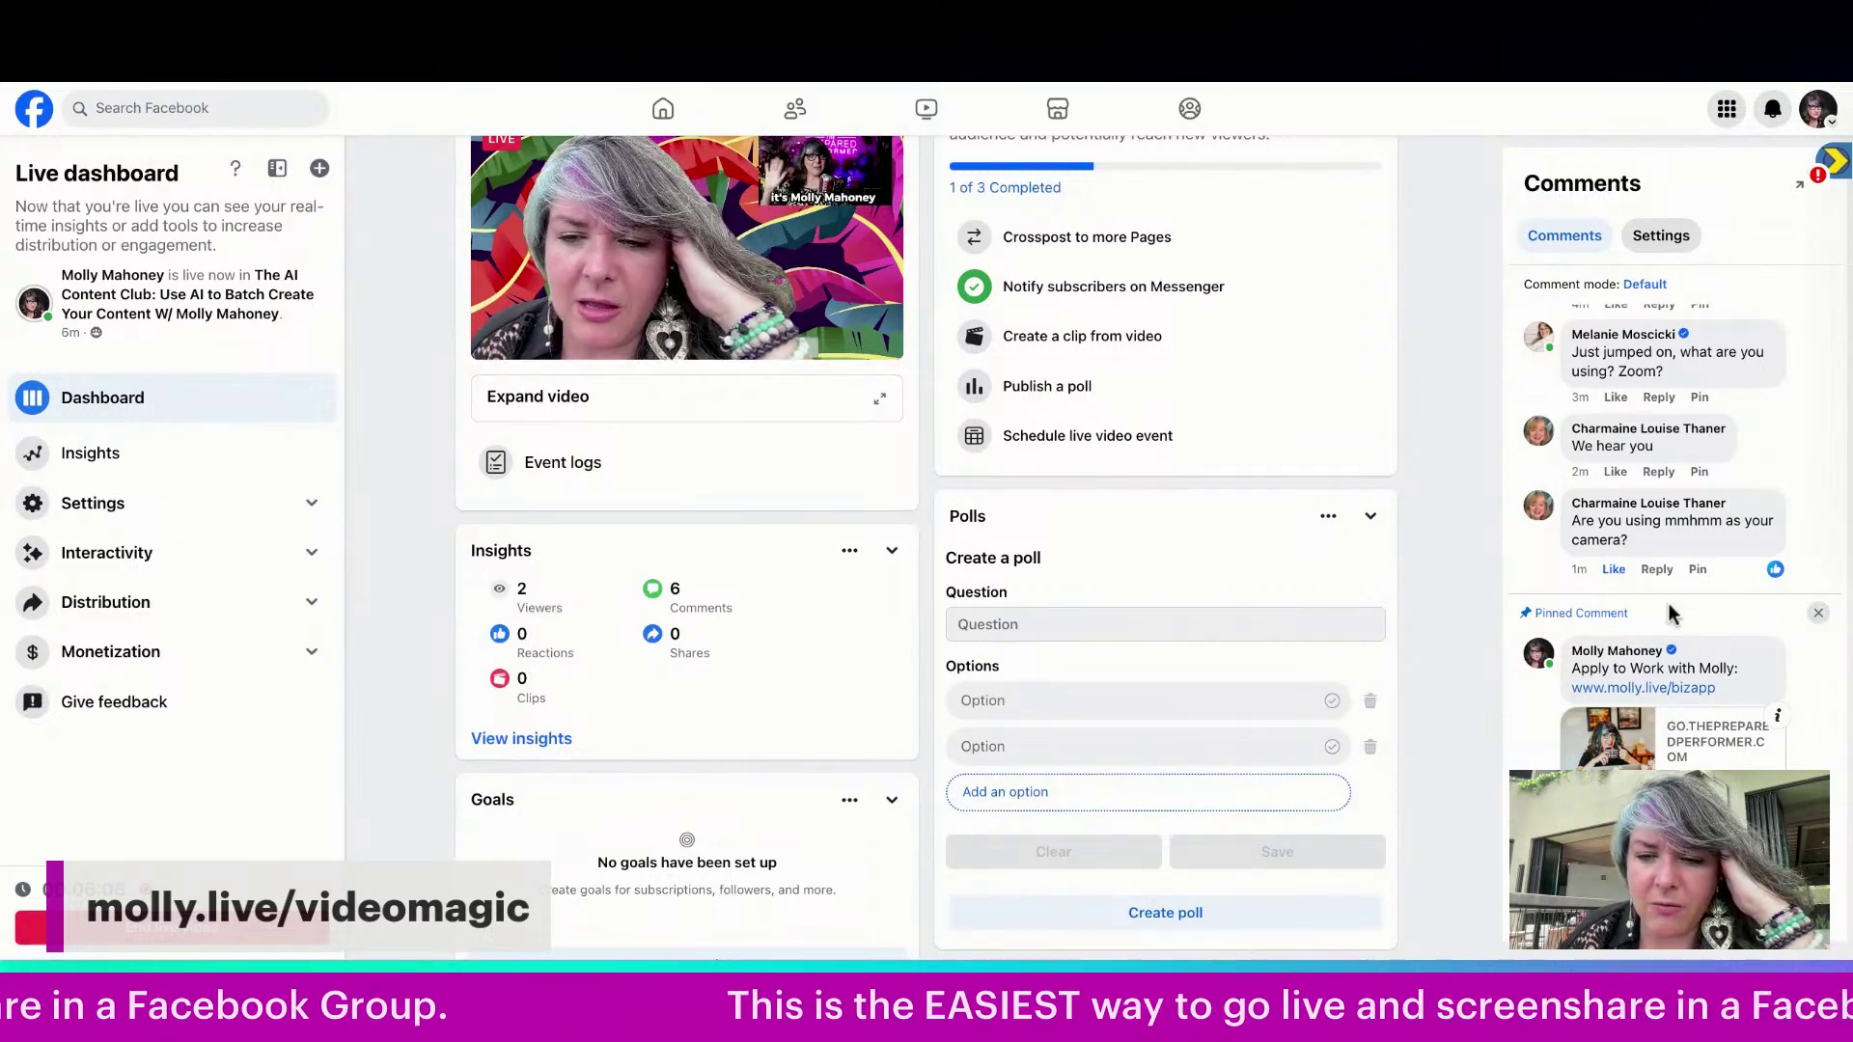
{"action": "scroll", "coordinate": [698, 530], "scroll_direction": "up", "scroll_amount": 1}
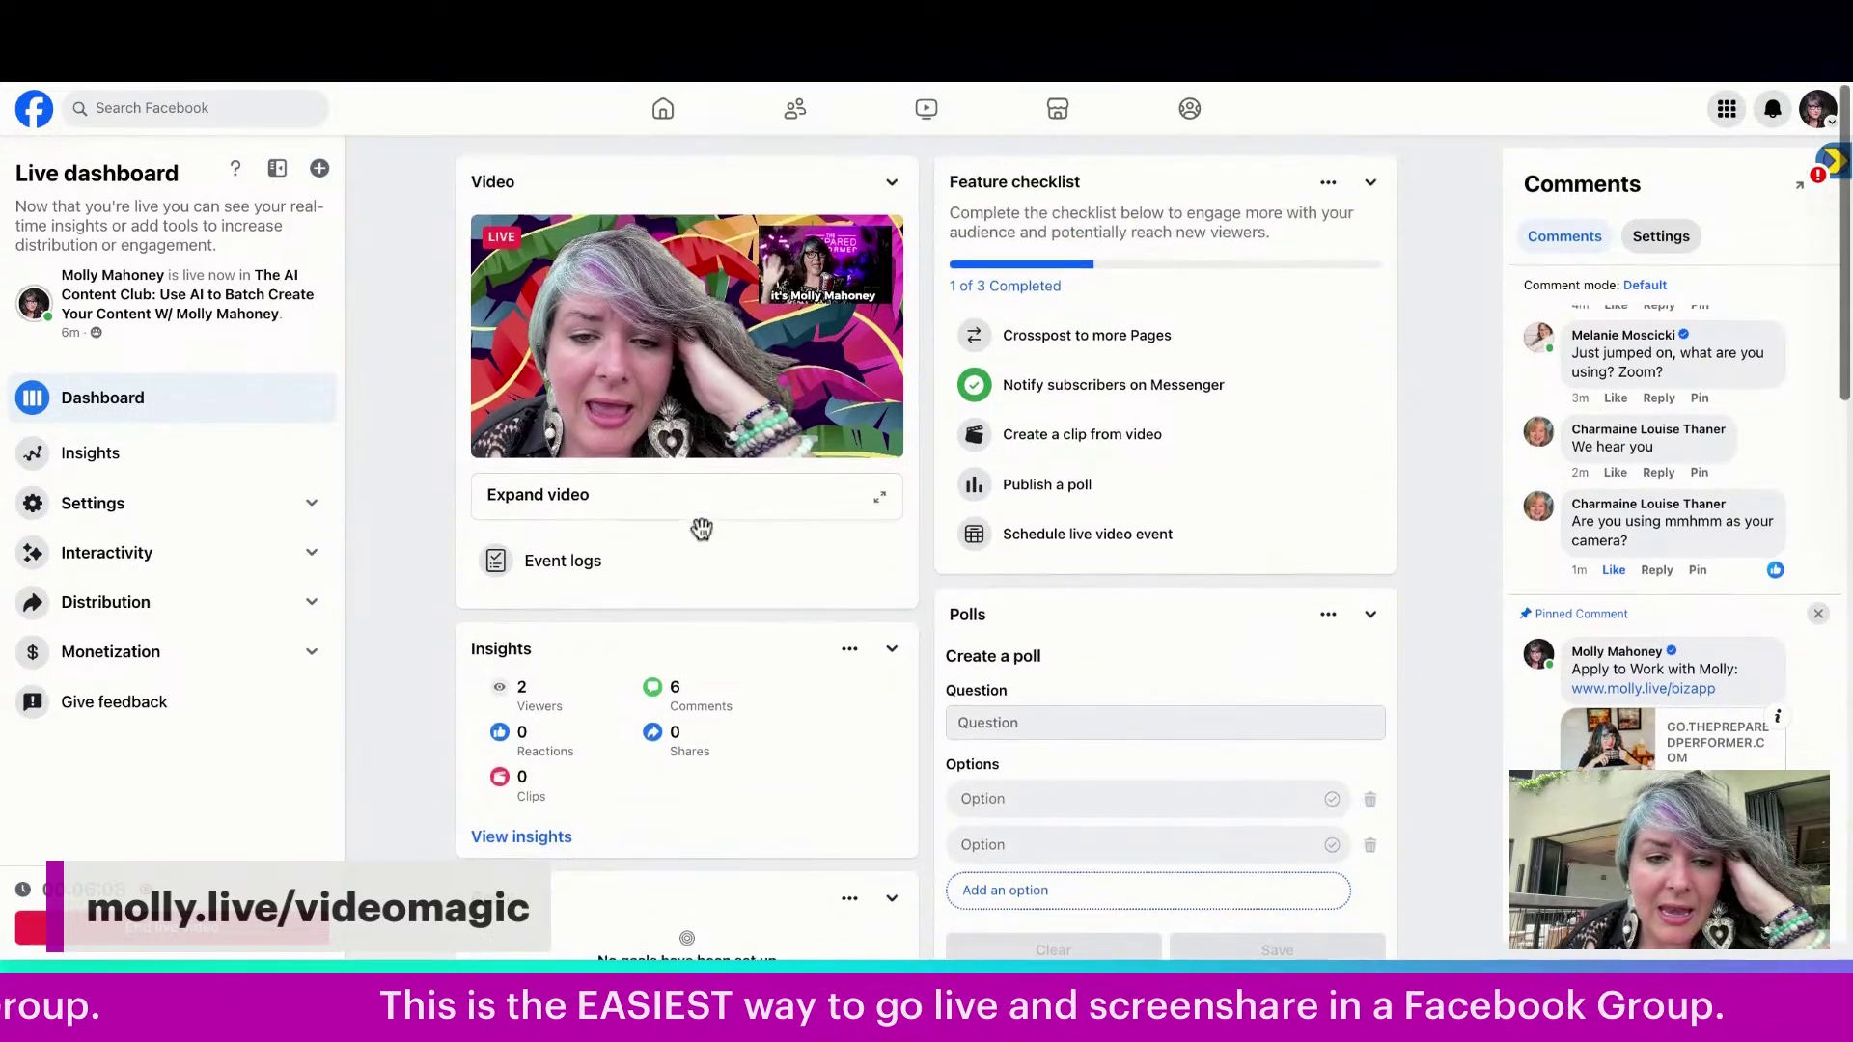
{"action": "scroll", "coordinate": [702, 528], "scroll_direction": "down", "scroll_amount": 1}
{"action": "scroll", "coordinate": [701, 528], "scroll_direction": "down", "scroll_amount": 1}
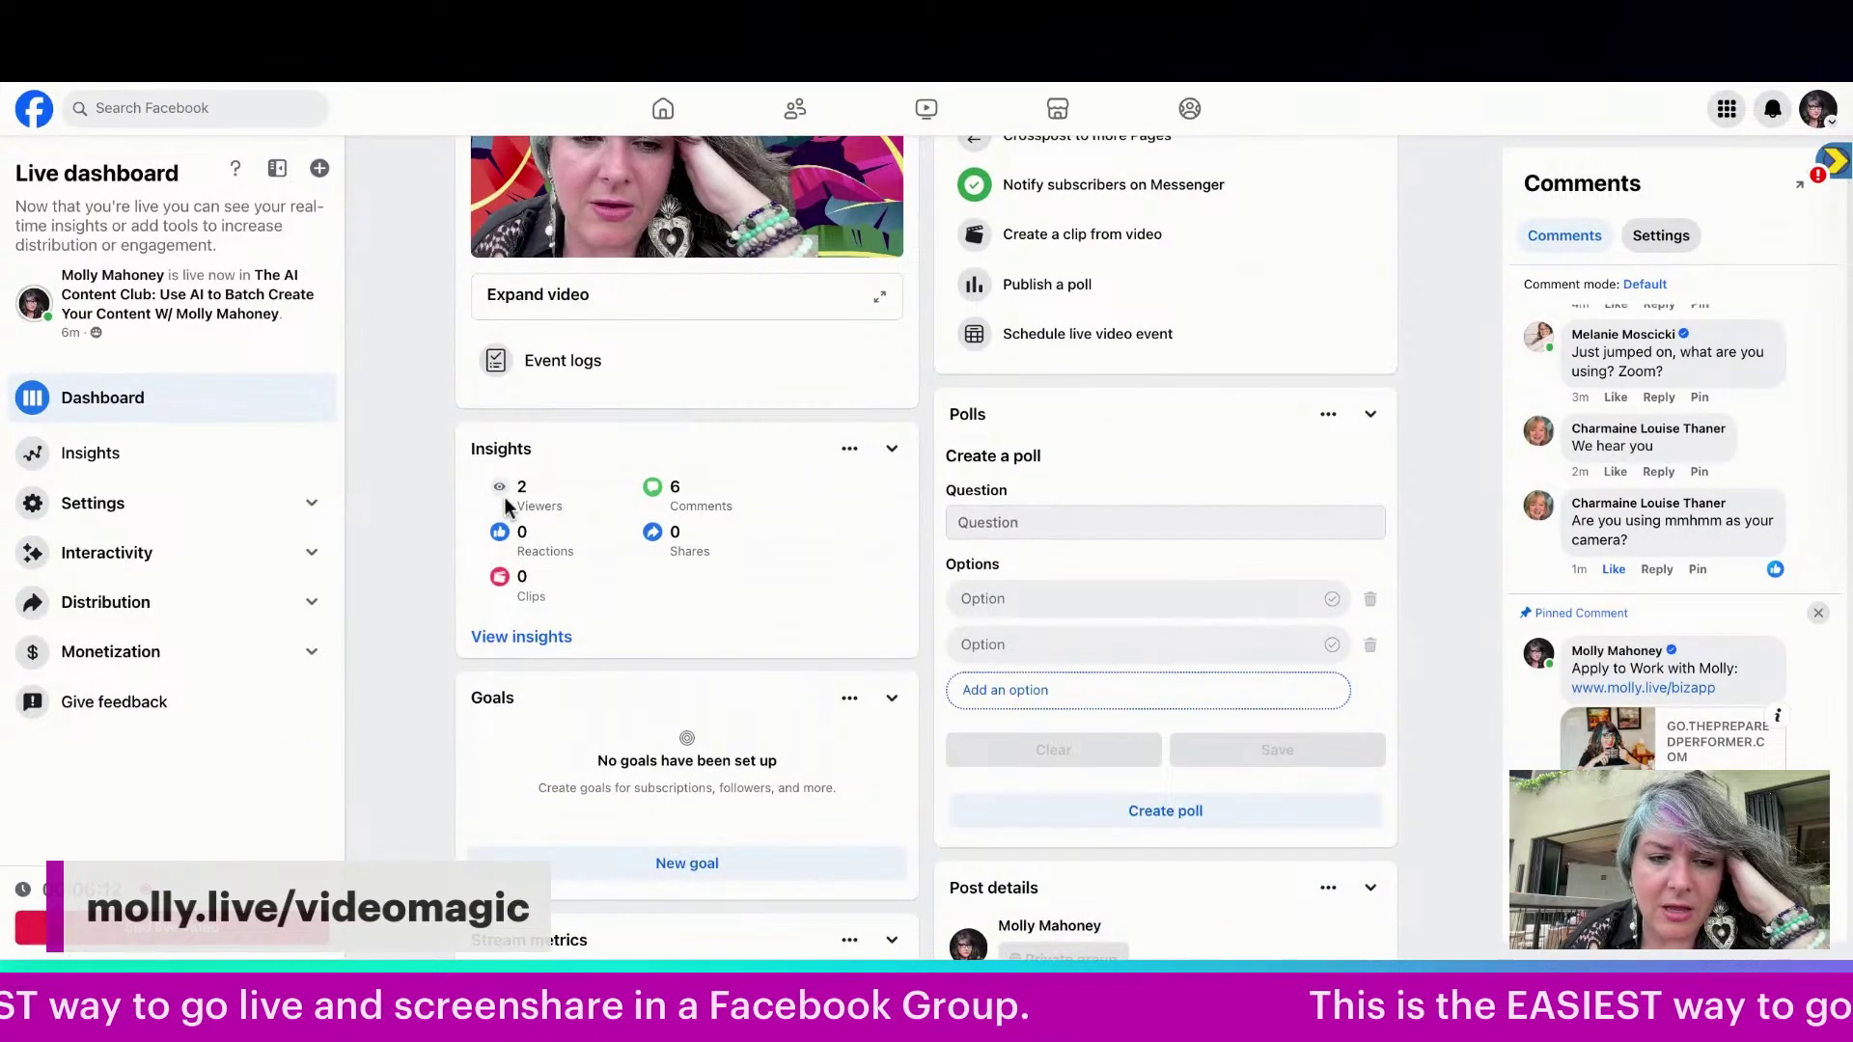
{"action": "scroll", "coordinate": [506, 507], "scroll_direction": "up", "scroll_amount": 2}
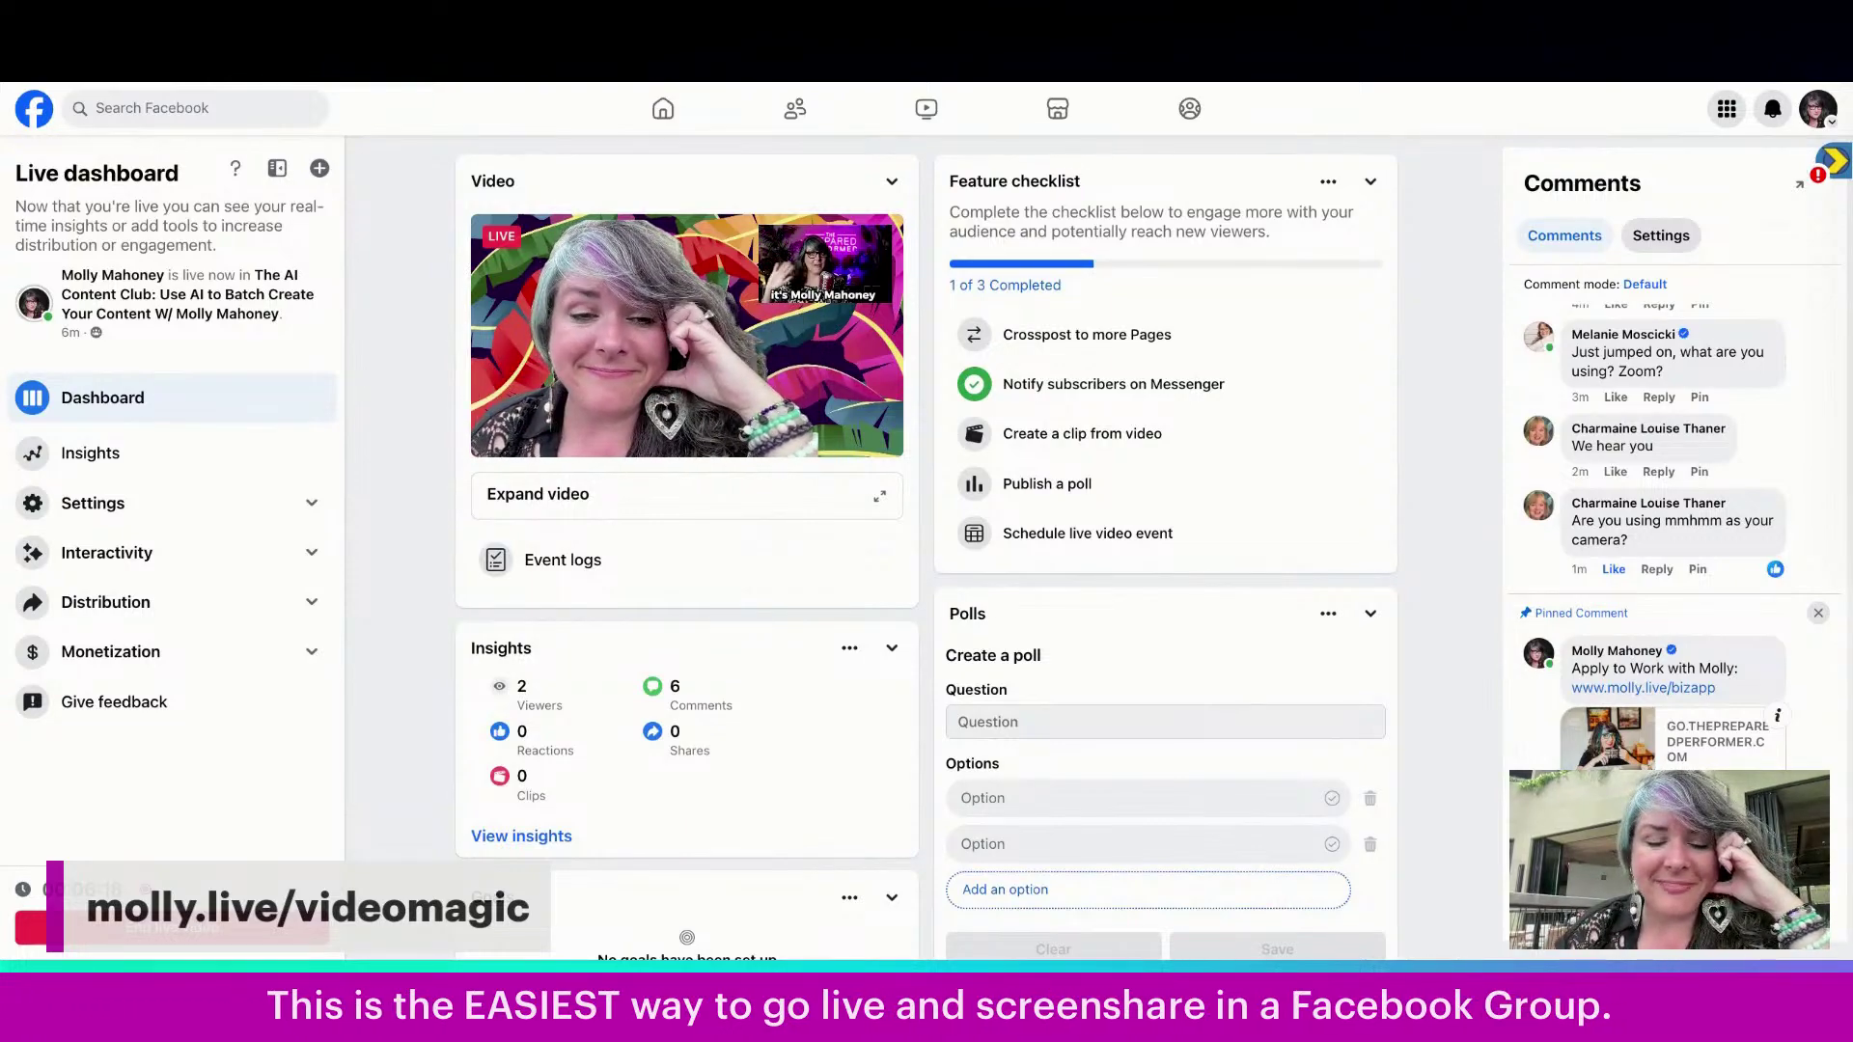
{"action": "scroll", "coordinate": [193, 766], "scroll_direction": "down", "scroll_amount": 1}
{"action": "scroll", "coordinate": [193, 766], "scroll_direction": "up", "scroll_amount": 1}
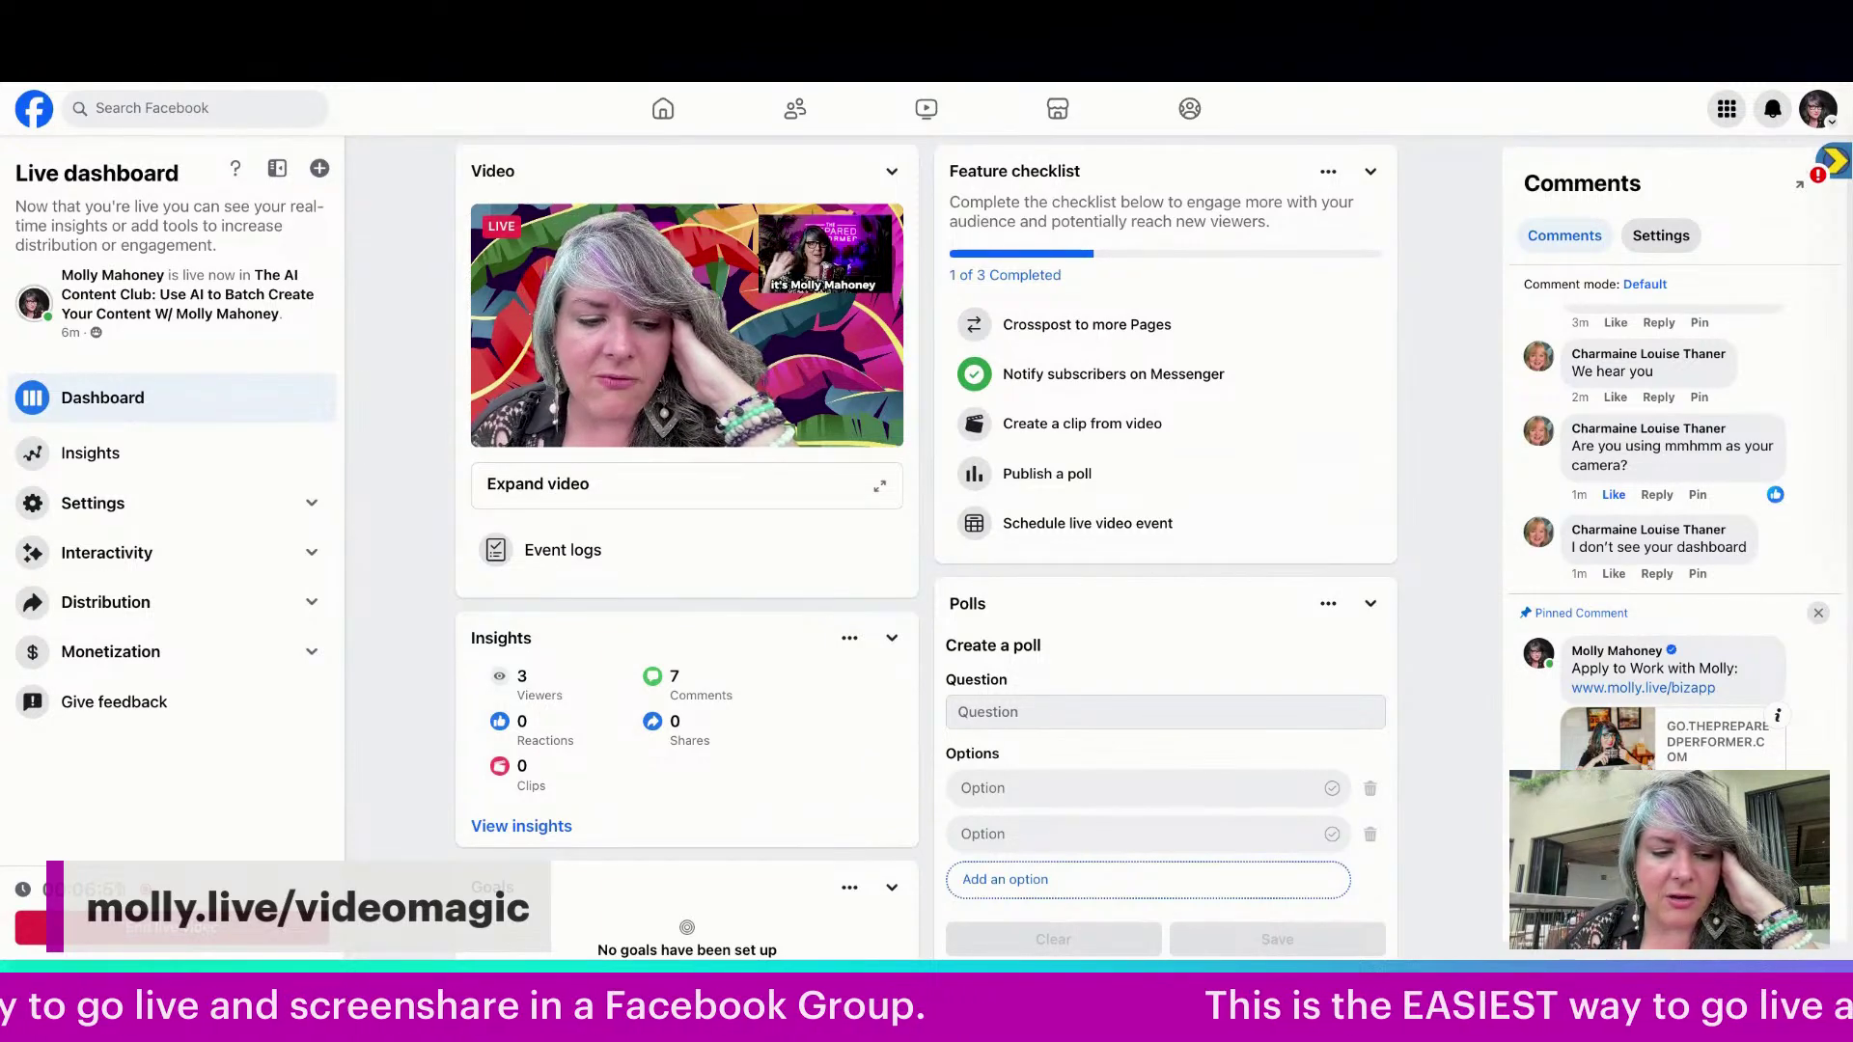
- End the live video and look through the saved settings for future broadcasts
{"action": "left_click", "coordinate": [172, 928]}
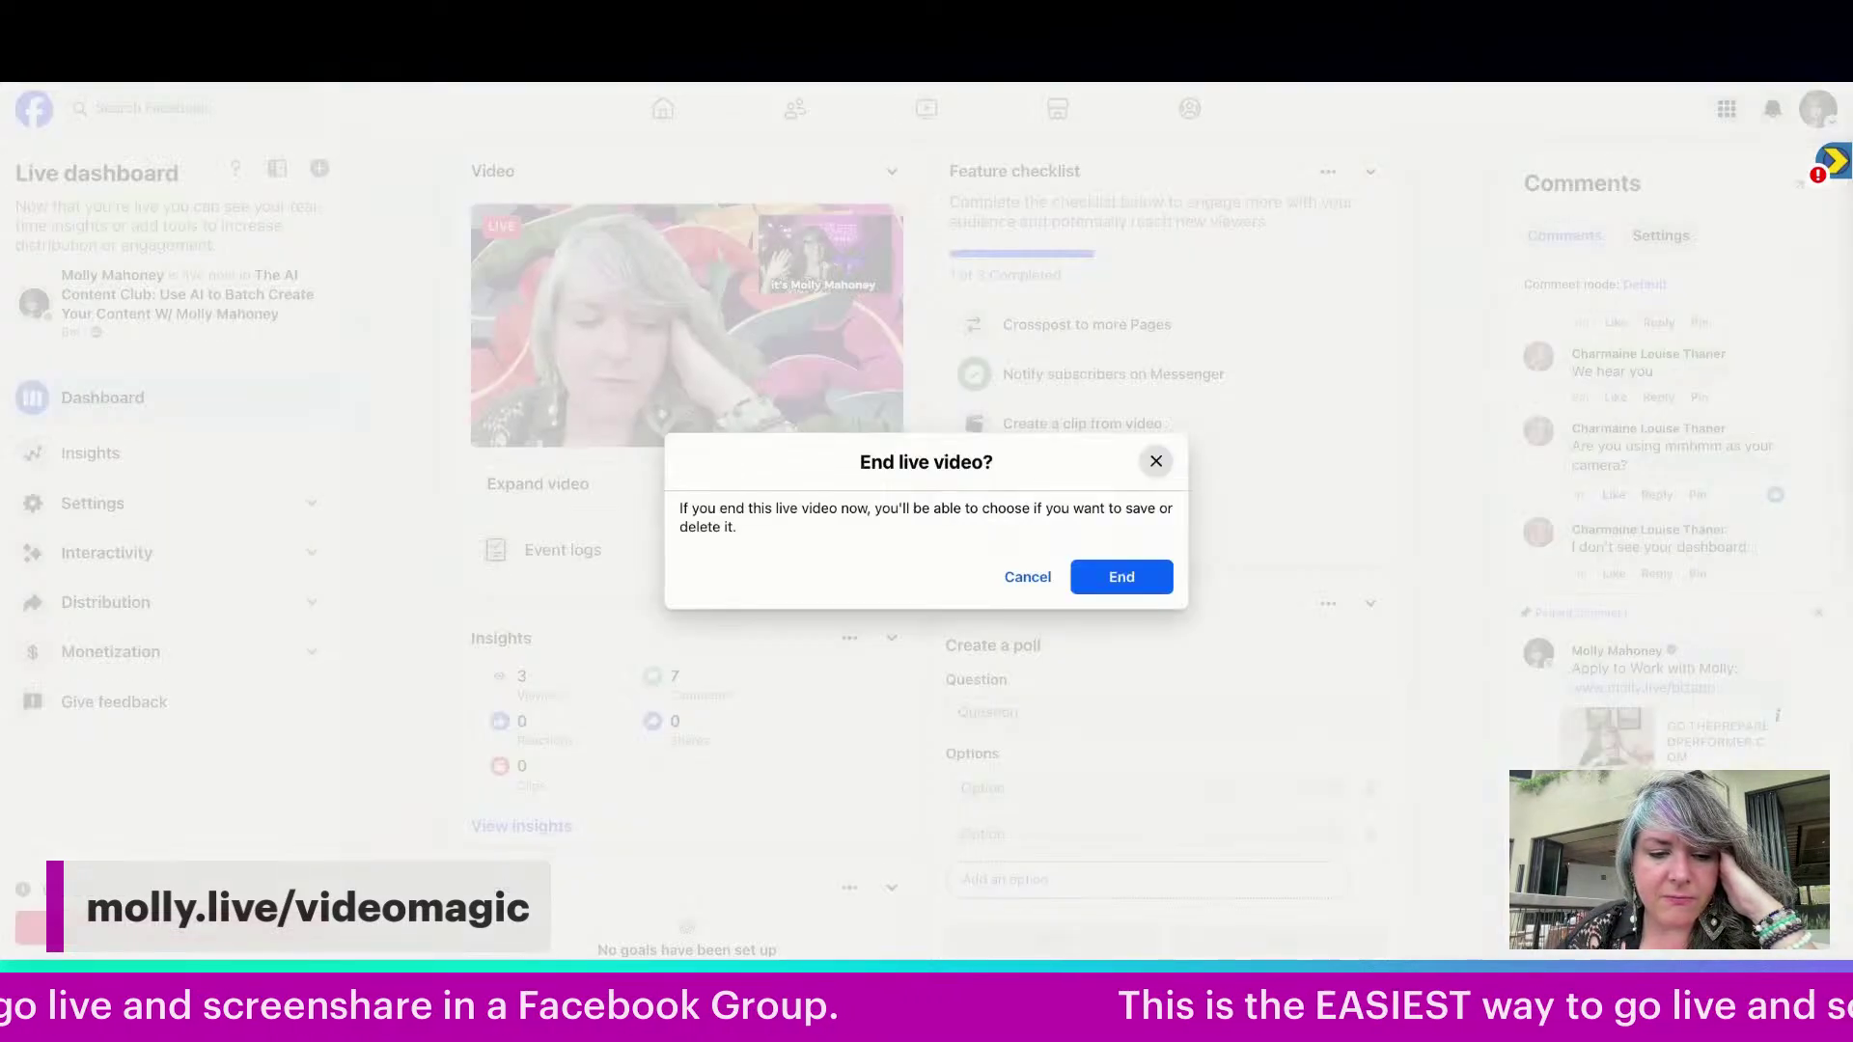
{"action": "left_click", "coordinate": [1125, 579]}
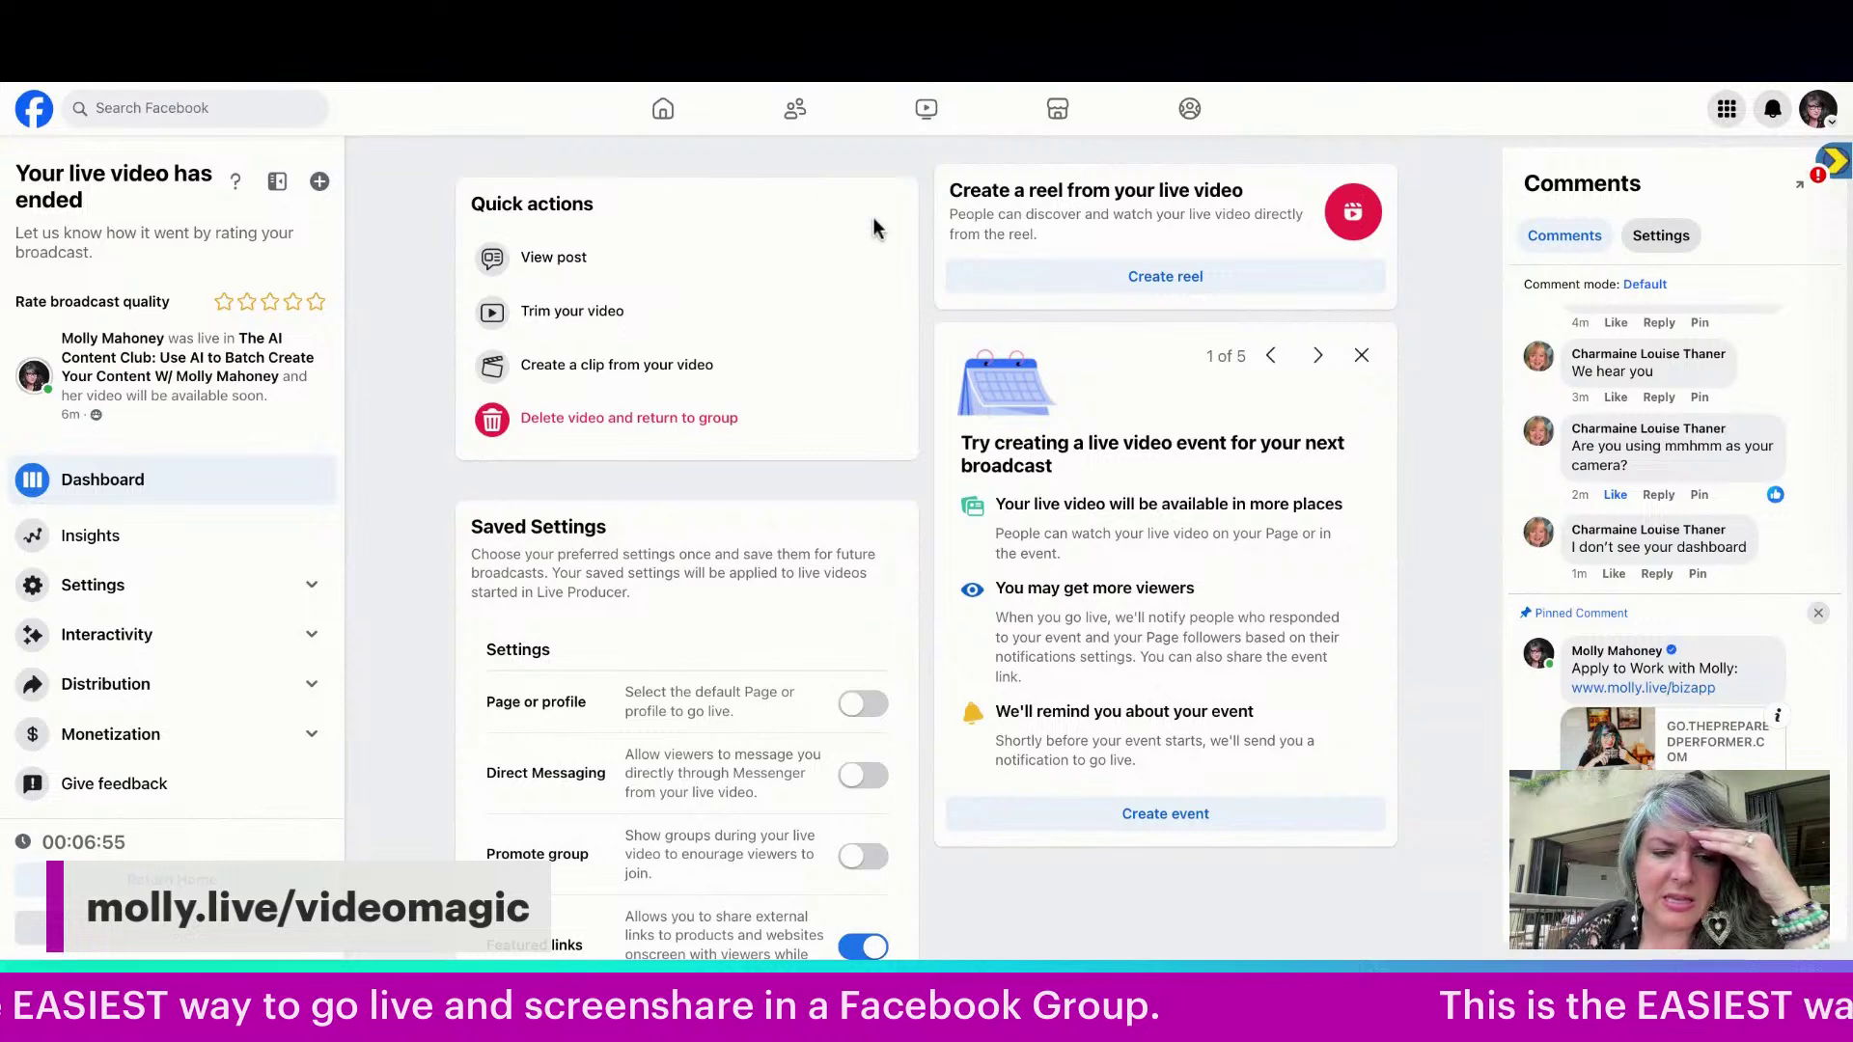
{"action": "scroll", "coordinate": [699, 736], "scroll_direction": "down", "scroll_amount": 5}
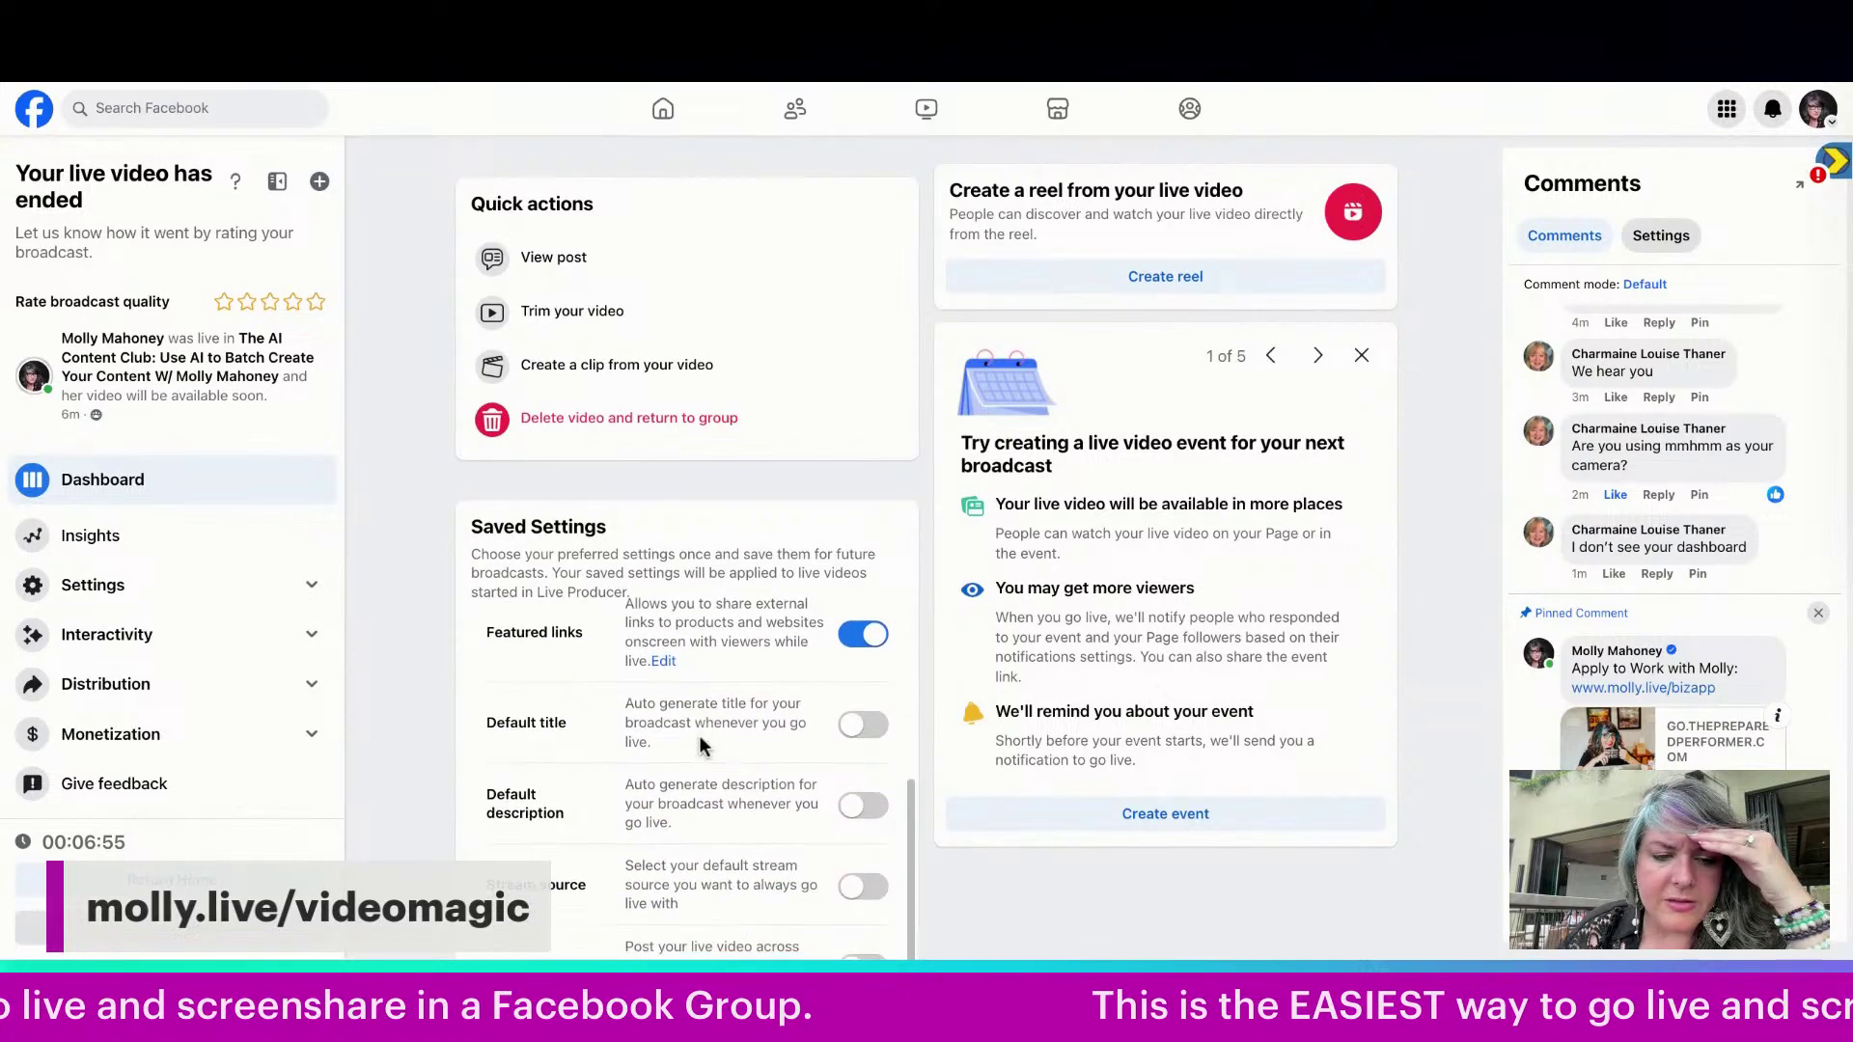
{"action": "scroll", "coordinate": [698, 736], "scroll_direction": "up", "scroll_amount": 5}
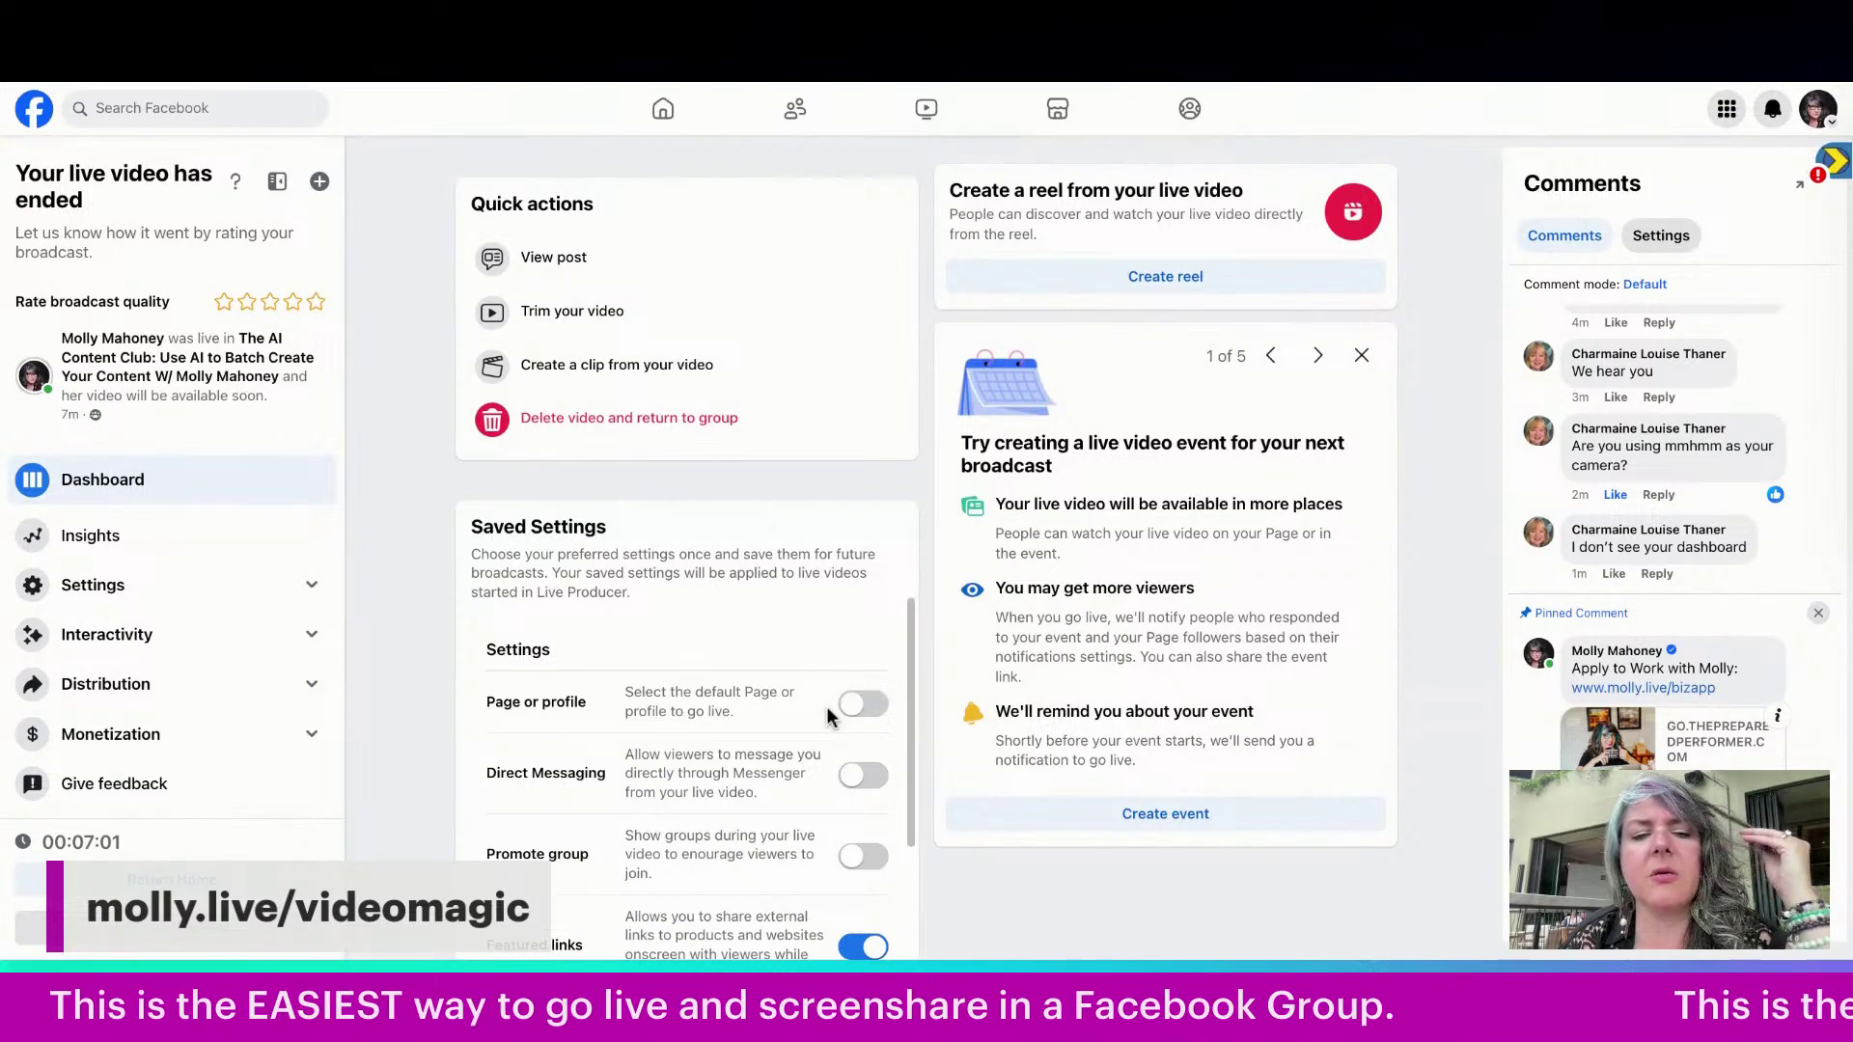
- View the ended live video's post, go to the AI Content Club group from it and look over the discussion
{"action": "left_click", "coordinate": [683, 275]}
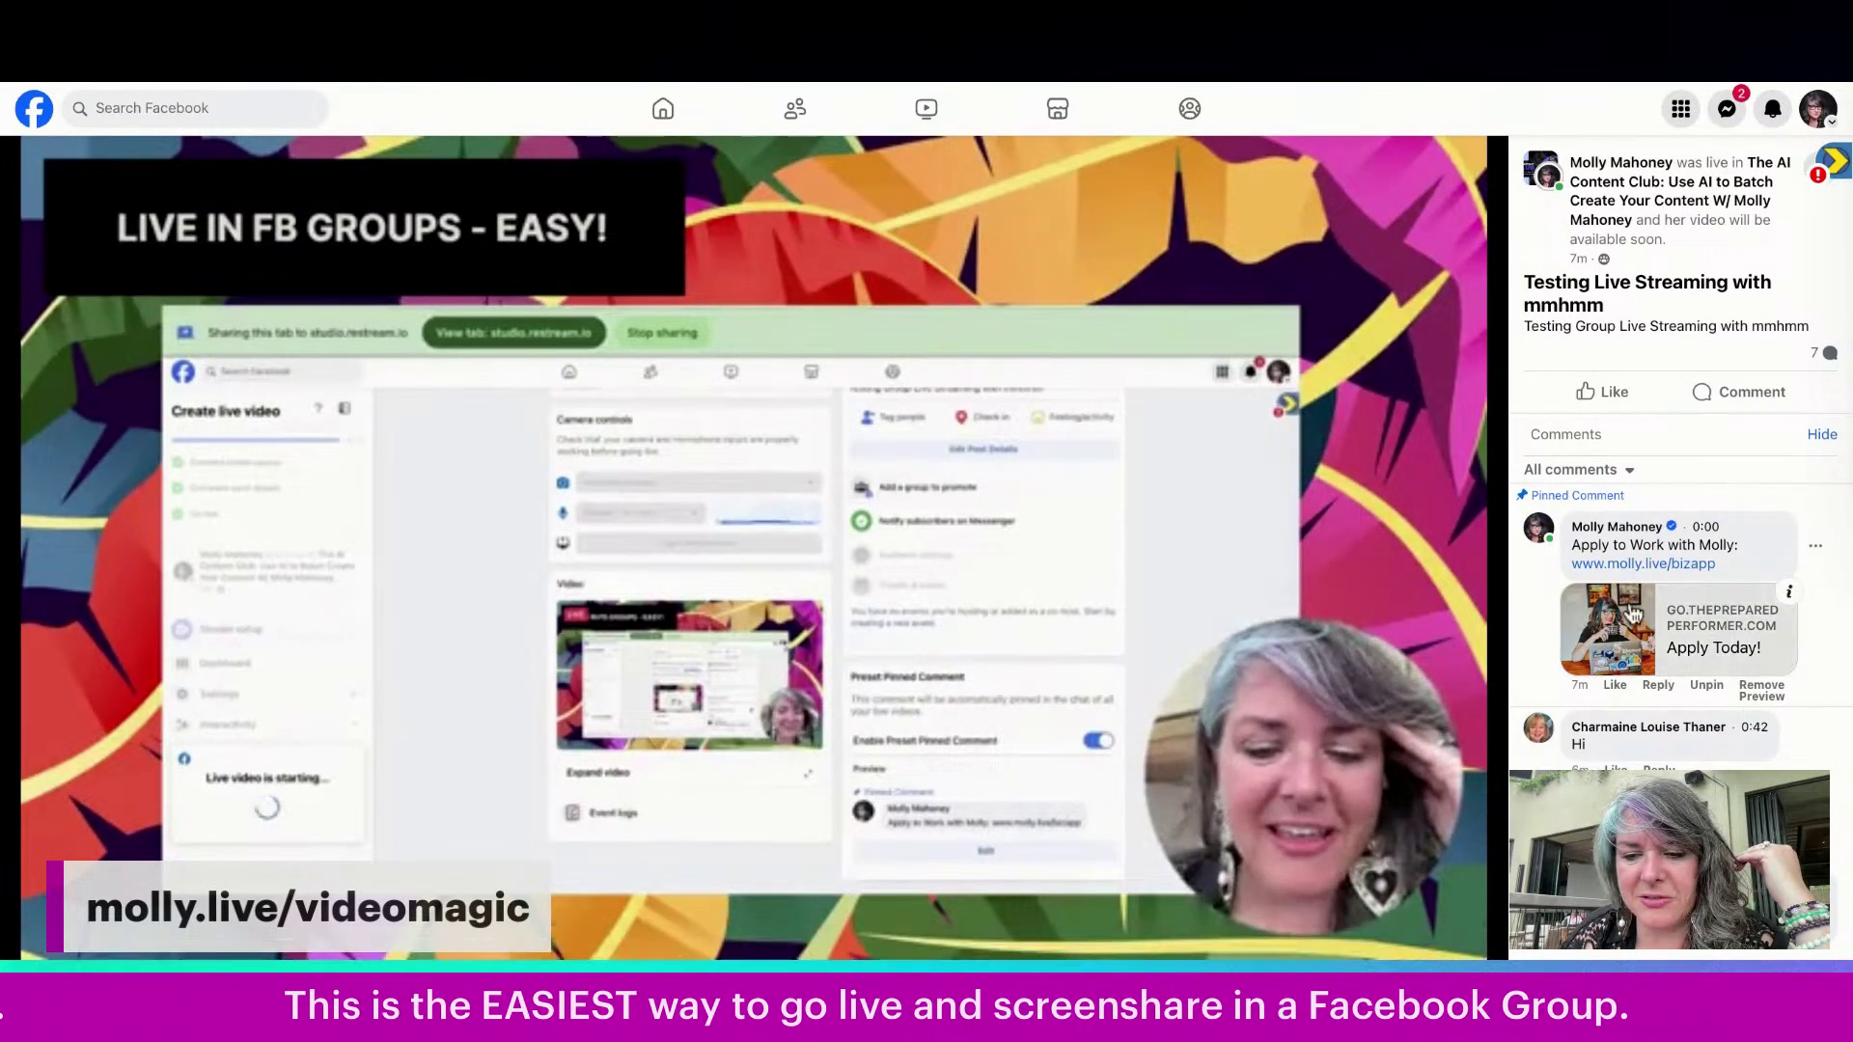
{"action": "left_click", "coordinate": [1662, 196]}
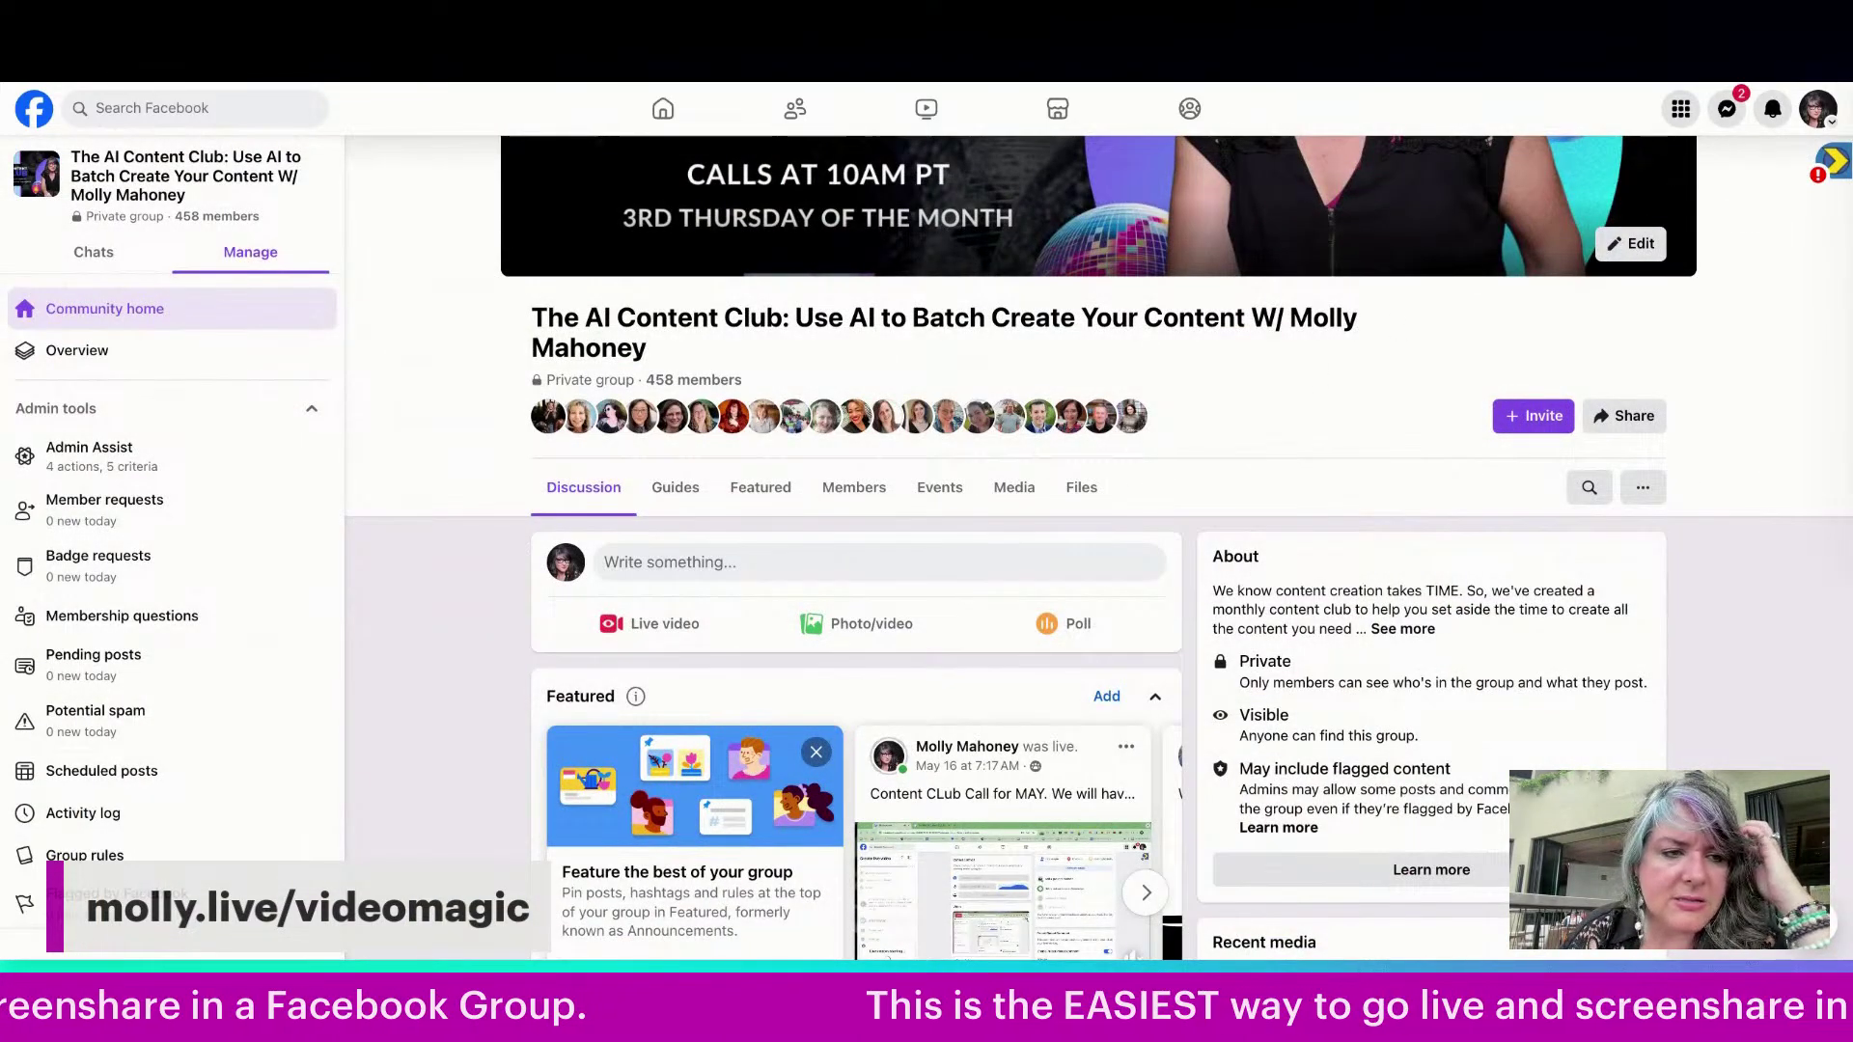
{"action": "scroll", "coordinate": [784, 590], "scroll_direction": "down", "scroll_amount": 10}
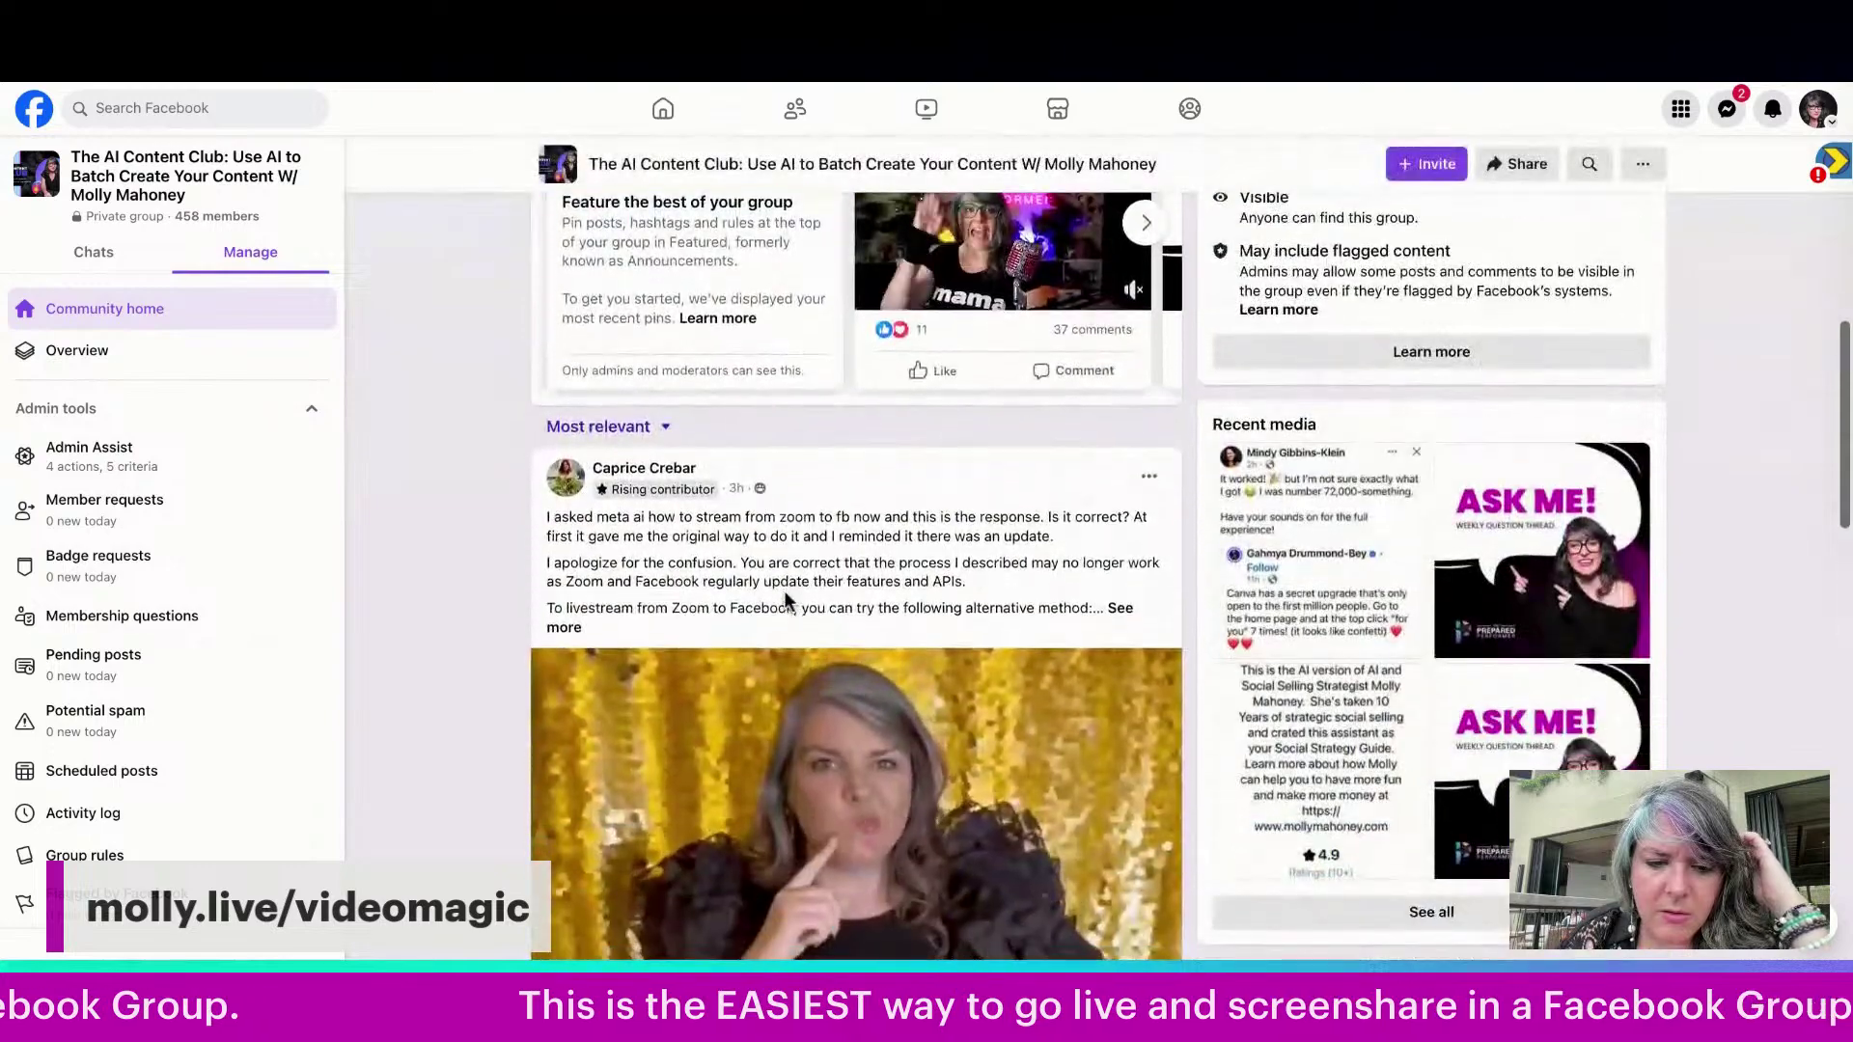
{"action": "scroll", "coordinate": [785, 600], "scroll_direction": "up", "scroll_amount": 10}
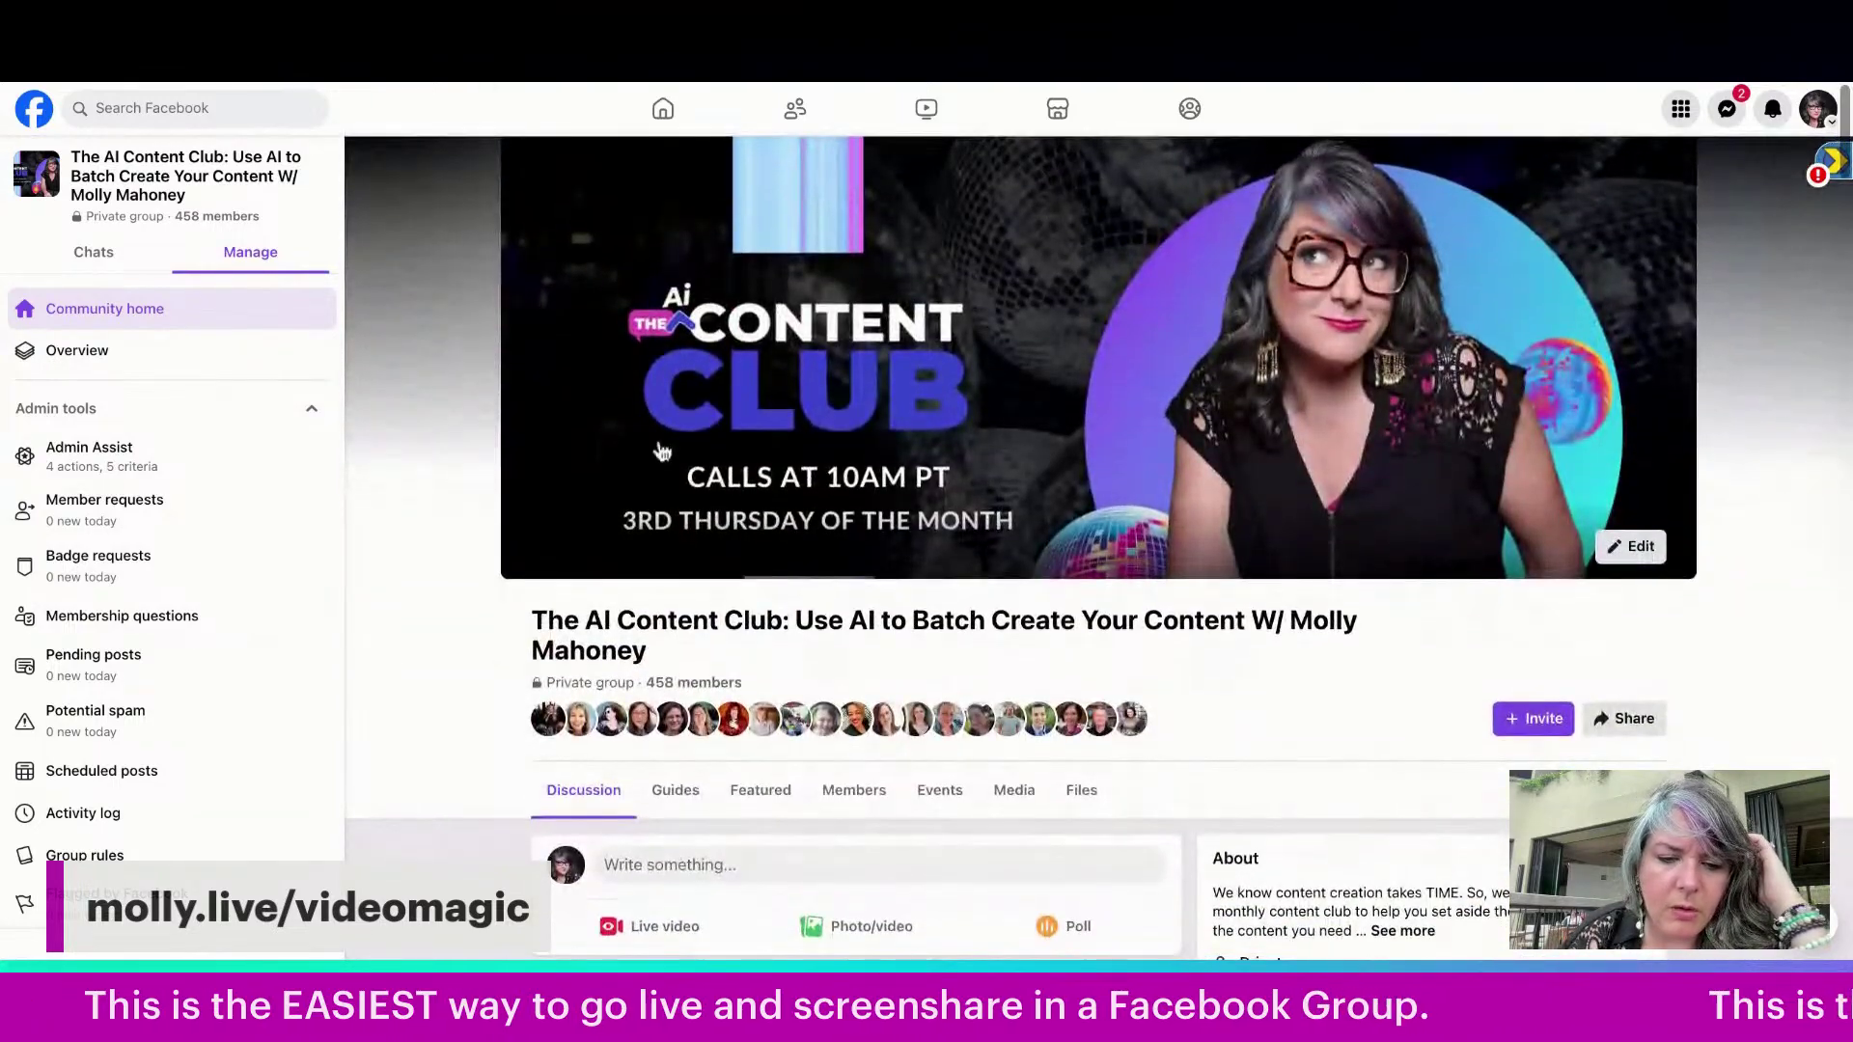
- Open the newest recording among the videos in the group's media
{"action": "left_click", "coordinate": [1008, 796]}
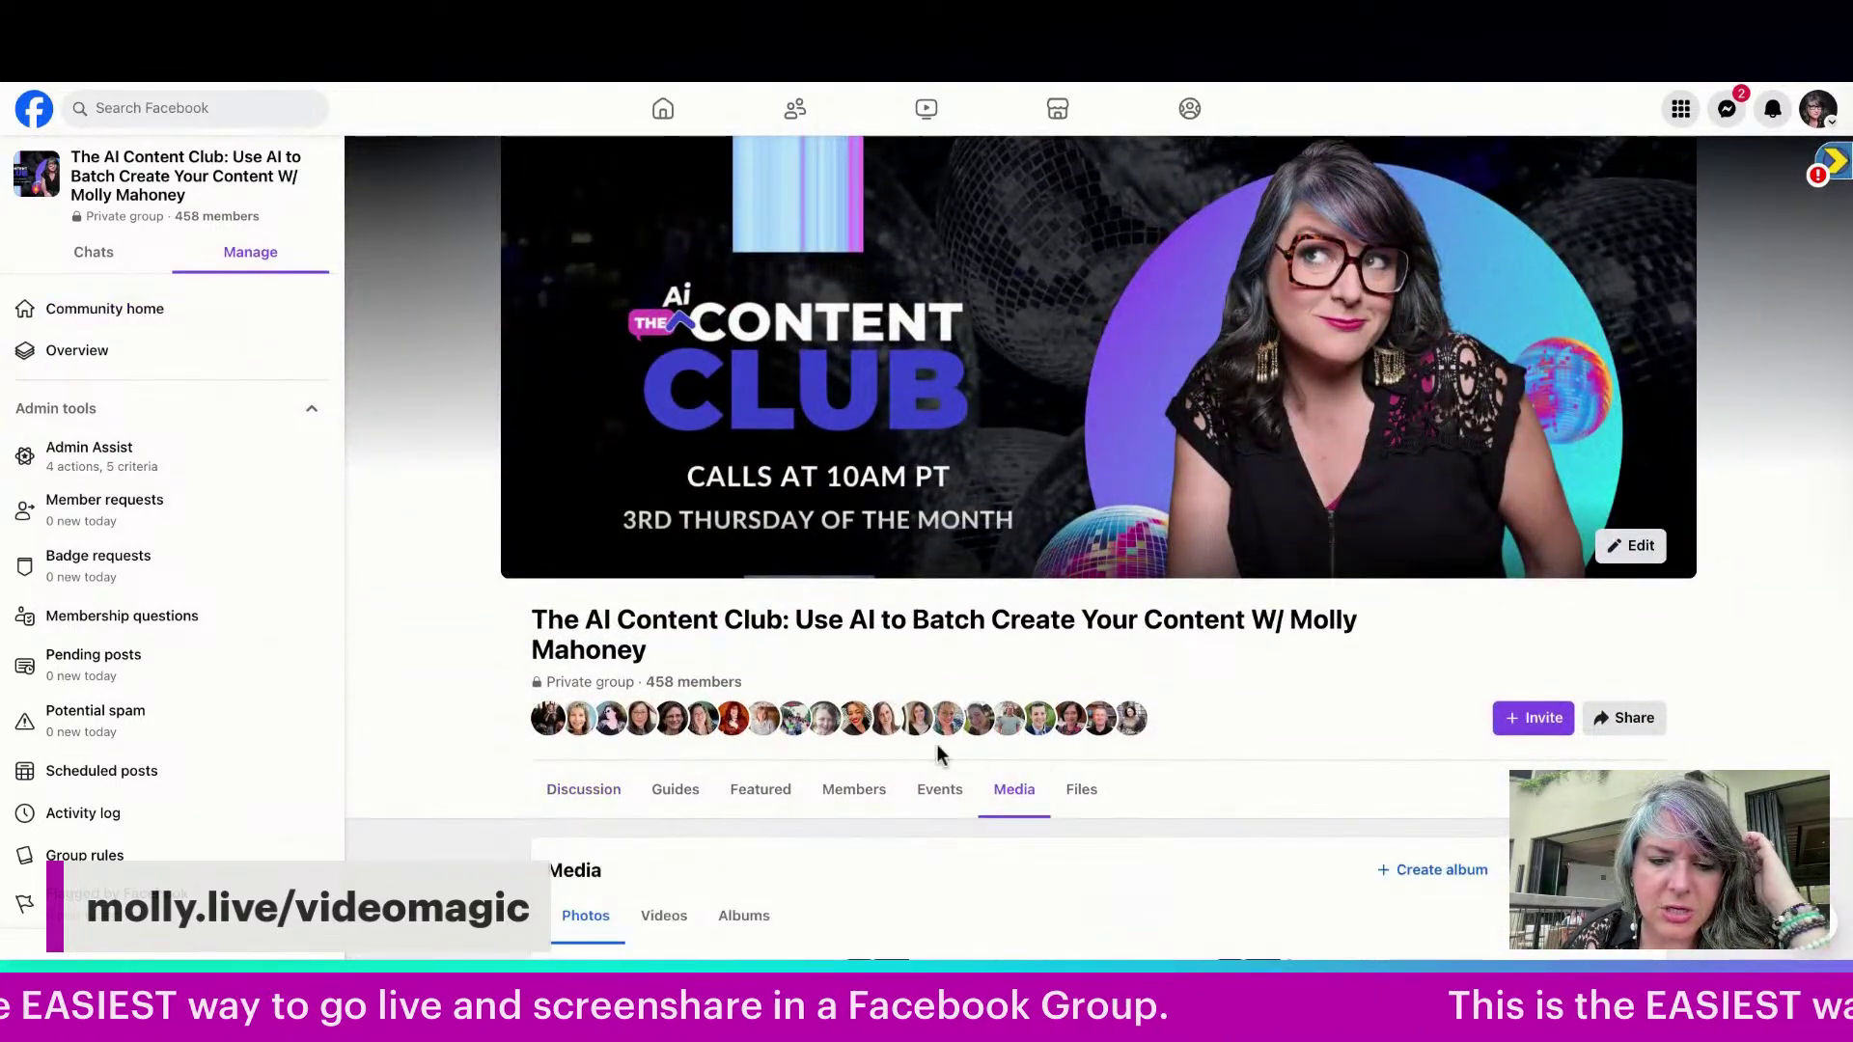
{"action": "scroll", "coordinate": [926, 743], "scroll_direction": "down", "scroll_amount": 4}
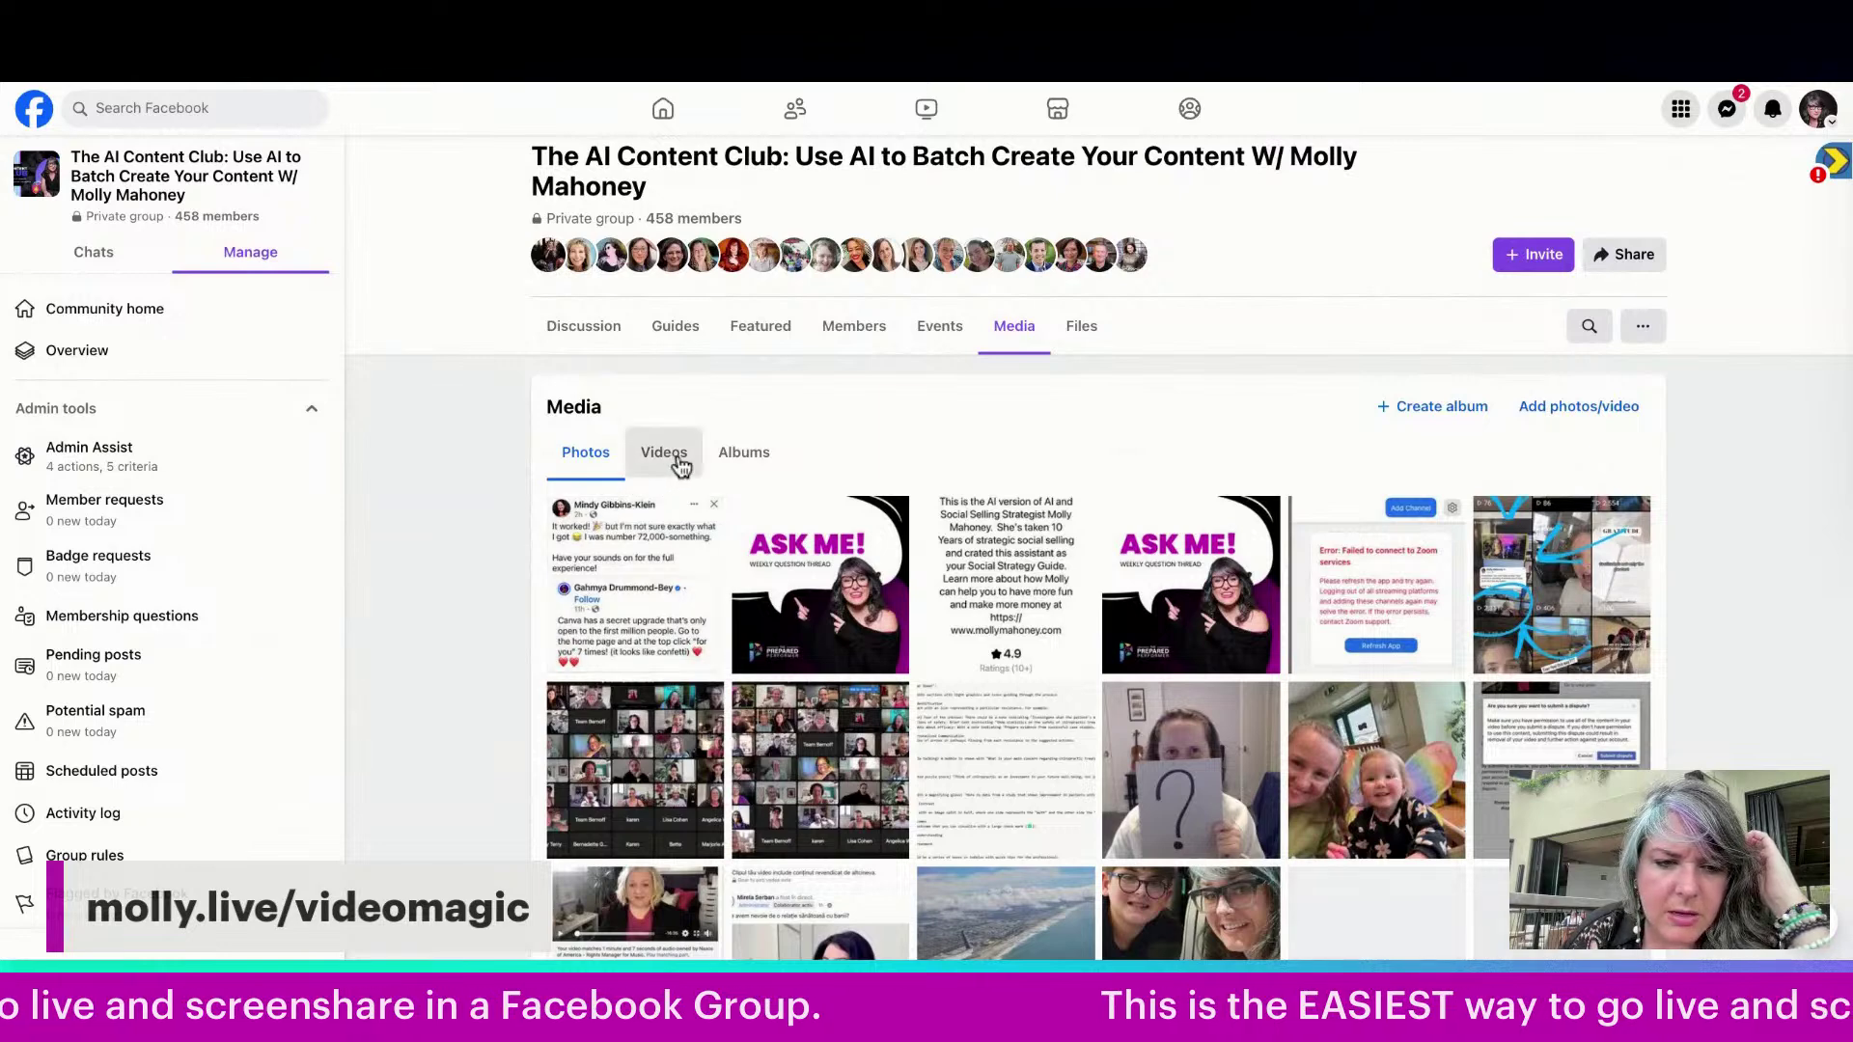
{"action": "left_click", "coordinate": [675, 458]}
{"action": "left_click", "coordinate": [687, 541]}
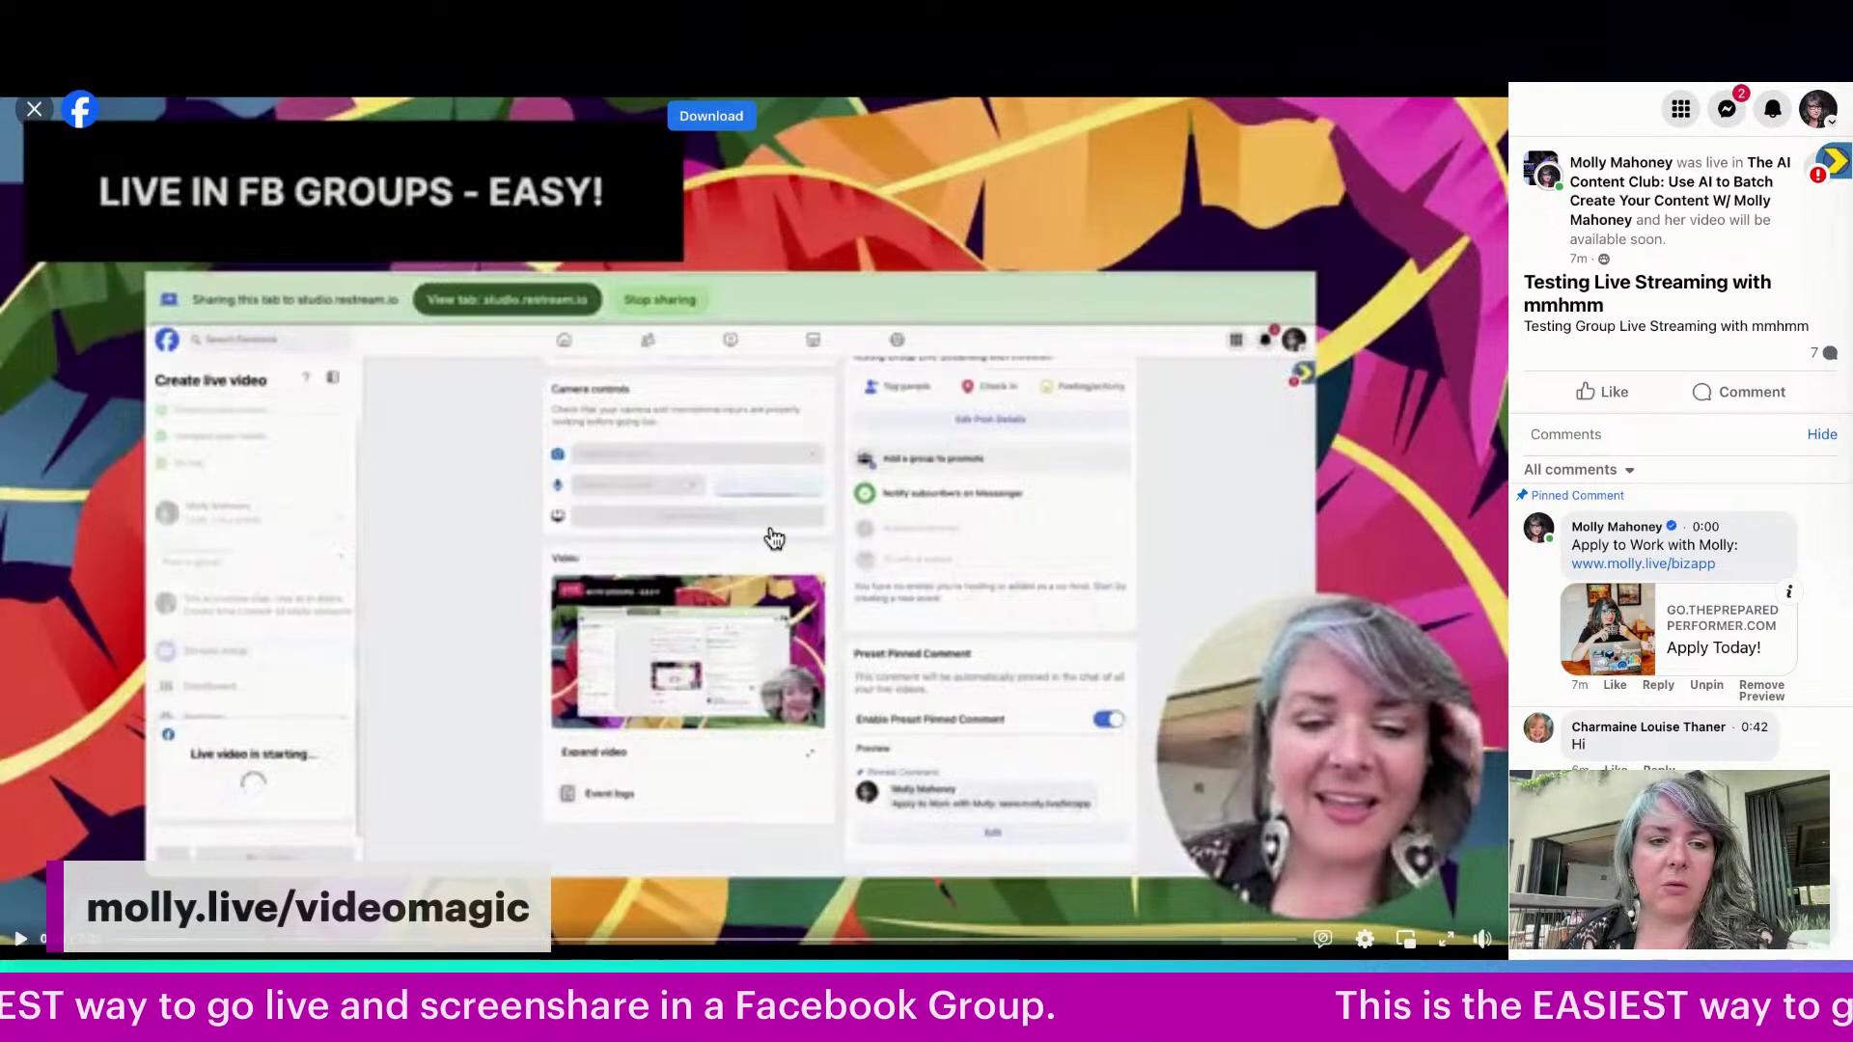
{"action": "left_click", "coordinate": [825, 673]}
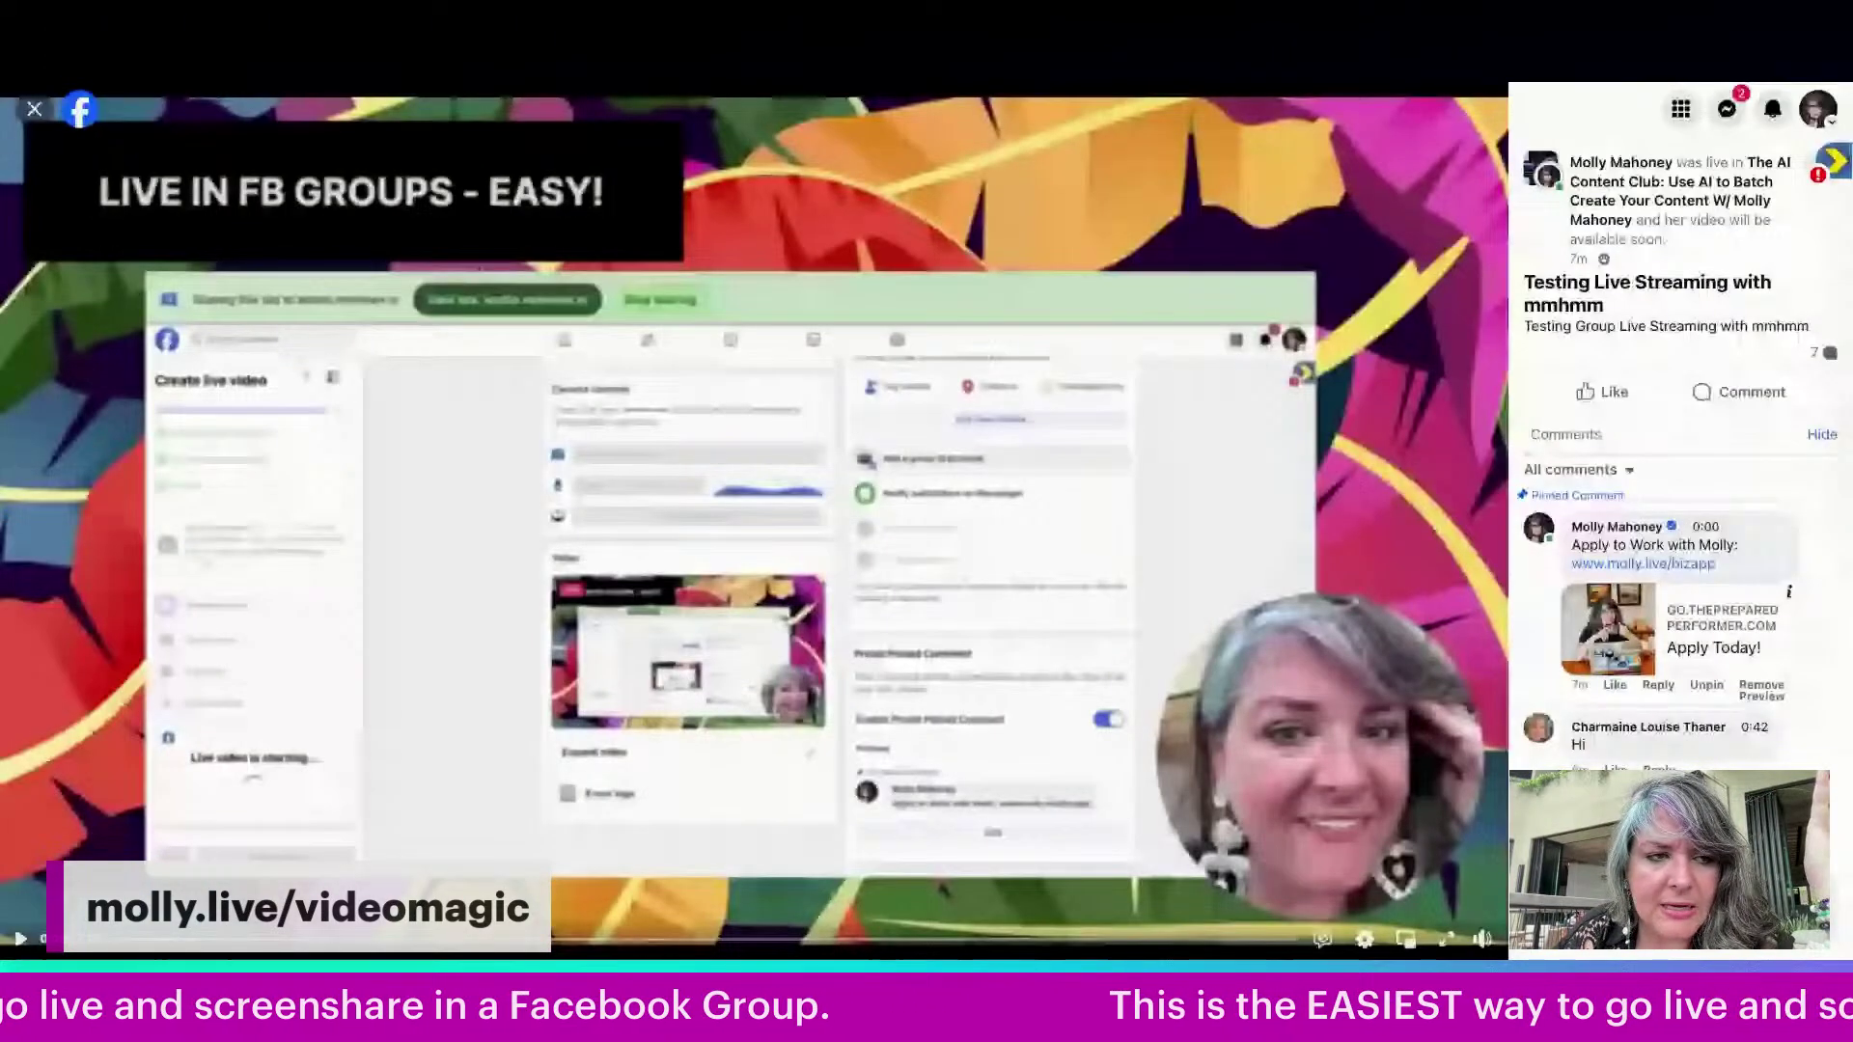
- Close the recording, search Facebook for "swing" and open the group Swing into Social - 5/20/2024
{"action": "mouse_move", "coordinate": [701, 157]}
{"action": "left_click", "coordinate": [33, 109]}
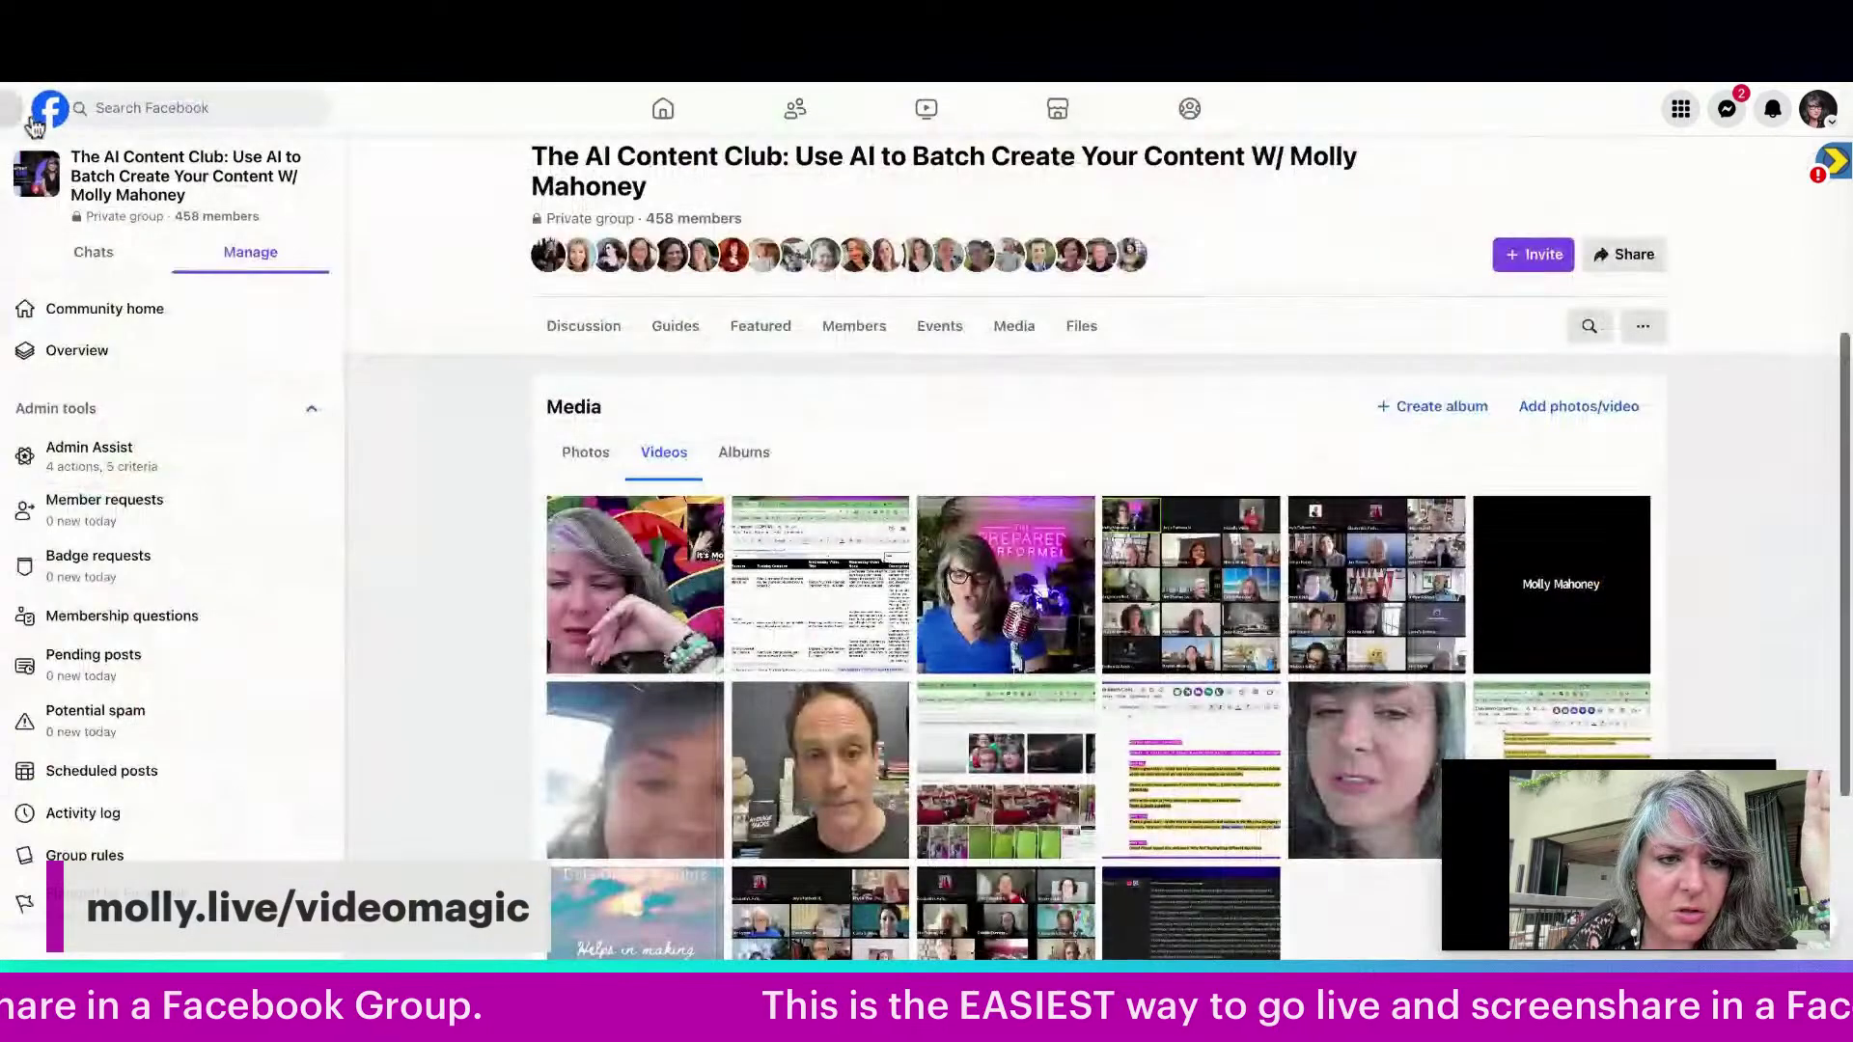
{"action": "left_click", "coordinate": [1754, 736]}
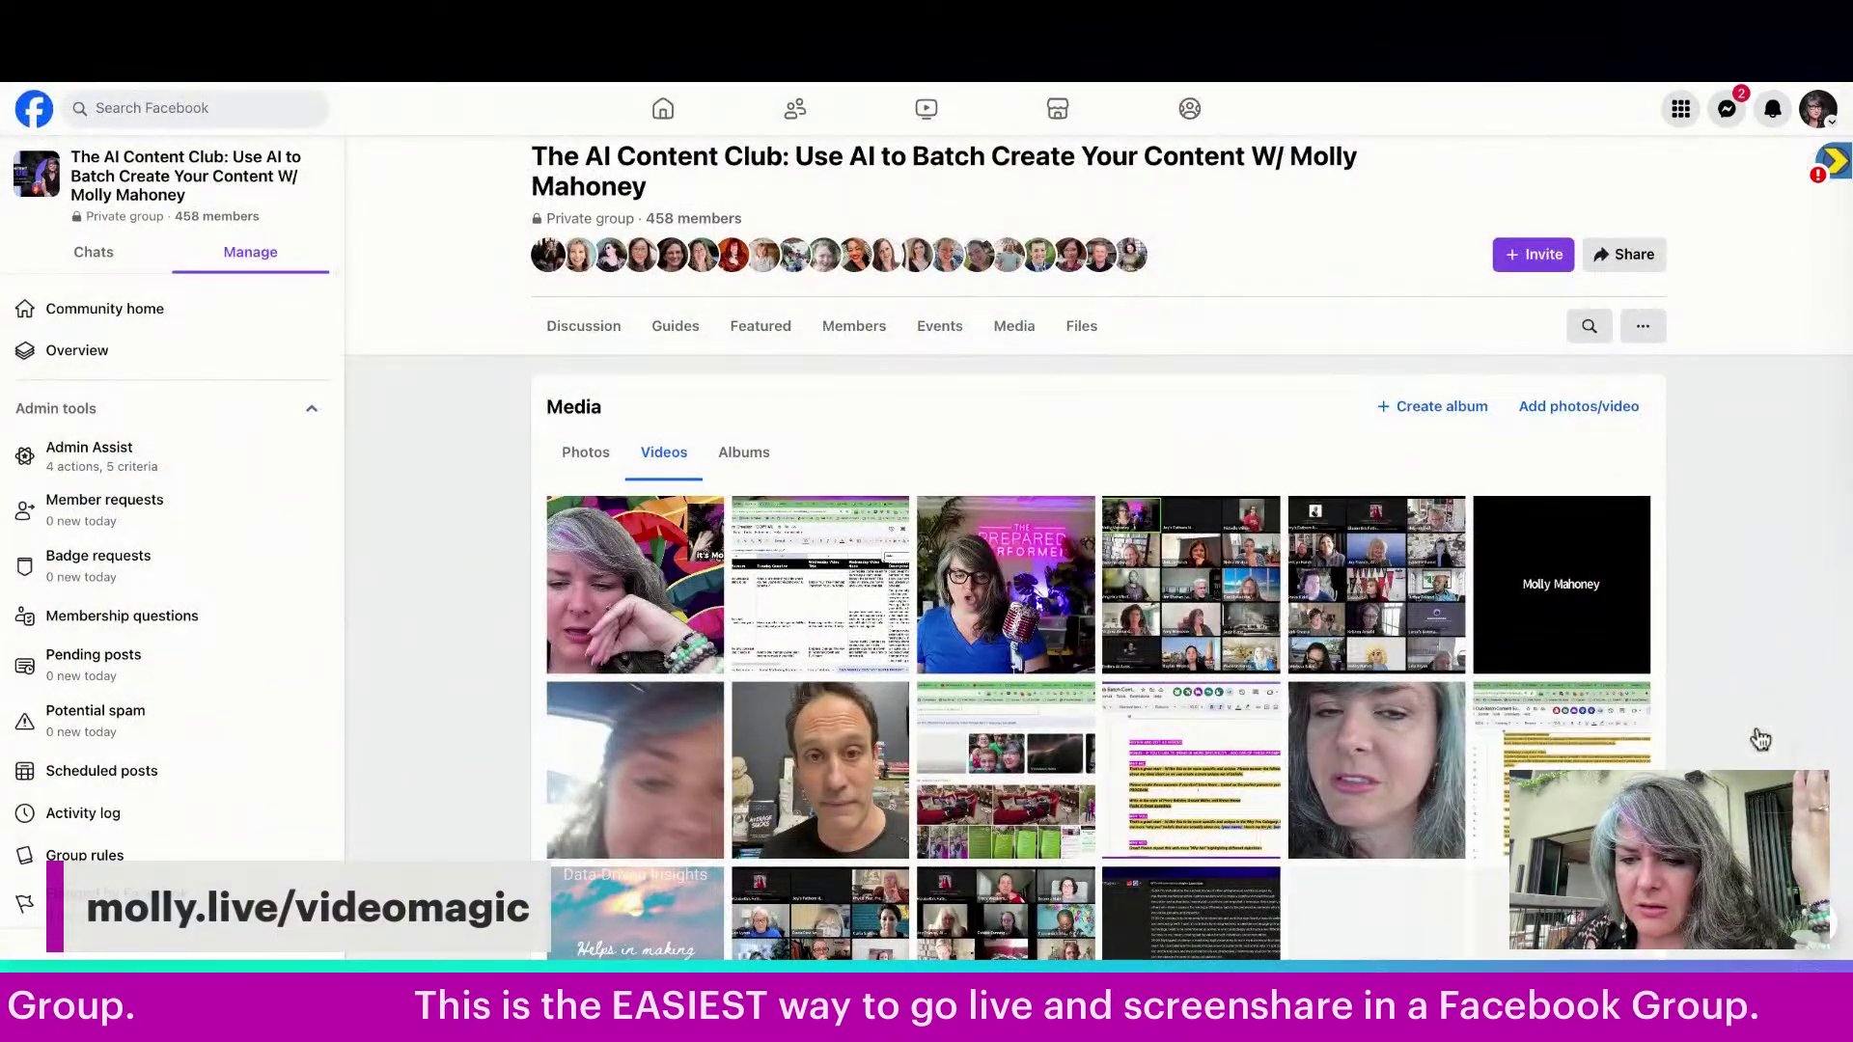
{"action": "left_click", "coordinate": [239, 104]}
{"action": "type", "text": "swing"}
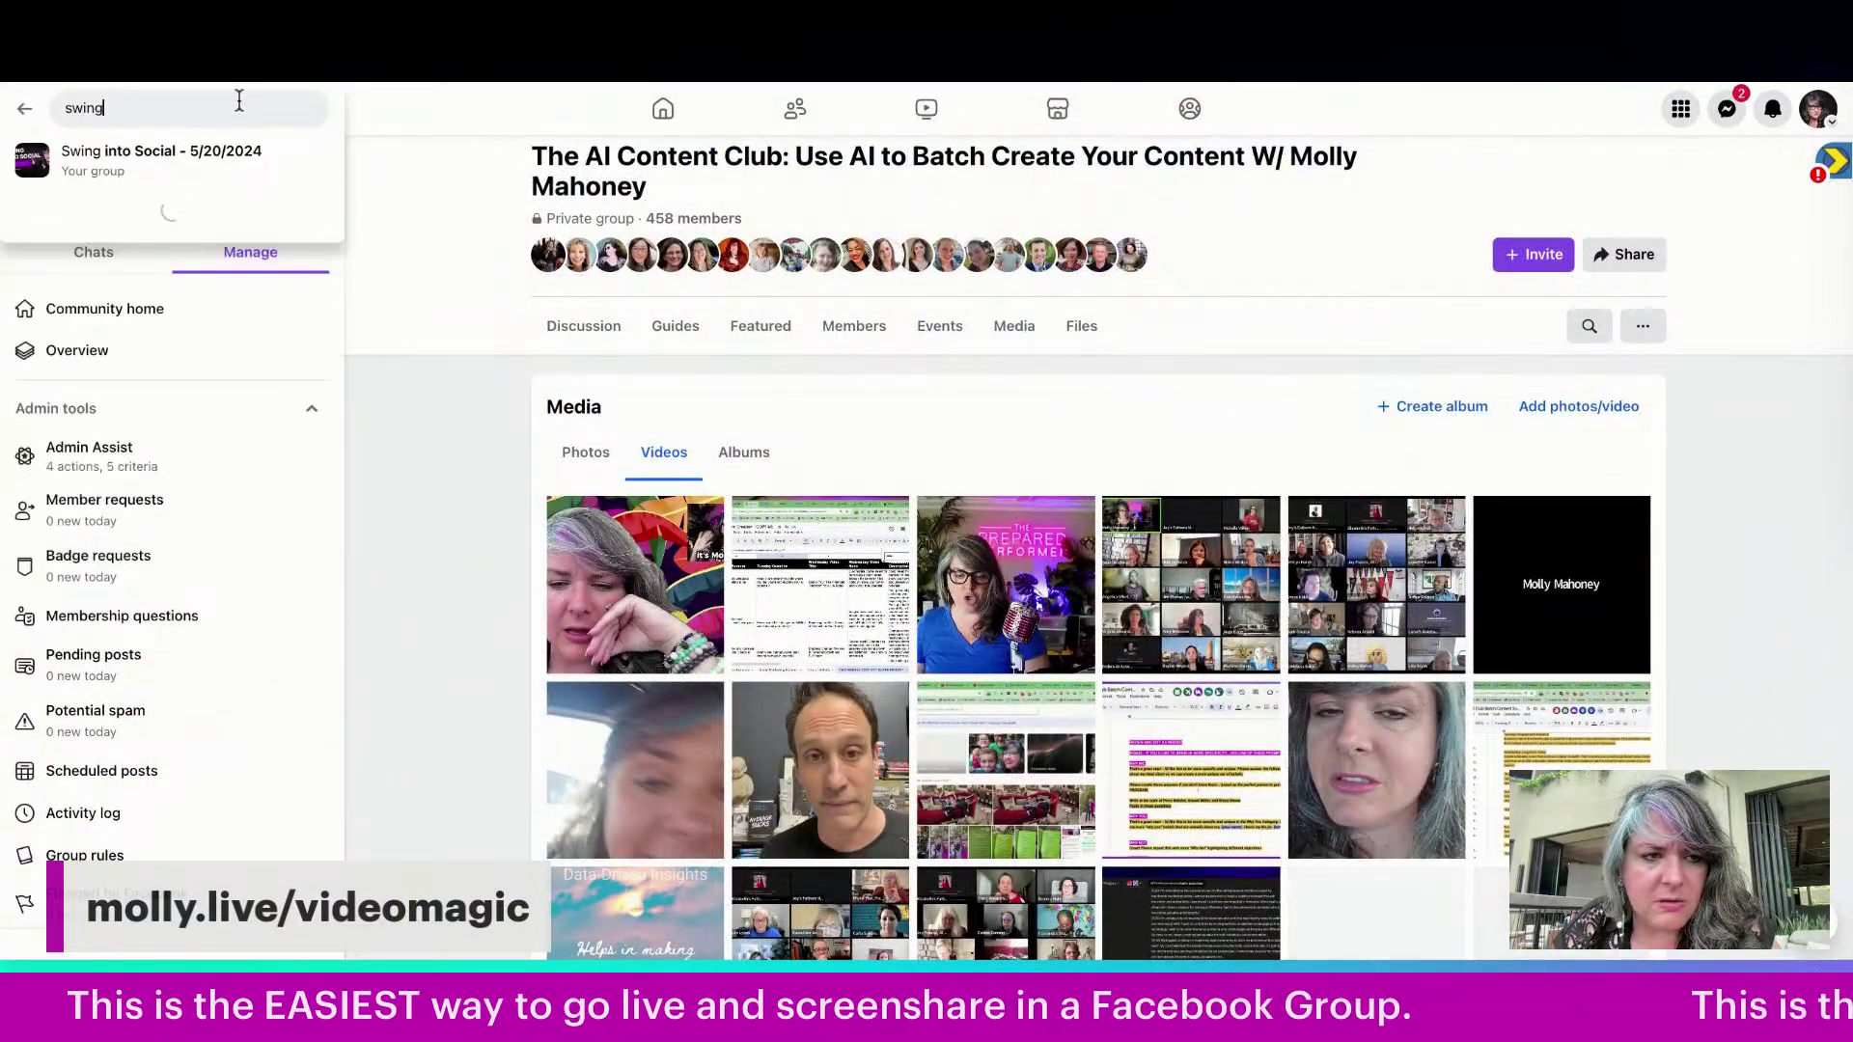
{"action": "left_click", "coordinate": [227, 172]}
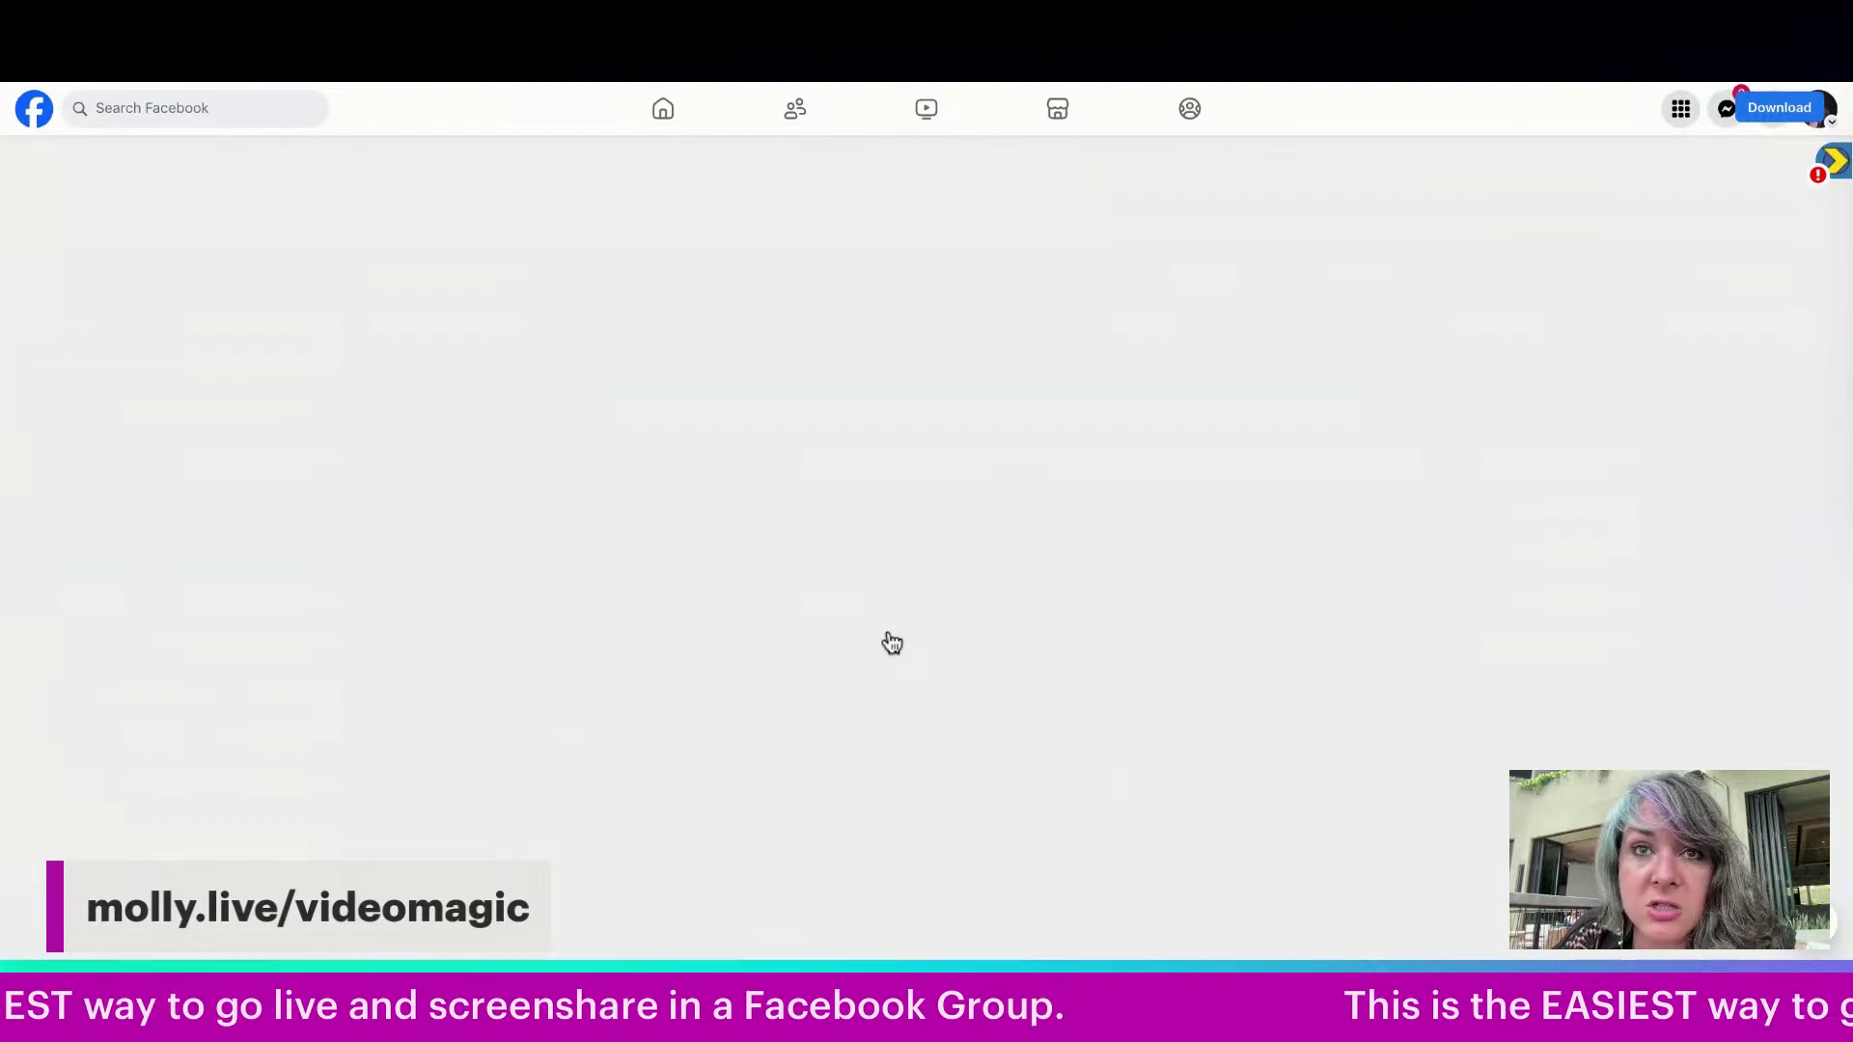
- Look over the Swing into Social group's discussion page and open its member list
{"action": "scroll", "coordinate": [891, 642], "scroll_direction": "down", "scroll_amount": 6}
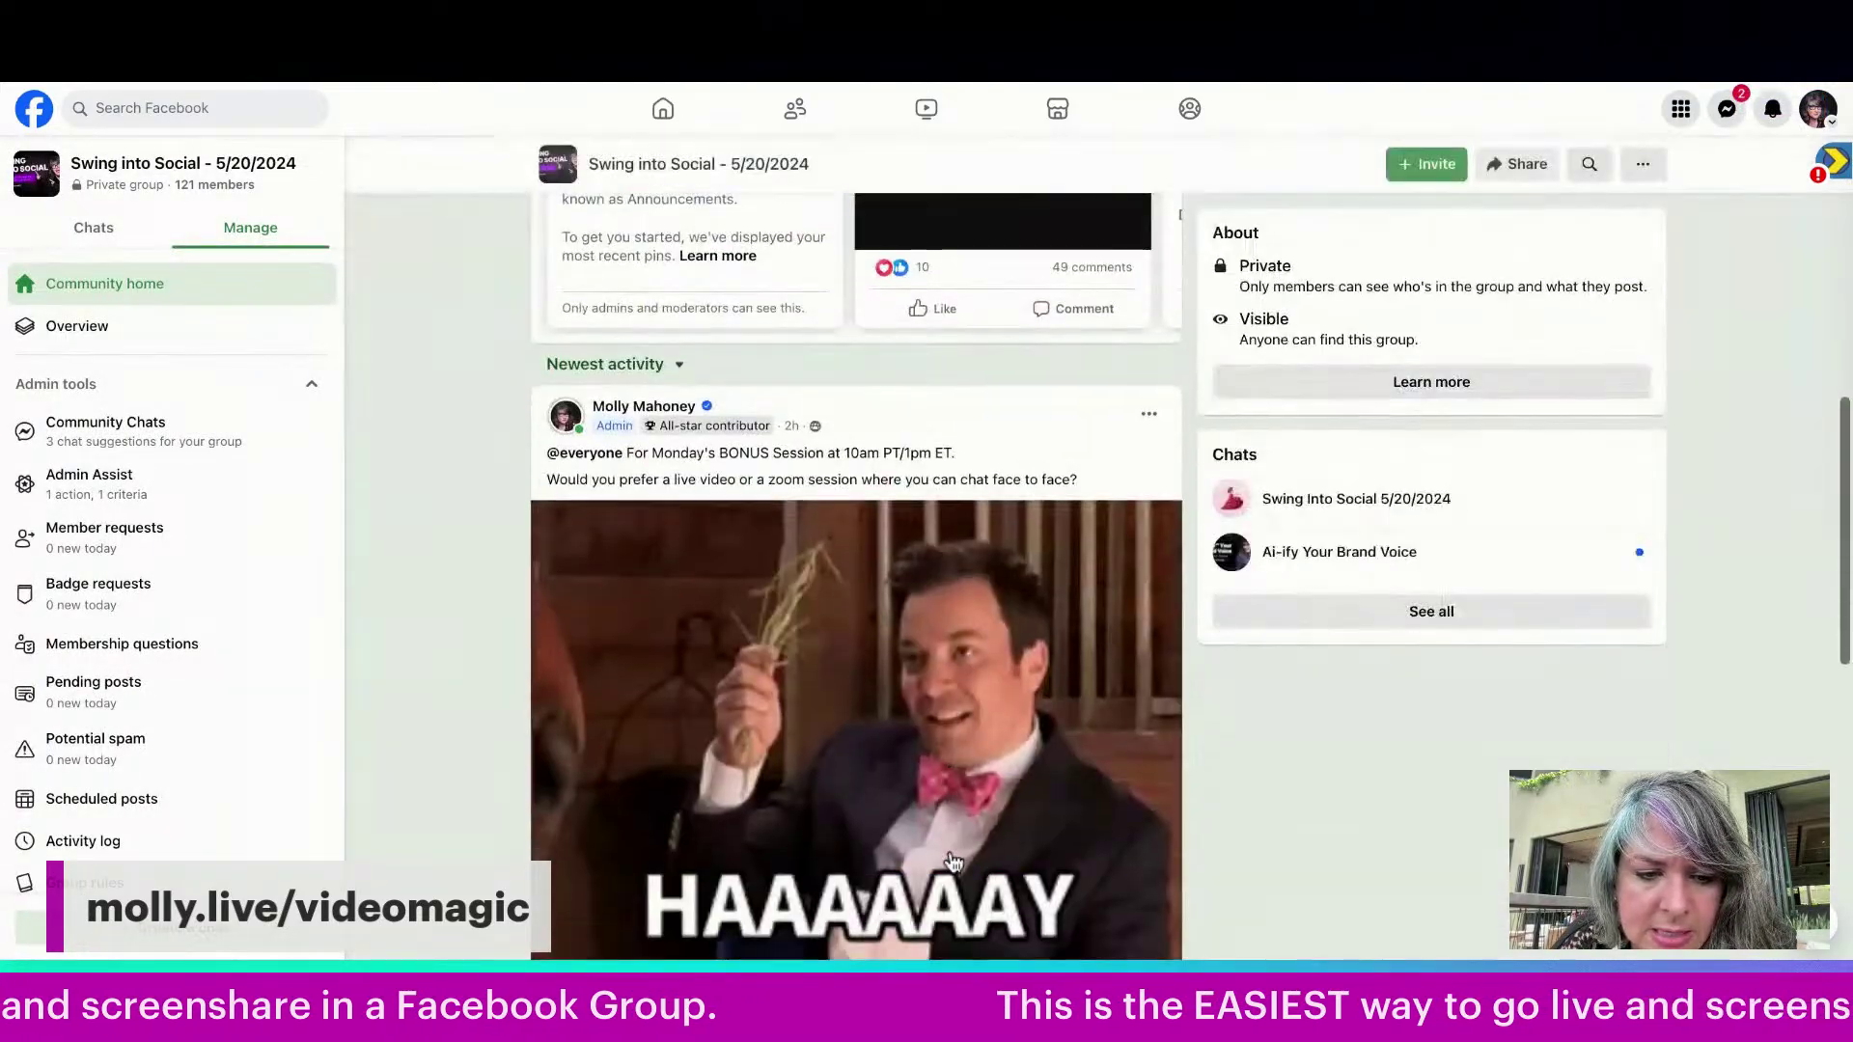
{"action": "scroll", "coordinate": [954, 862], "scroll_direction": "up", "scroll_amount": 5}
{"action": "scroll", "coordinate": [954, 862], "scroll_direction": "up", "scroll_amount": 4}
{"action": "scroll", "coordinate": [953, 861], "scroll_direction": "down", "scroll_amount": 4}
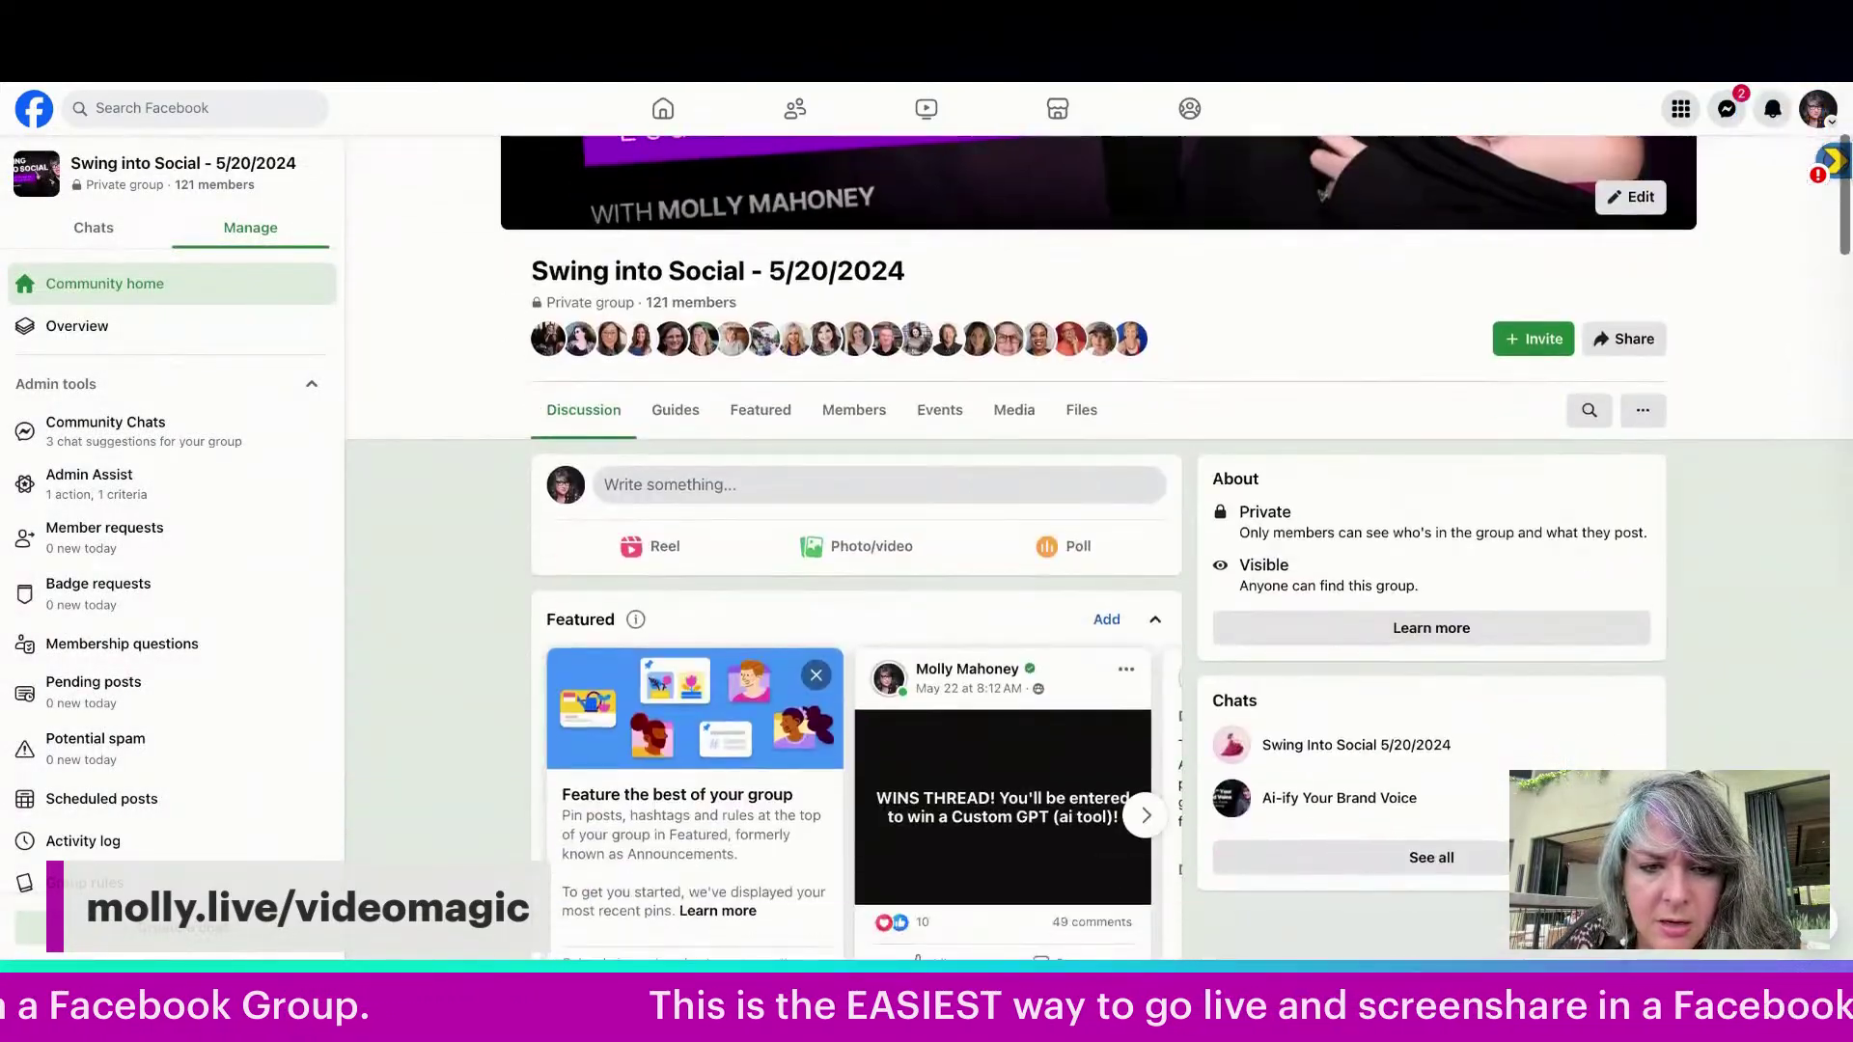
{"action": "left_click", "coordinate": [865, 409]}
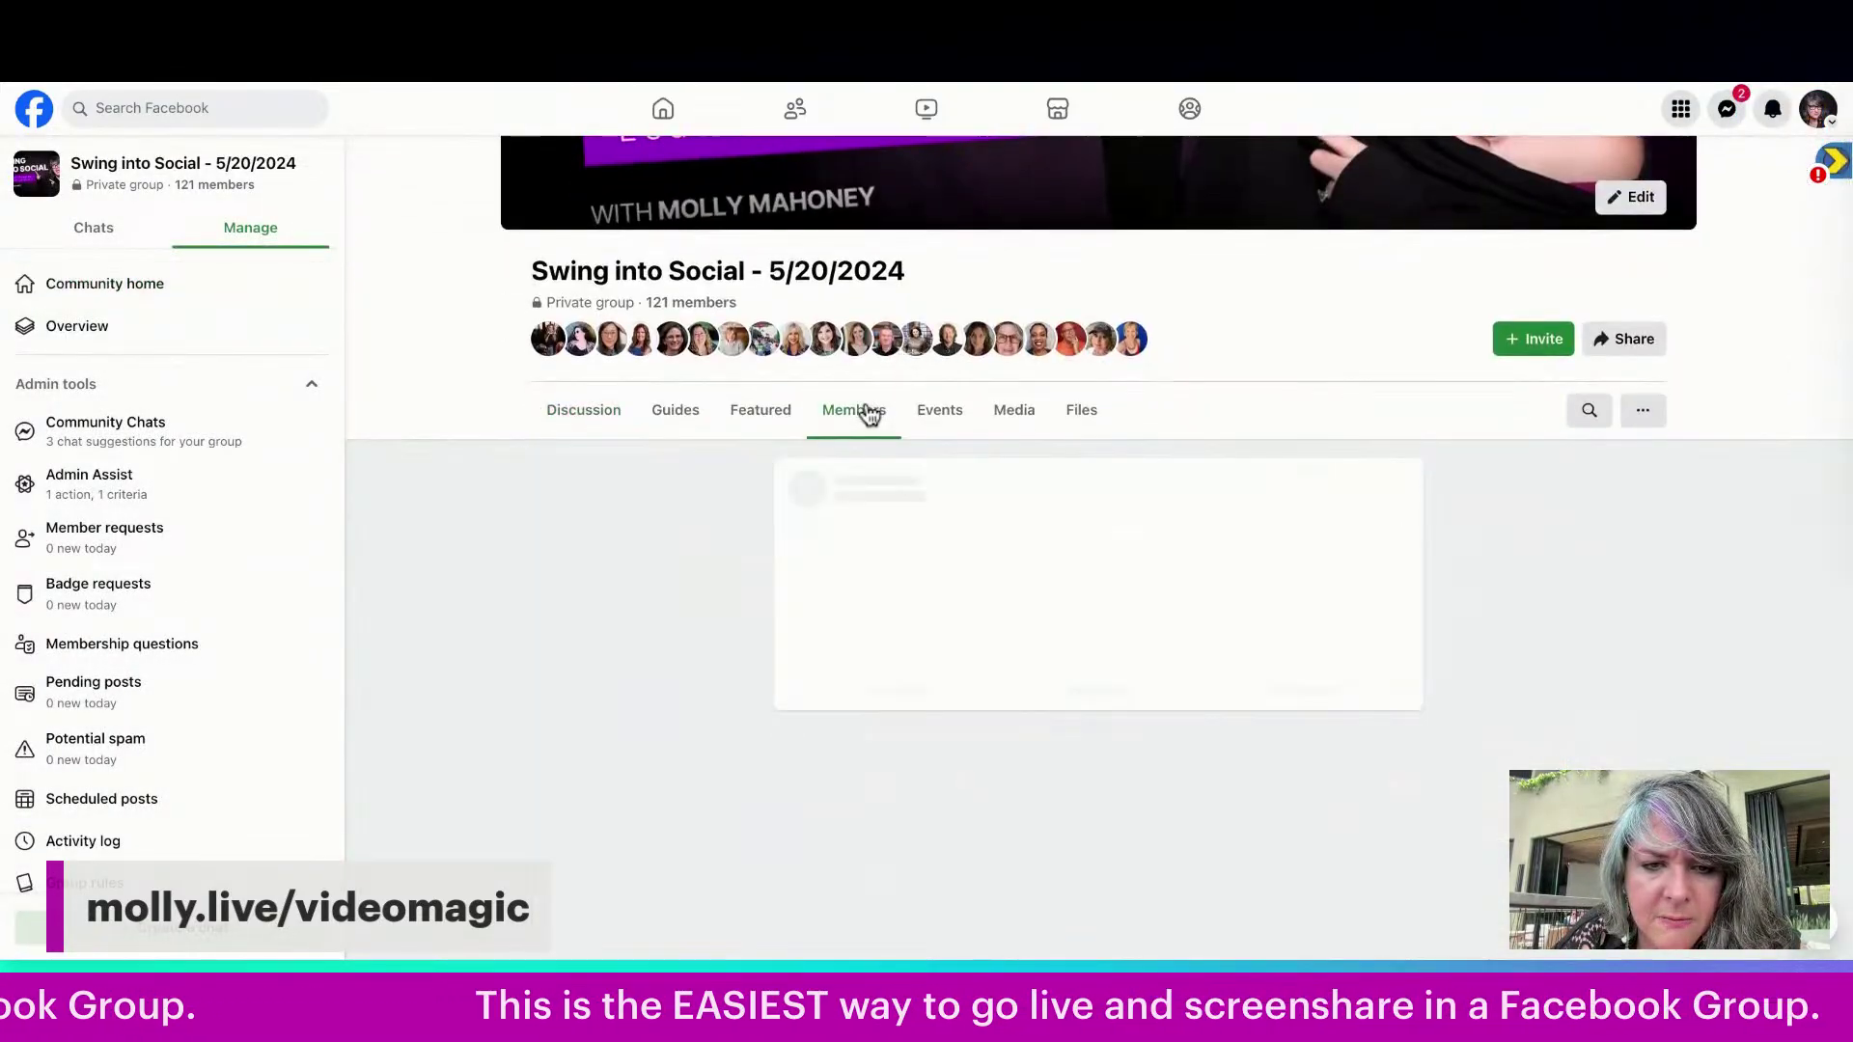
- Browse the Swing into Social group's guides and open "DAY 1: Wake up the Algorithm - Video" from the Daily Dance guide
{"action": "left_click", "coordinate": [676, 413]}
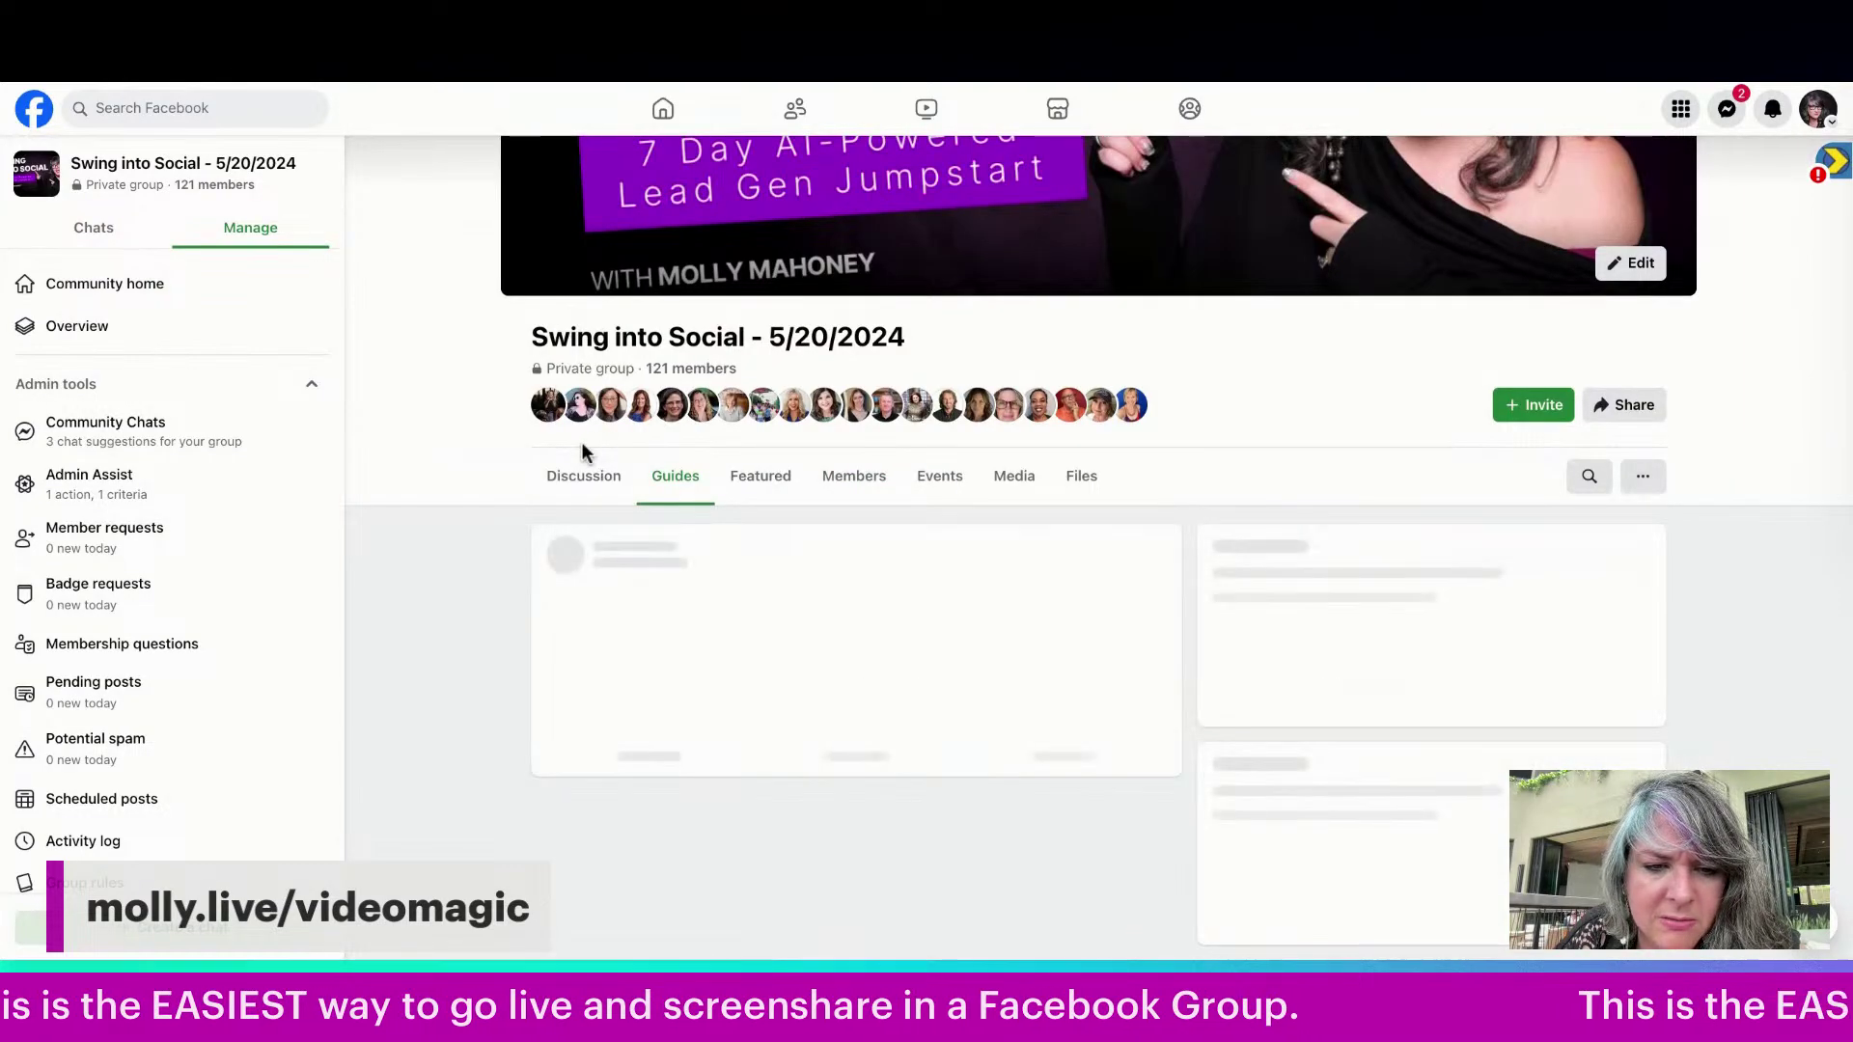
{"action": "scroll", "coordinate": [872, 797], "scroll_direction": "down", "scroll_amount": 1}
{"action": "scroll", "coordinate": [872, 797], "scroll_direction": "down", "scroll_amount": 15}
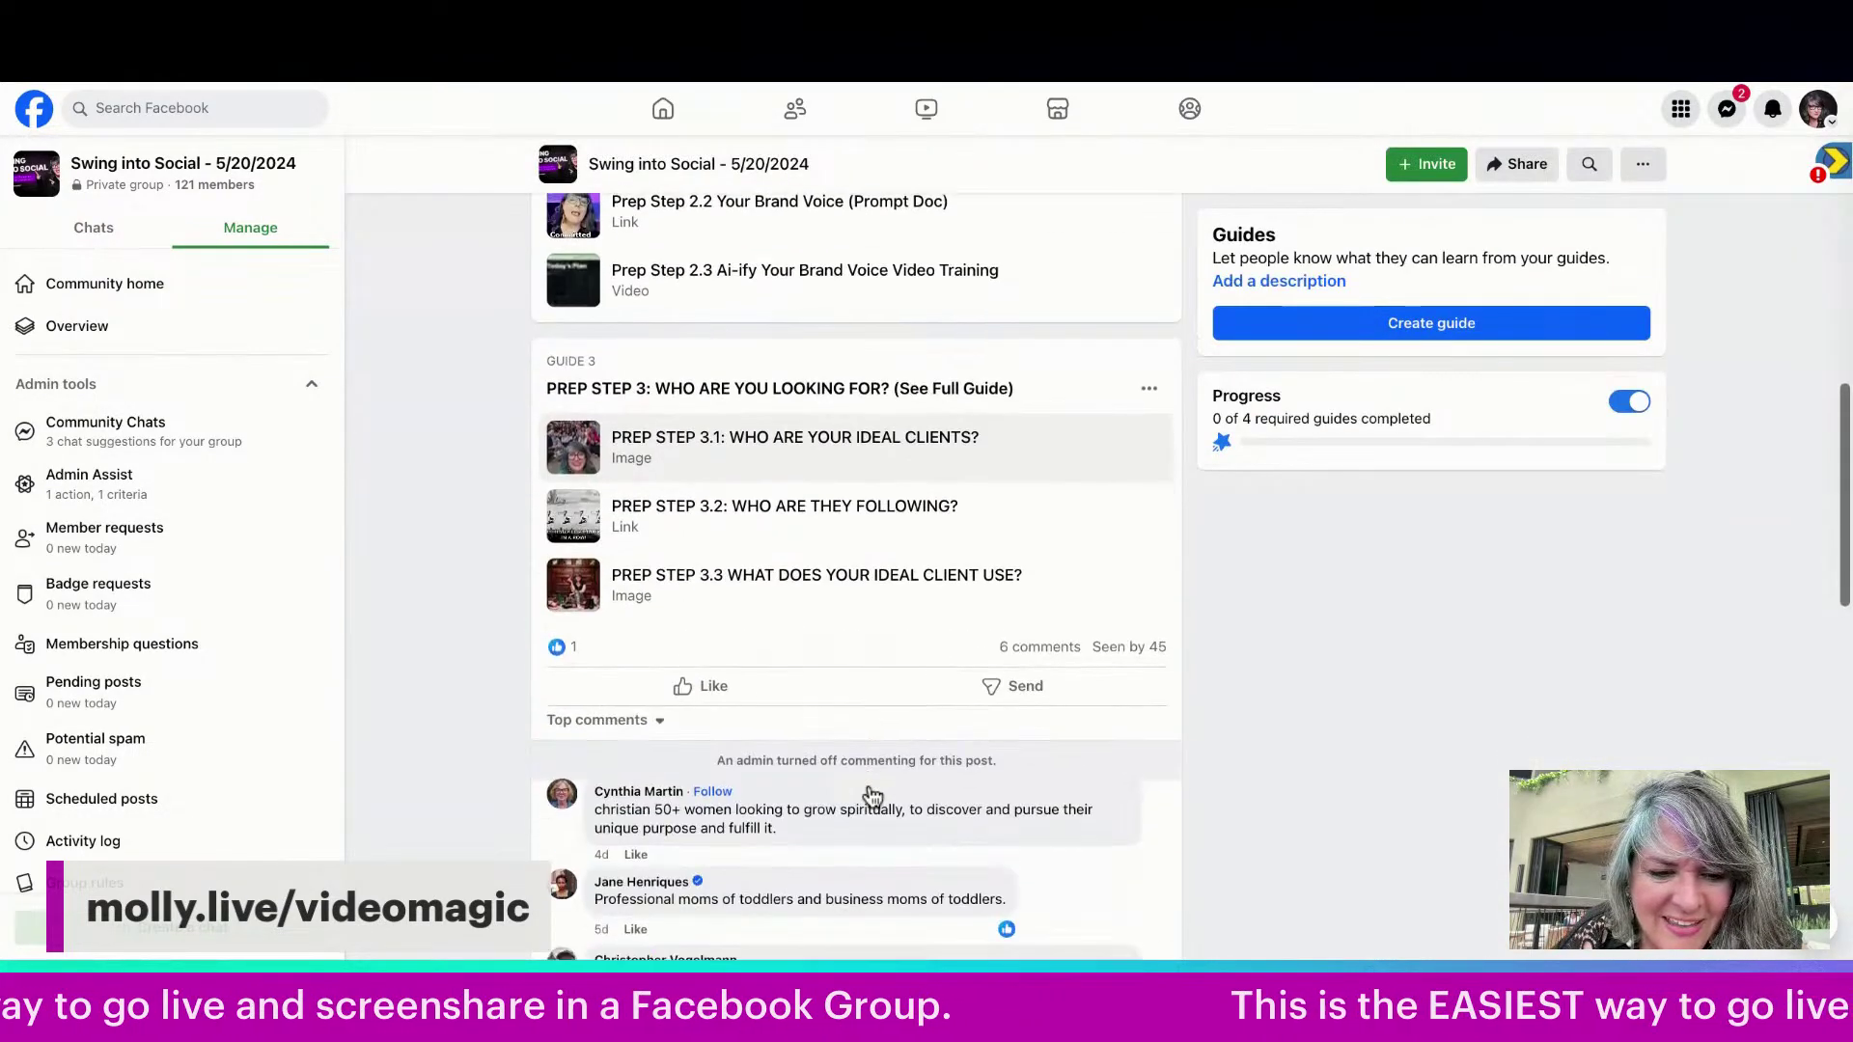
{"action": "scroll", "coordinate": [890, 503], "scroll_direction": "down", "scroll_amount": 4}
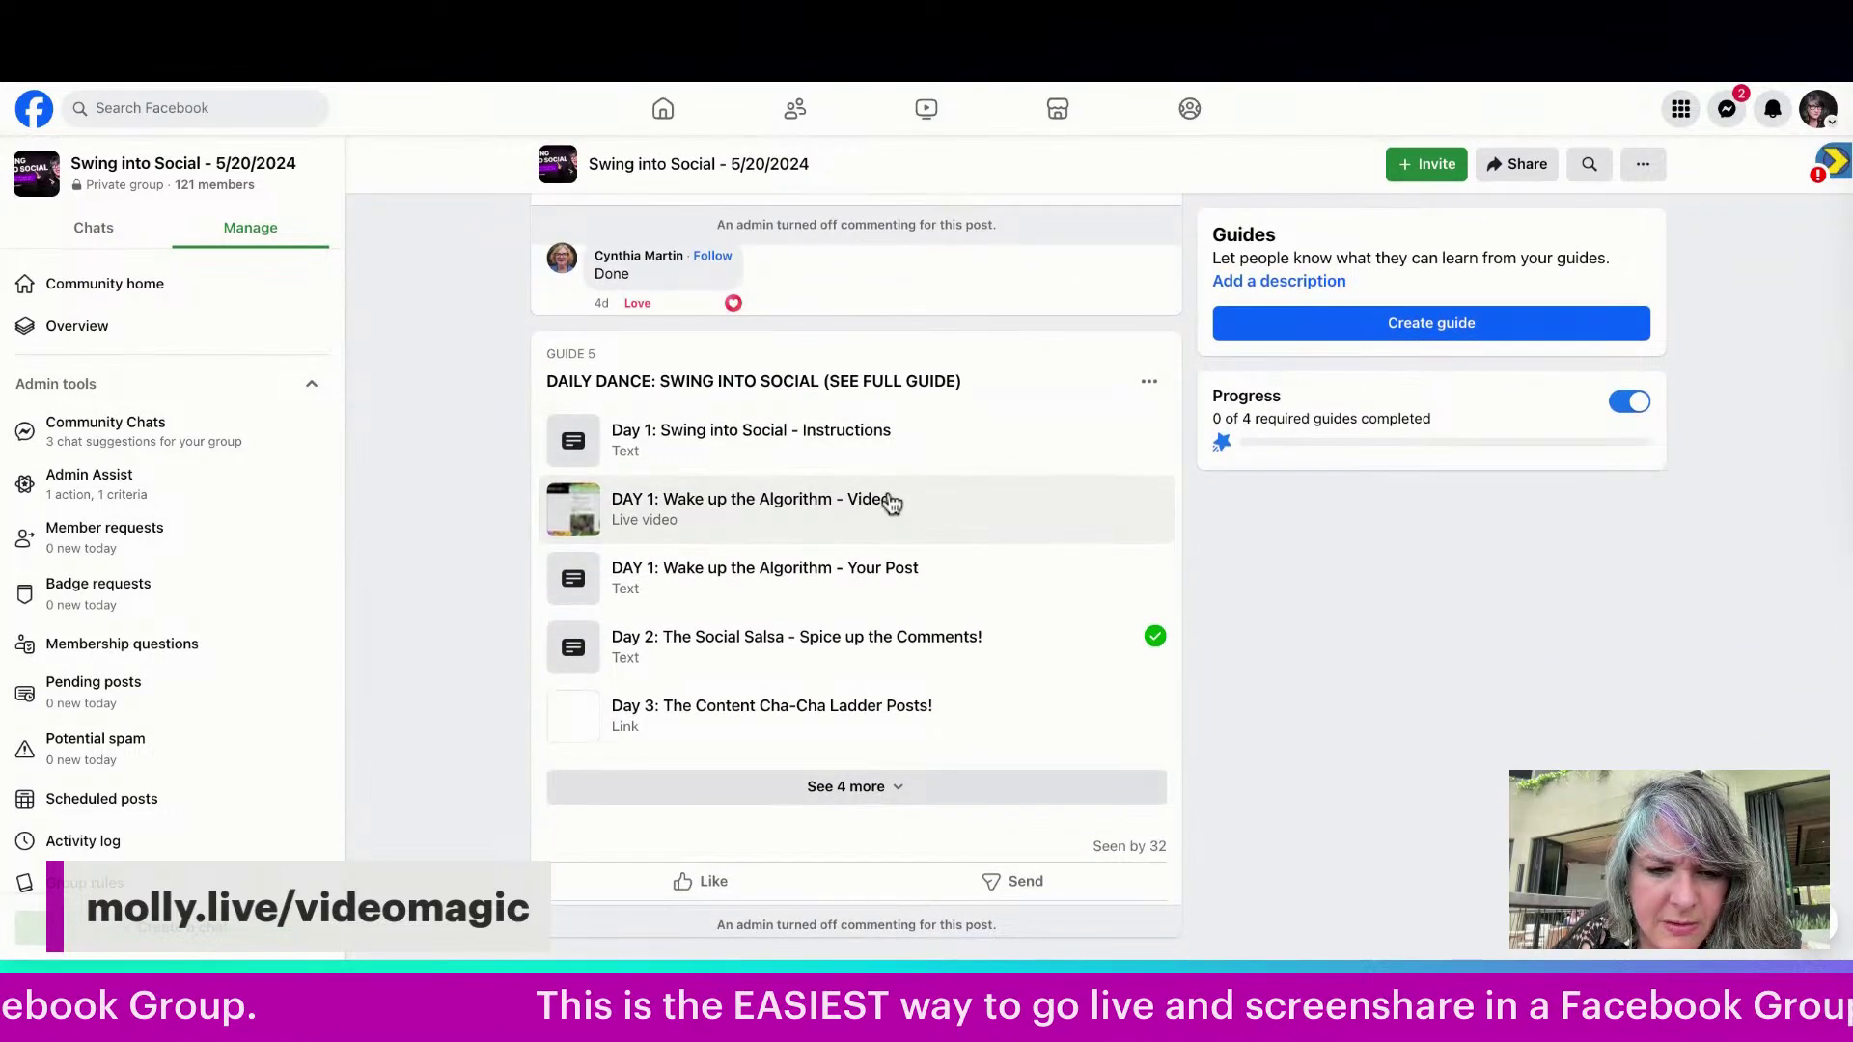
{"action": "left_click", "coordinate": [889, 503]}
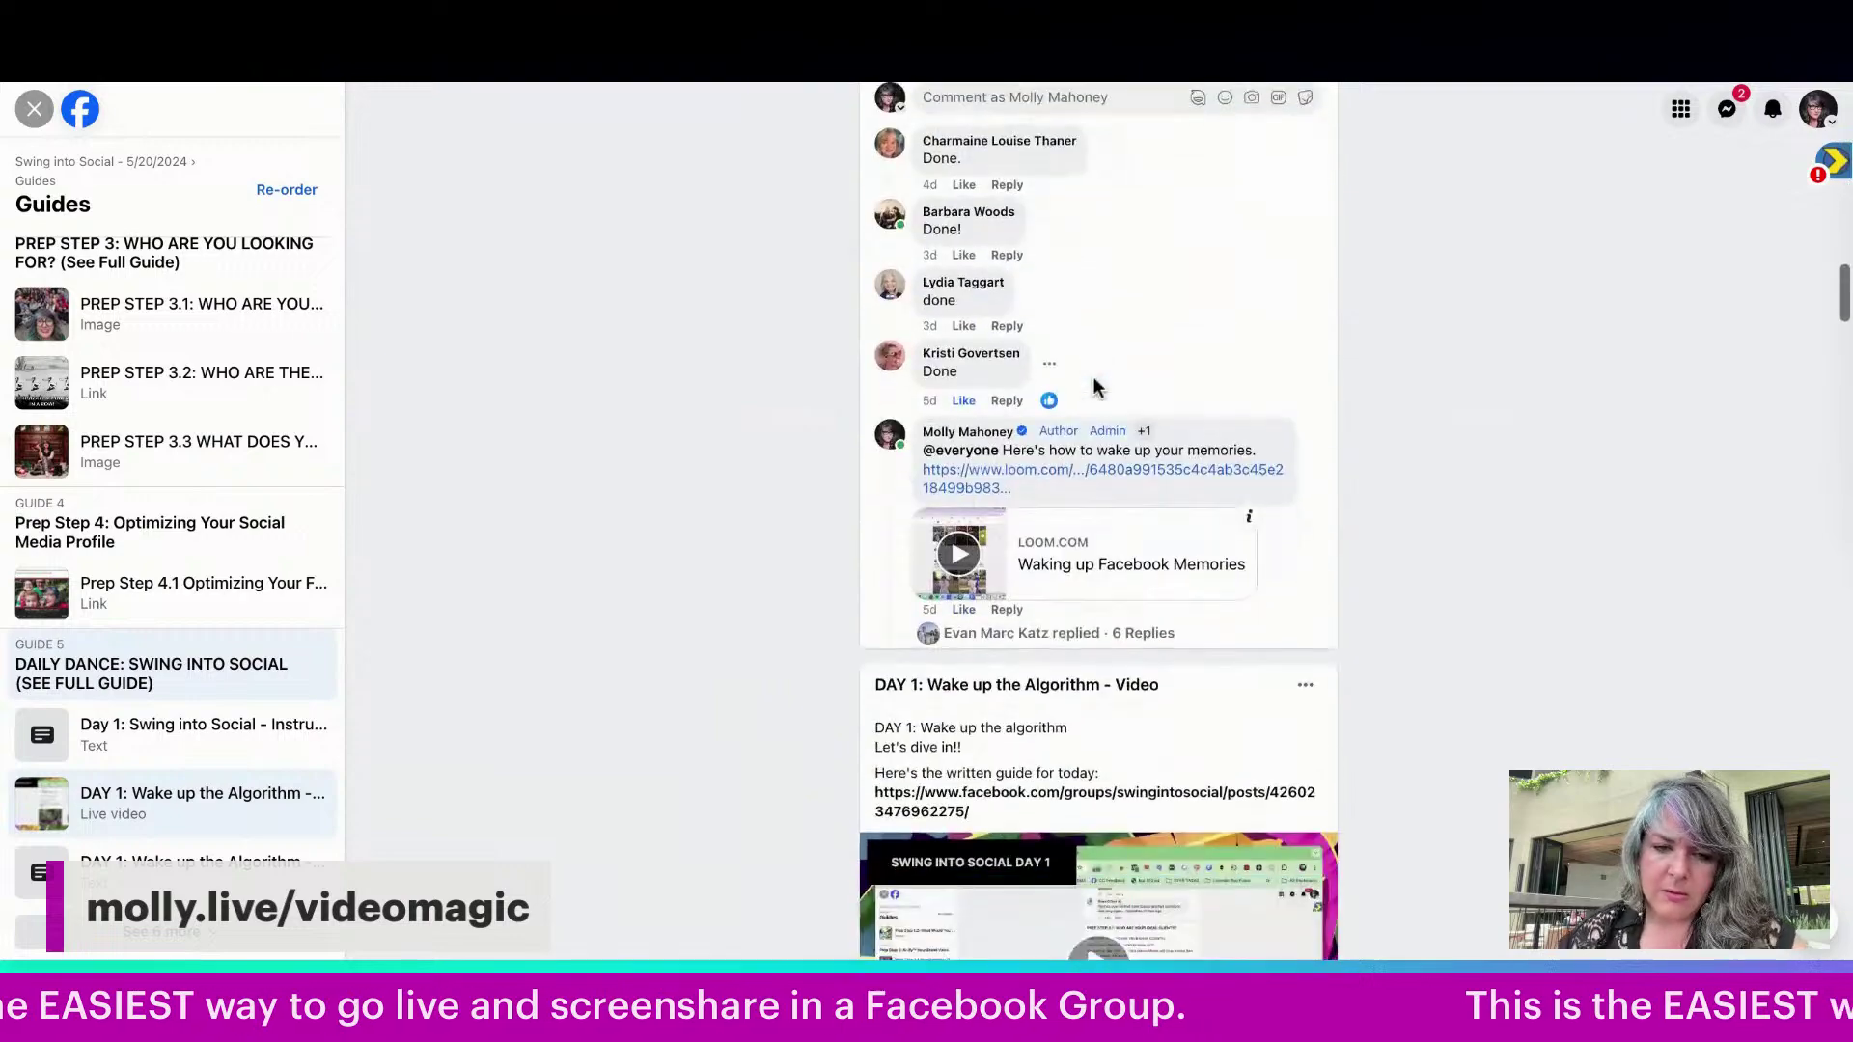
{"action": "left_click", "coordinate": [1067, 503]}
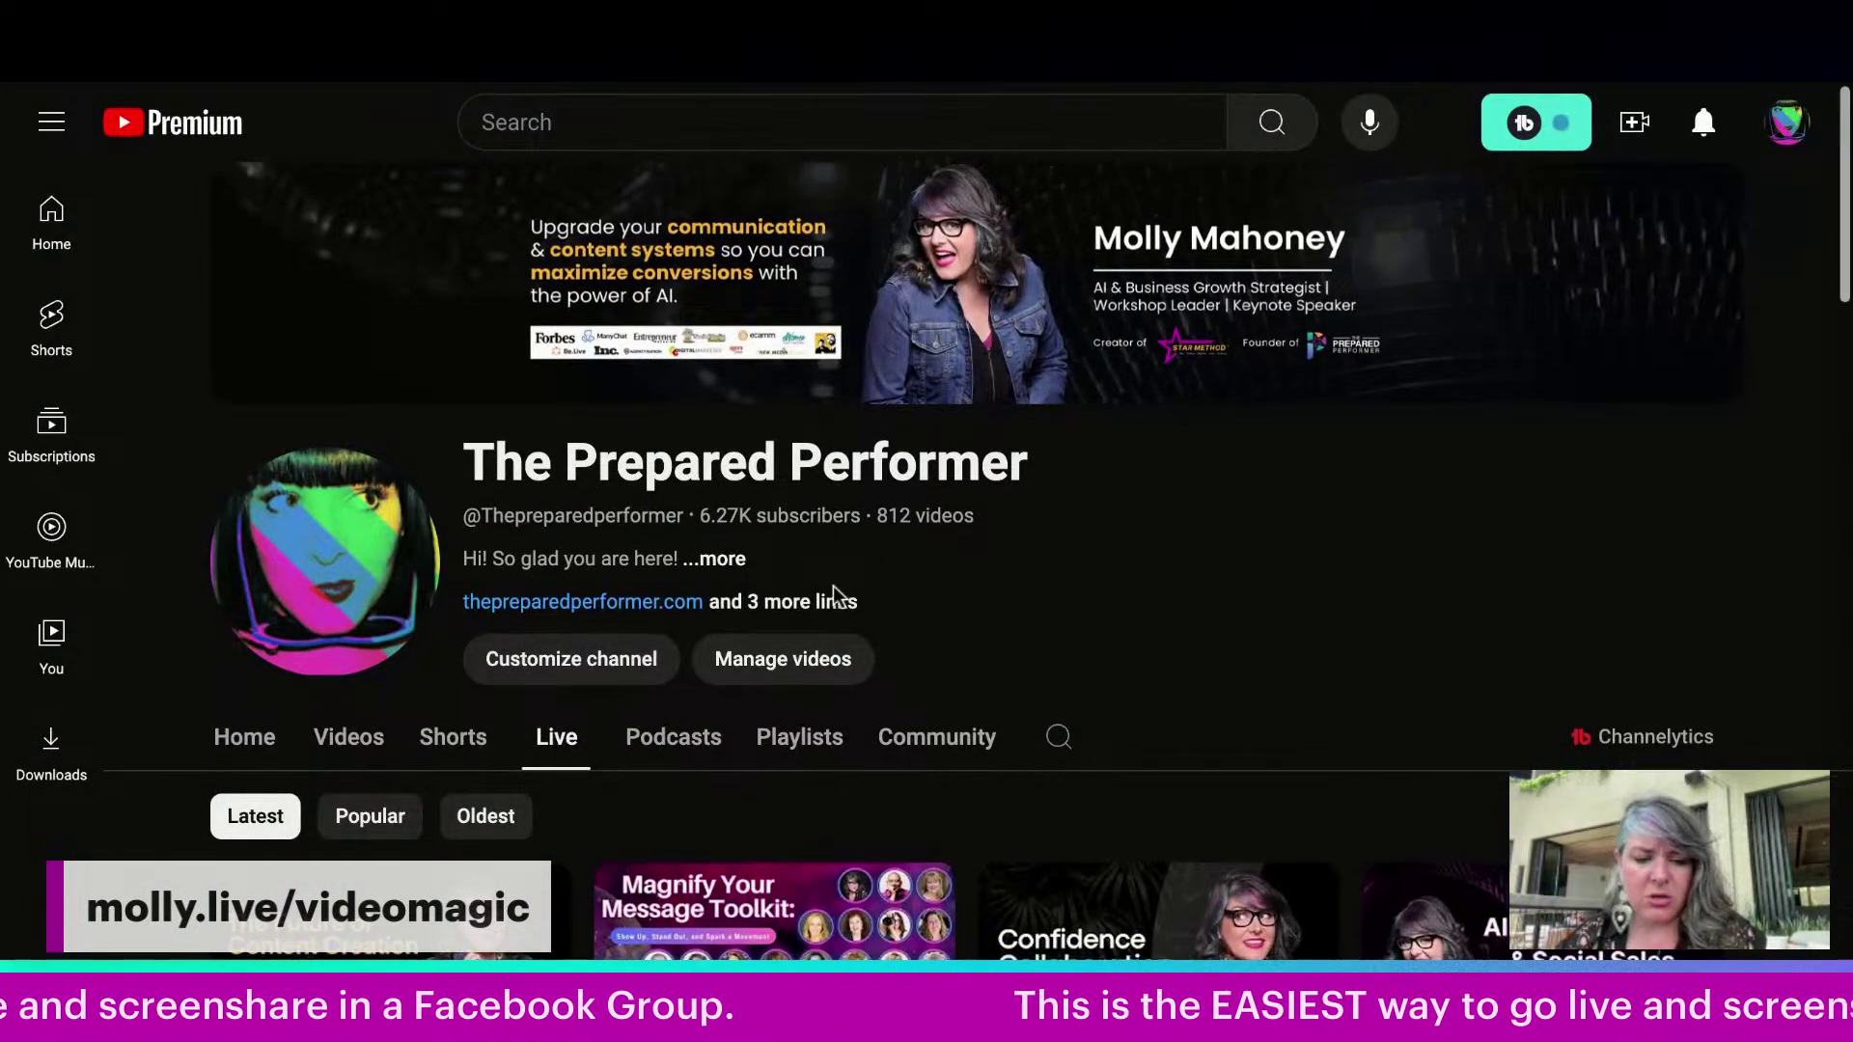
- On The Prepared Performer's YouTube channel, find the playlist "Live Streaming on Facebook in 2024 Groups, Zoom and More" and play it
{"action": "scroll", "coordinate": [832, 587], "scroll_direction": "down", "scroll_amount": 3}
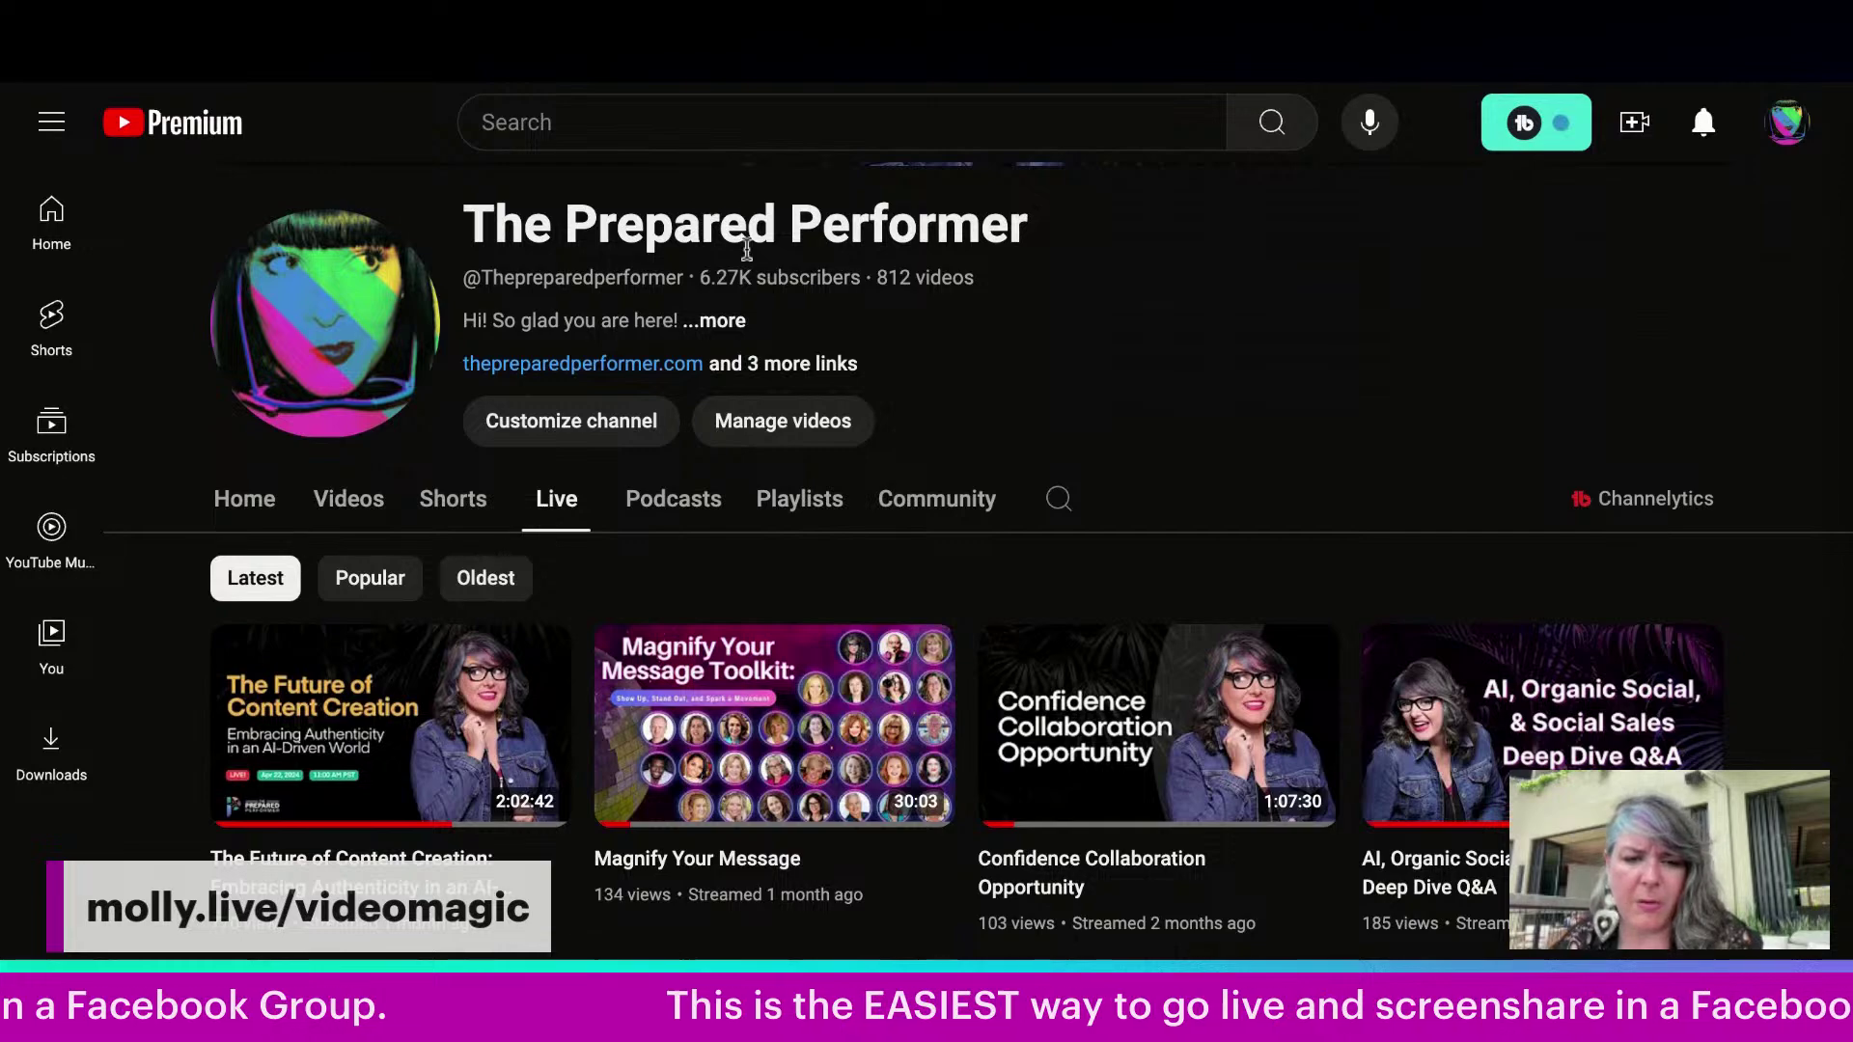
{"action": "left_click", "coordinate": [799, 499]}
{"action": "scroll", "coordinate": [374, 733], "scroll_direction": "down", "scroll_amount": 3}
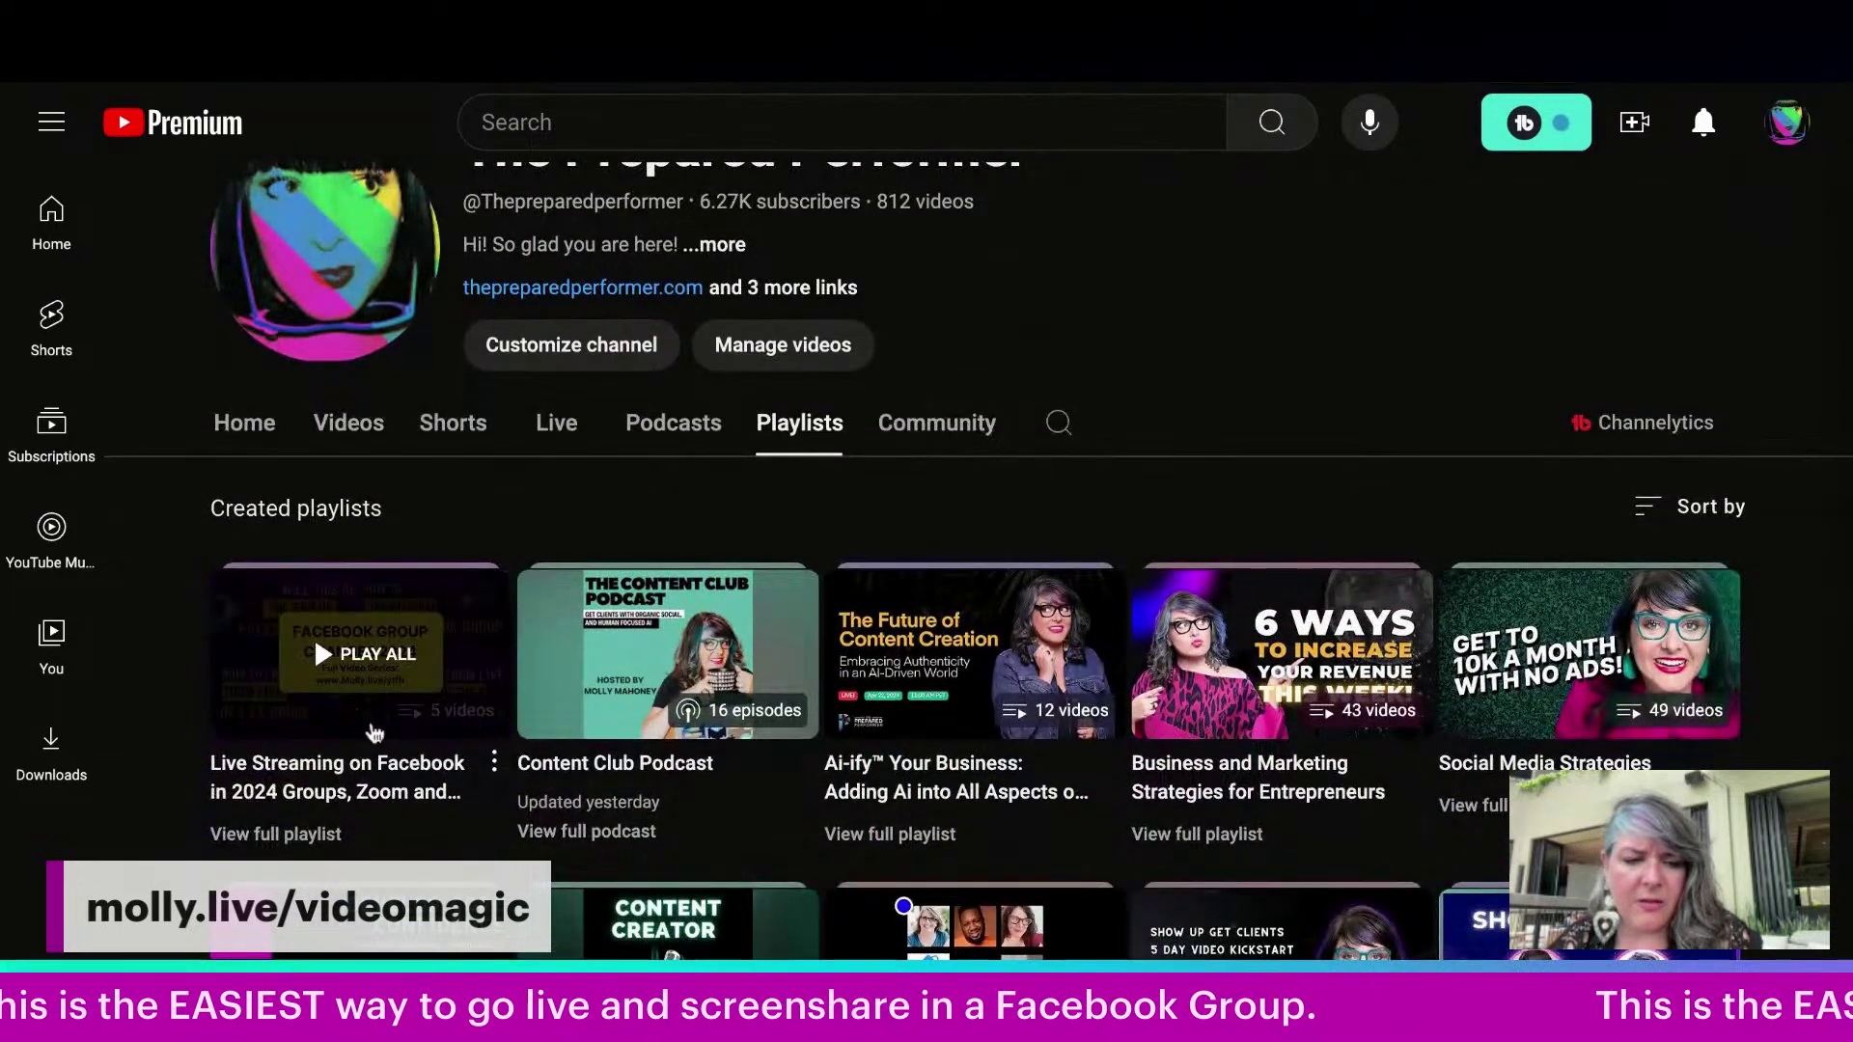
{"action": "left_click", "coordinate": [344, 701]}
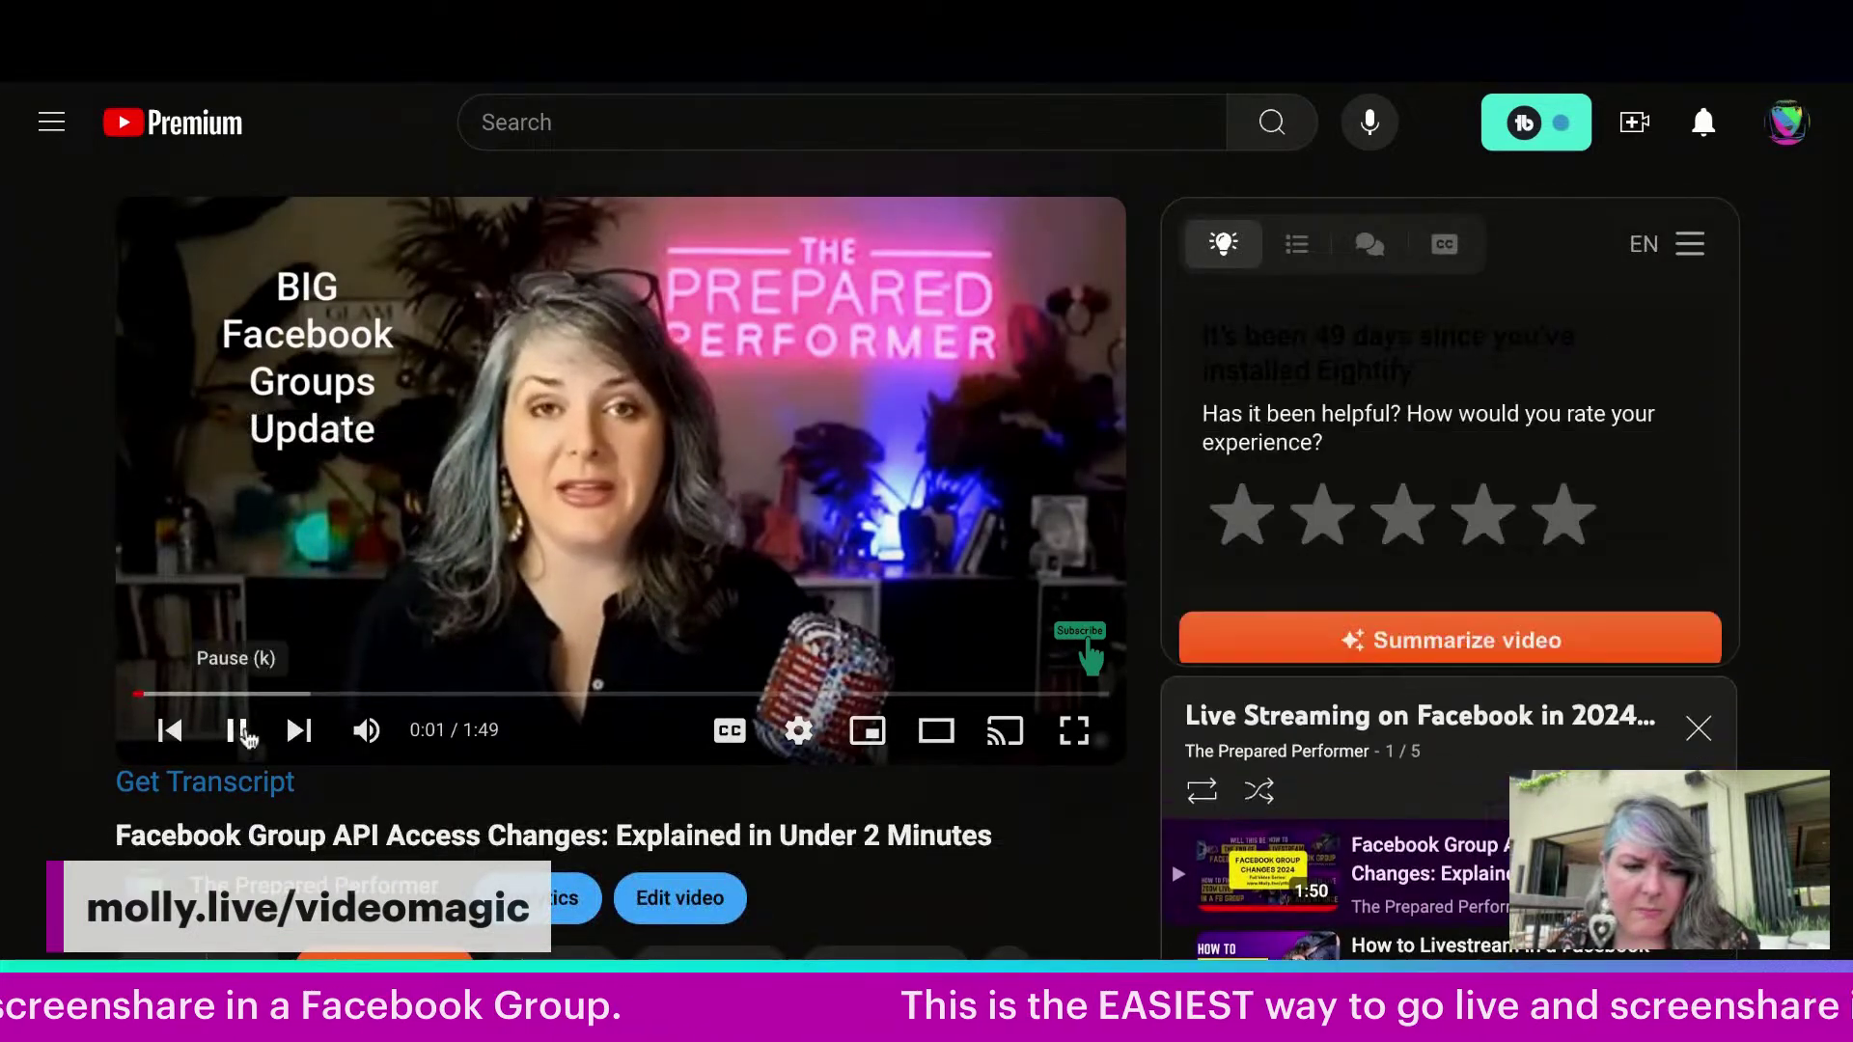
- Pause the Facebook Group API Access Changes video and look through the other videos in its playlist
{"action": "left_click", "coordinate": [248, 737]}
{"action": "scroll", "coordinate": [1459, 613], "scroll_direction": "down", "scroll_amount": 5}
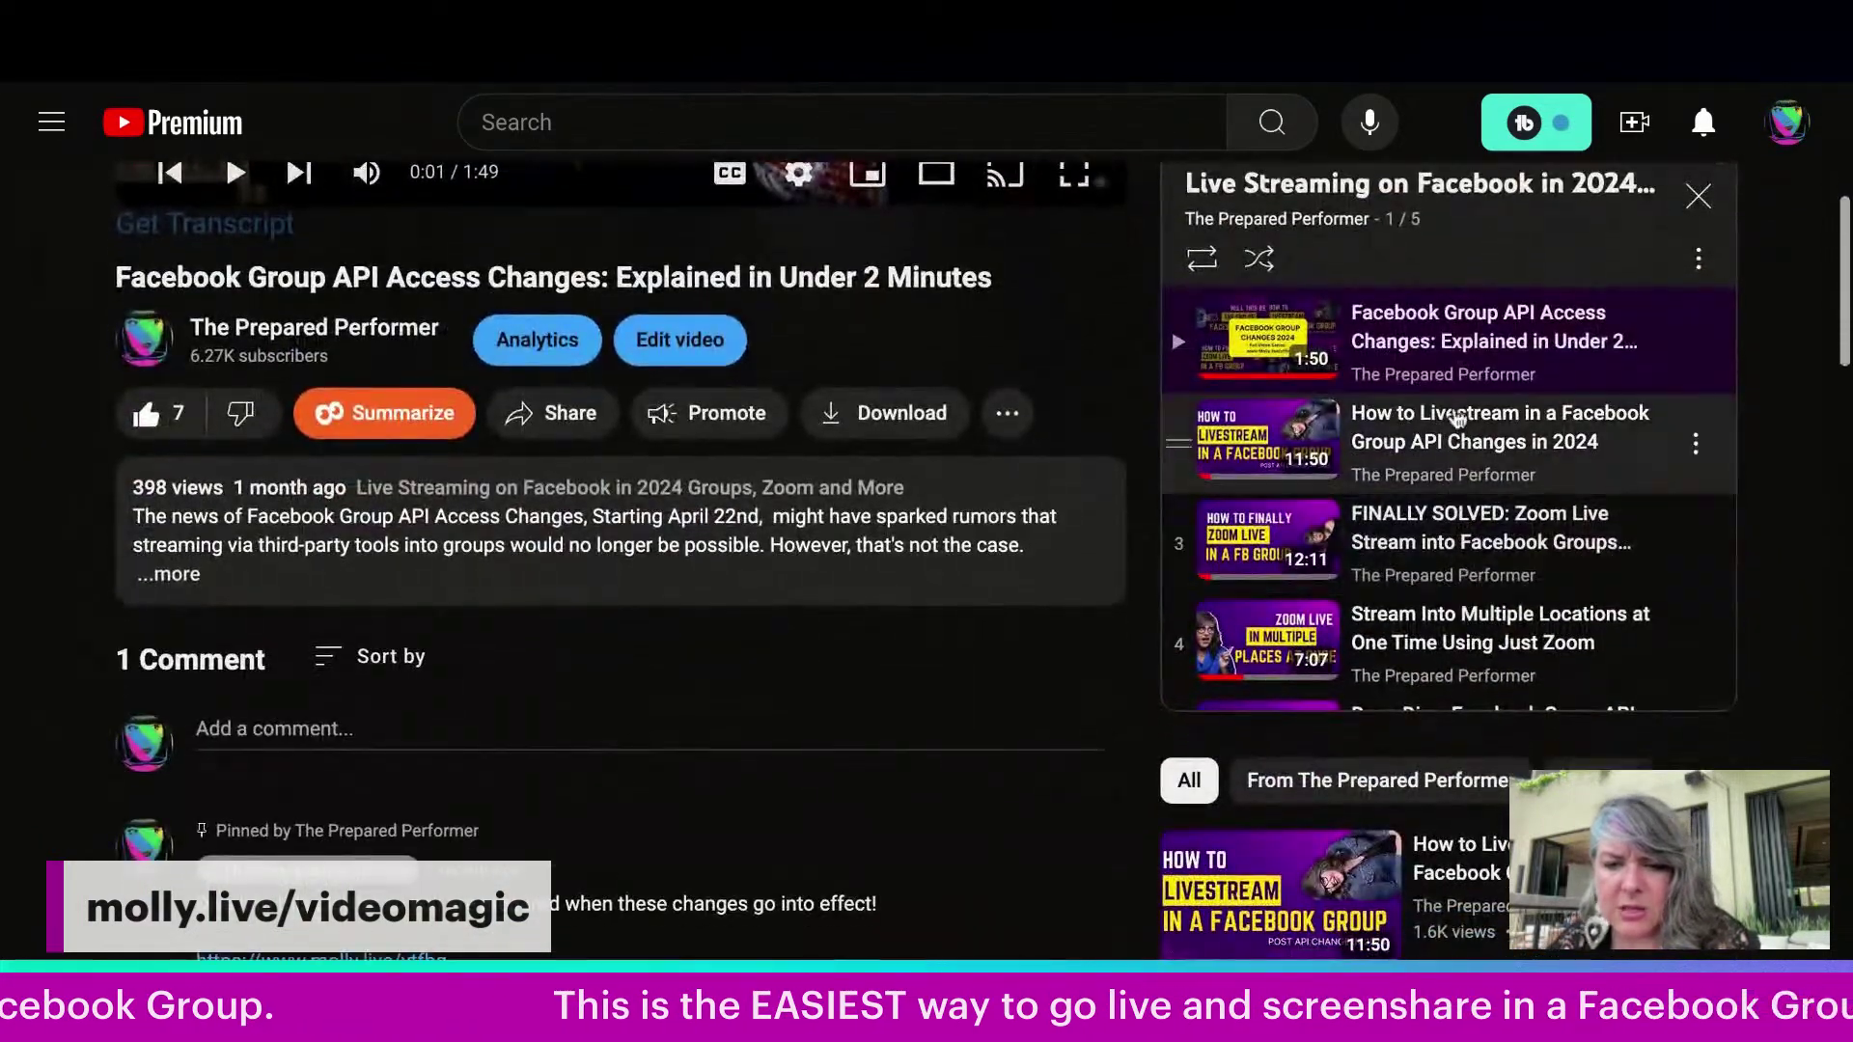
{"action": "scroll", "coordinate": [1450, 531], "scroll_direction": "down", "scroll_amount": 1}
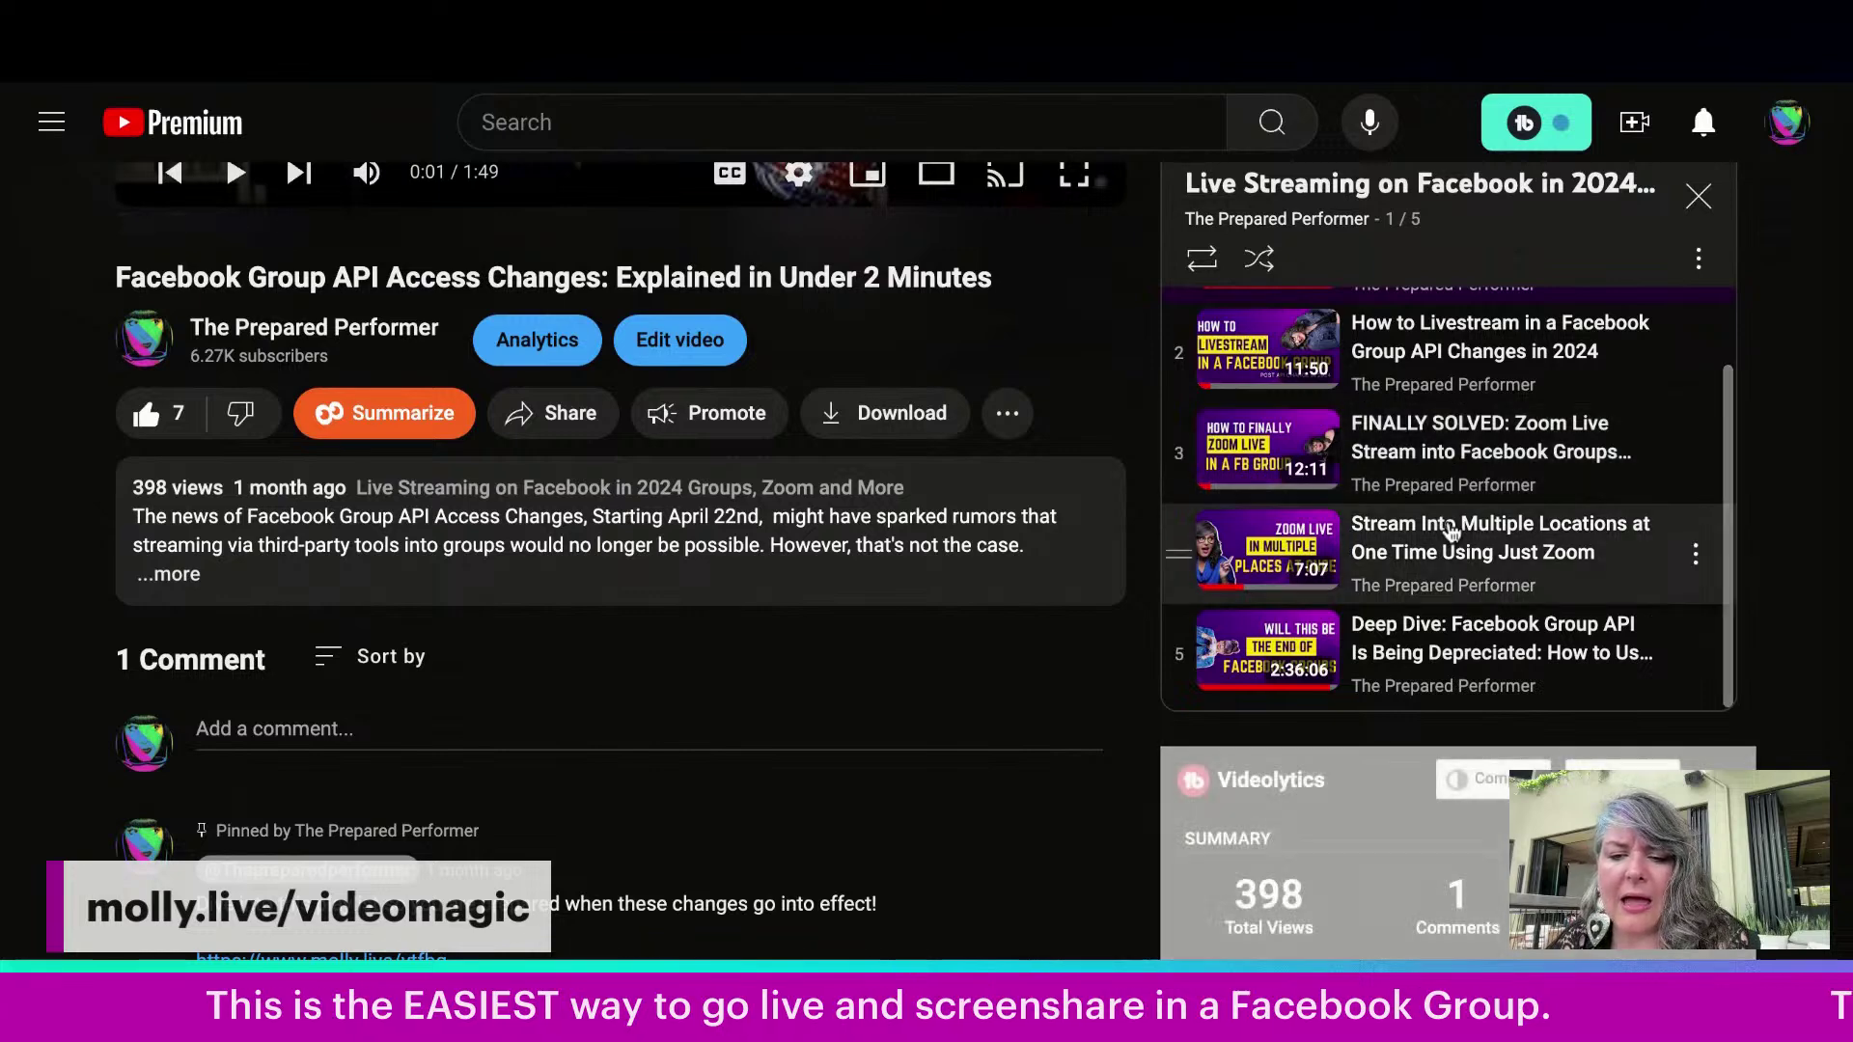